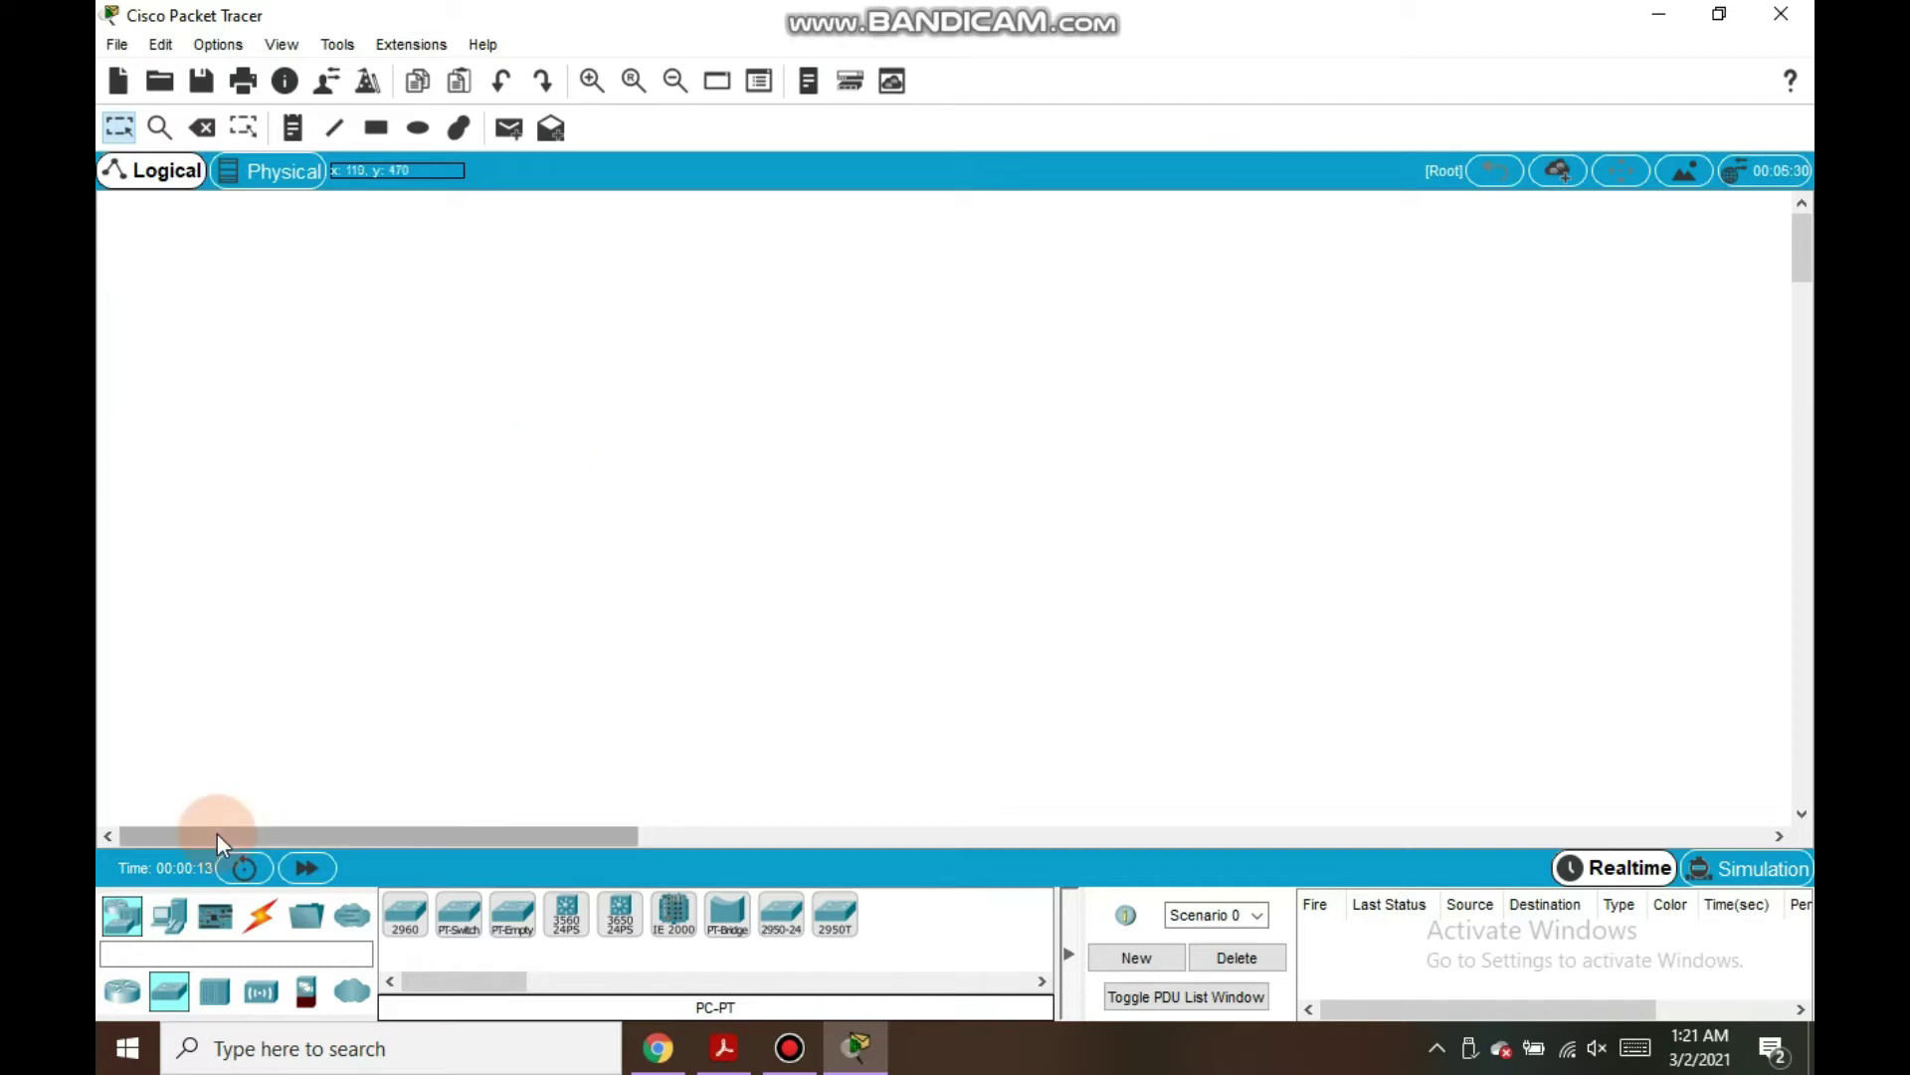
Place a generic PT-Switch in the upper middle of the empty logical workspace
click(167, 992)
click(458, 914)
click(857, 419)
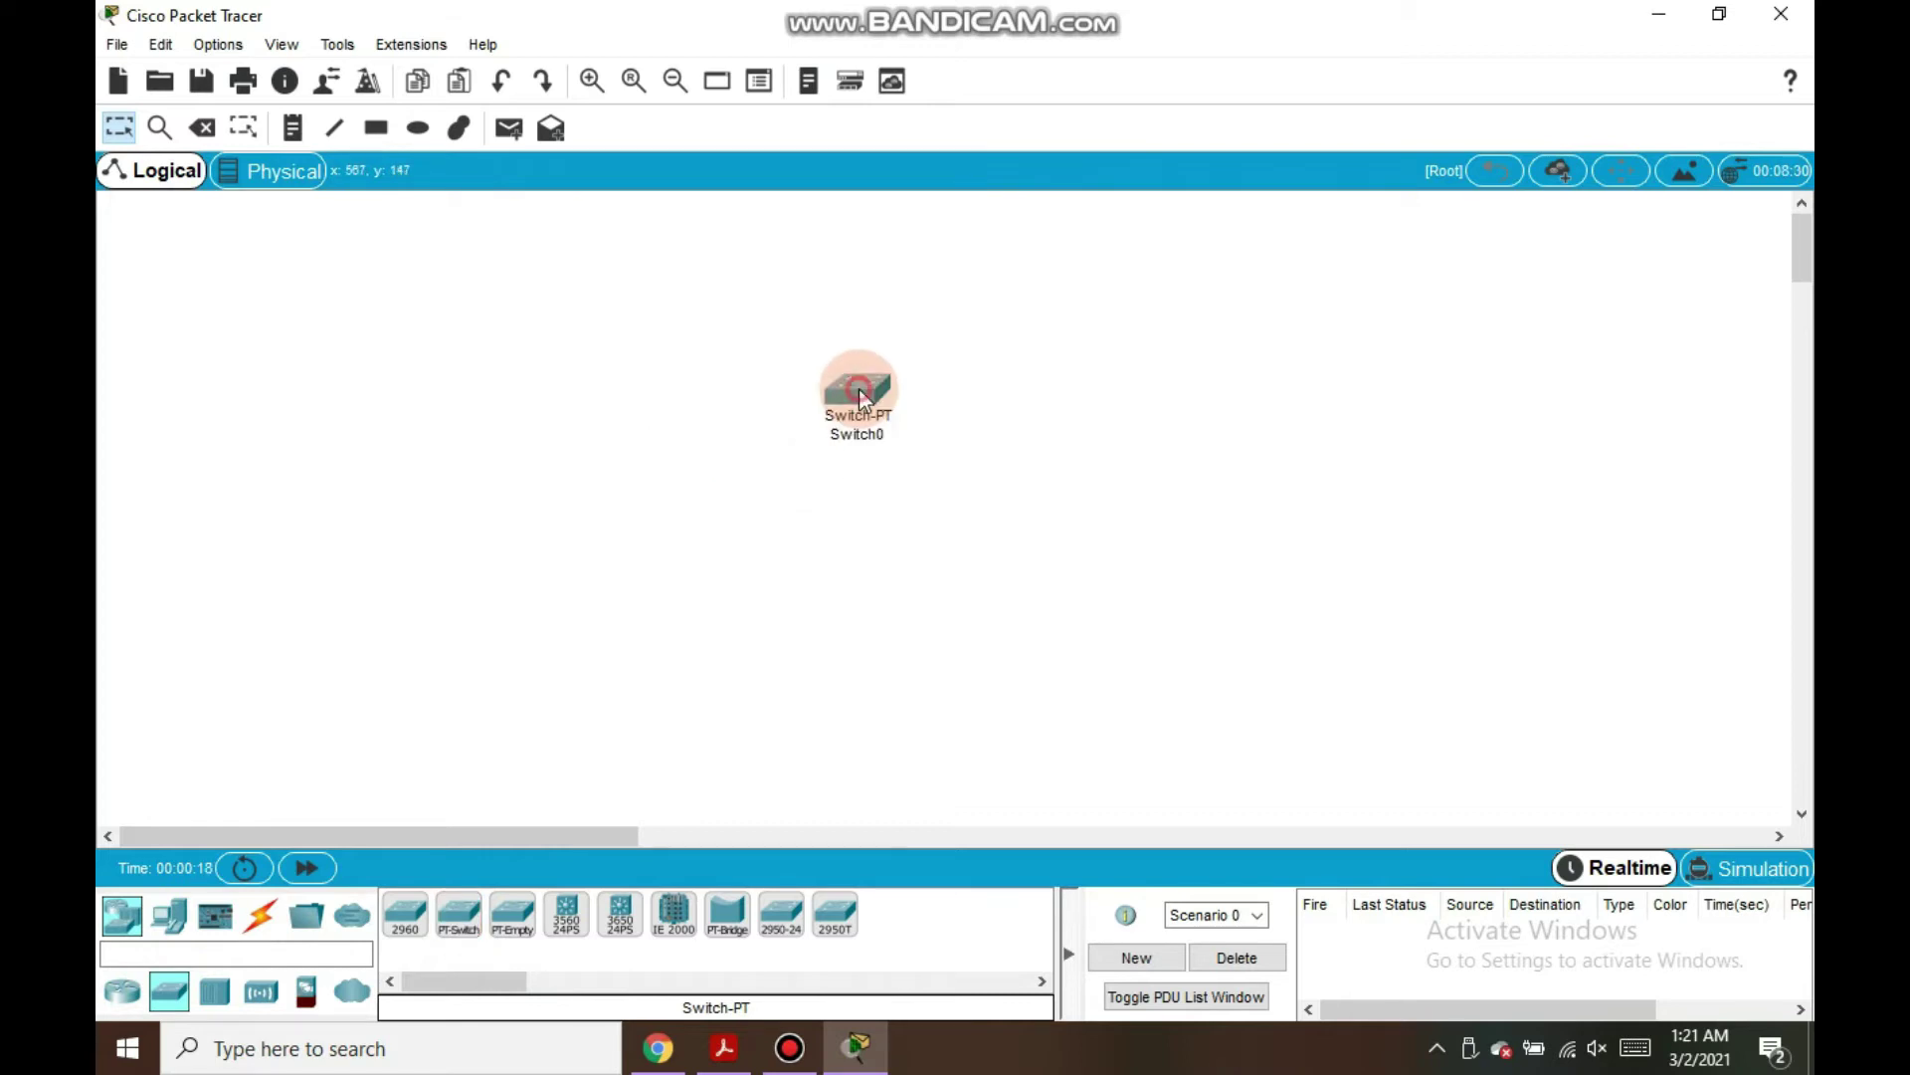
Place four PCs in a row below the switch
click(156, 920)
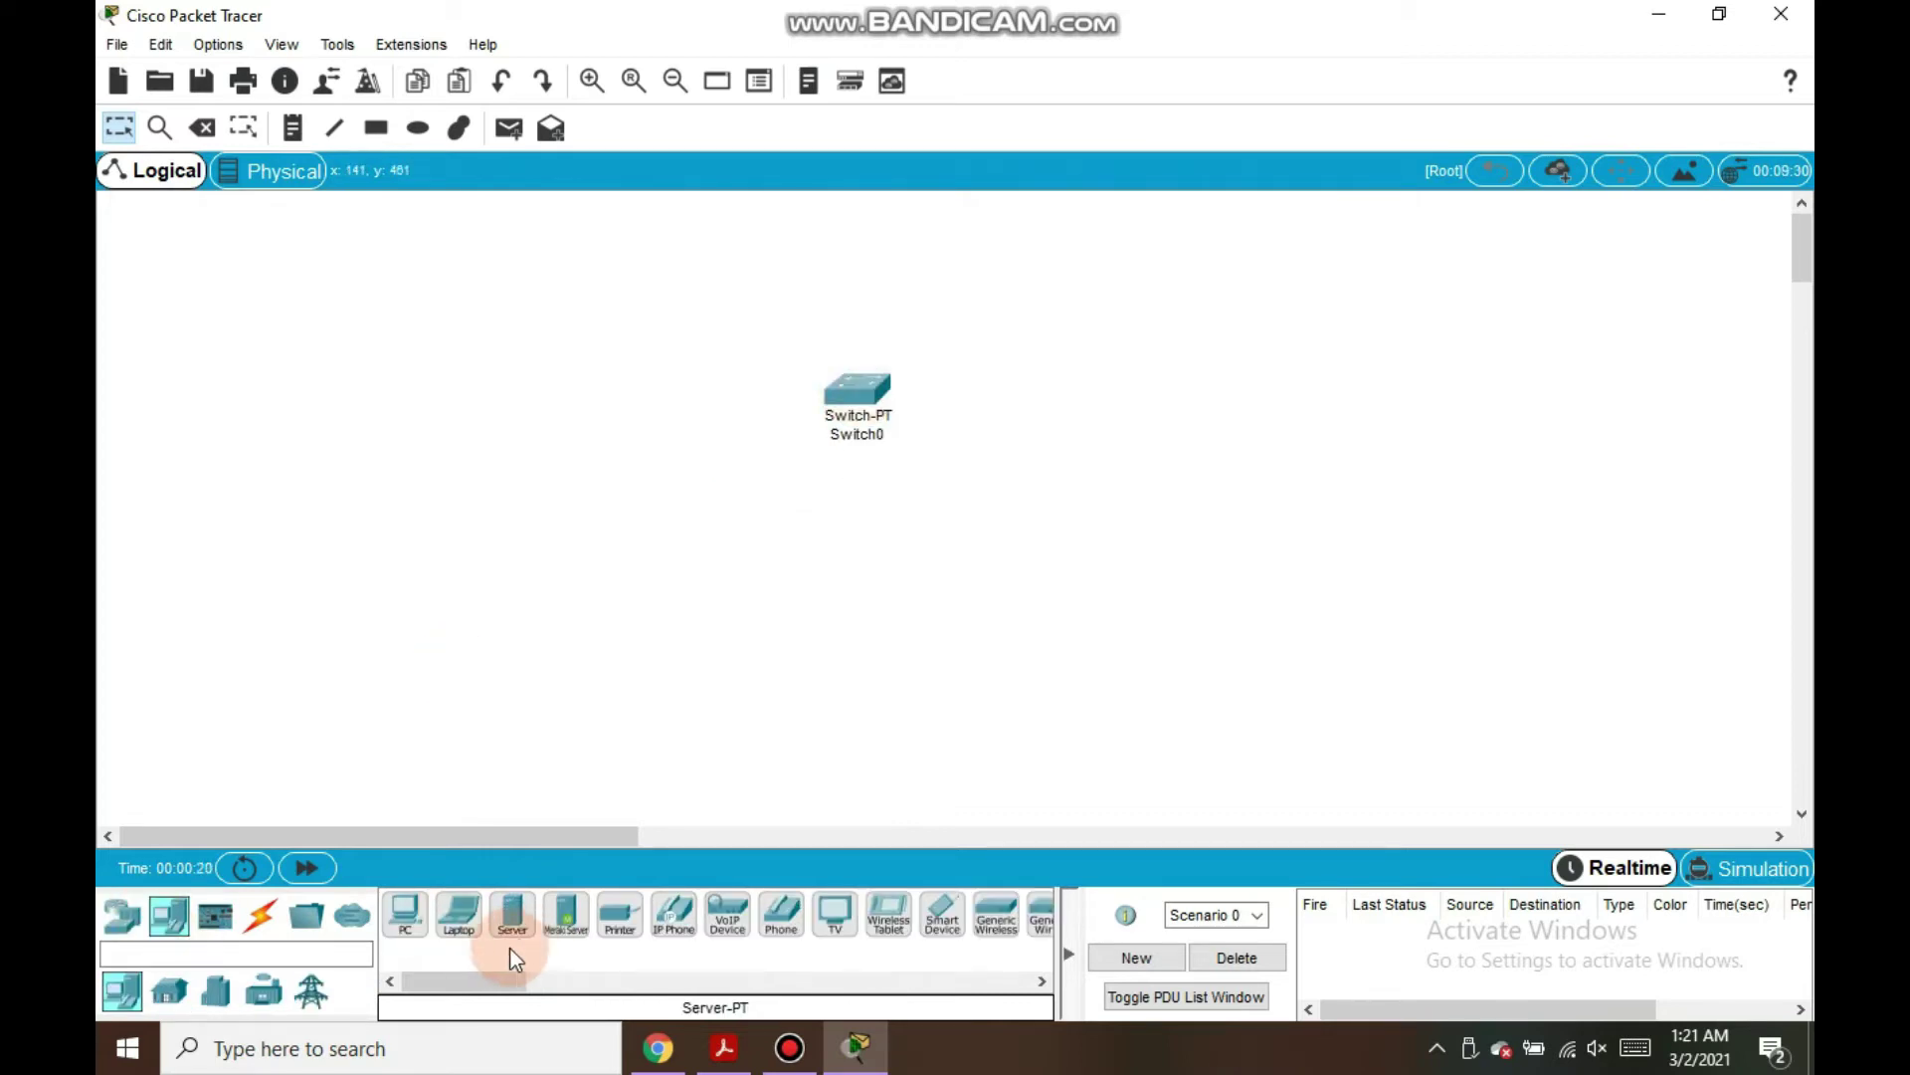
click(404, 913)
click(627, 577)
click(404, 921)
click(766, 592)
click(393, 888)
click(936, 609)
click(418, 908)
click(1087, 597)
Connect PC0 and PC1 to Switch0 using the automatically chosen connection type
click(254, 913)
click(404, 913)
click(625, 597)
click(862, 388)
click(404, 913)
click(764, 595)
click(870, 386)
Connect PC2 and PC3 to Switch0 using the automatically chosen connection type
click(404, 913)
click(929, 592)
click(863, 396)
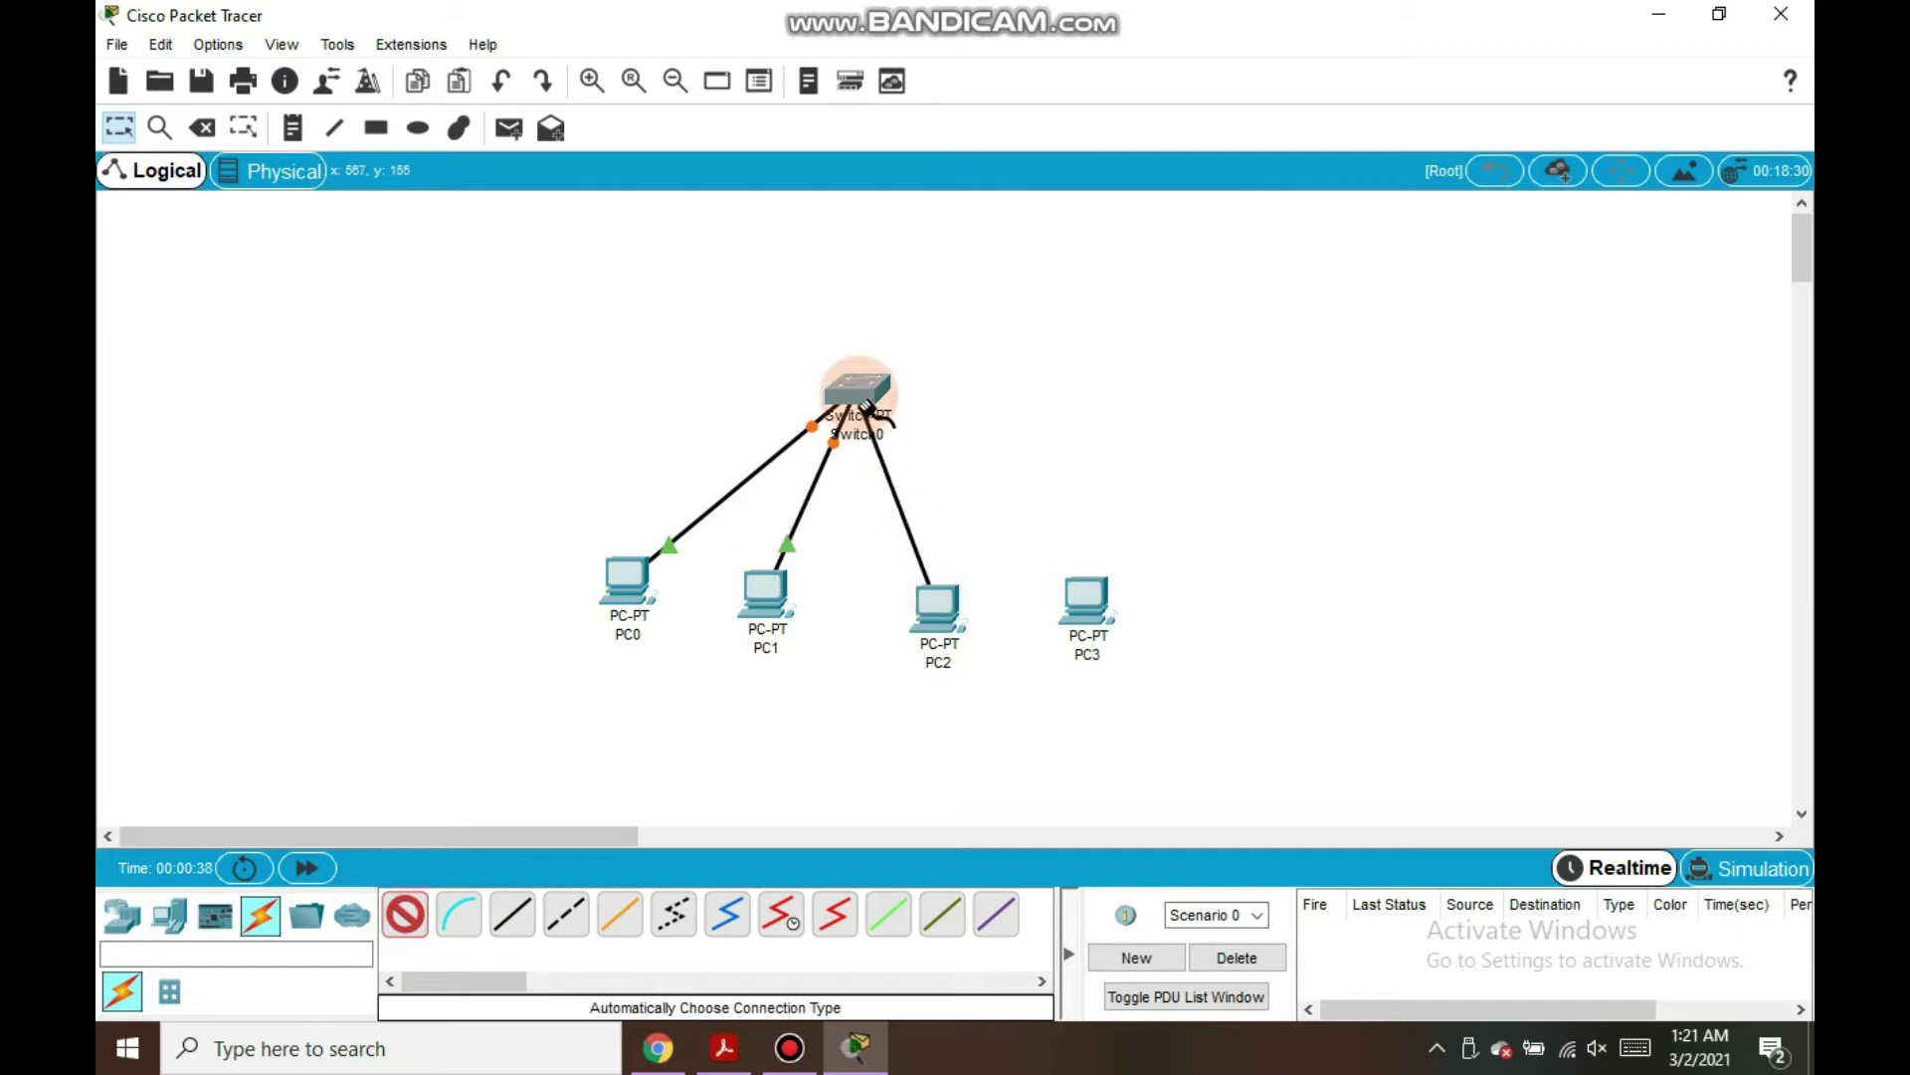
click(408, 915)
click(1095, 587)
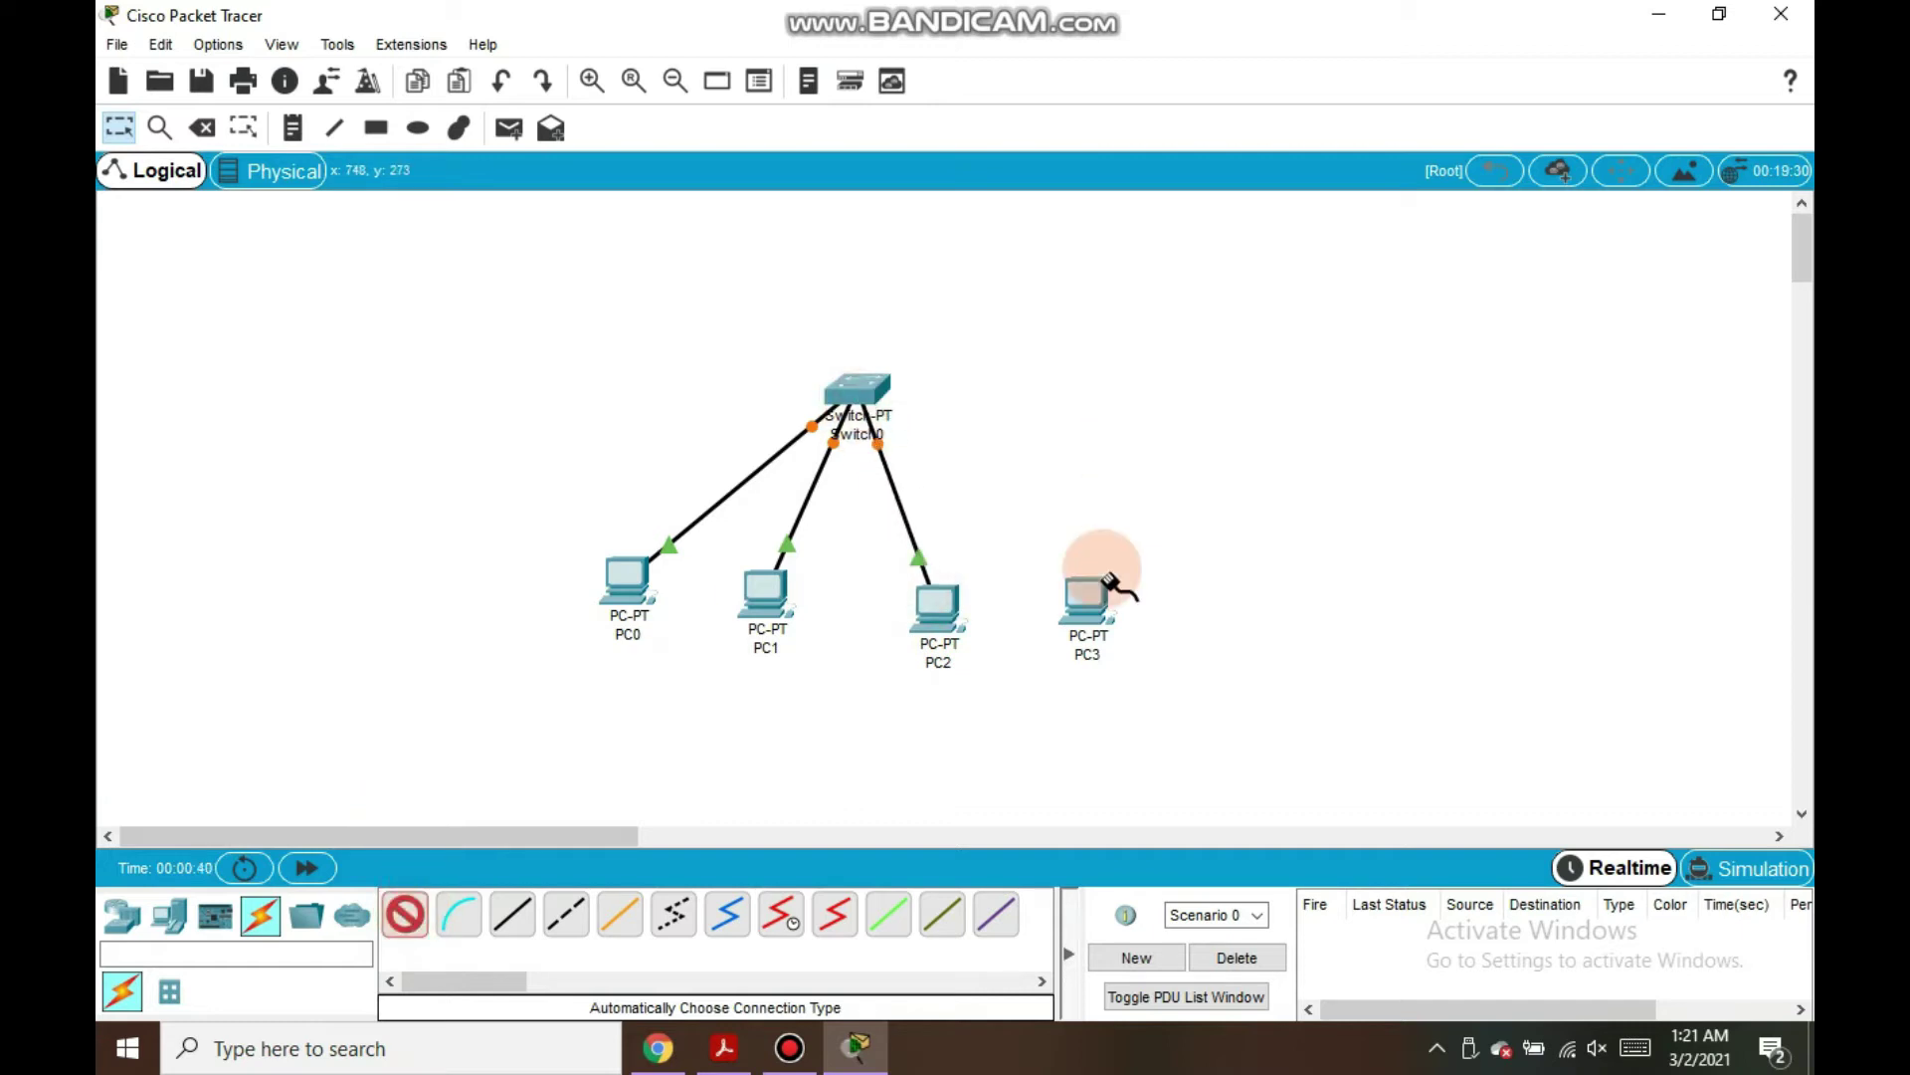
click(911, 438)
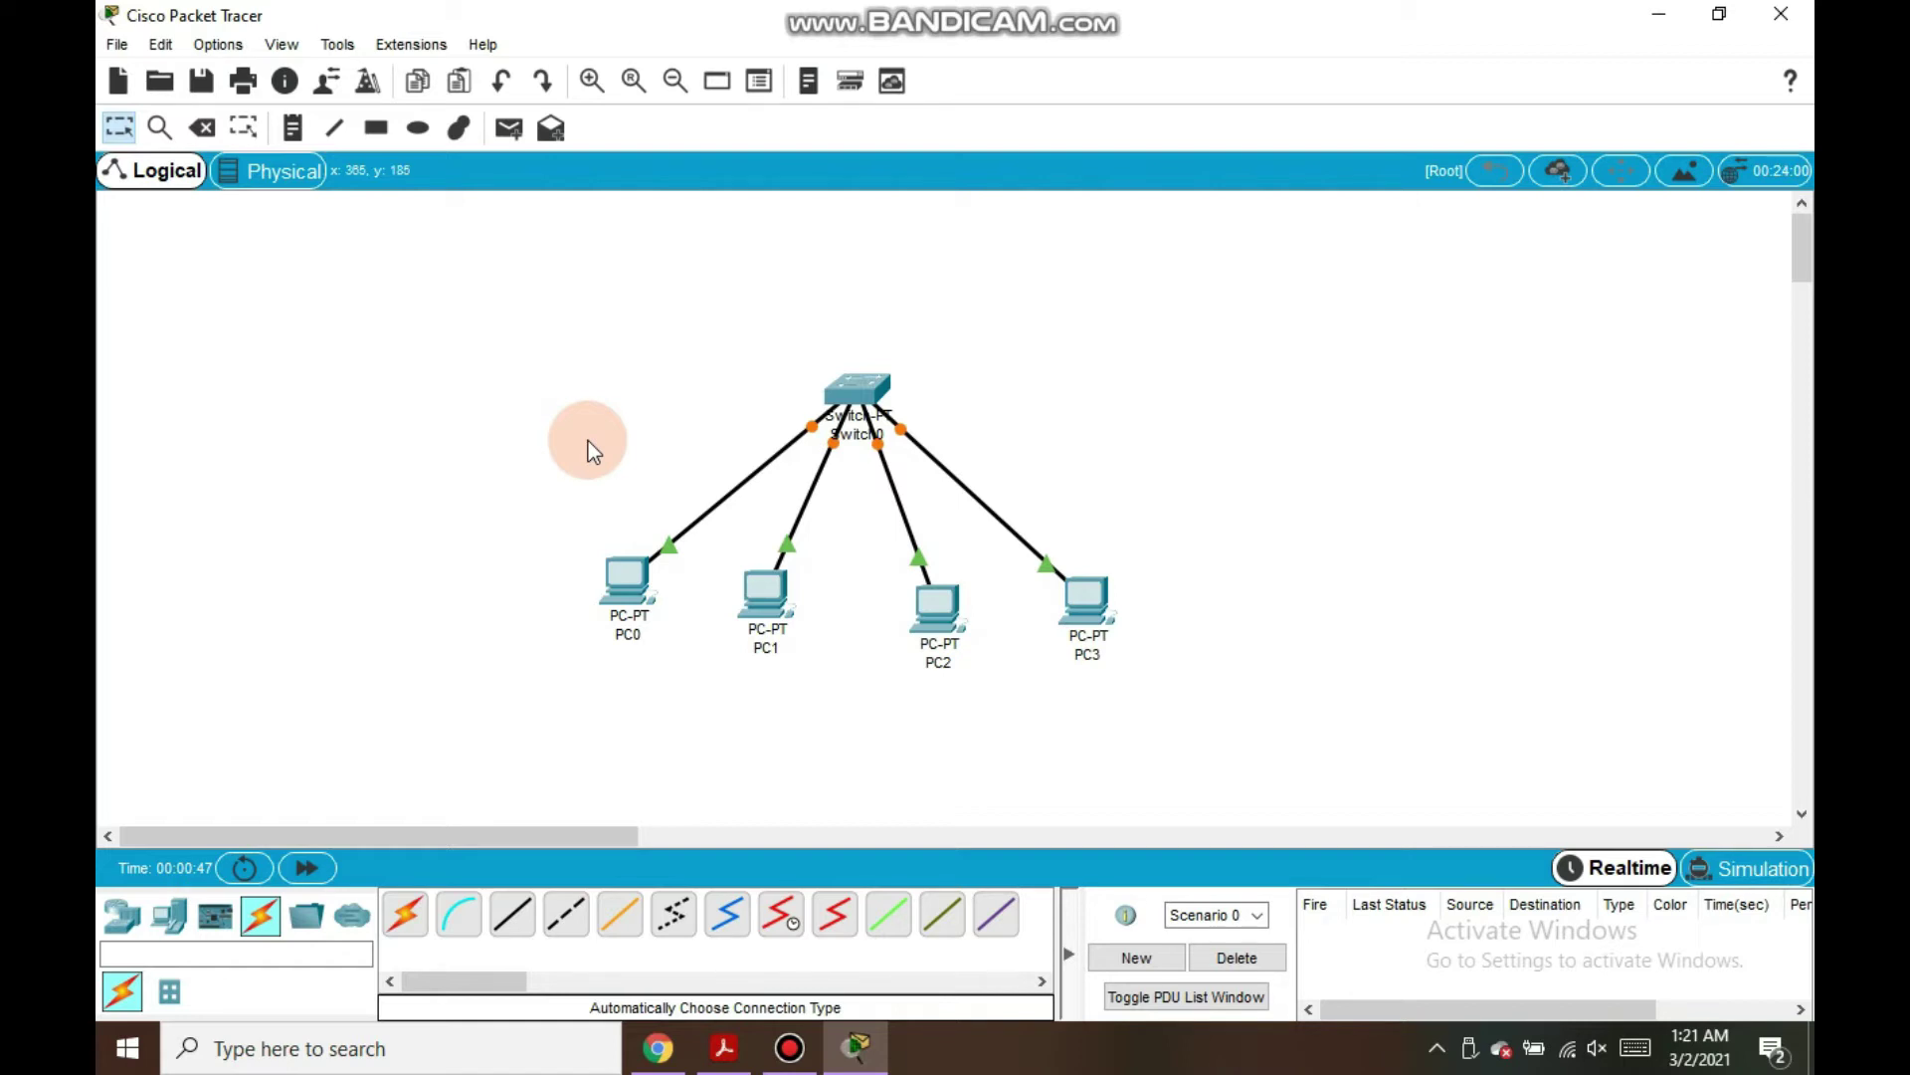
click(302, 135)
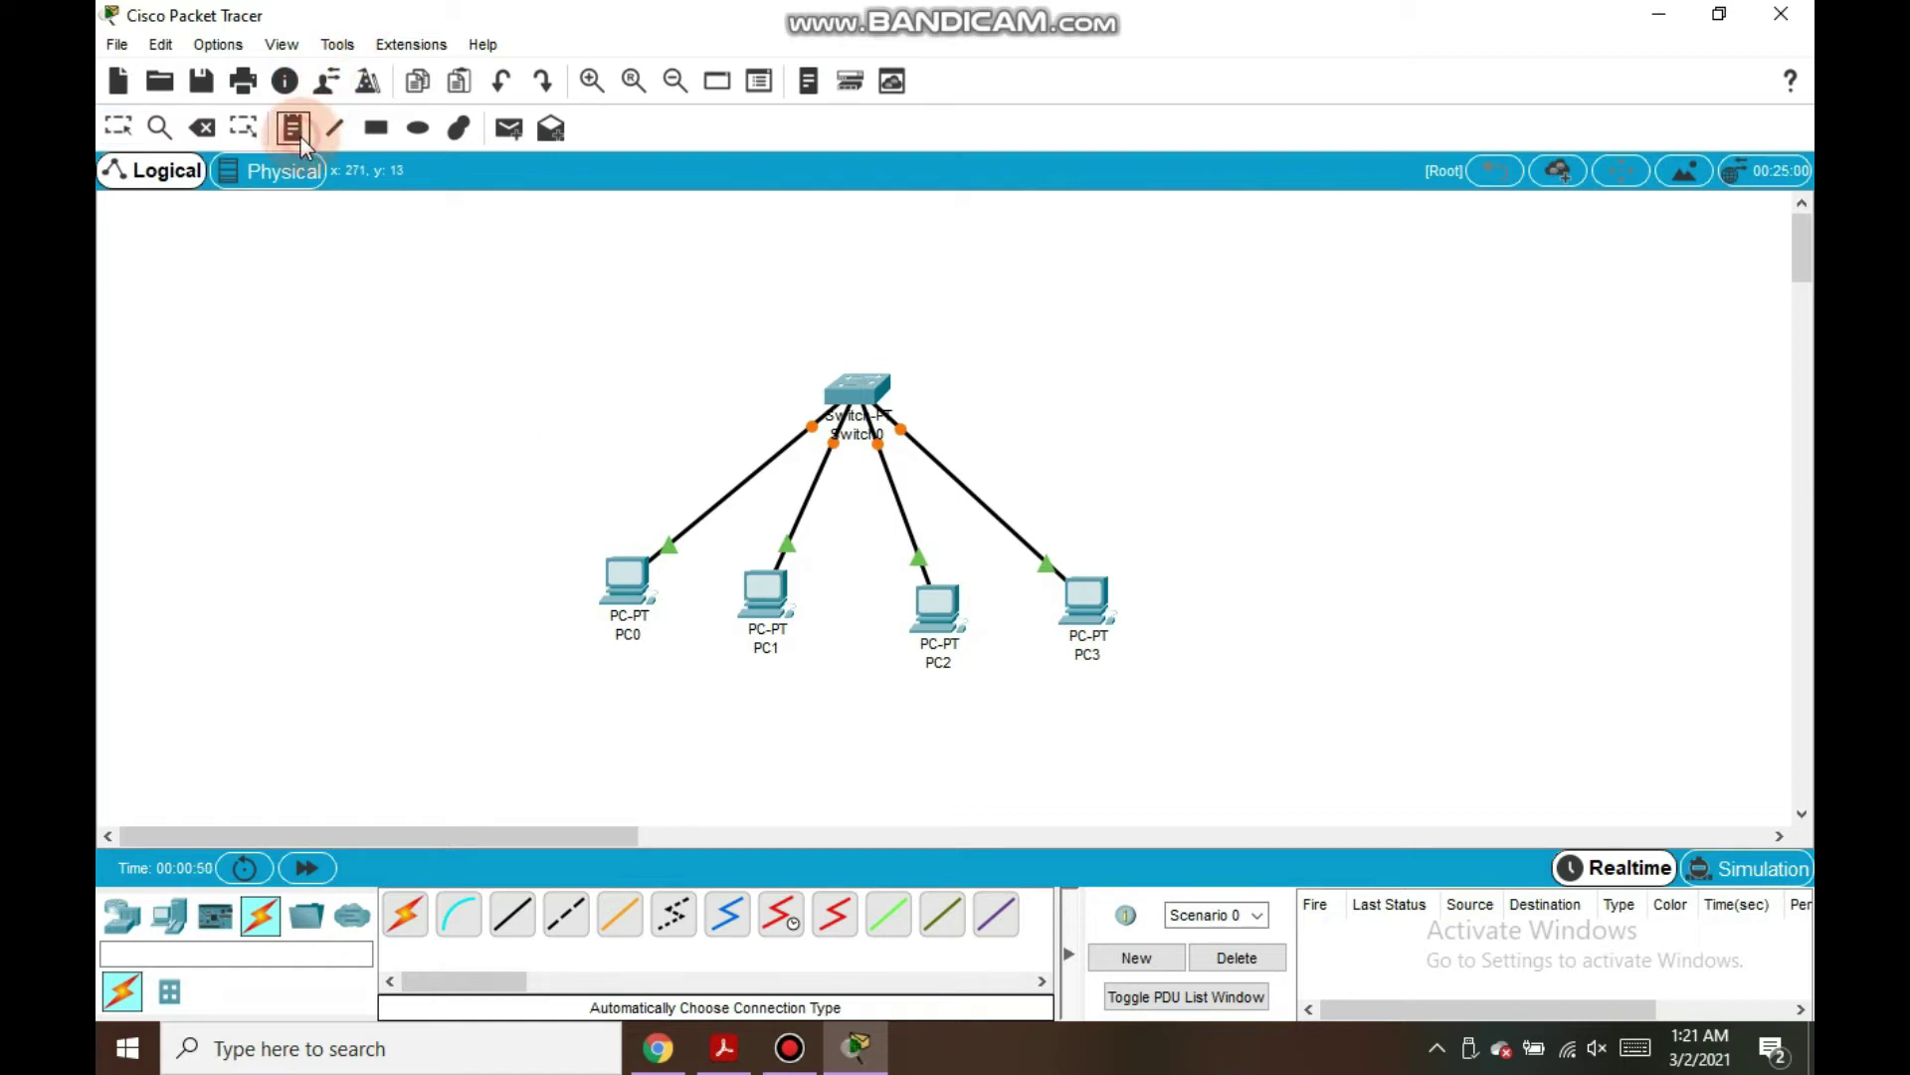
click(635, 676)
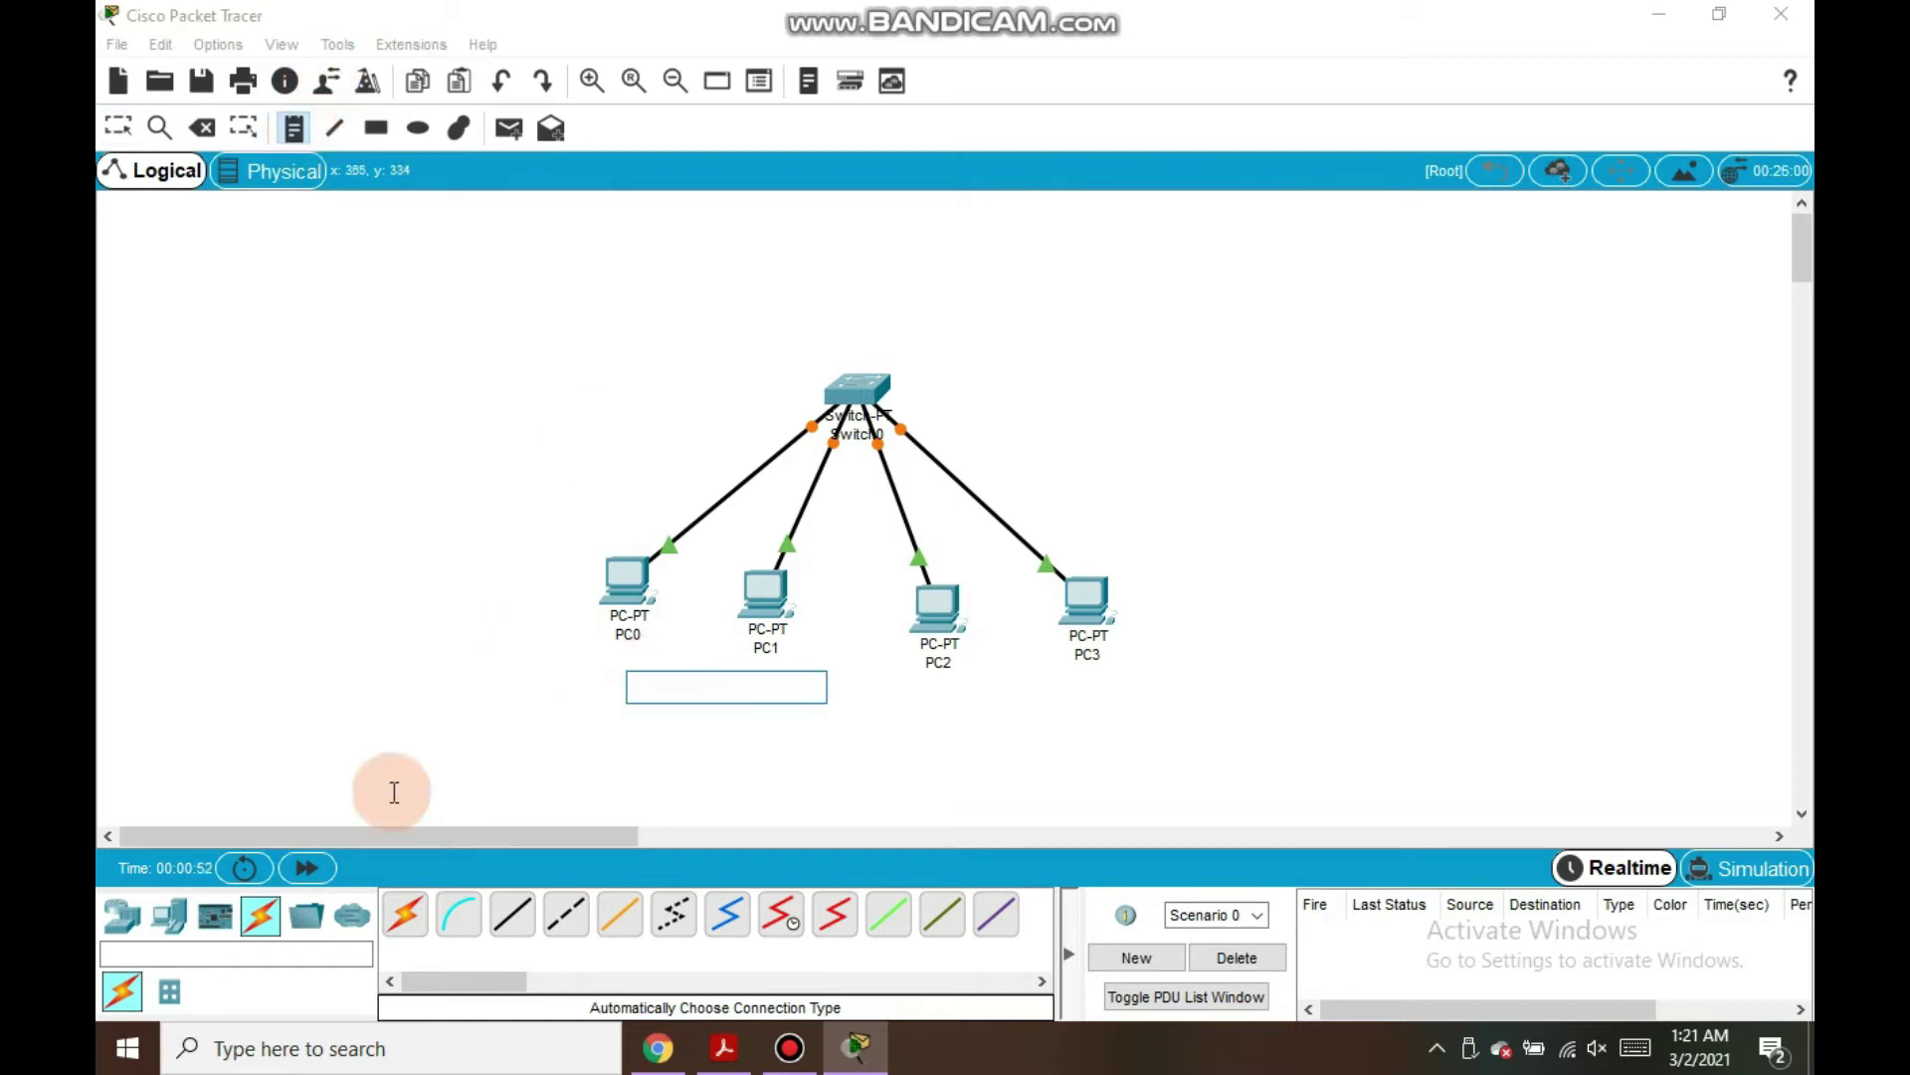
click(606, 618)
click(569, 530)
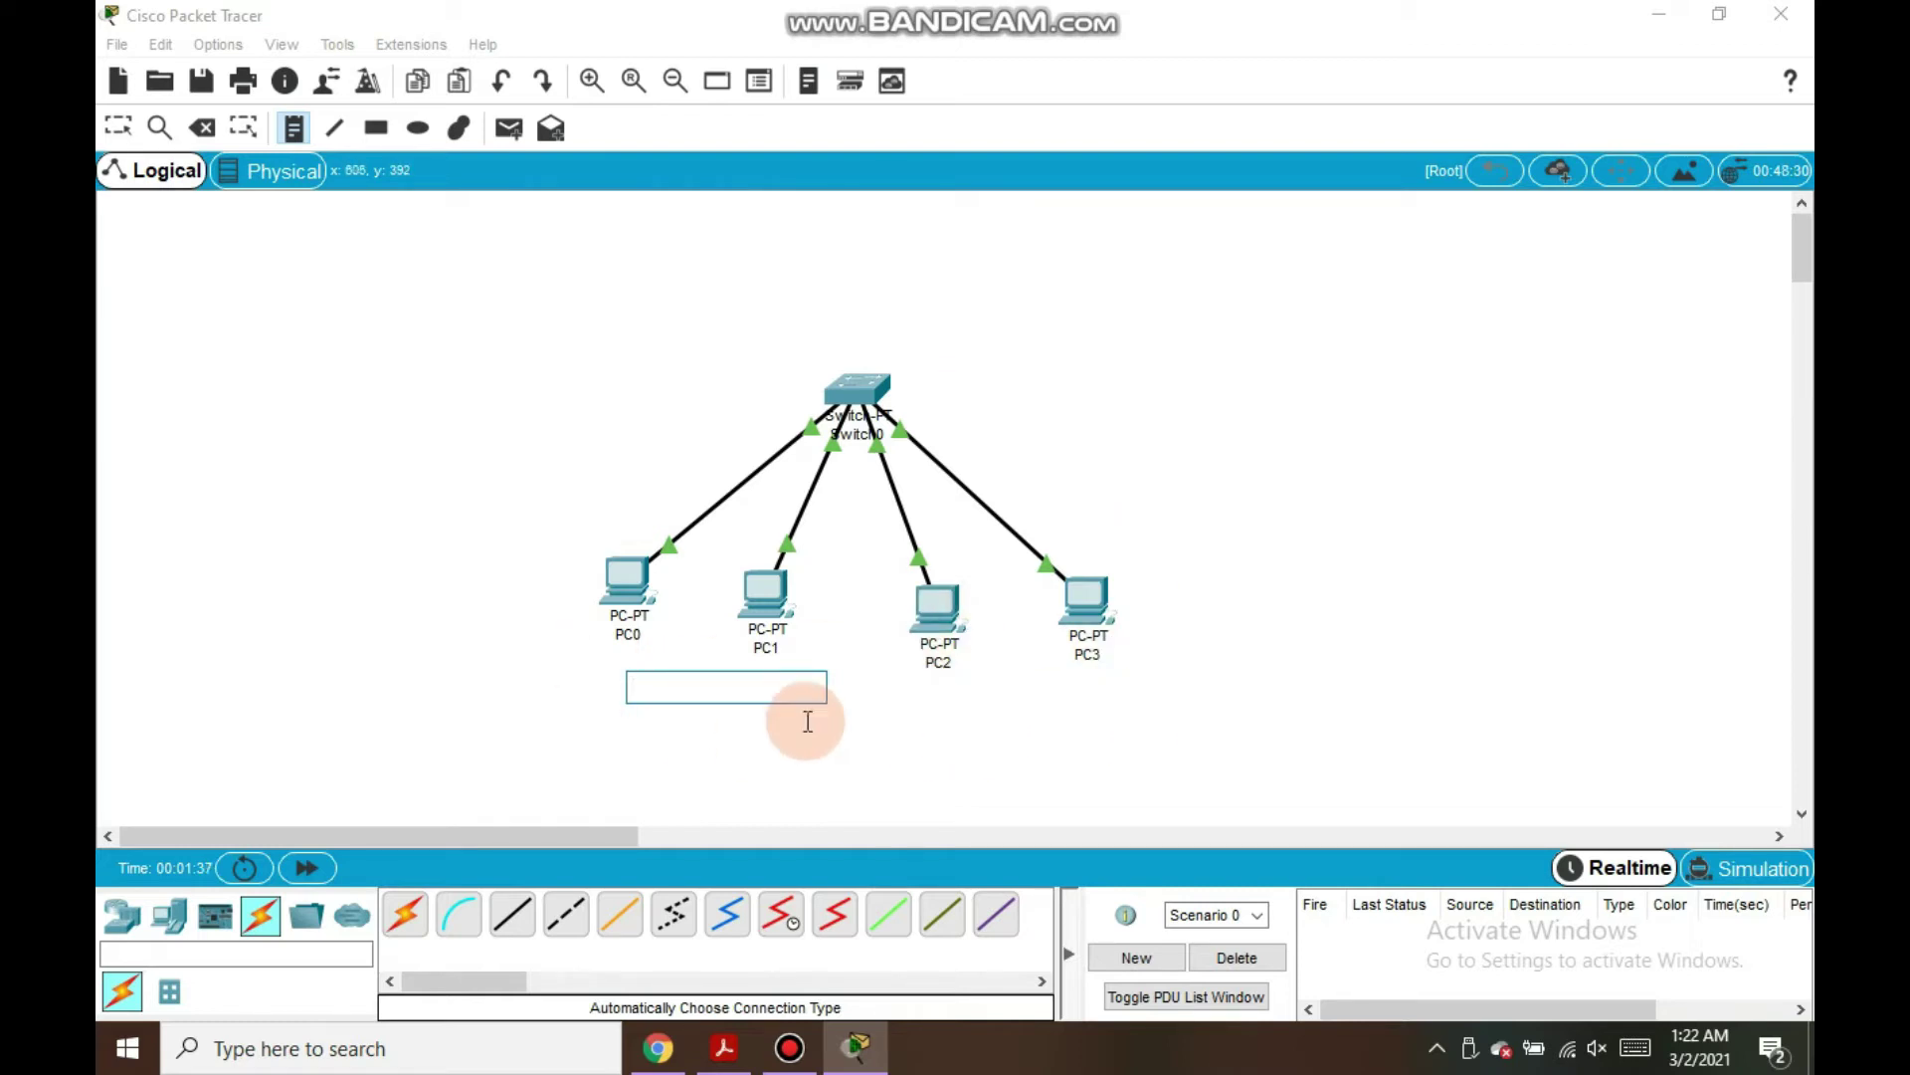
click(846, 674)
click(748, 690)
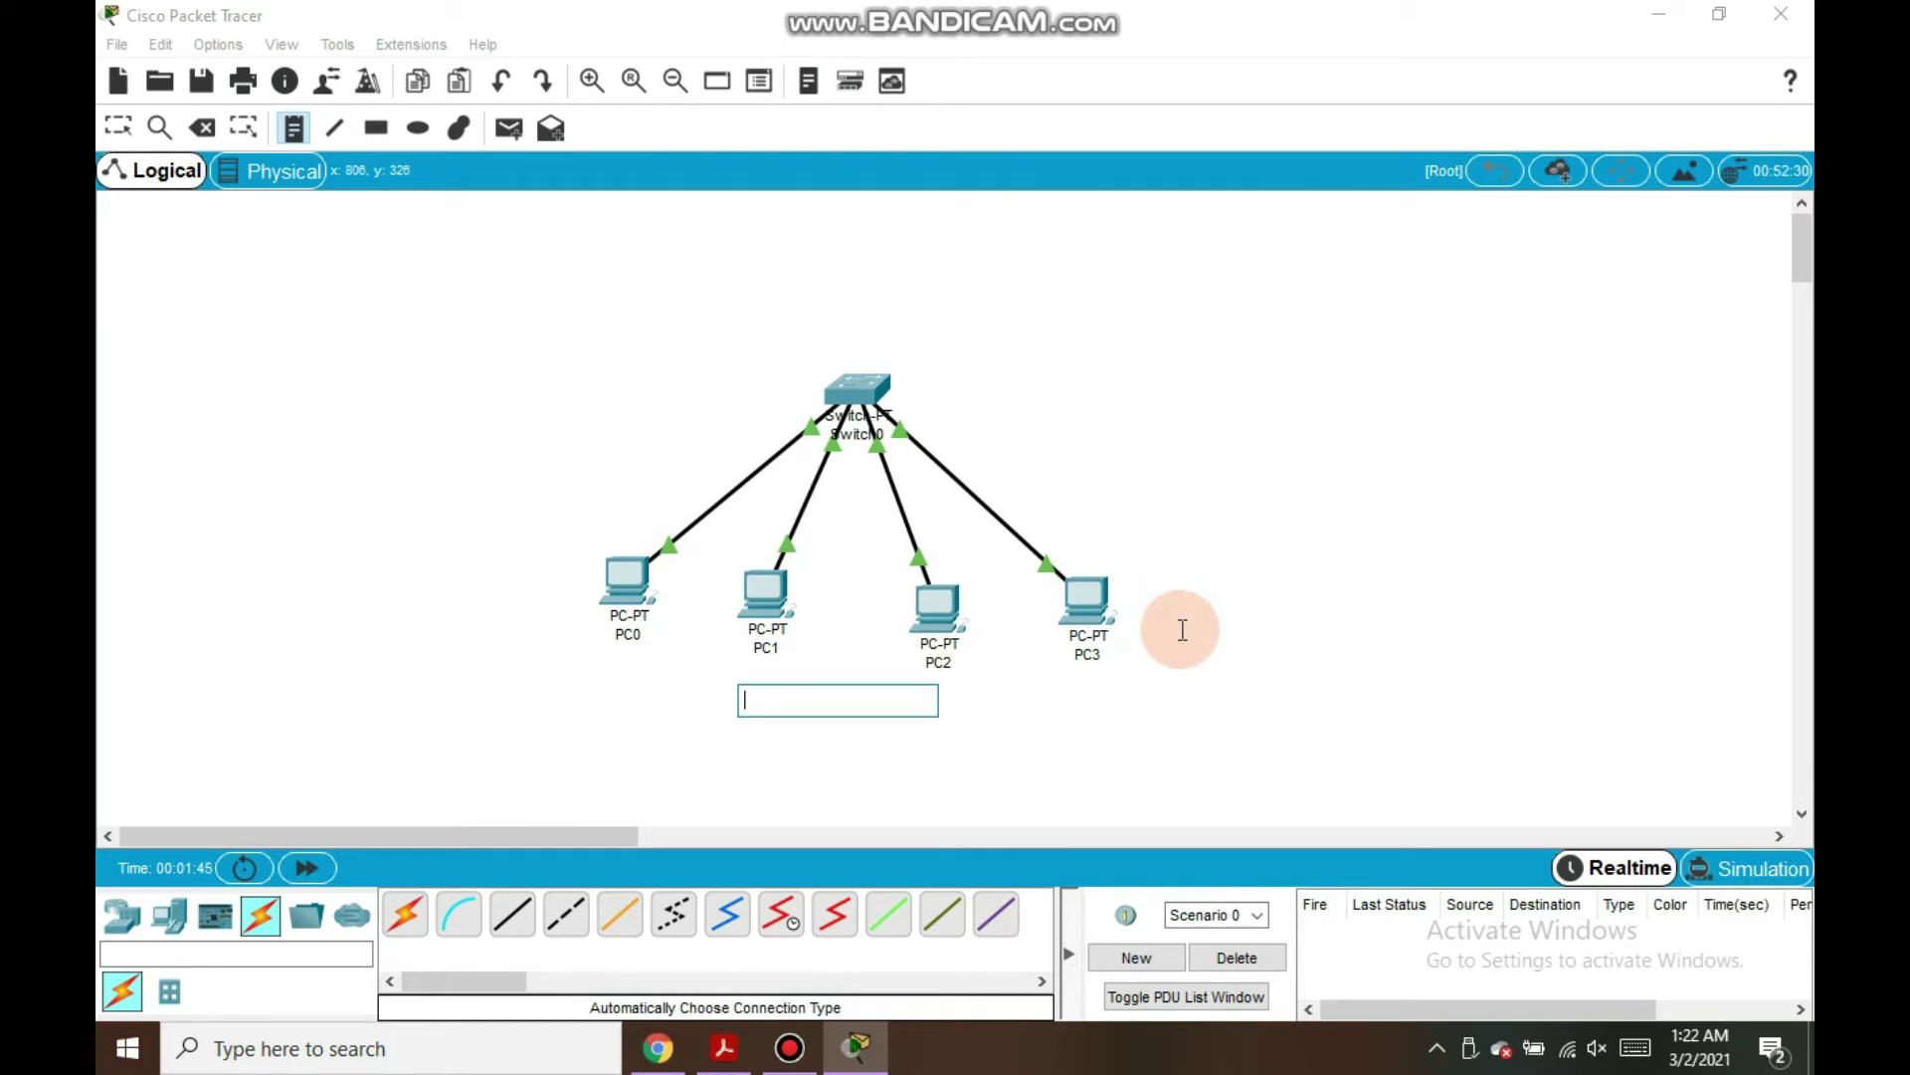
Draw two unfilled, black-outlined circles, one around PC0 and PC1 and the other around PC2 and PC3
click(417, 127)
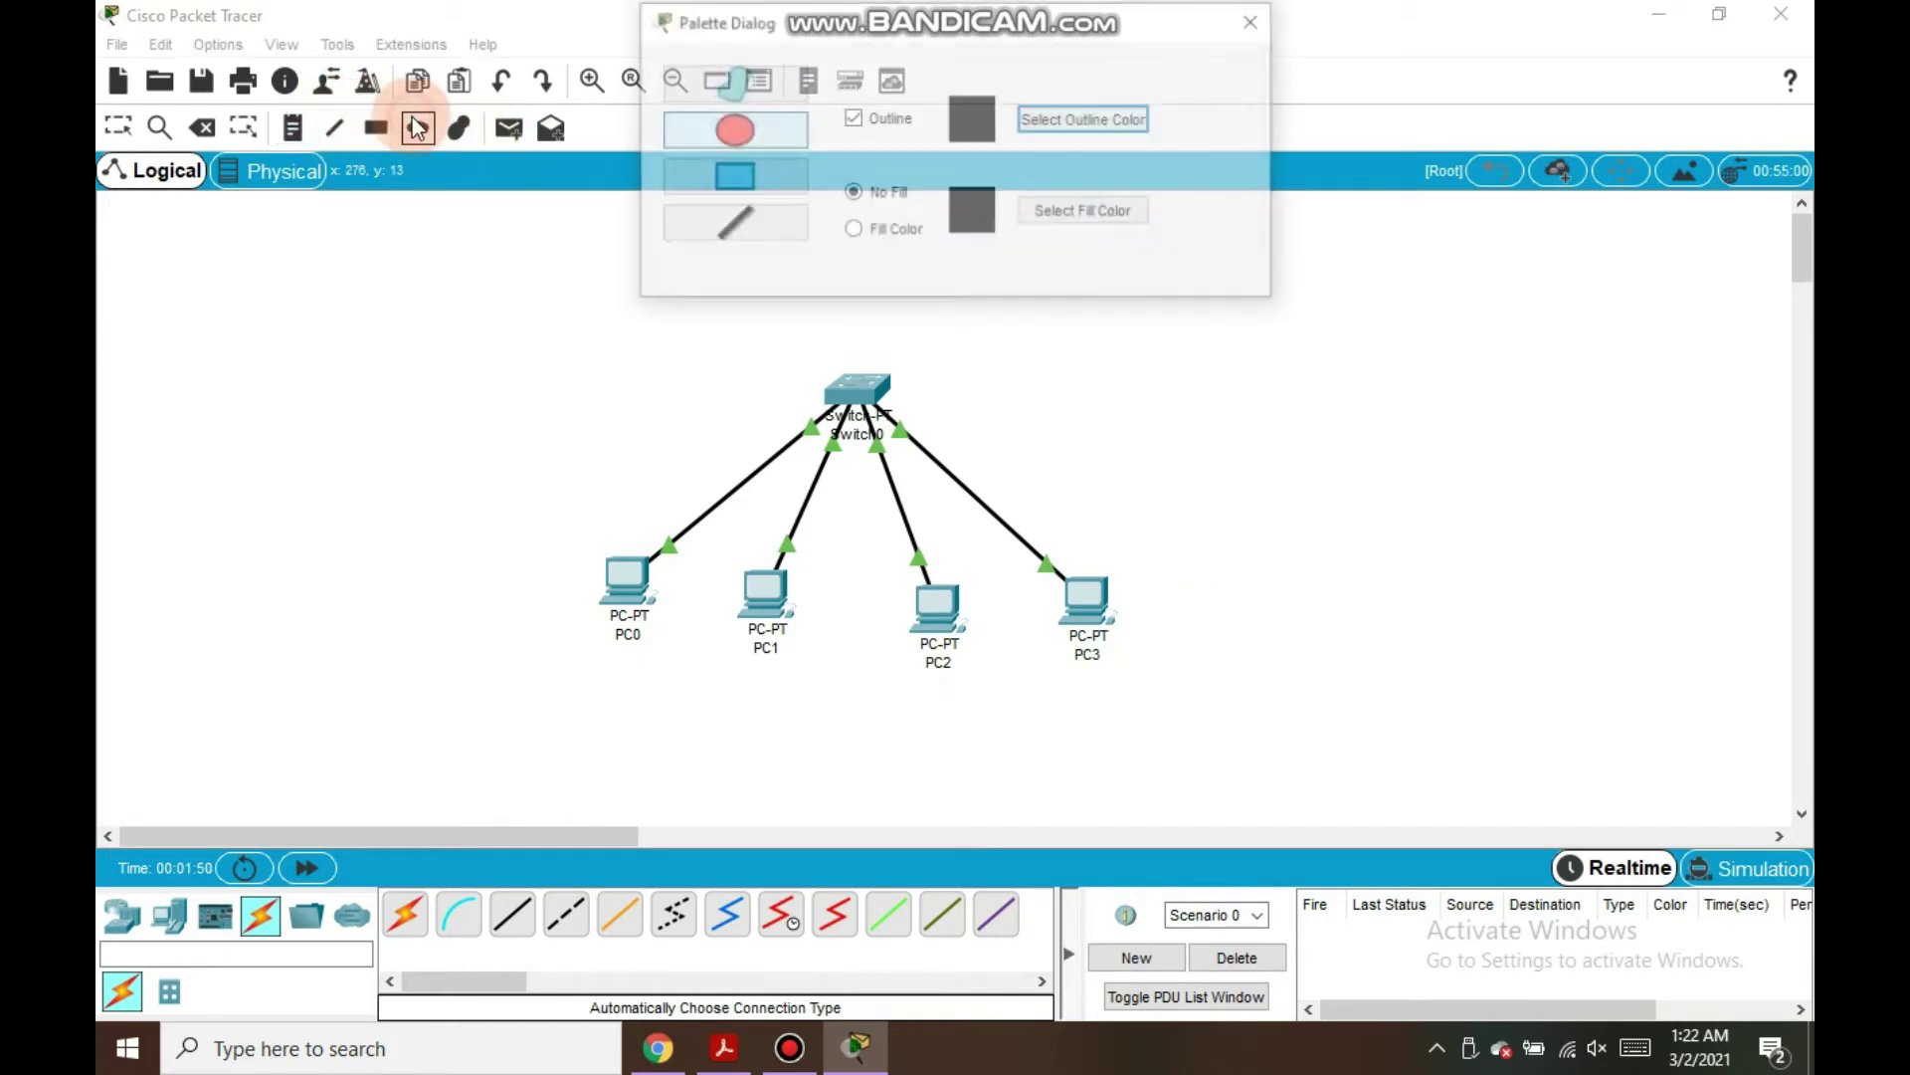
click(579, 595)
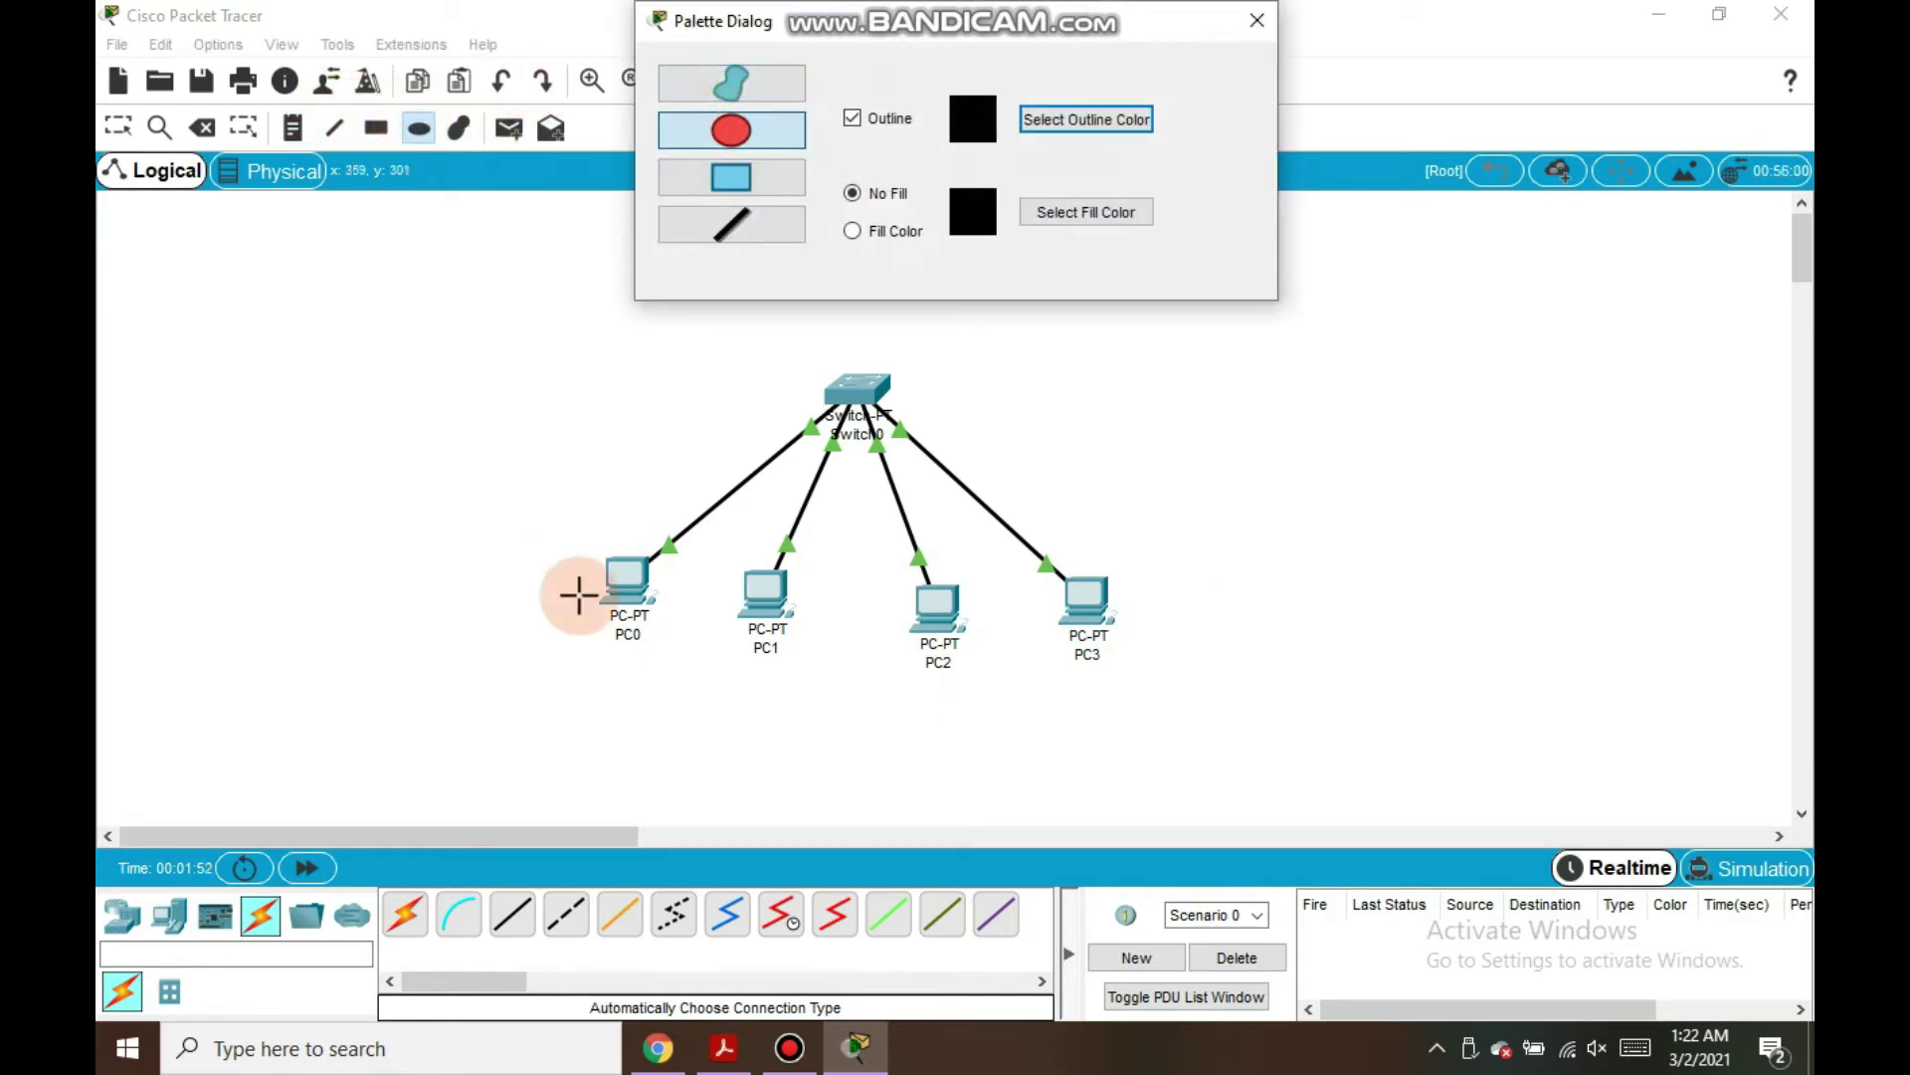
drag(587, 483, 863, 749)
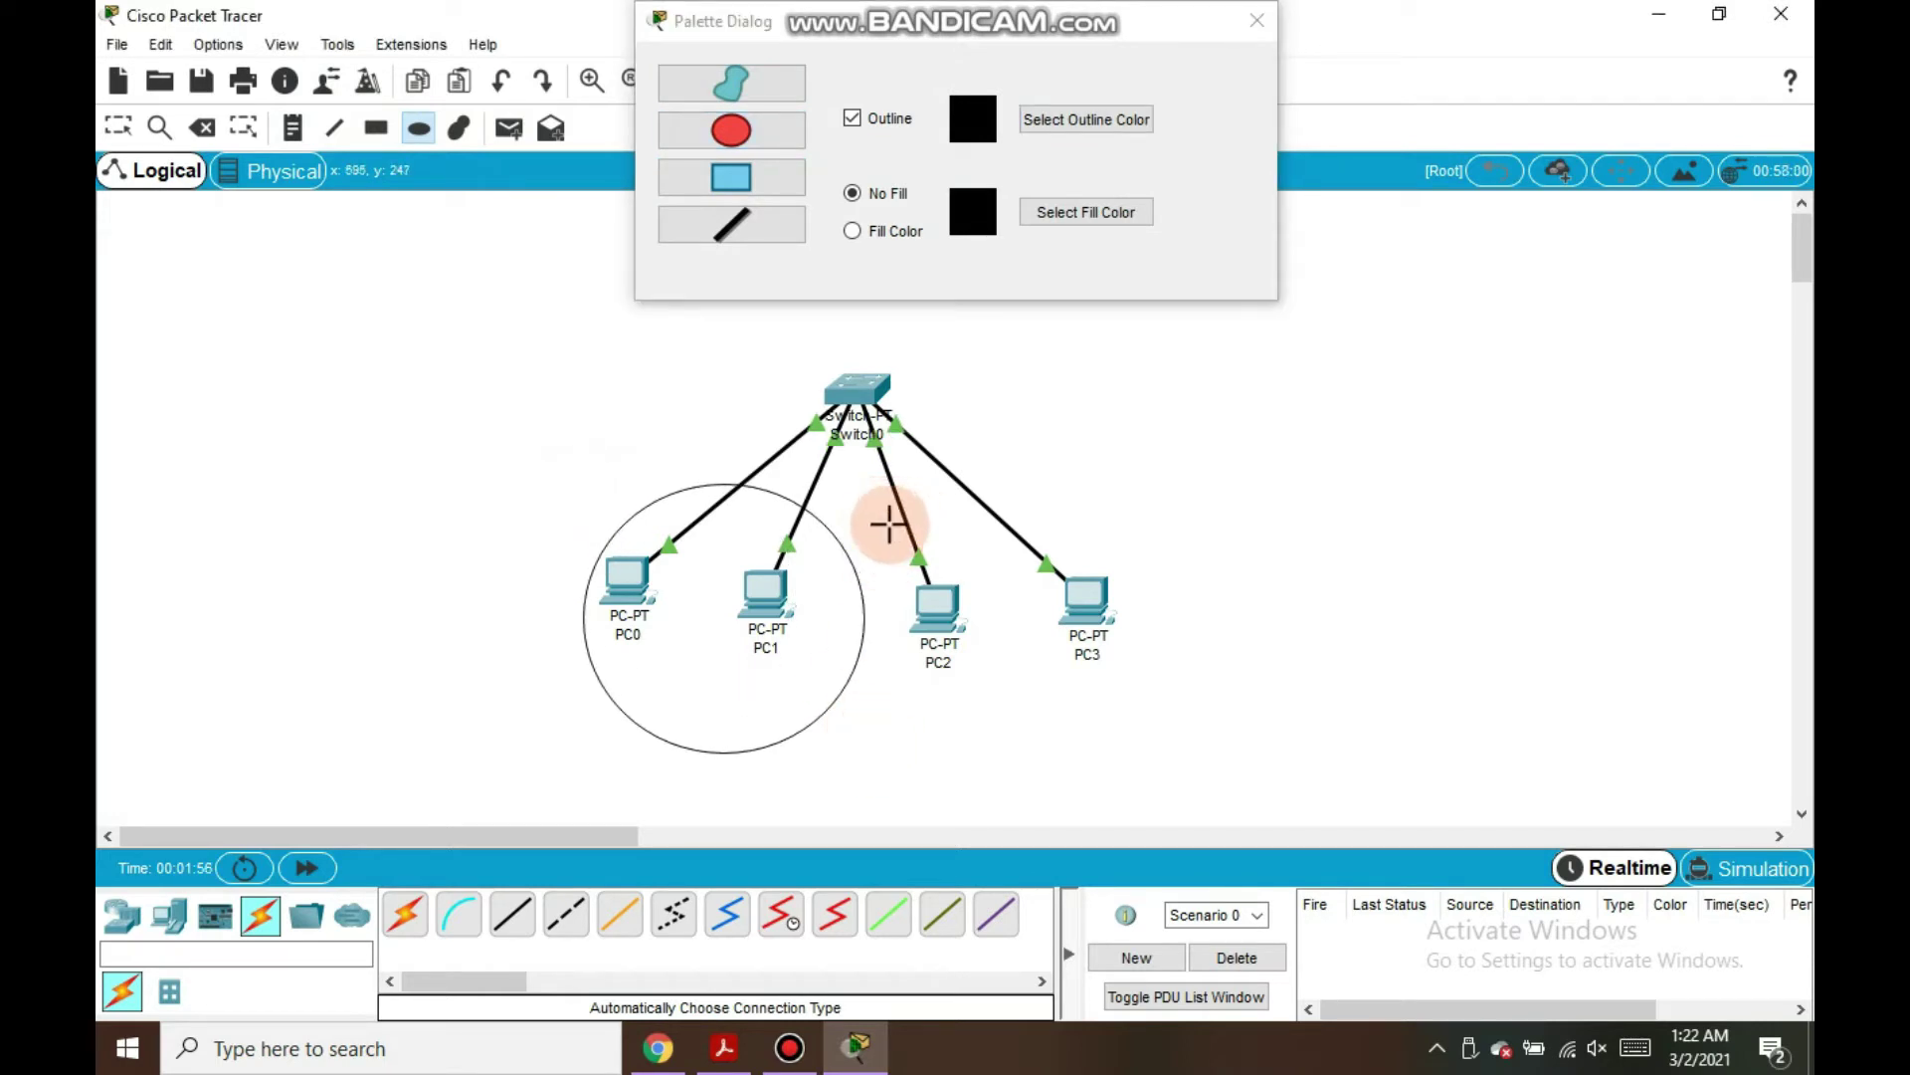
drag(875, 511, 1152, 766)
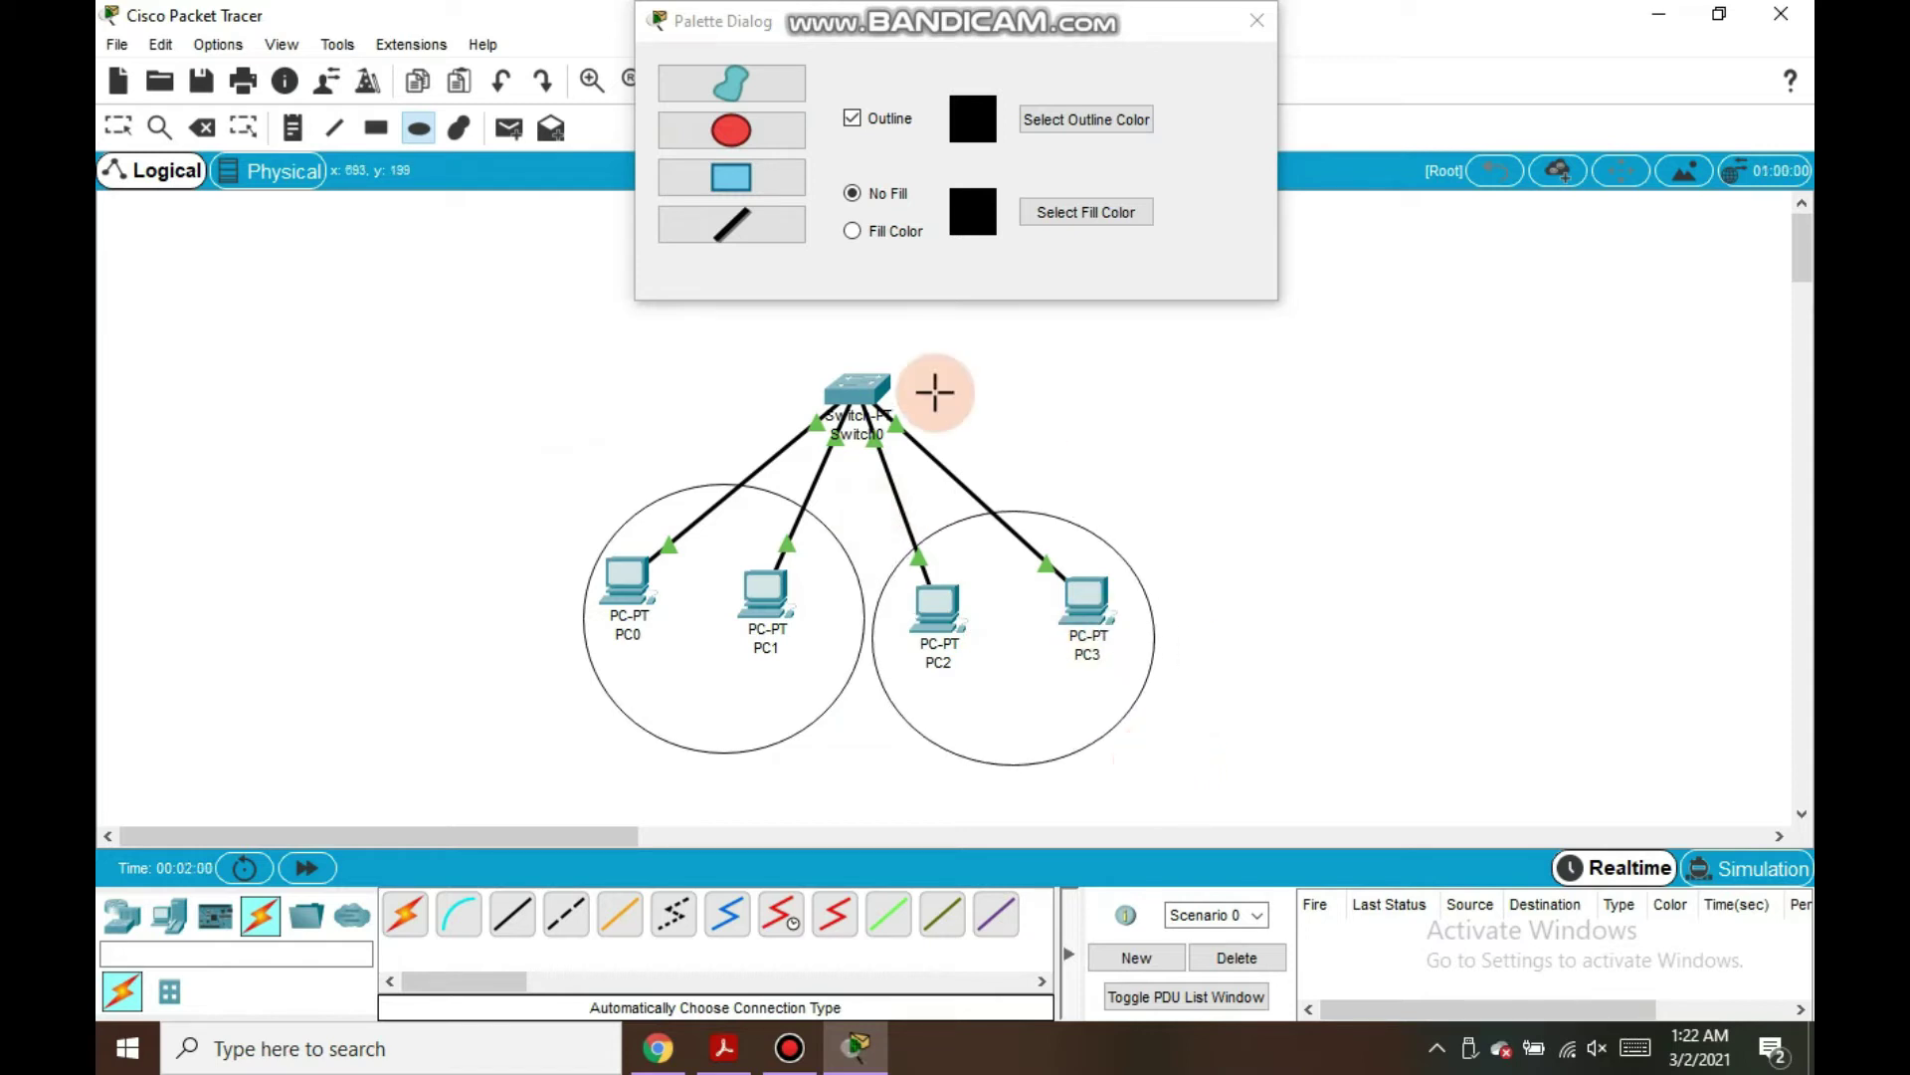
click(1256, 20)
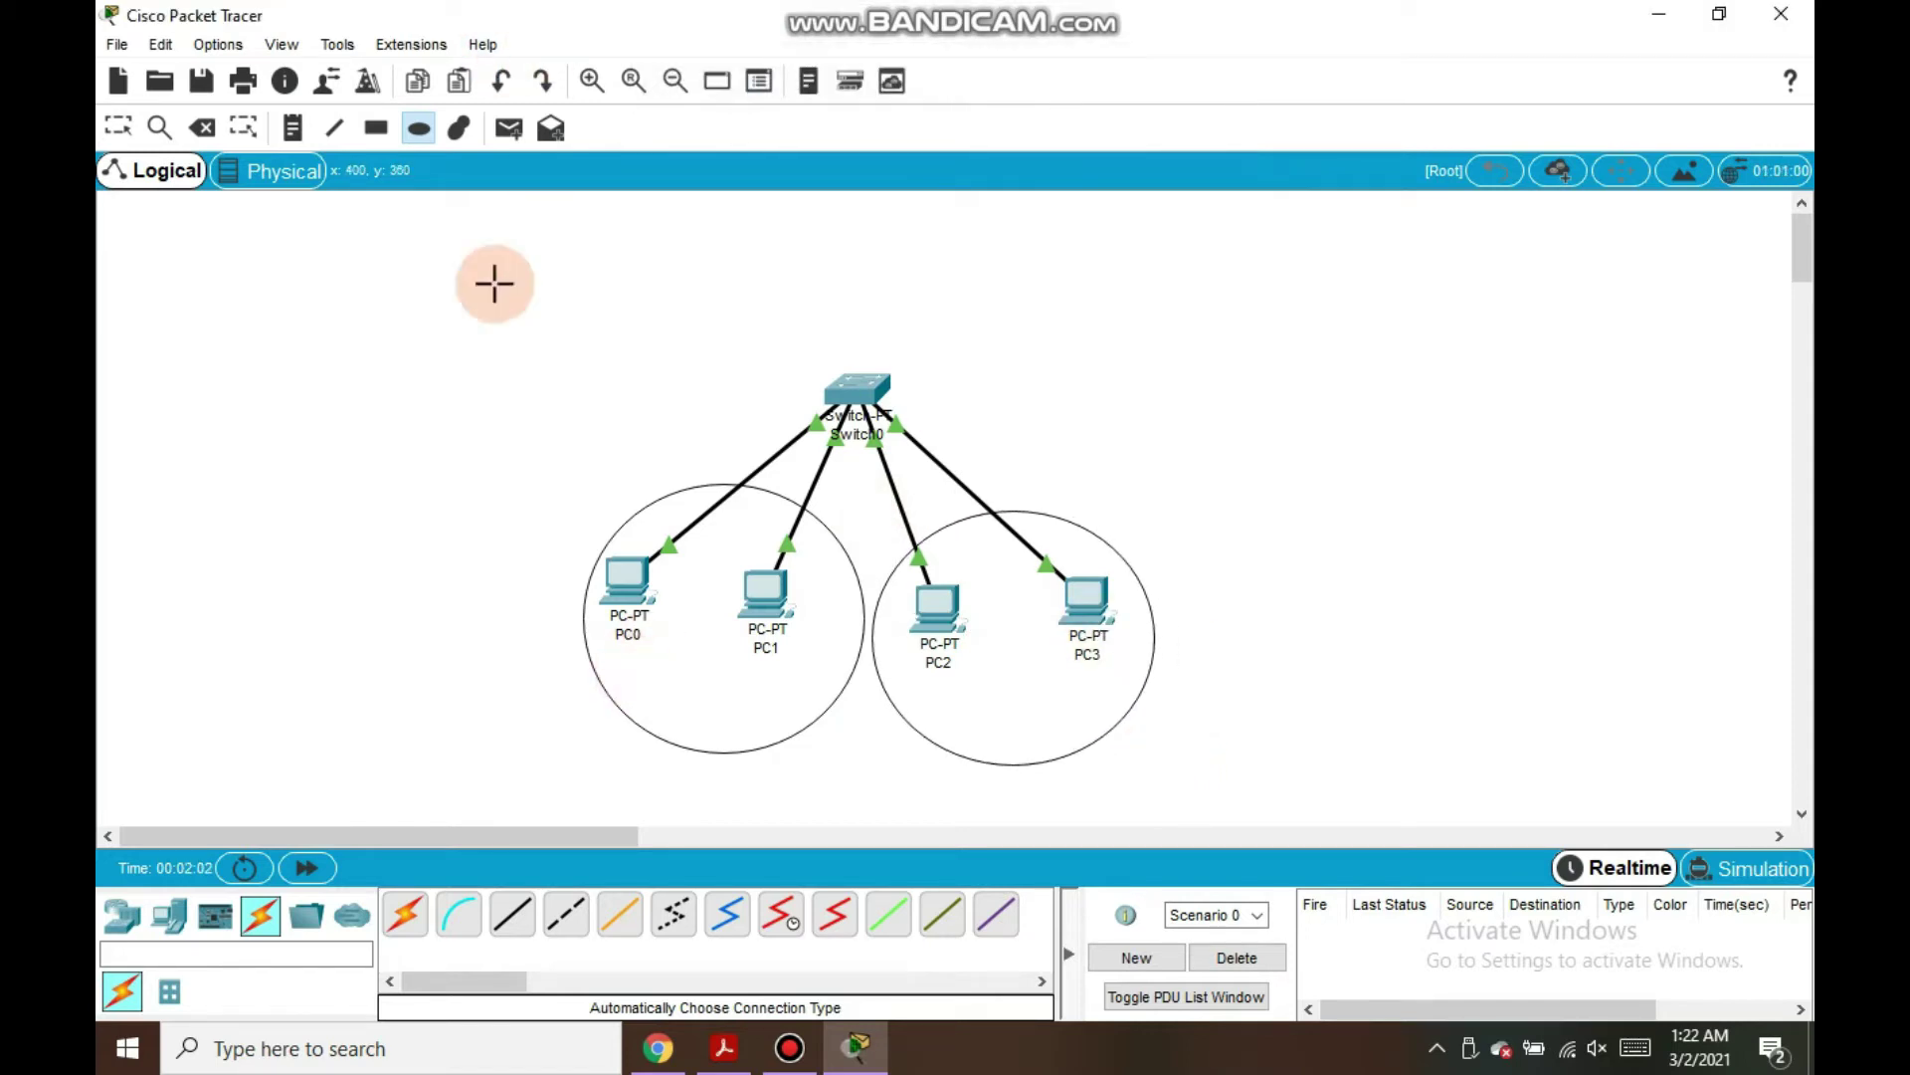
Add the note "VLAN 10" inside the circle around PC0 and PC1 and "VLAN 20" inside the other circle
click(293, 127)
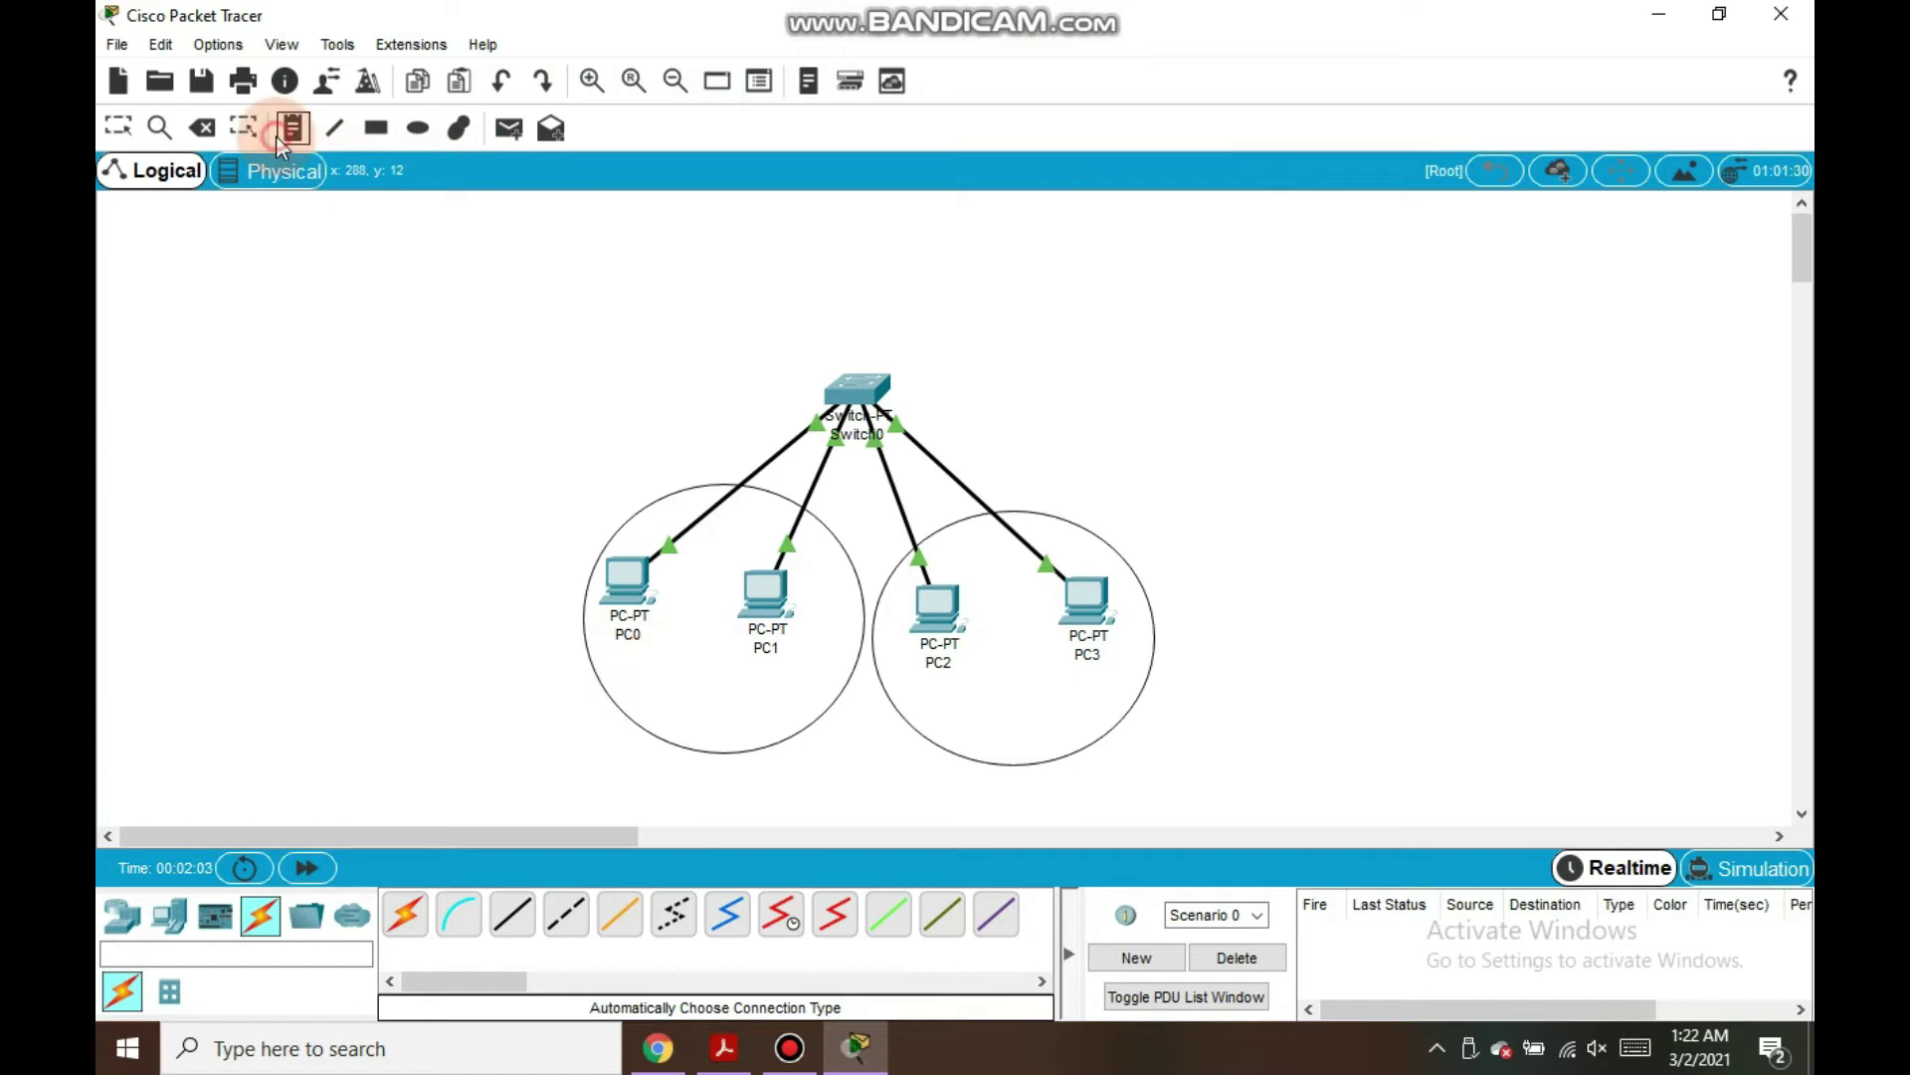
click(663, 676)
text(VLAN 10)
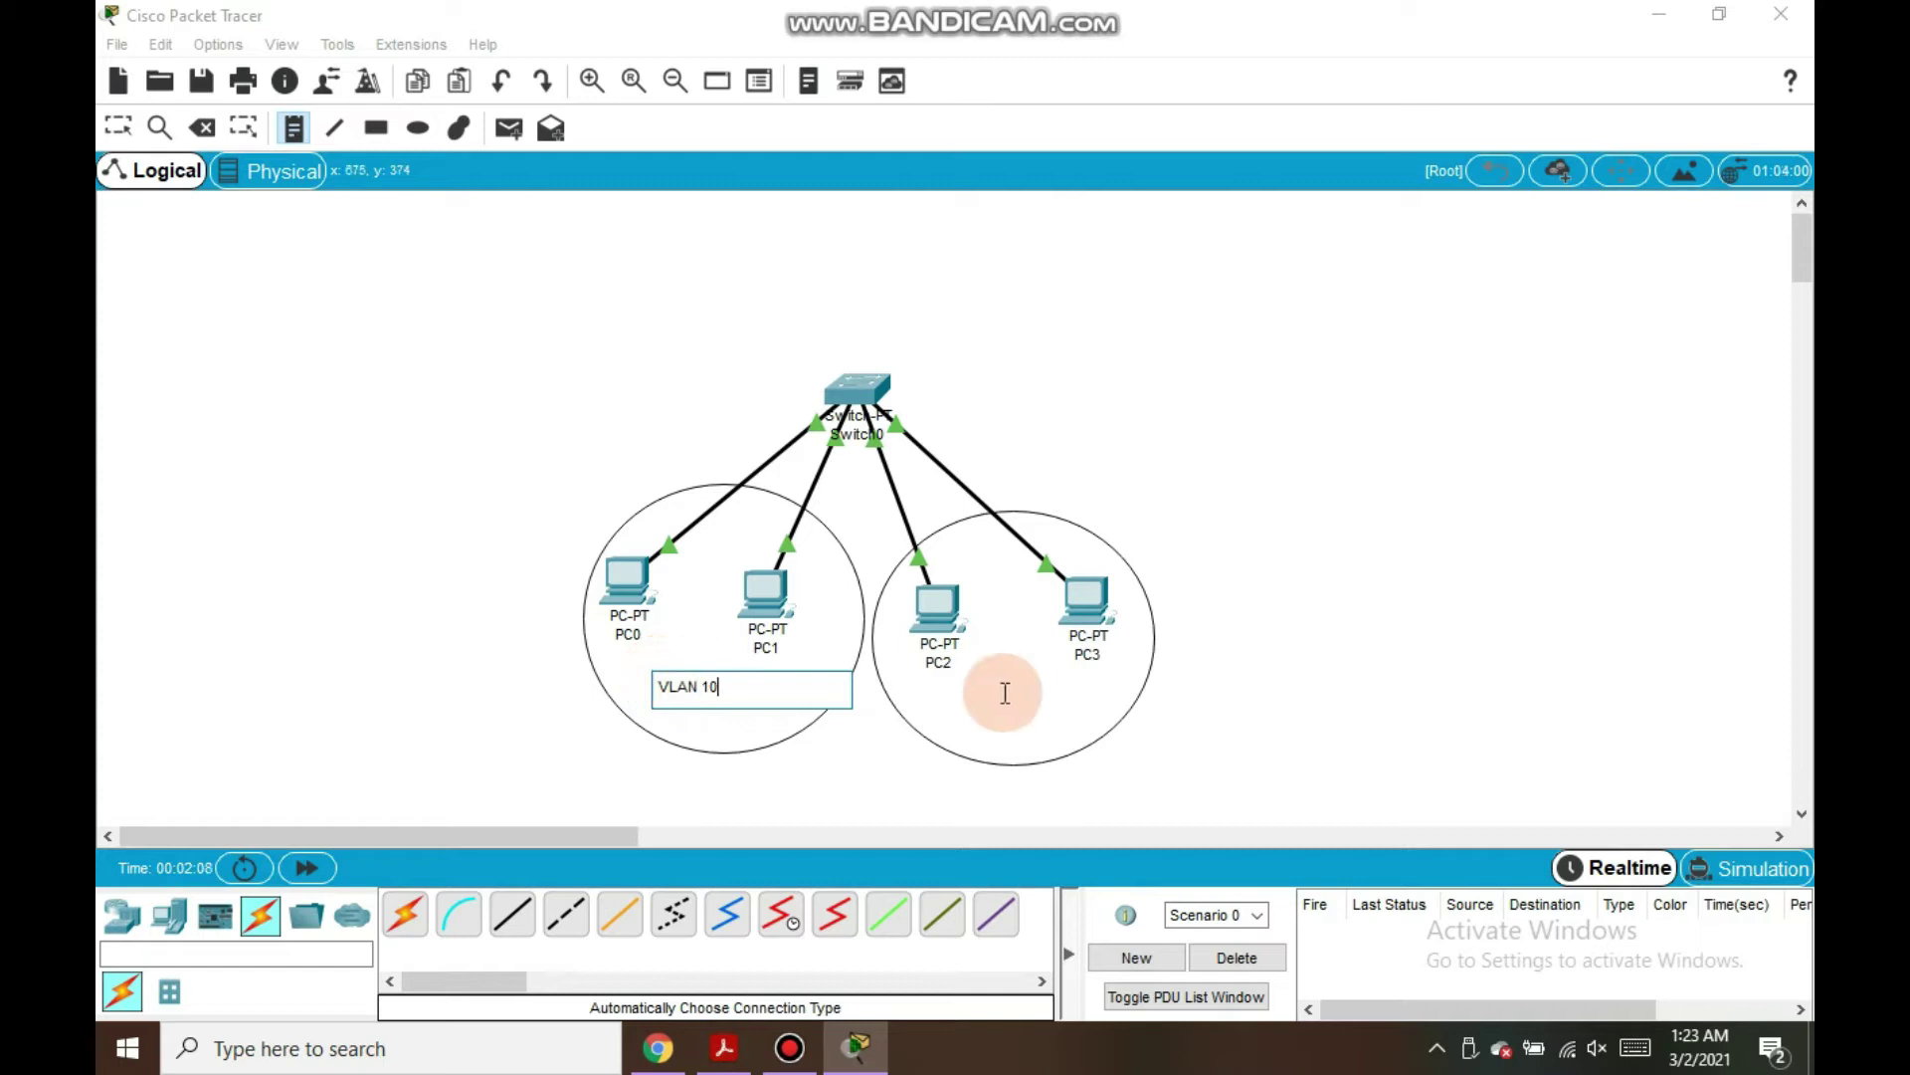
click(963, 689)
text(VLA)
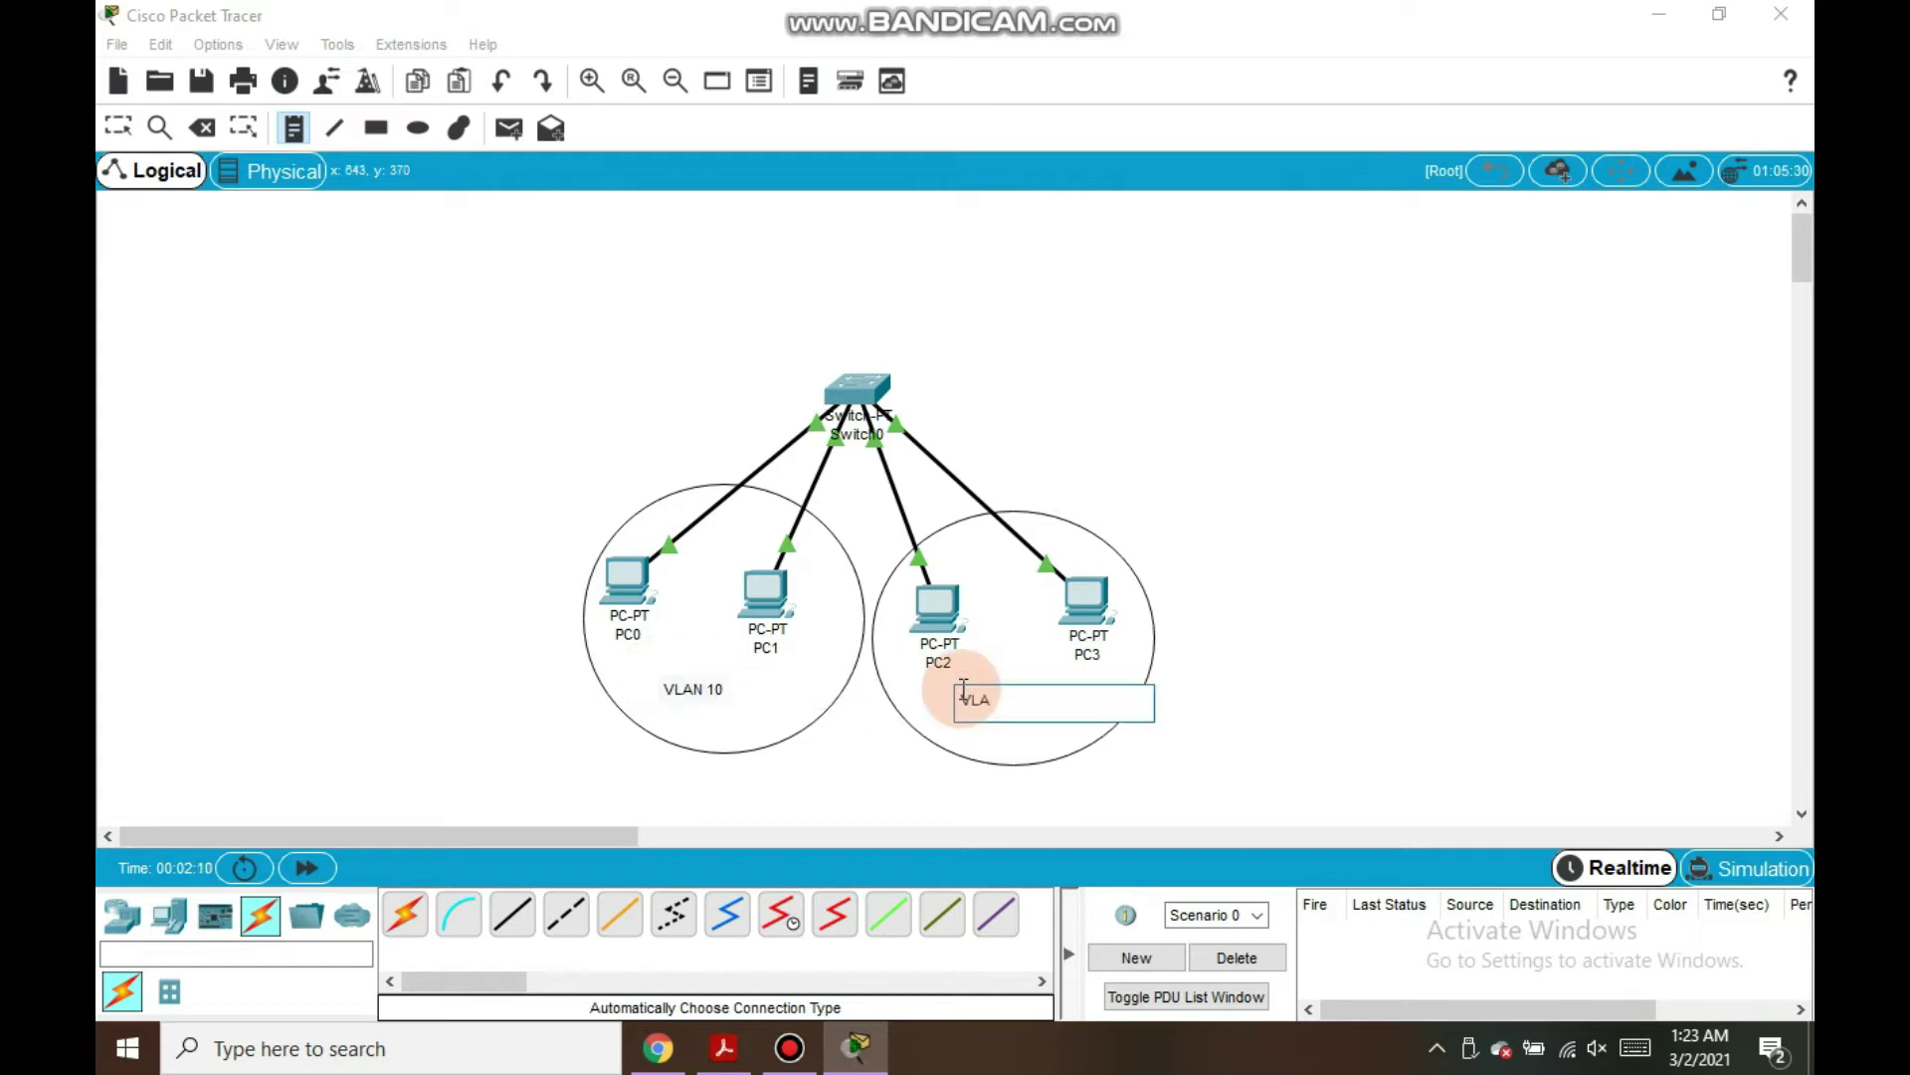
key(BackSpace)
text(AN 20)
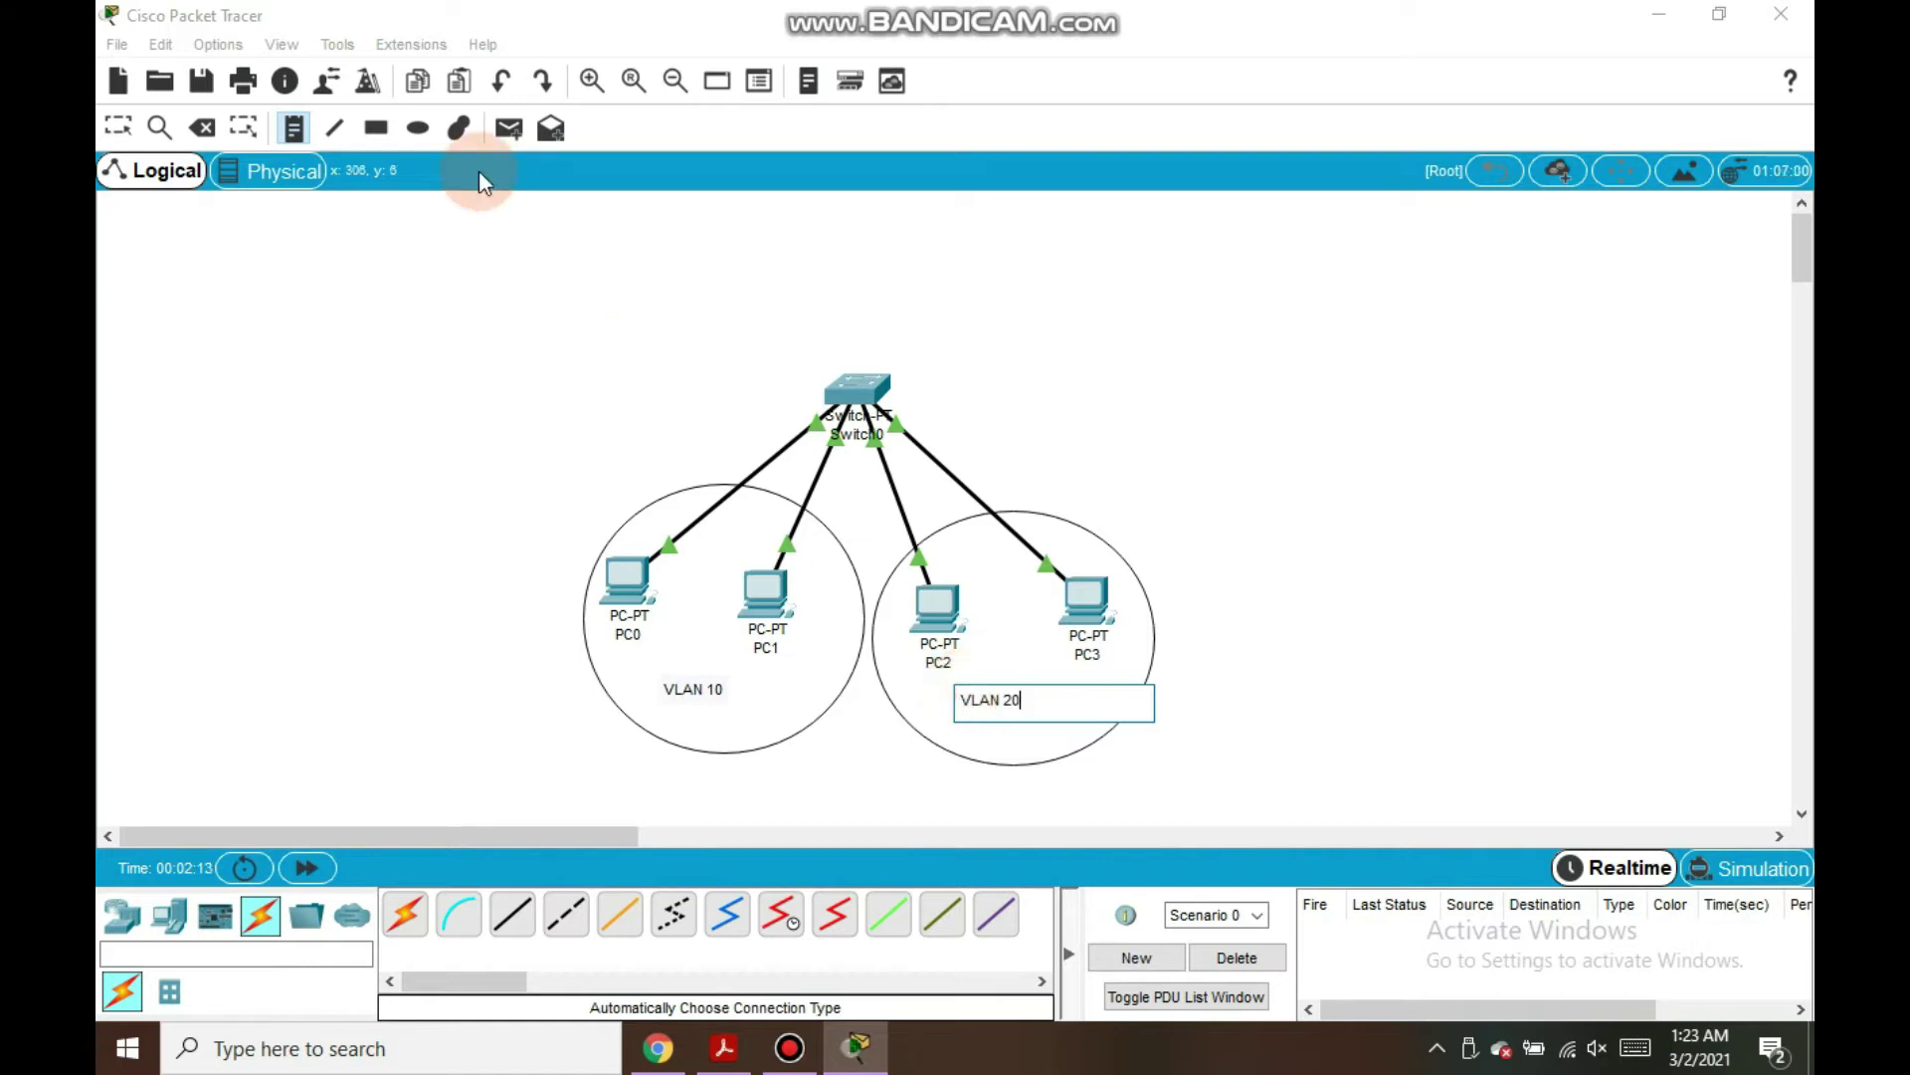
Move the VLAN 10 and VLAN 20 labels up, closer to the PCs in their circles
click(119, 127)
click(726, 698)
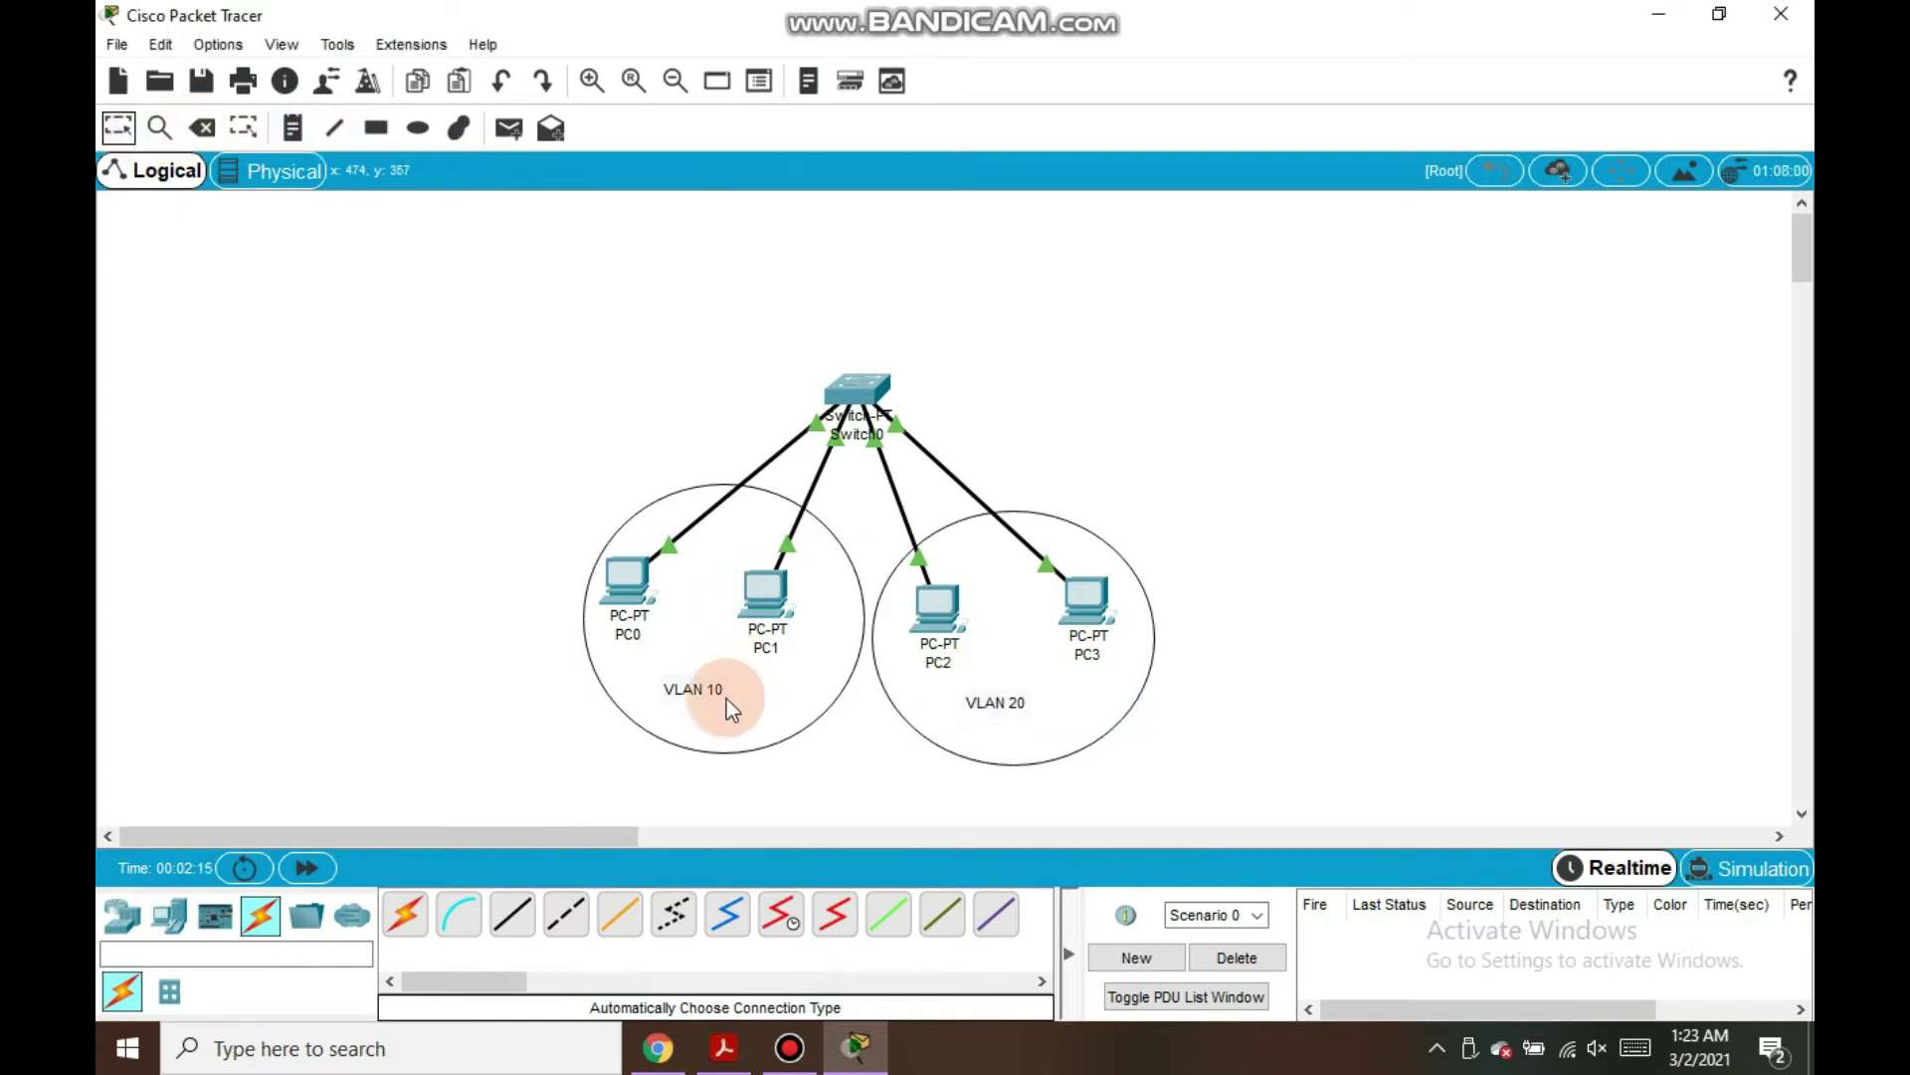
drag(708, 697, 711, 683)
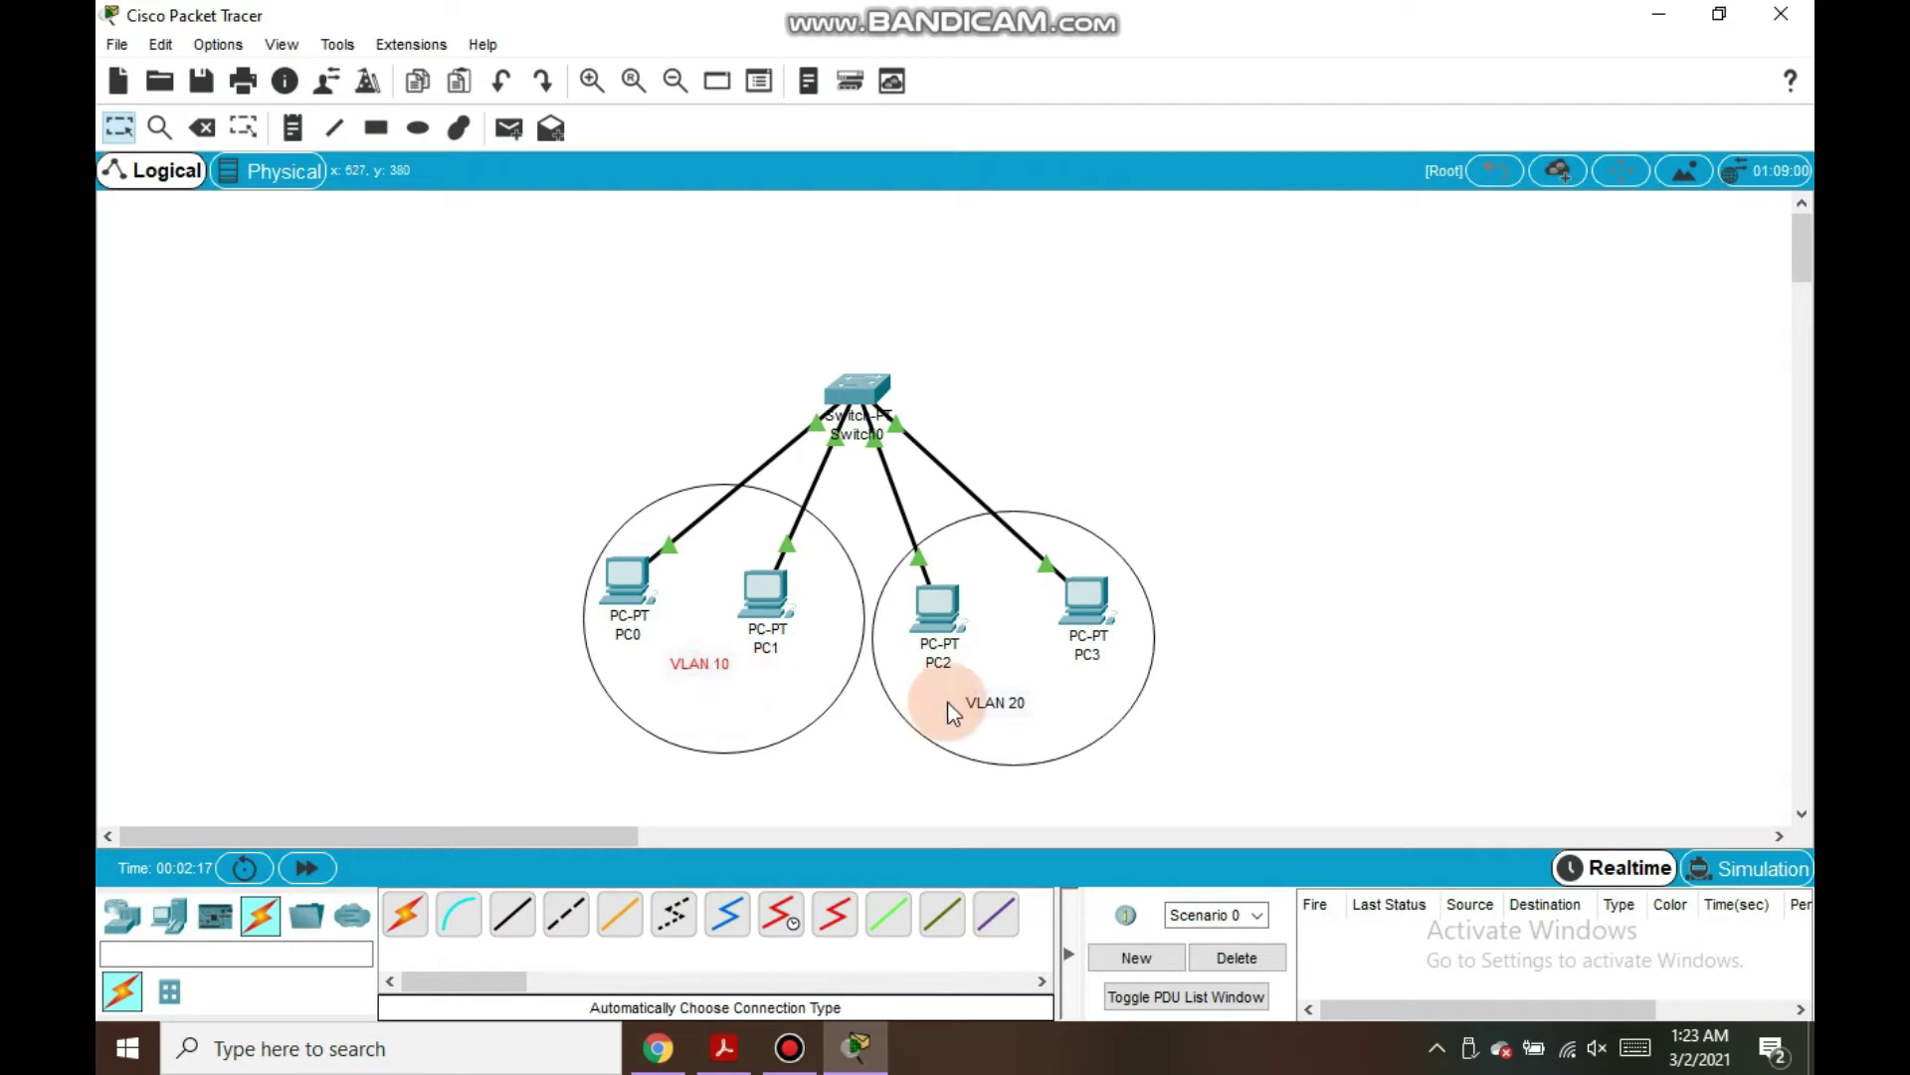
drag(980, 696, 999, 670)
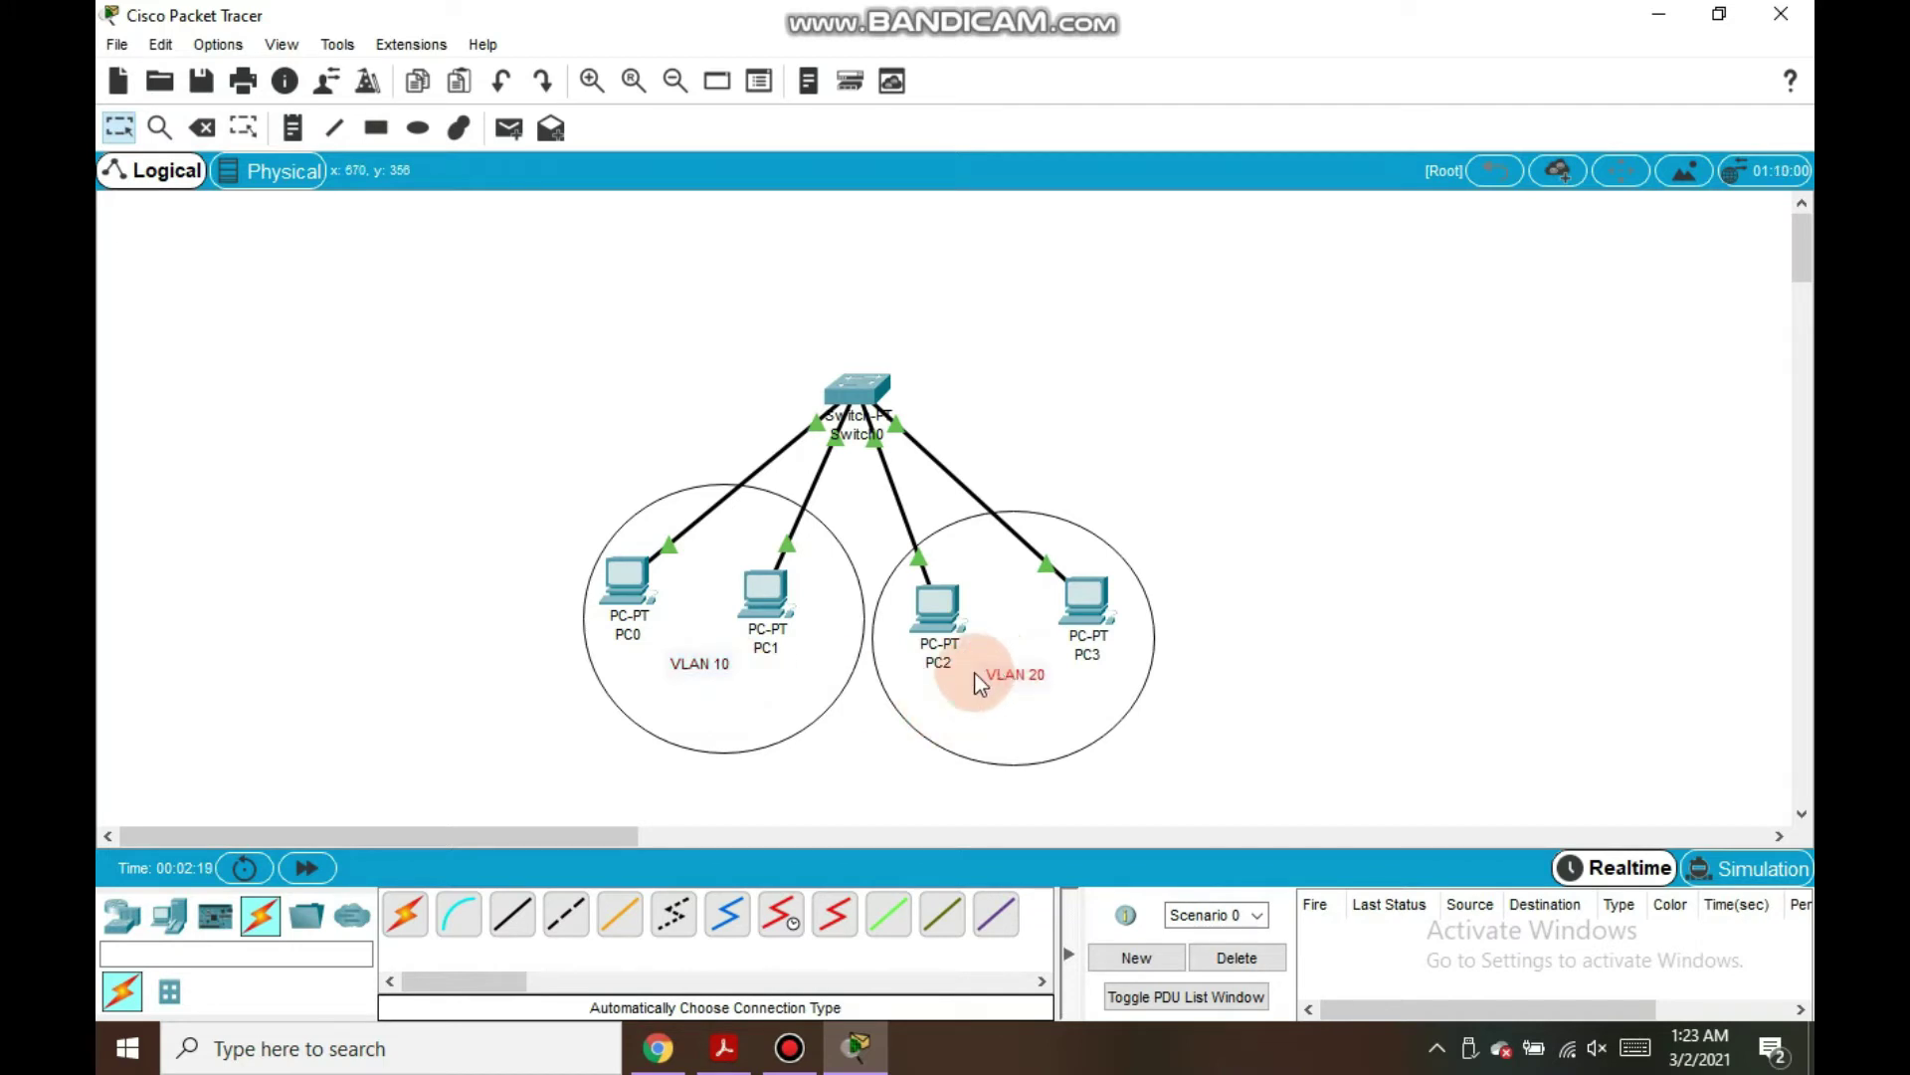
Shift Switch0 and the whole VLAN 10 group left to separate the circle from the VLAN 20 circle
click(865, 625)
drag(538, 390, 869, 756)
drag(665, 558, 545, 575)
click(850, 695)
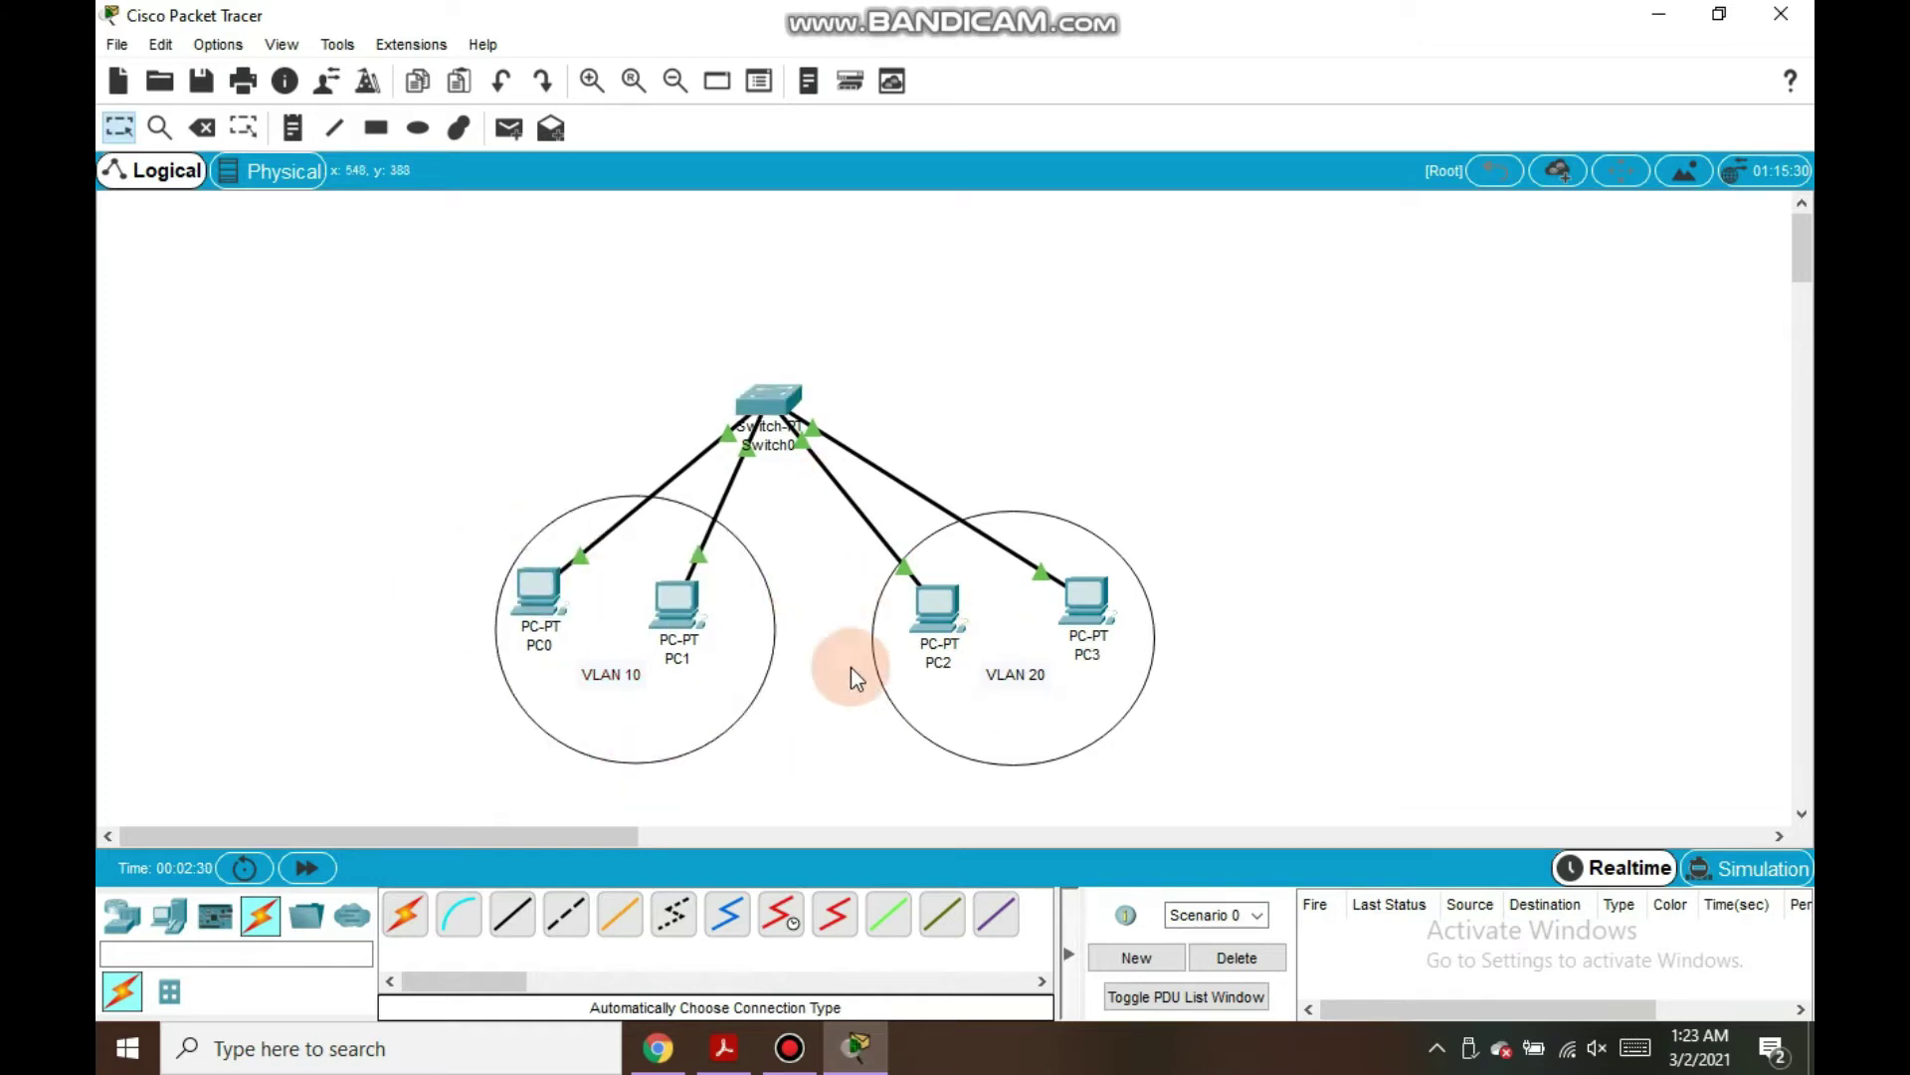
Reposition PC0 and PC1 within their circle and move the VLAN 10 label to the circle's lower edge
mouse_move(671, 600)
mouse_down()
mouse_move(707, 588)
mouse_move(686, 593)
mouse_up()
drag(541, 585, 558, 589)
drag(619, 674, 630, 678)
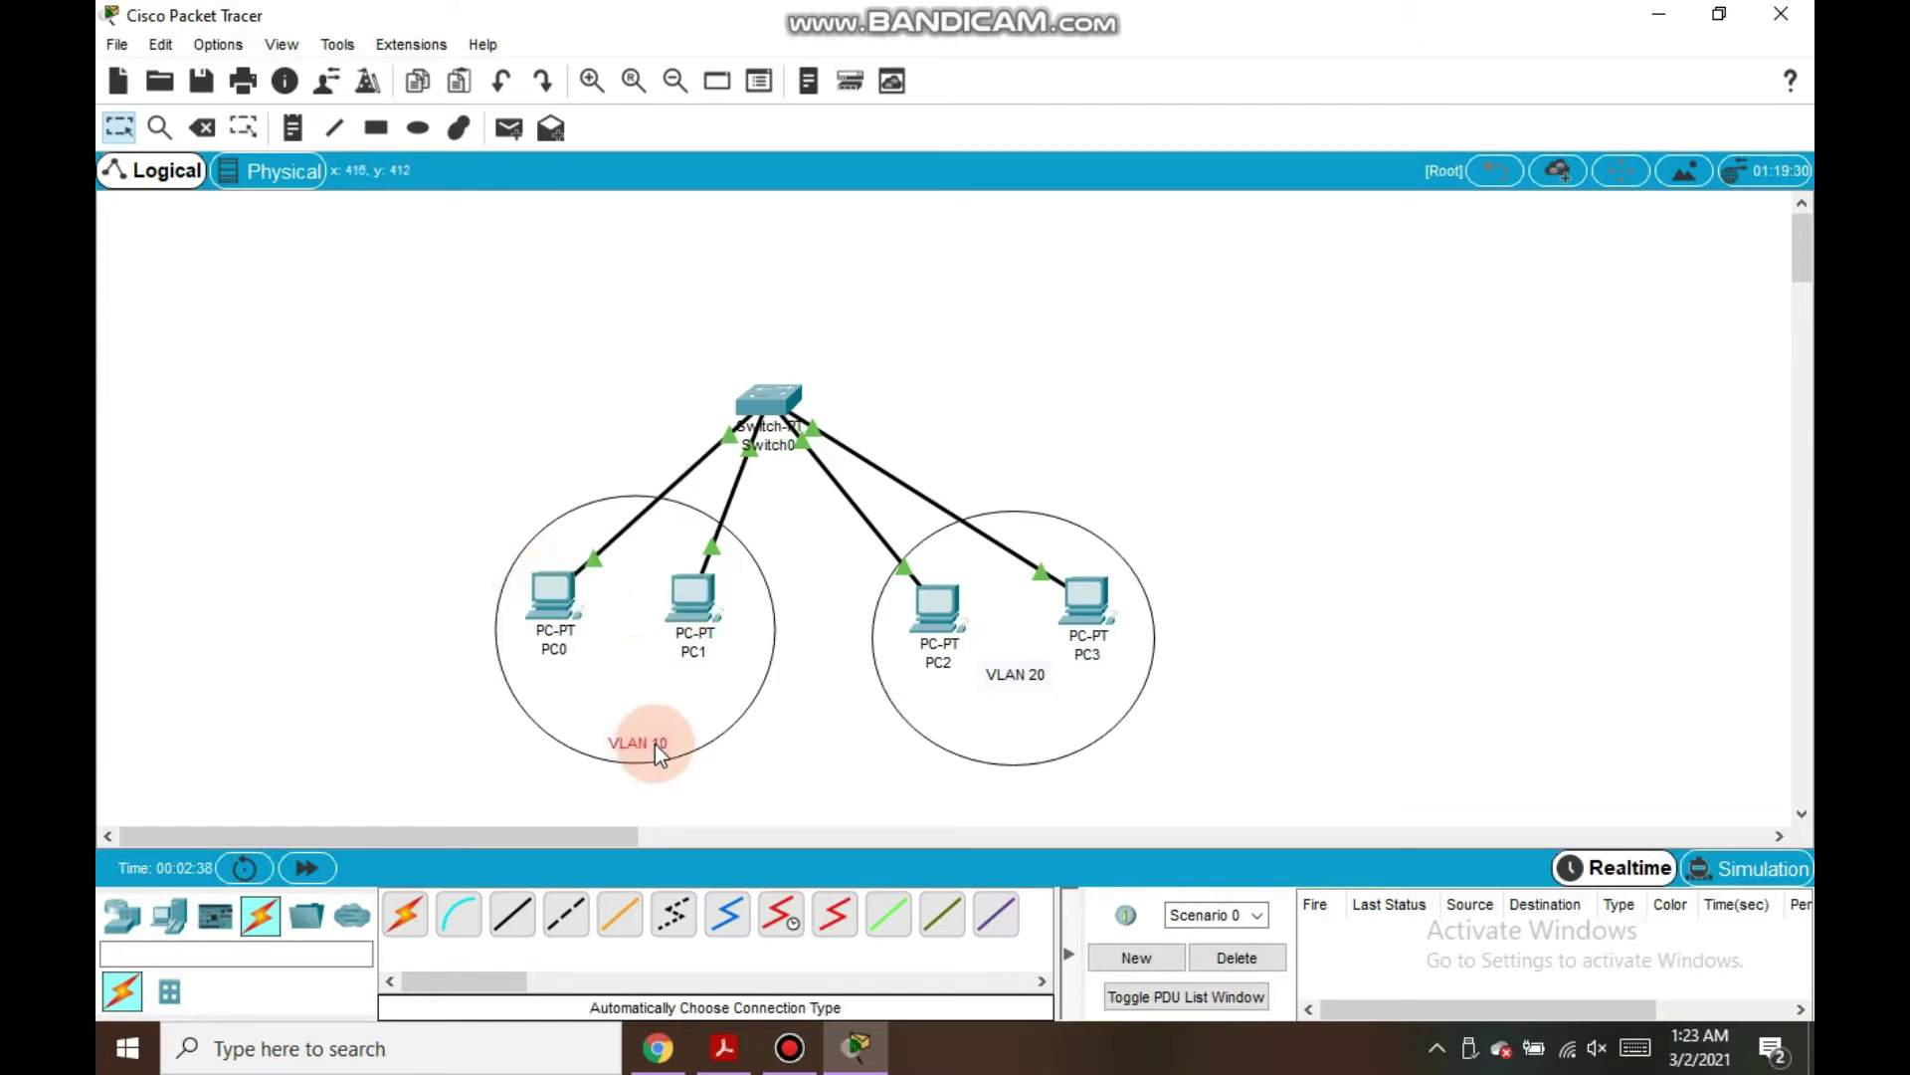
Reposition PC2 and PC3 within their circle and move the VLAN 20 label to the circle's lower part
click(1052, 628)
click(957, 595)
drag(945, 624, 941, 644)
mouse_move(1089, 602)
mouse_down()
mouse_move(1110, 595)
mouse_move(1084, 597)
mouse_up()
drag(1021, 679, 1016, 741)
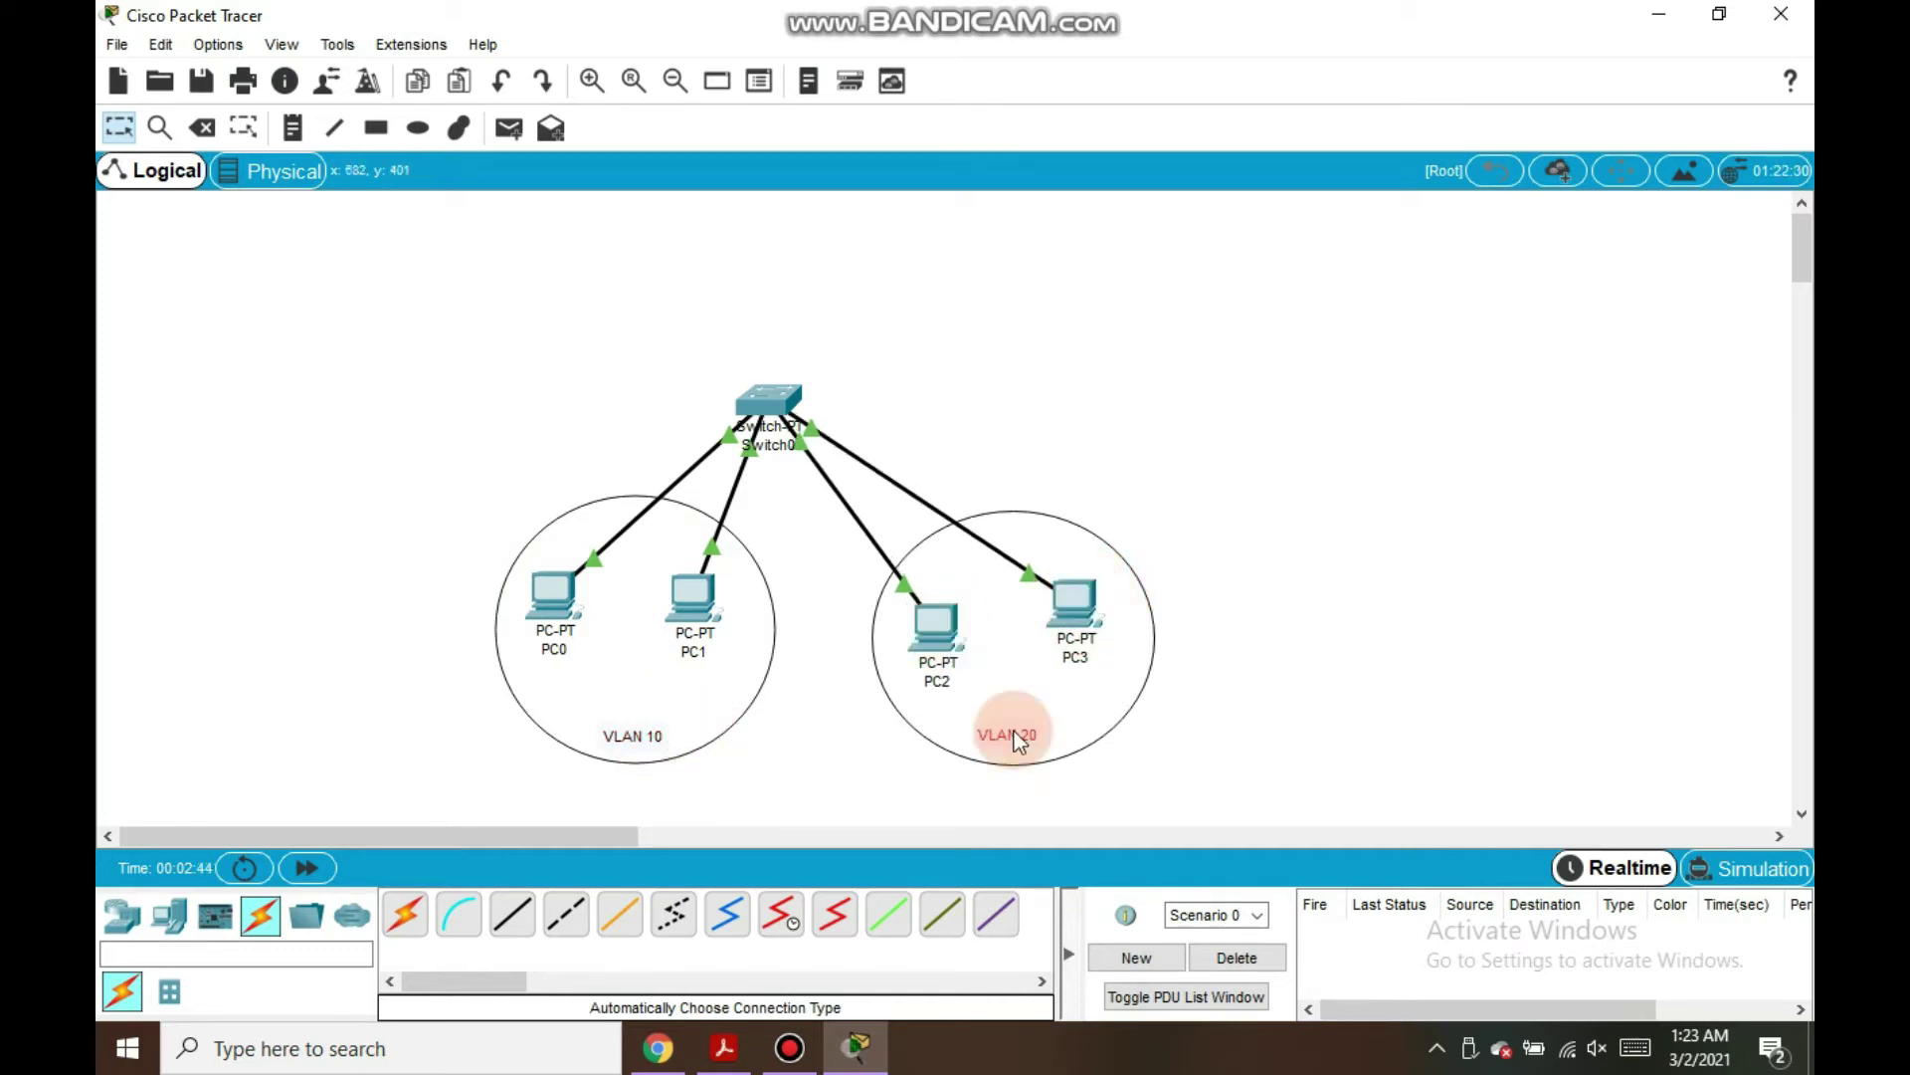
Add the network address notes 192.168.10.0 above the VLAN 10 label and 192.168.20.0 above the VLAN 20 label
click(291, 129)
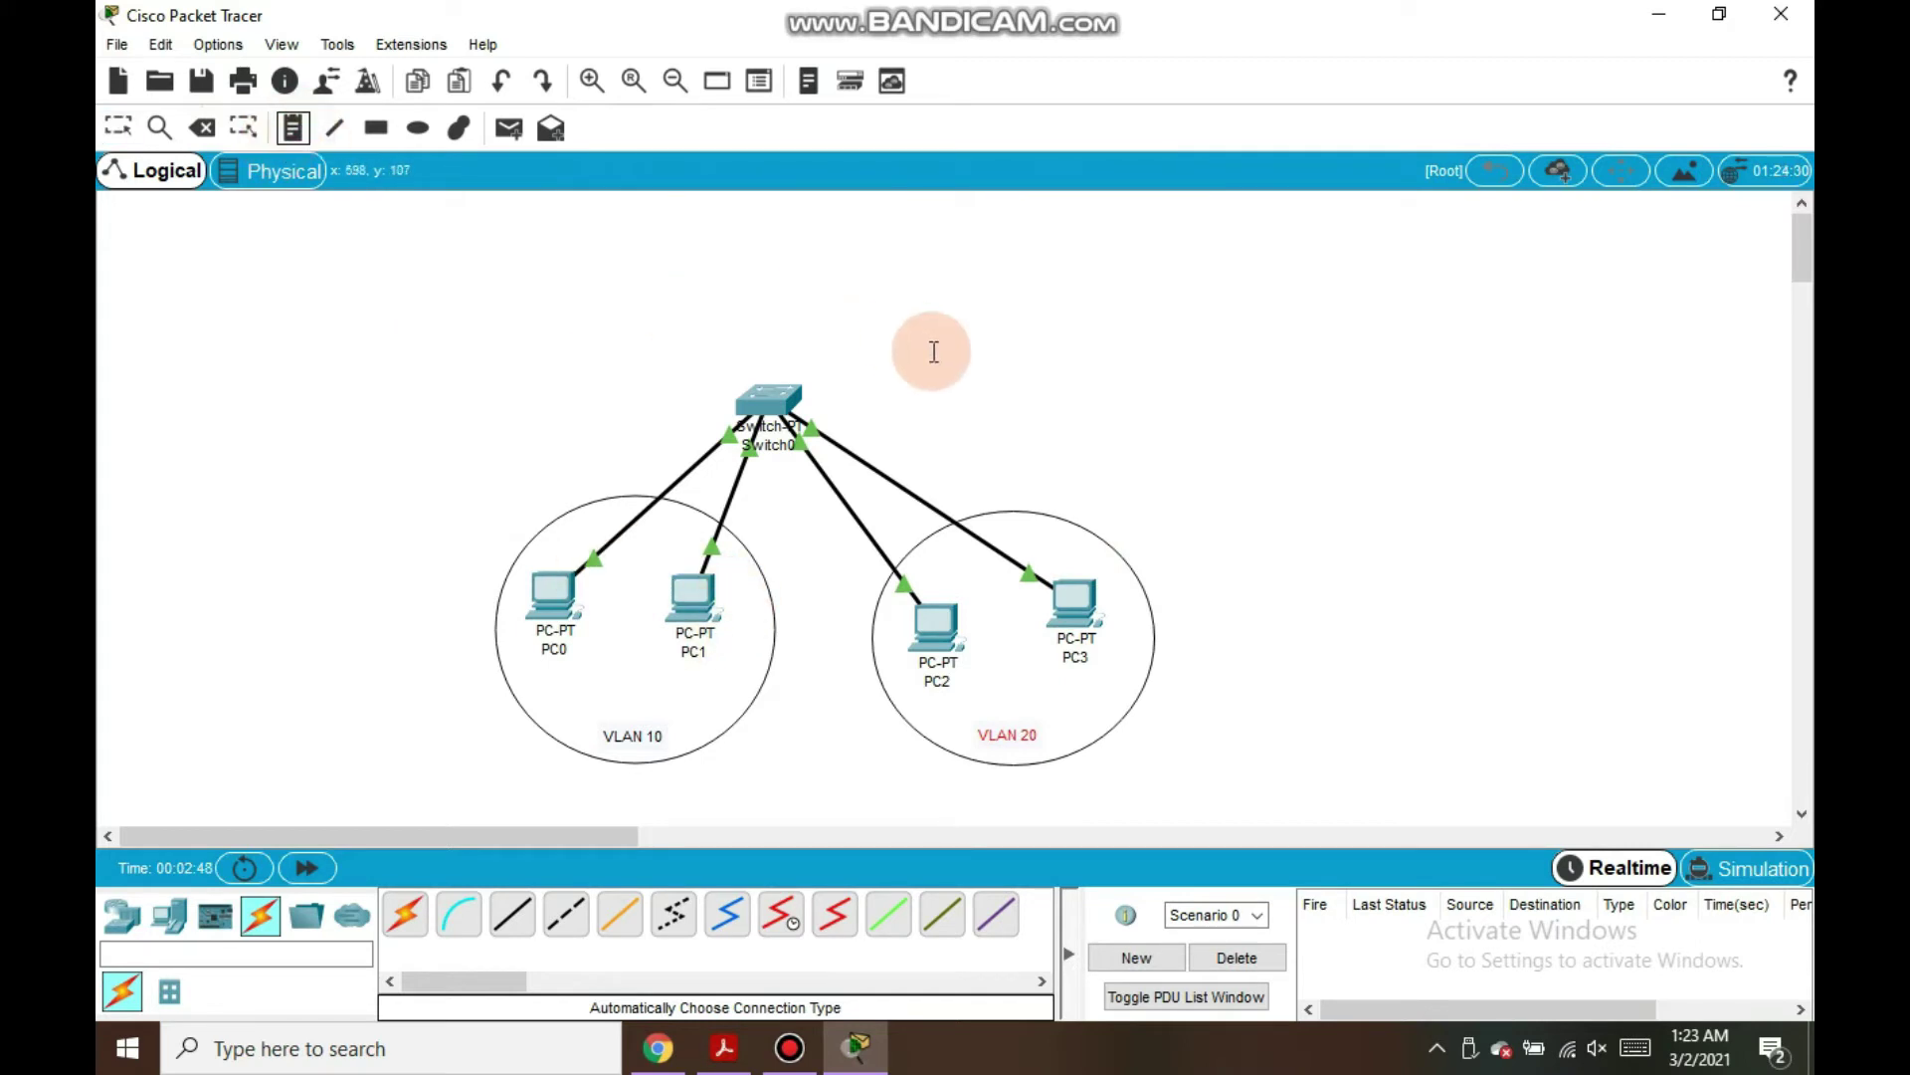
click(557, 680)
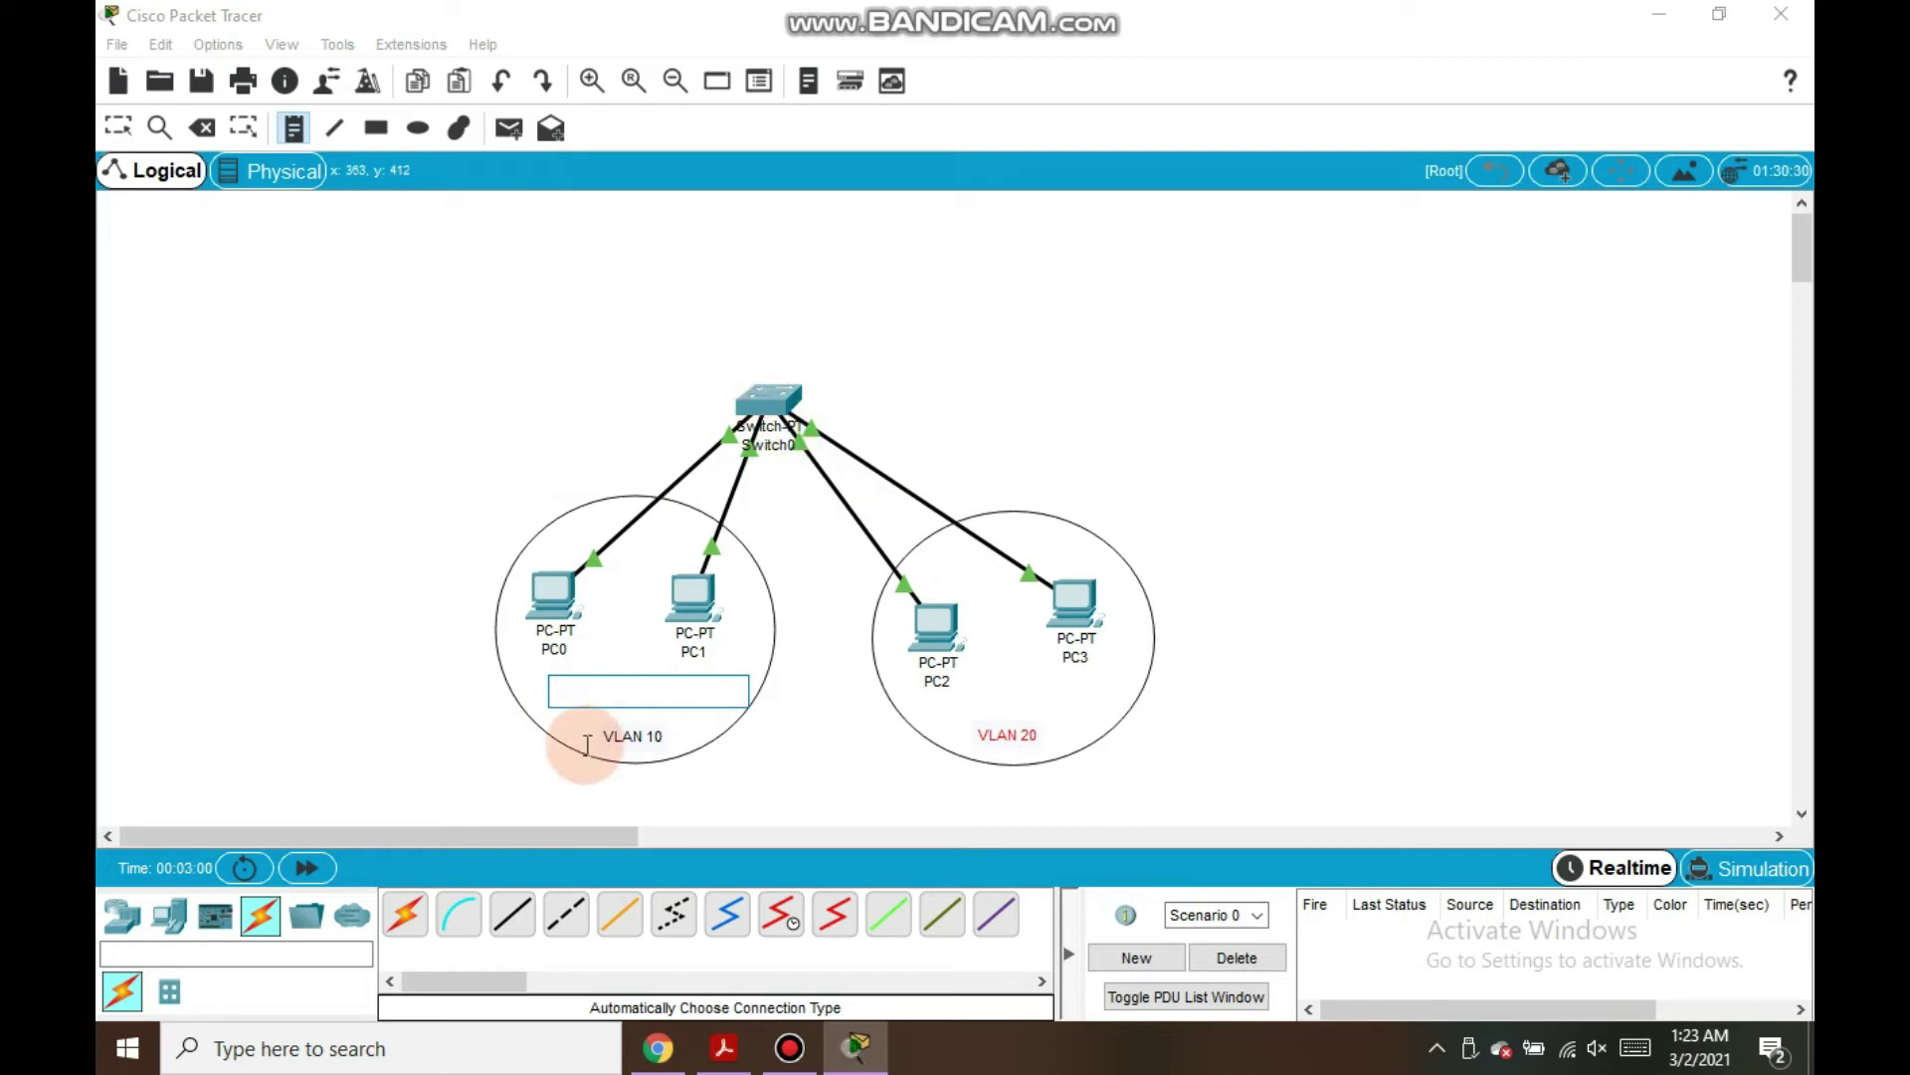
text(192.168.10.0)
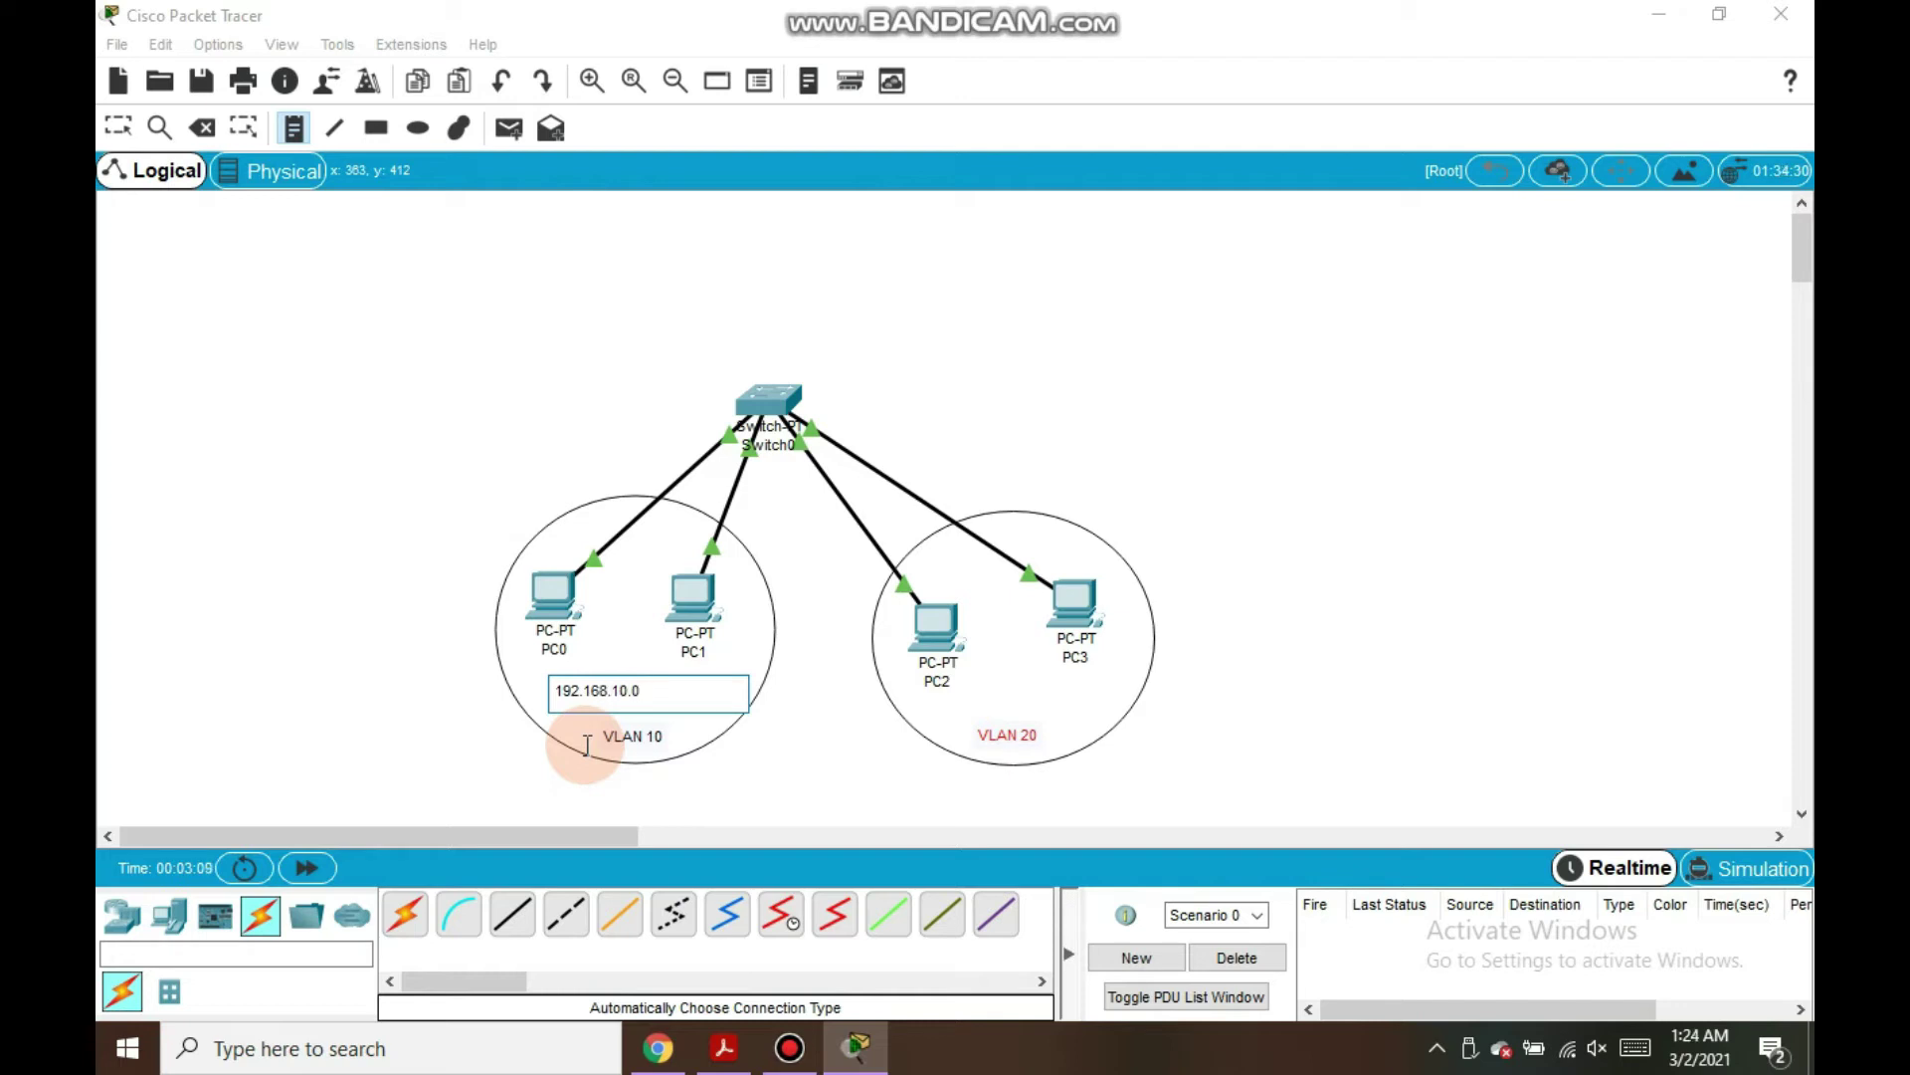
click(972, 701)
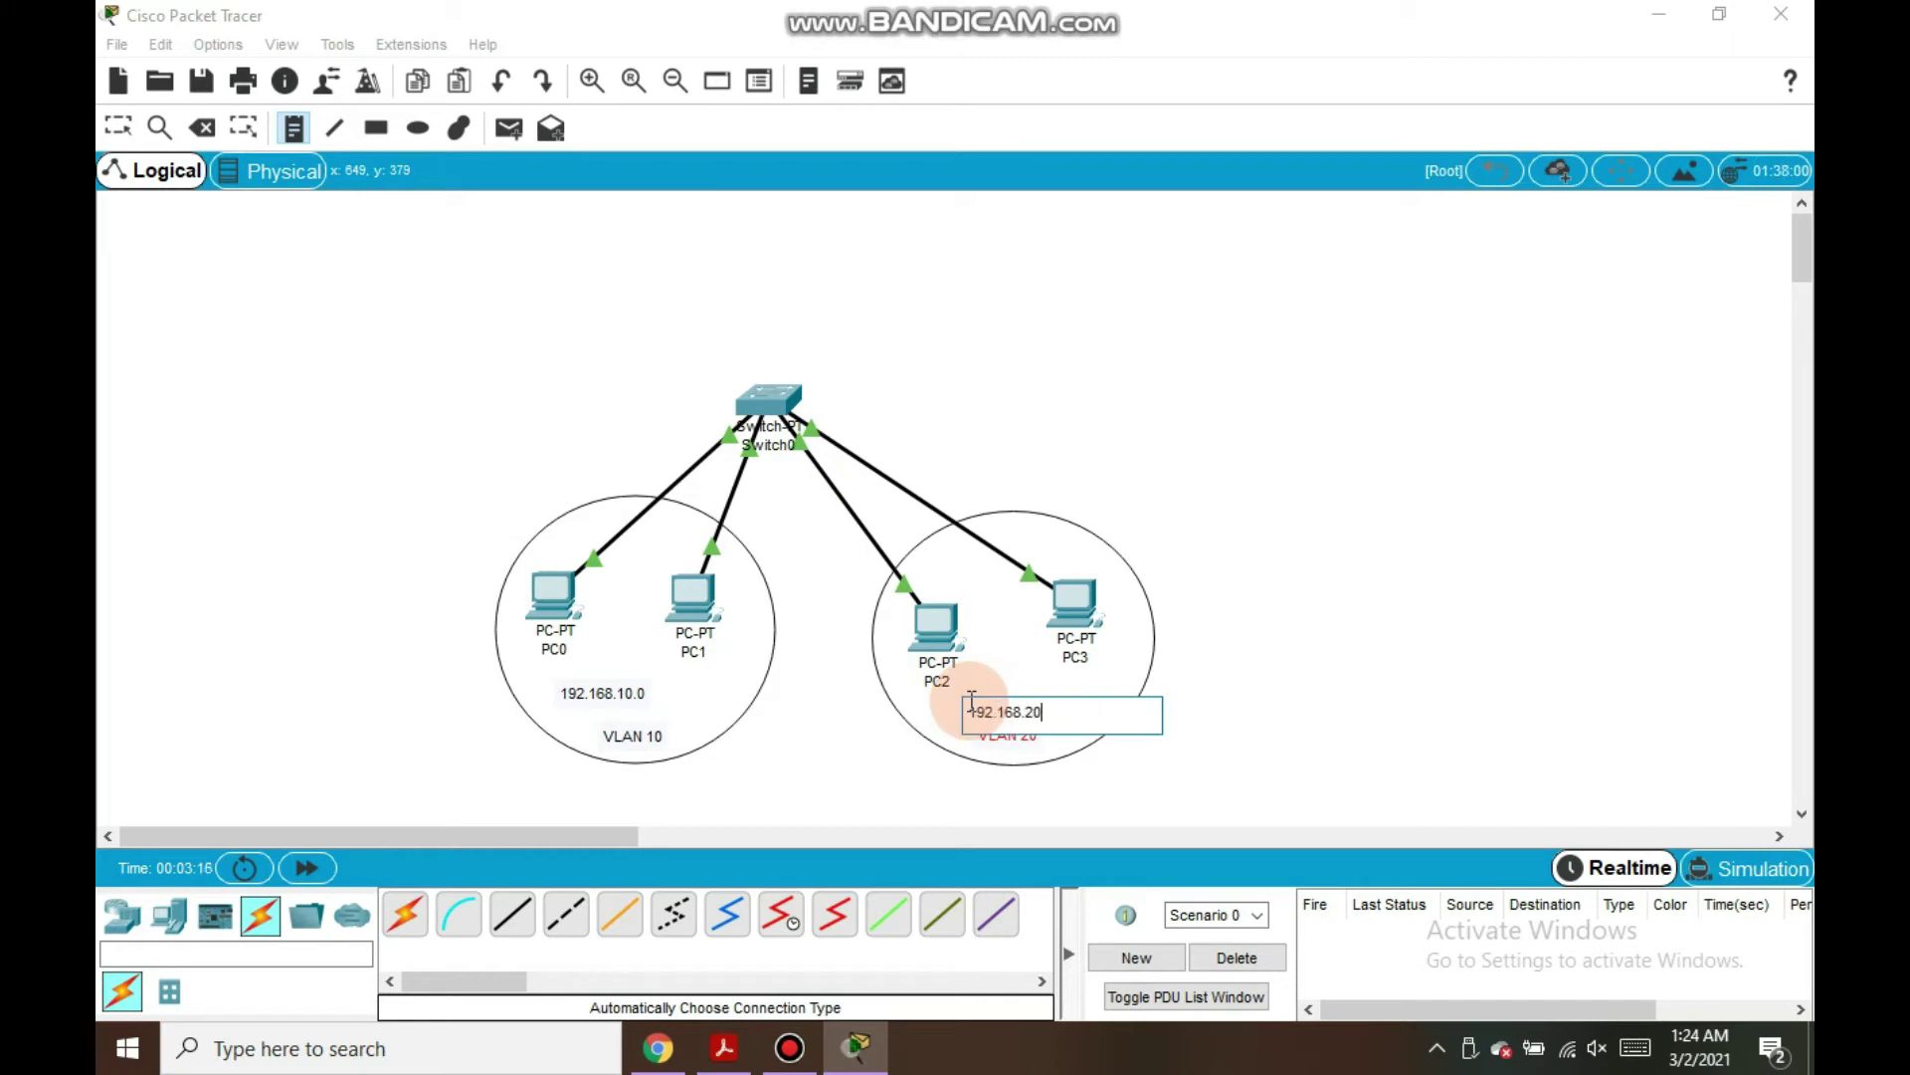
Adjust the positions of the two network address notes so they sit clear above their VLAN labels
click(627, 701)
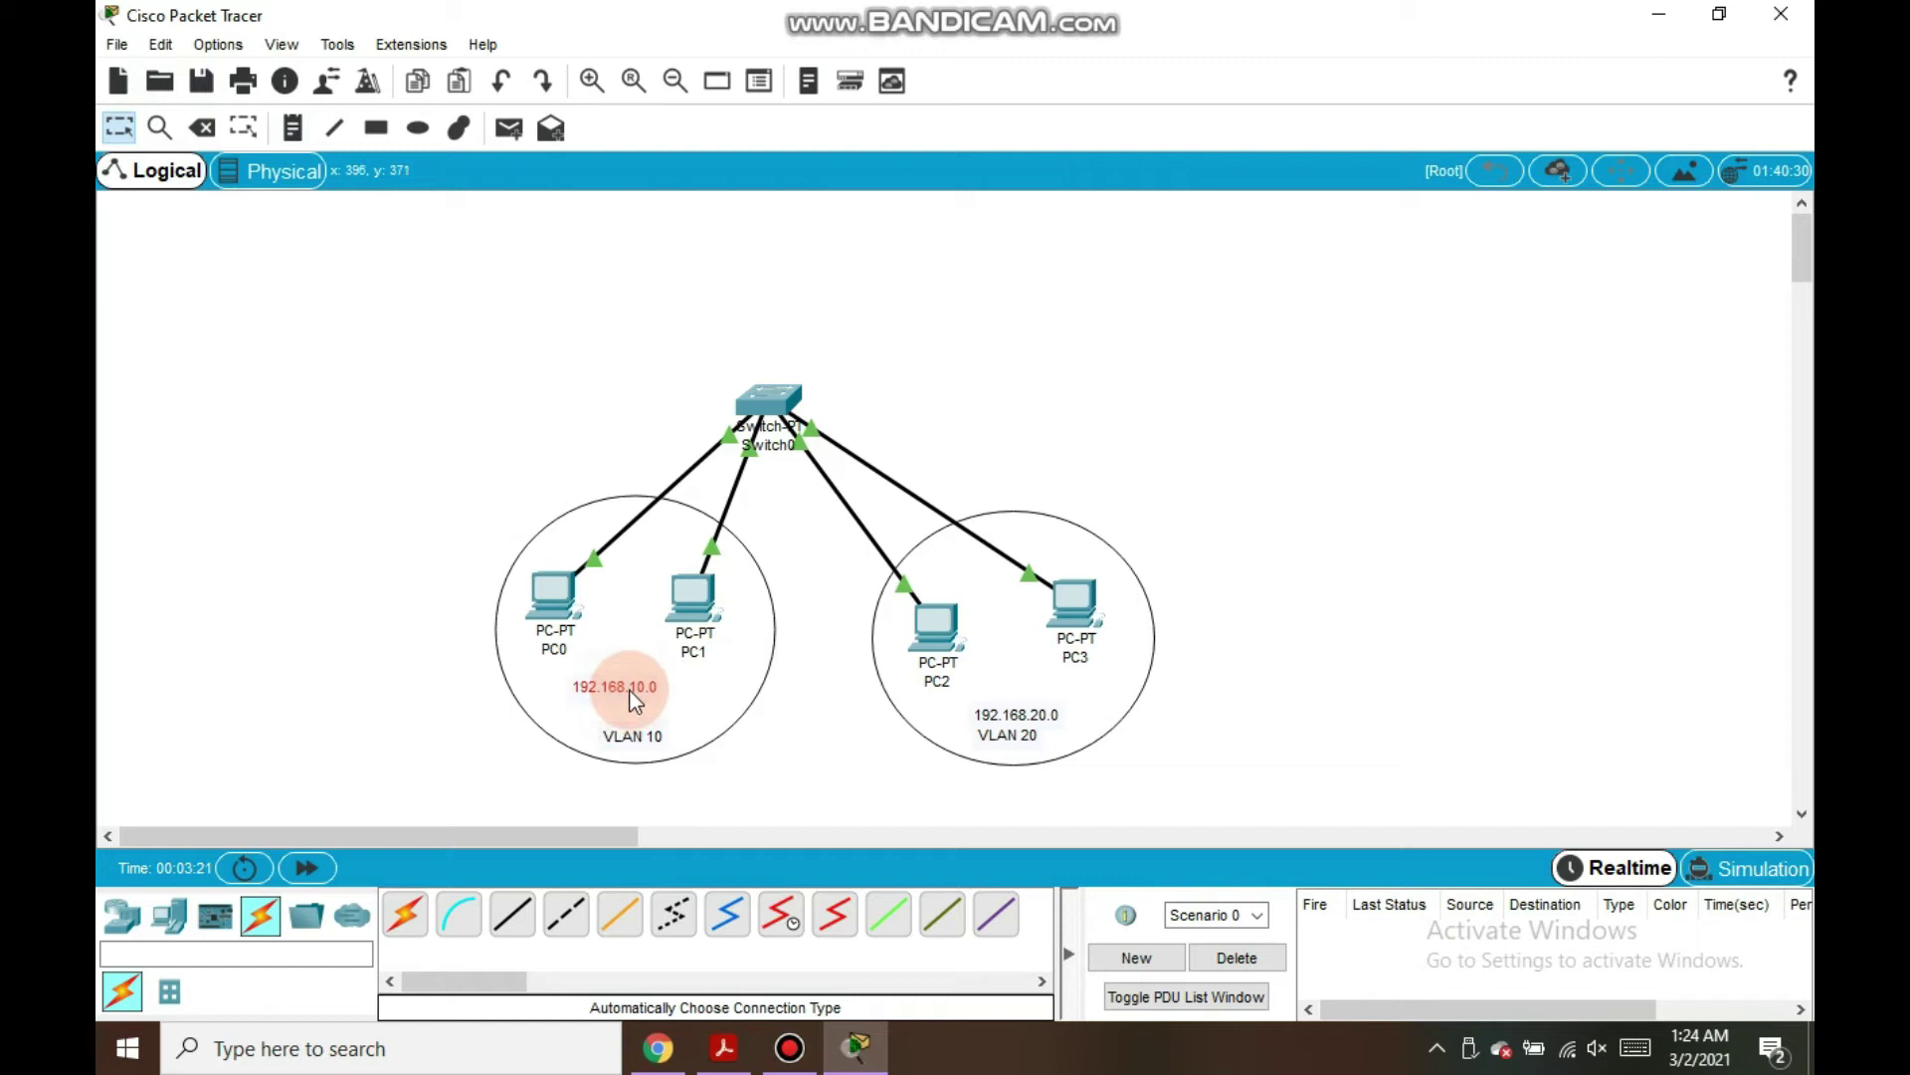
click(1008, 737)
drag(1040, 724, 1042, 696)
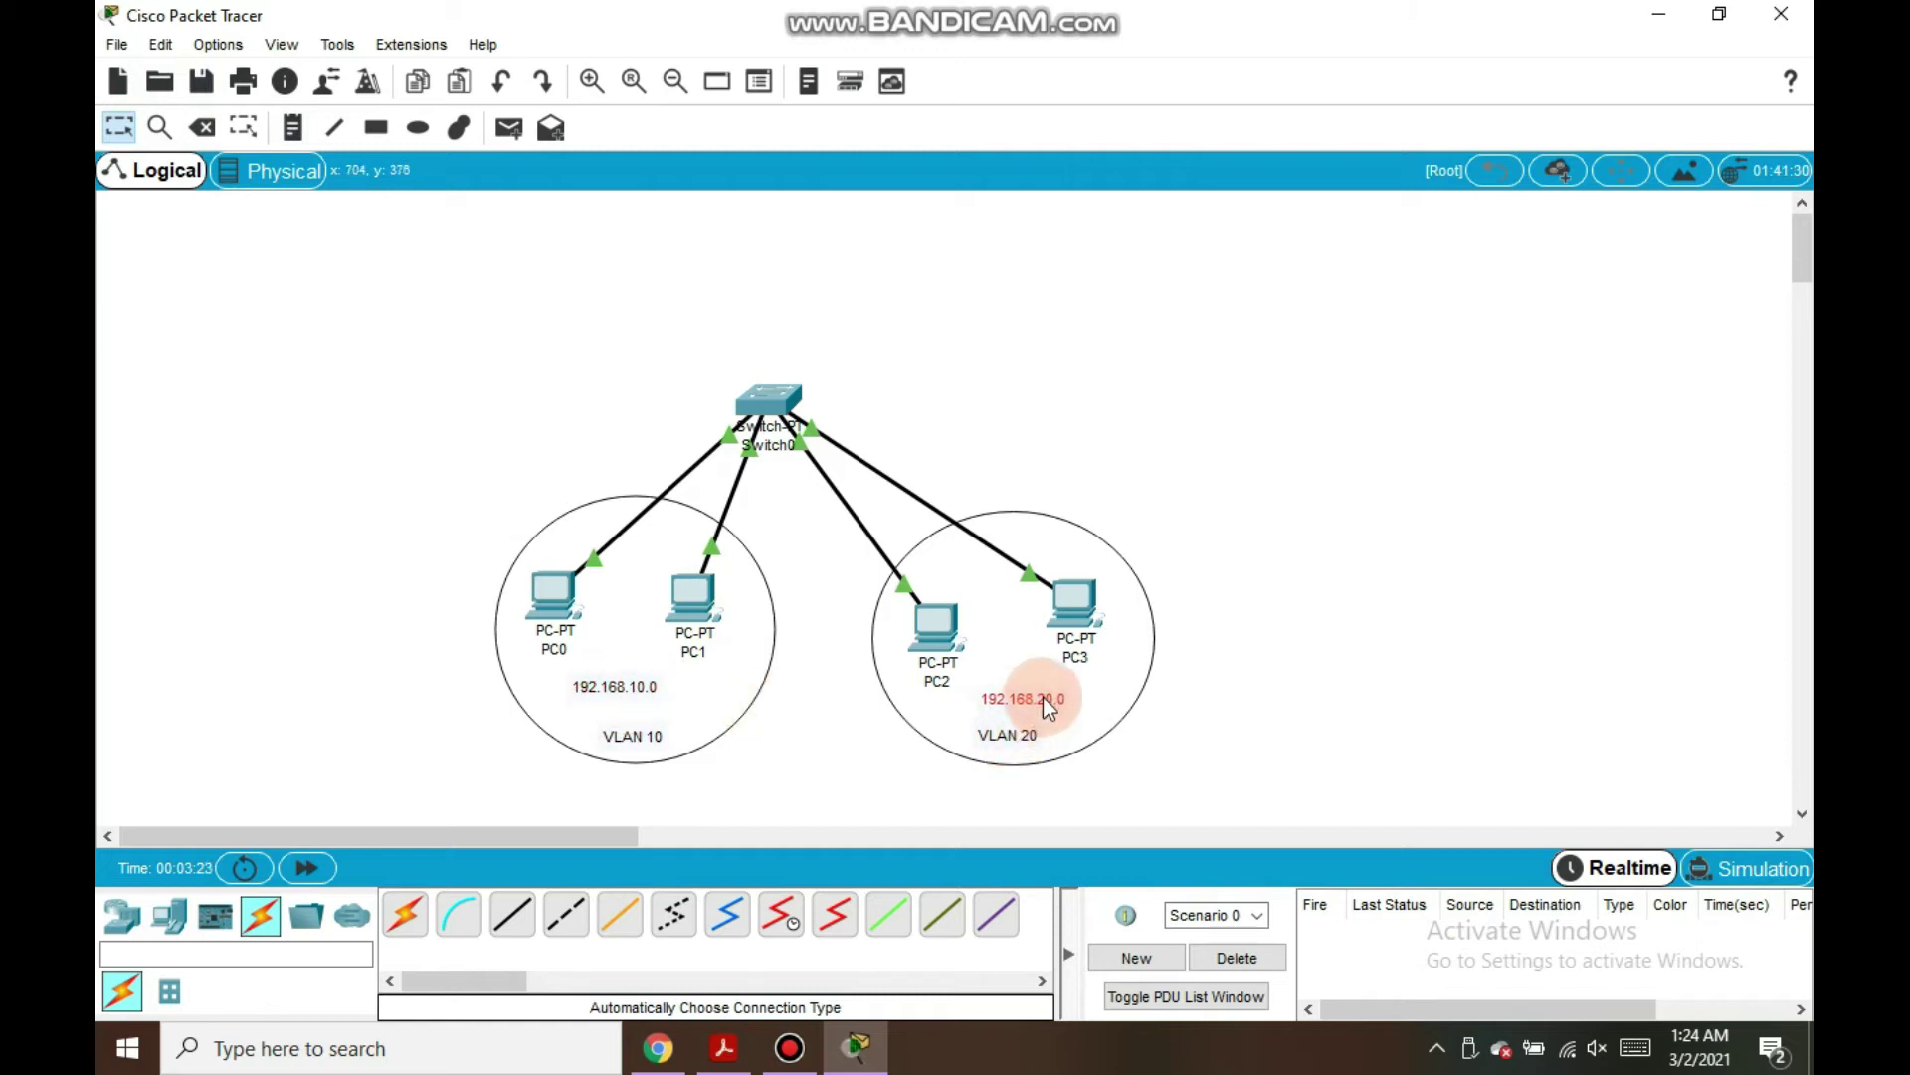
Open PC0's IP configuration and set its static IPv4 address to 192.168.10.2
click(585, 583)
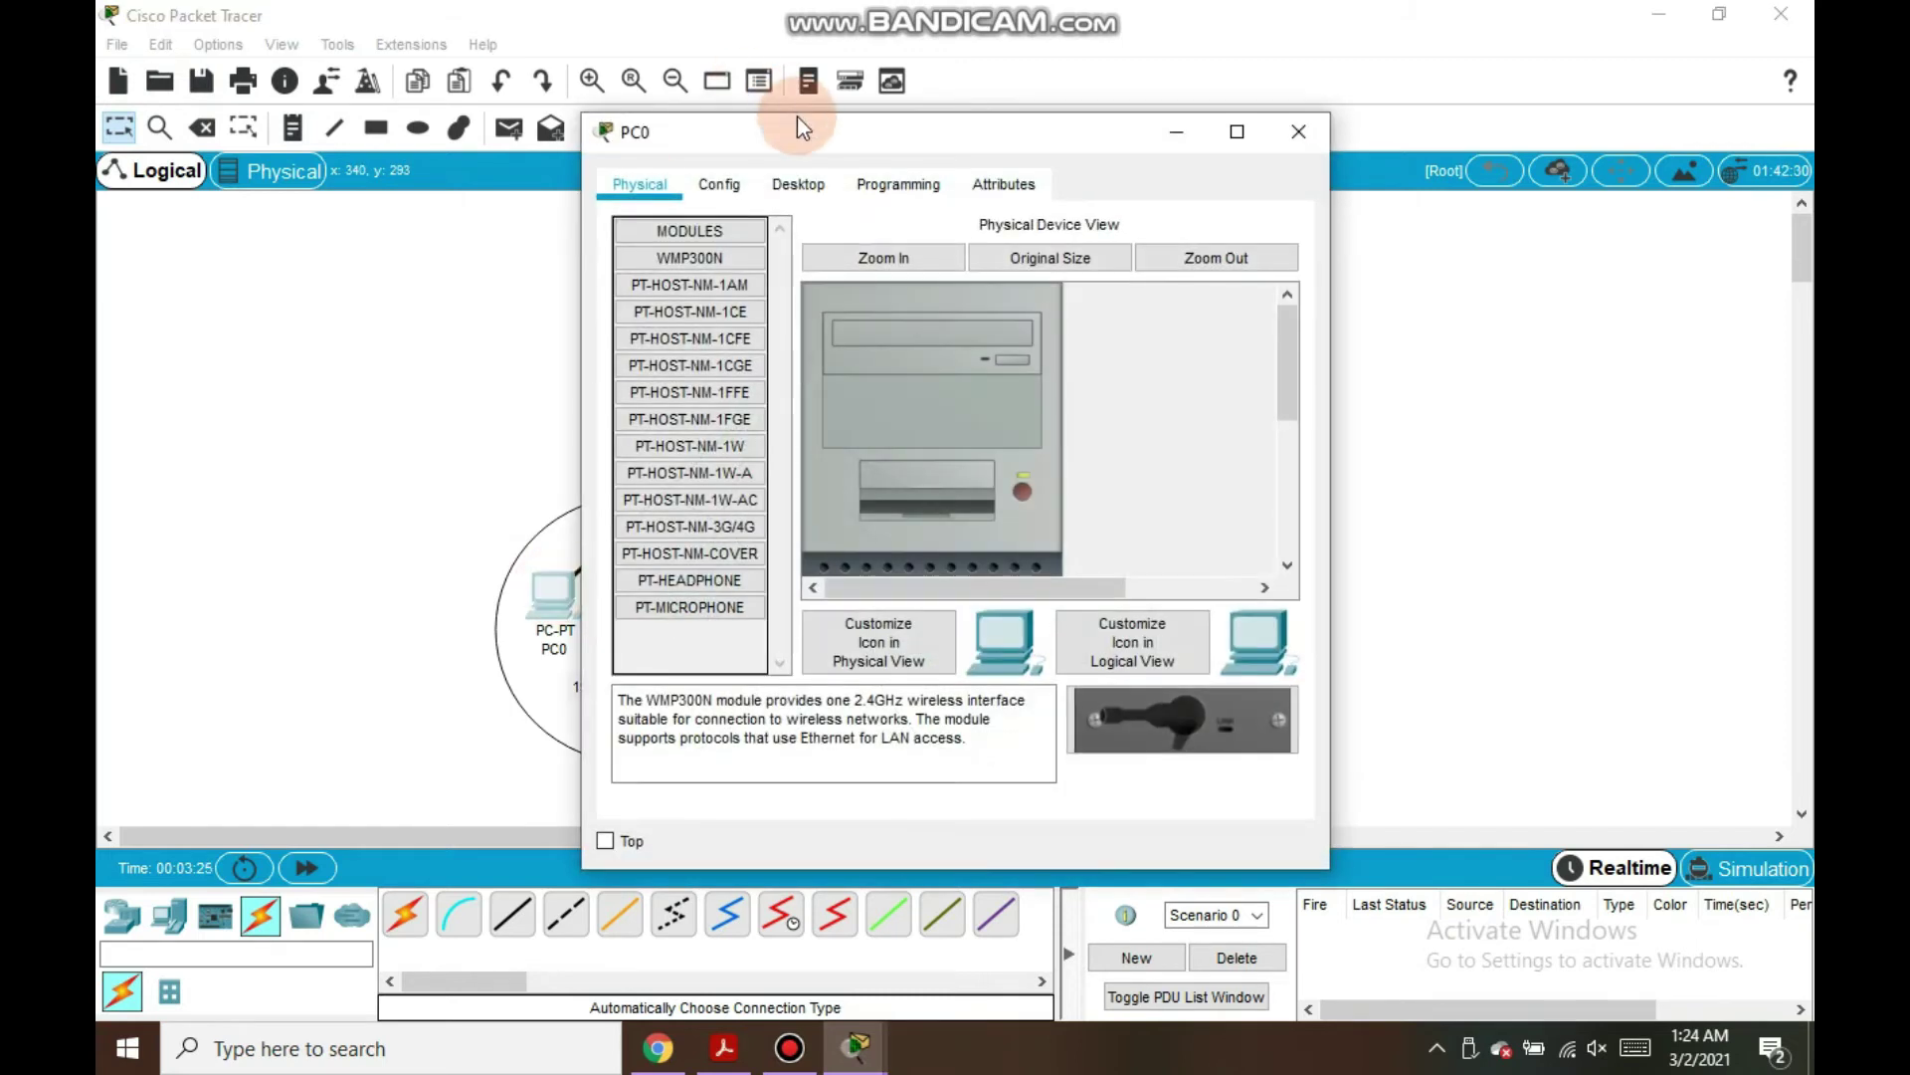
click(791, 184)
click(720, 271)
click(960, 373)
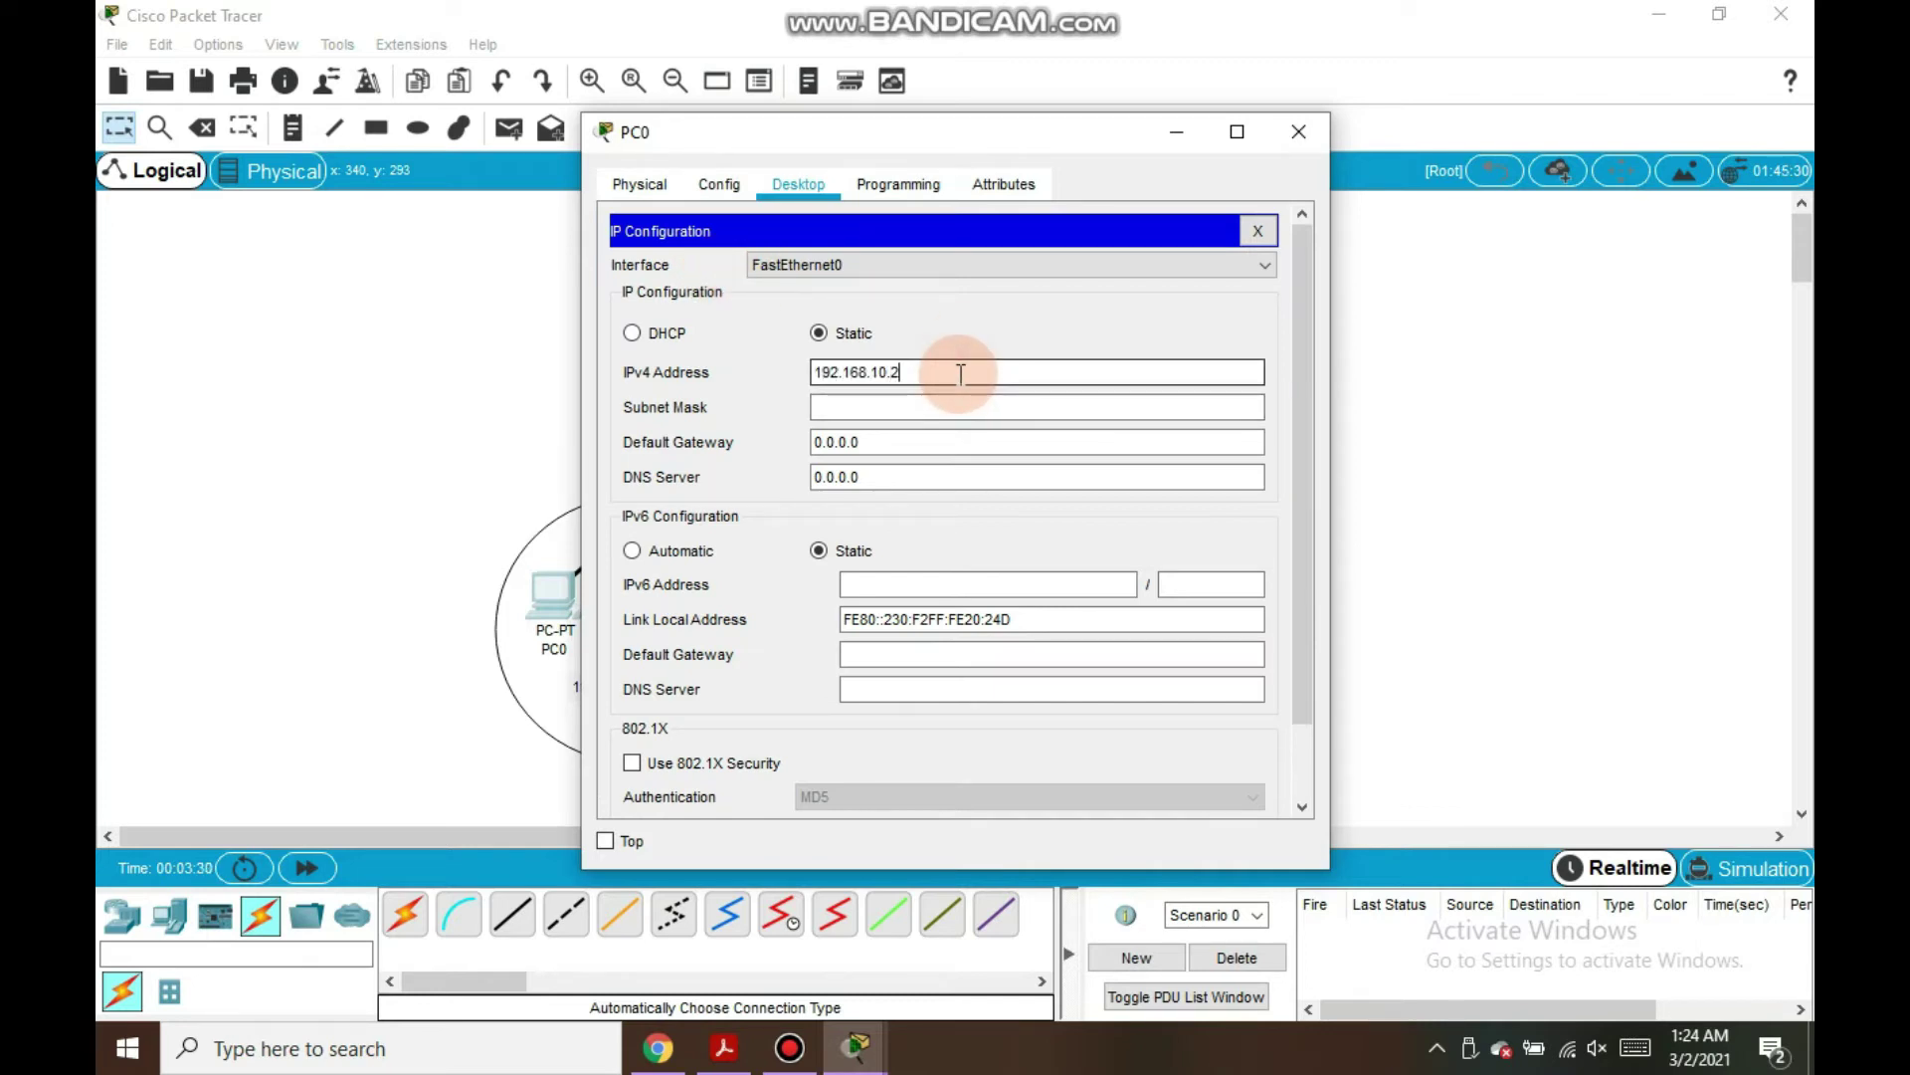
Give PC0 the subnet mask 255.255.255.0 and the default gateway 192.168.10.1
double_click(960, 373)
key(ctrl+c)
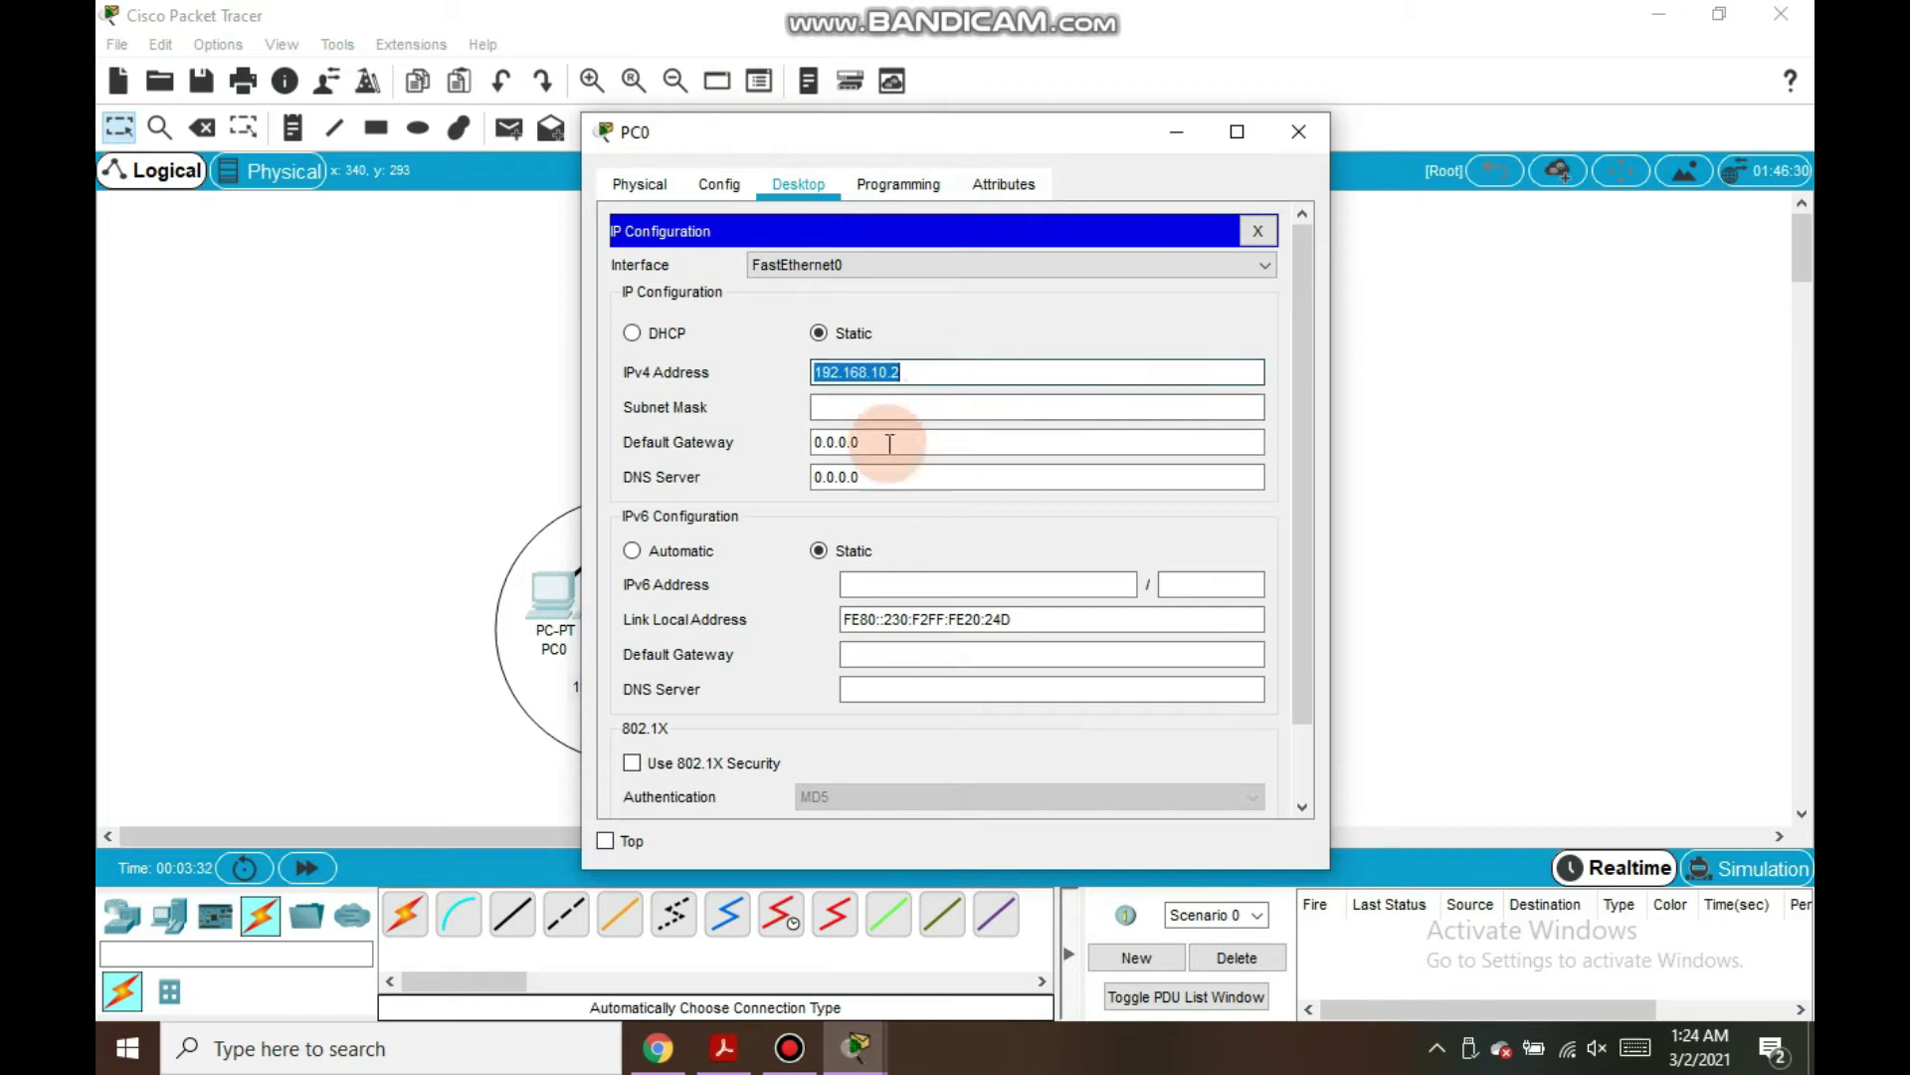
key(Tab)
key(Tab)
key(ctrl+v)
key(BackSpace)
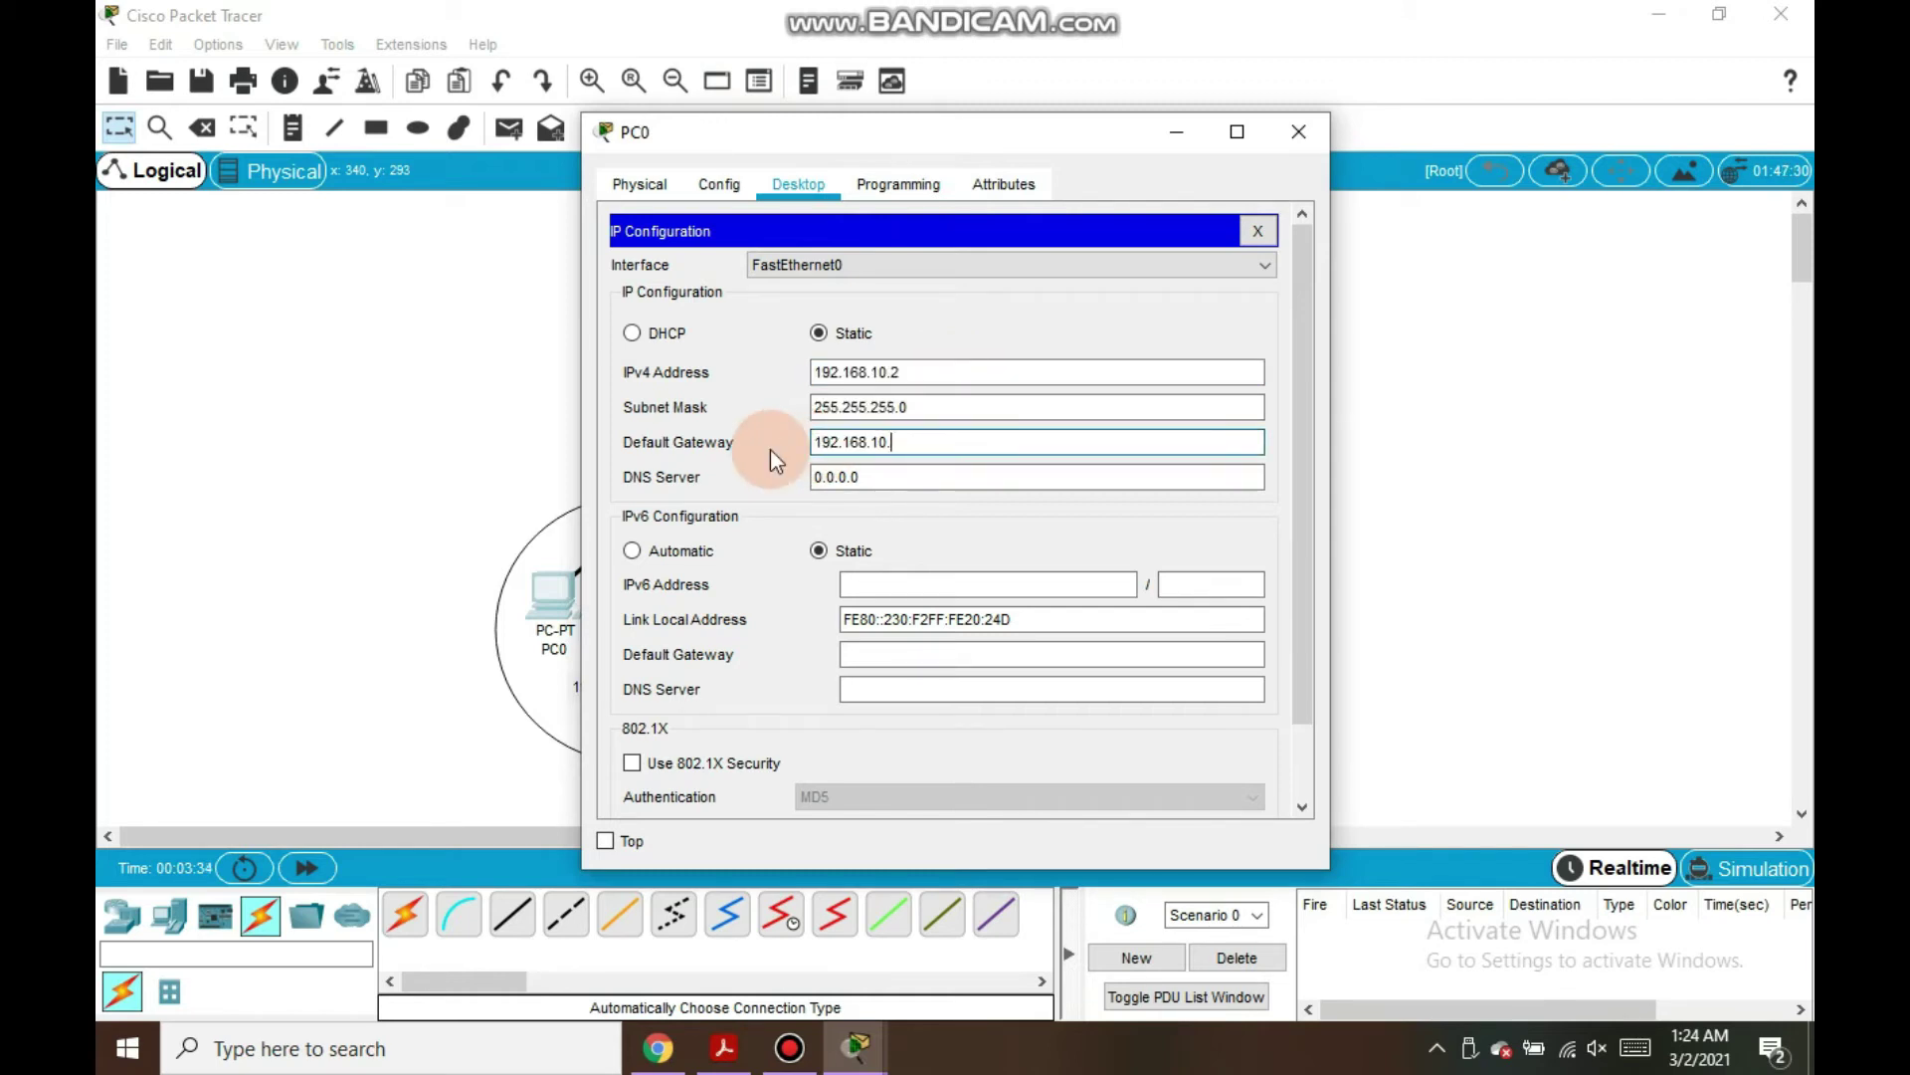
text(1)
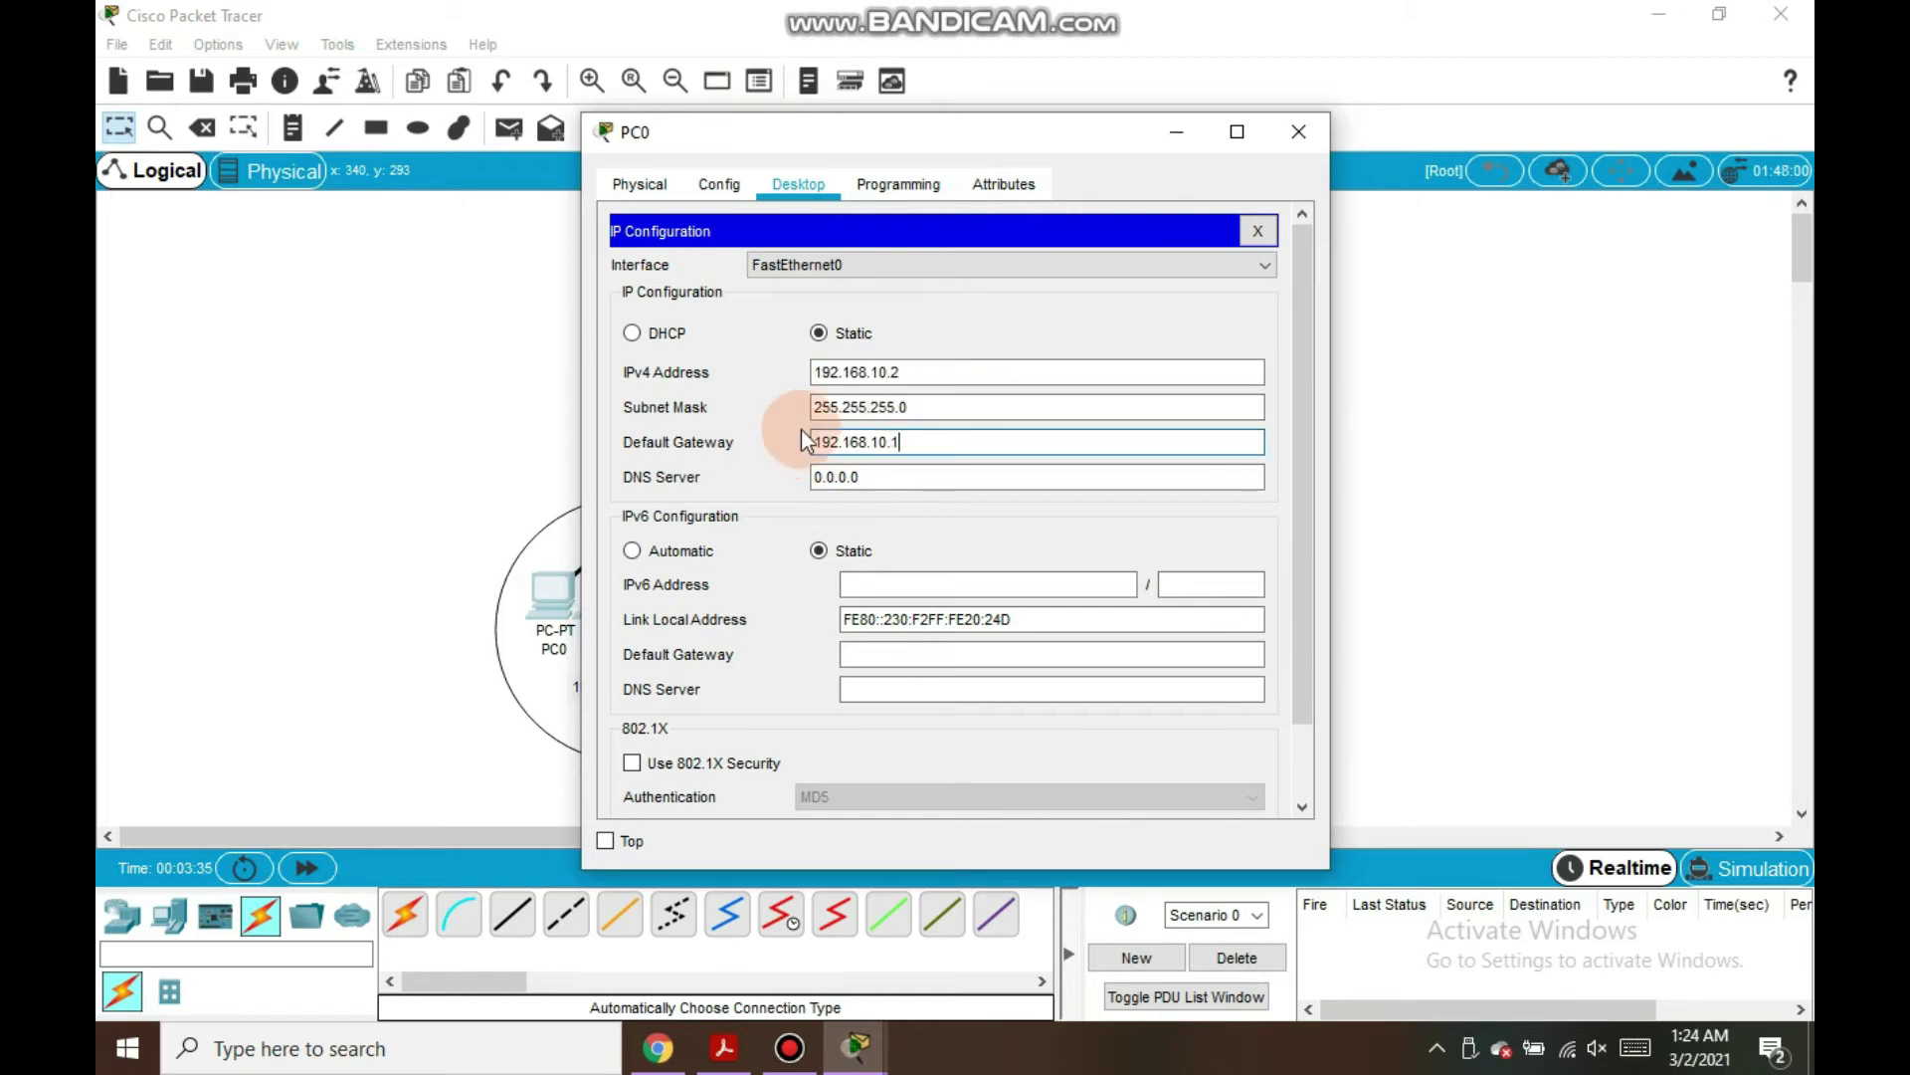
Open PC1's IP configuration and set its static IPv4 address to 192.168.10.3
click(1288, 132)
click(703, 653)
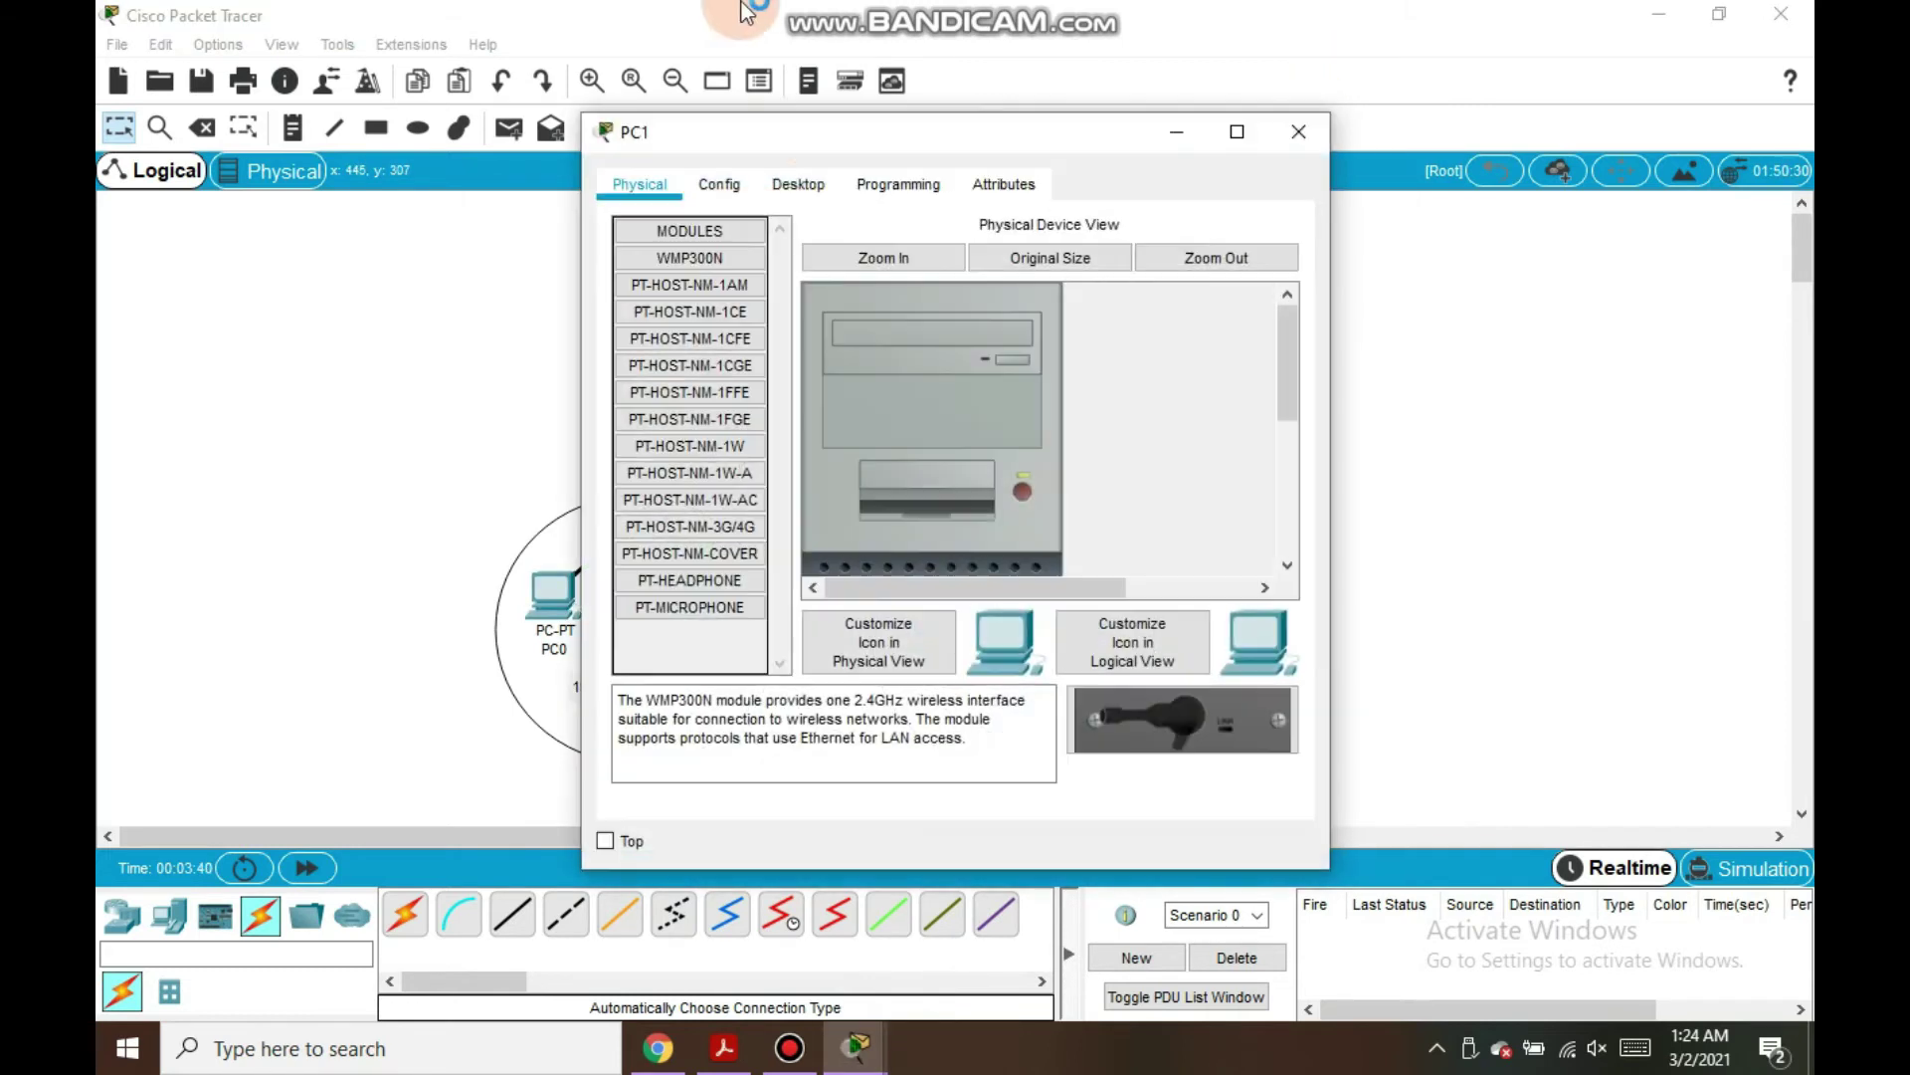
click(798, 184)
click(701, 296)
click(872, 375)
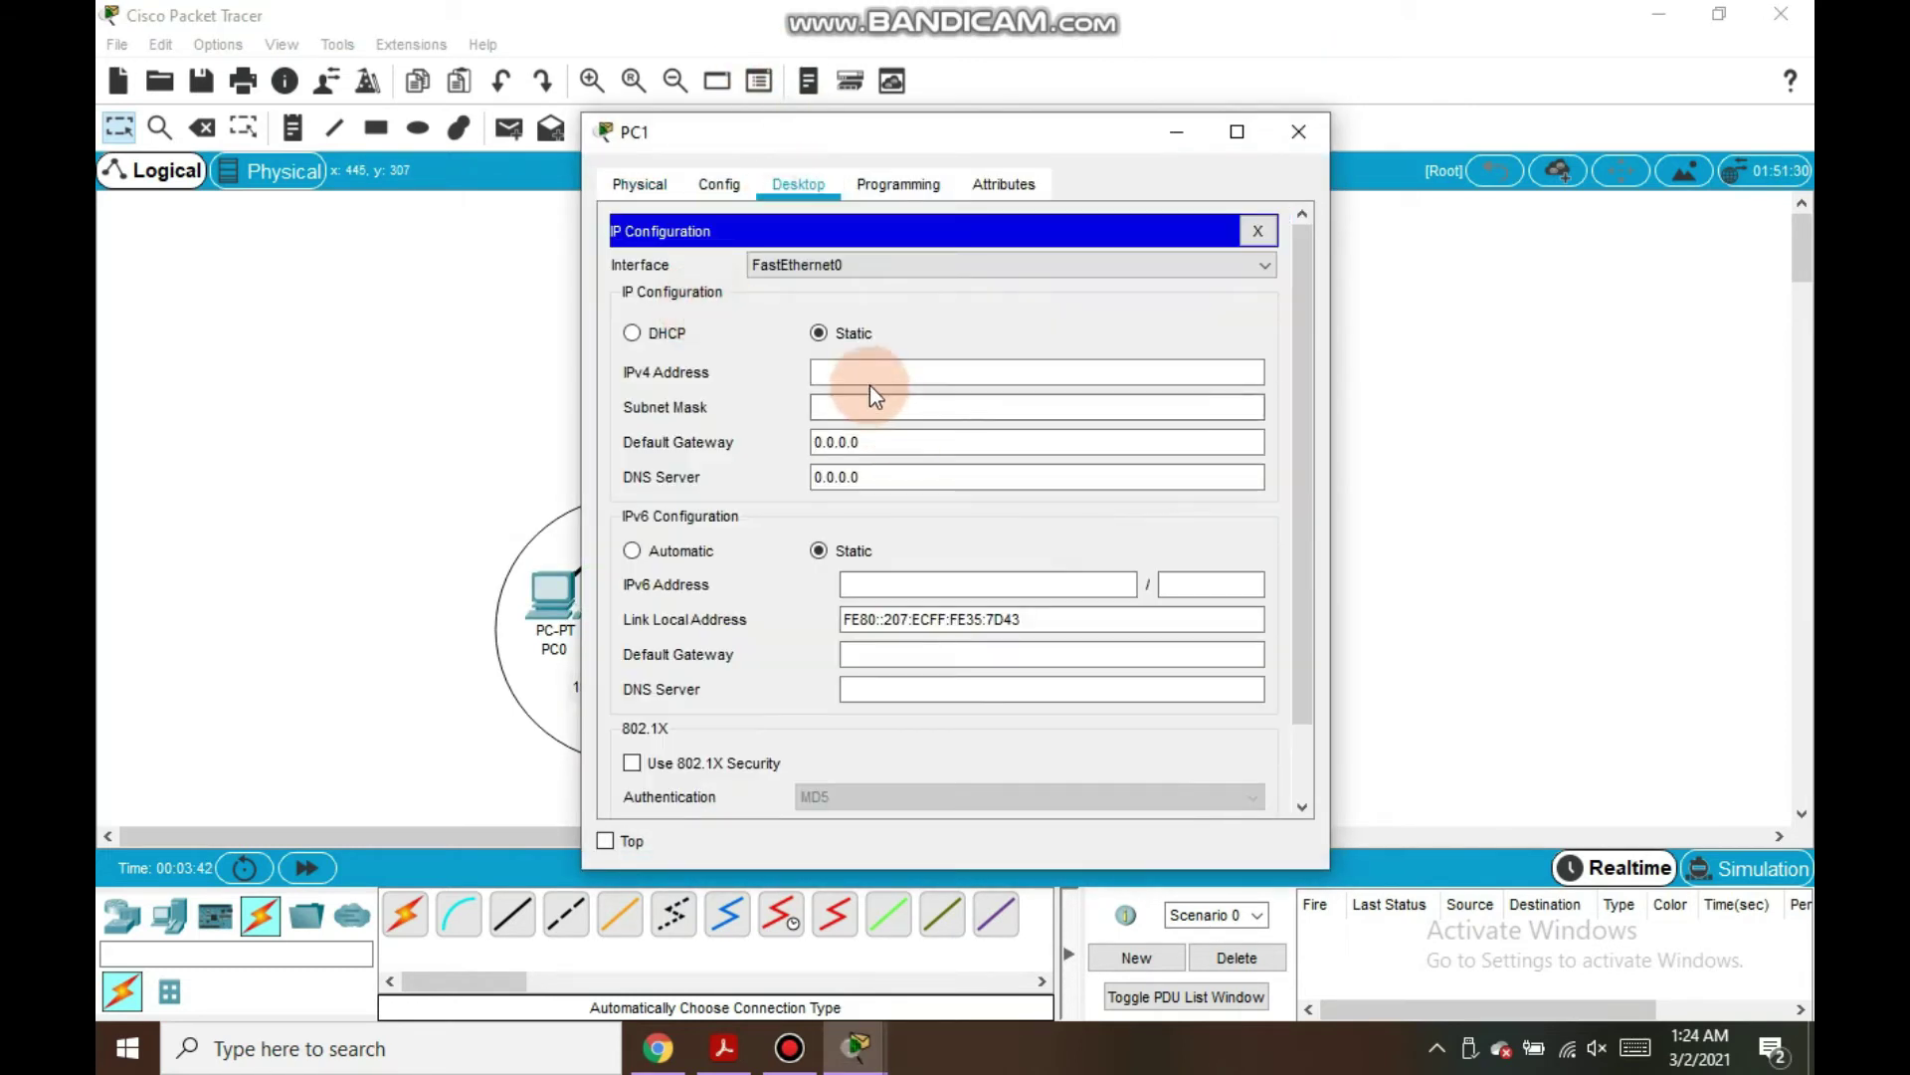
text(192.168.10.2)
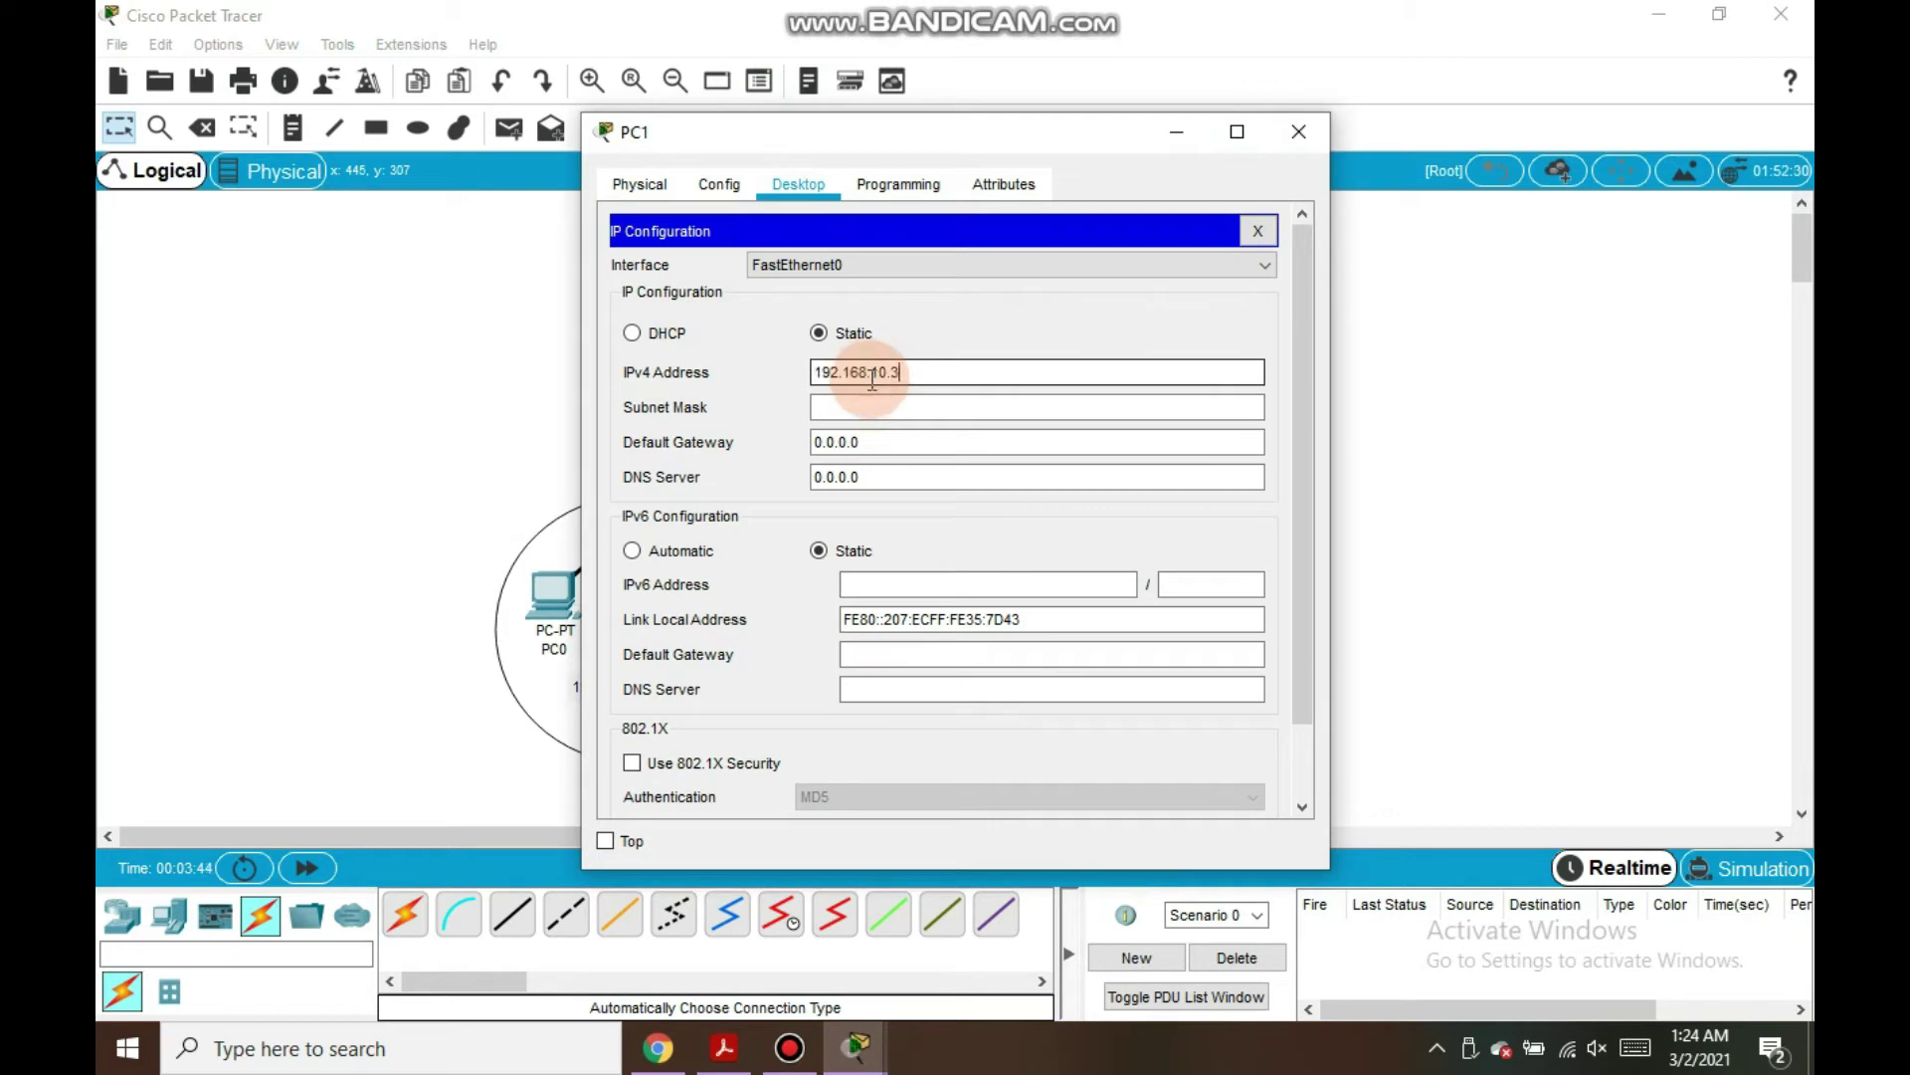
Give PC1 the subnet mask 255.255.255.0 and the default gateway 192.168.10.1
click(869, 396)
drag(873, 443, 797, 444)
text(192.168.10.2)
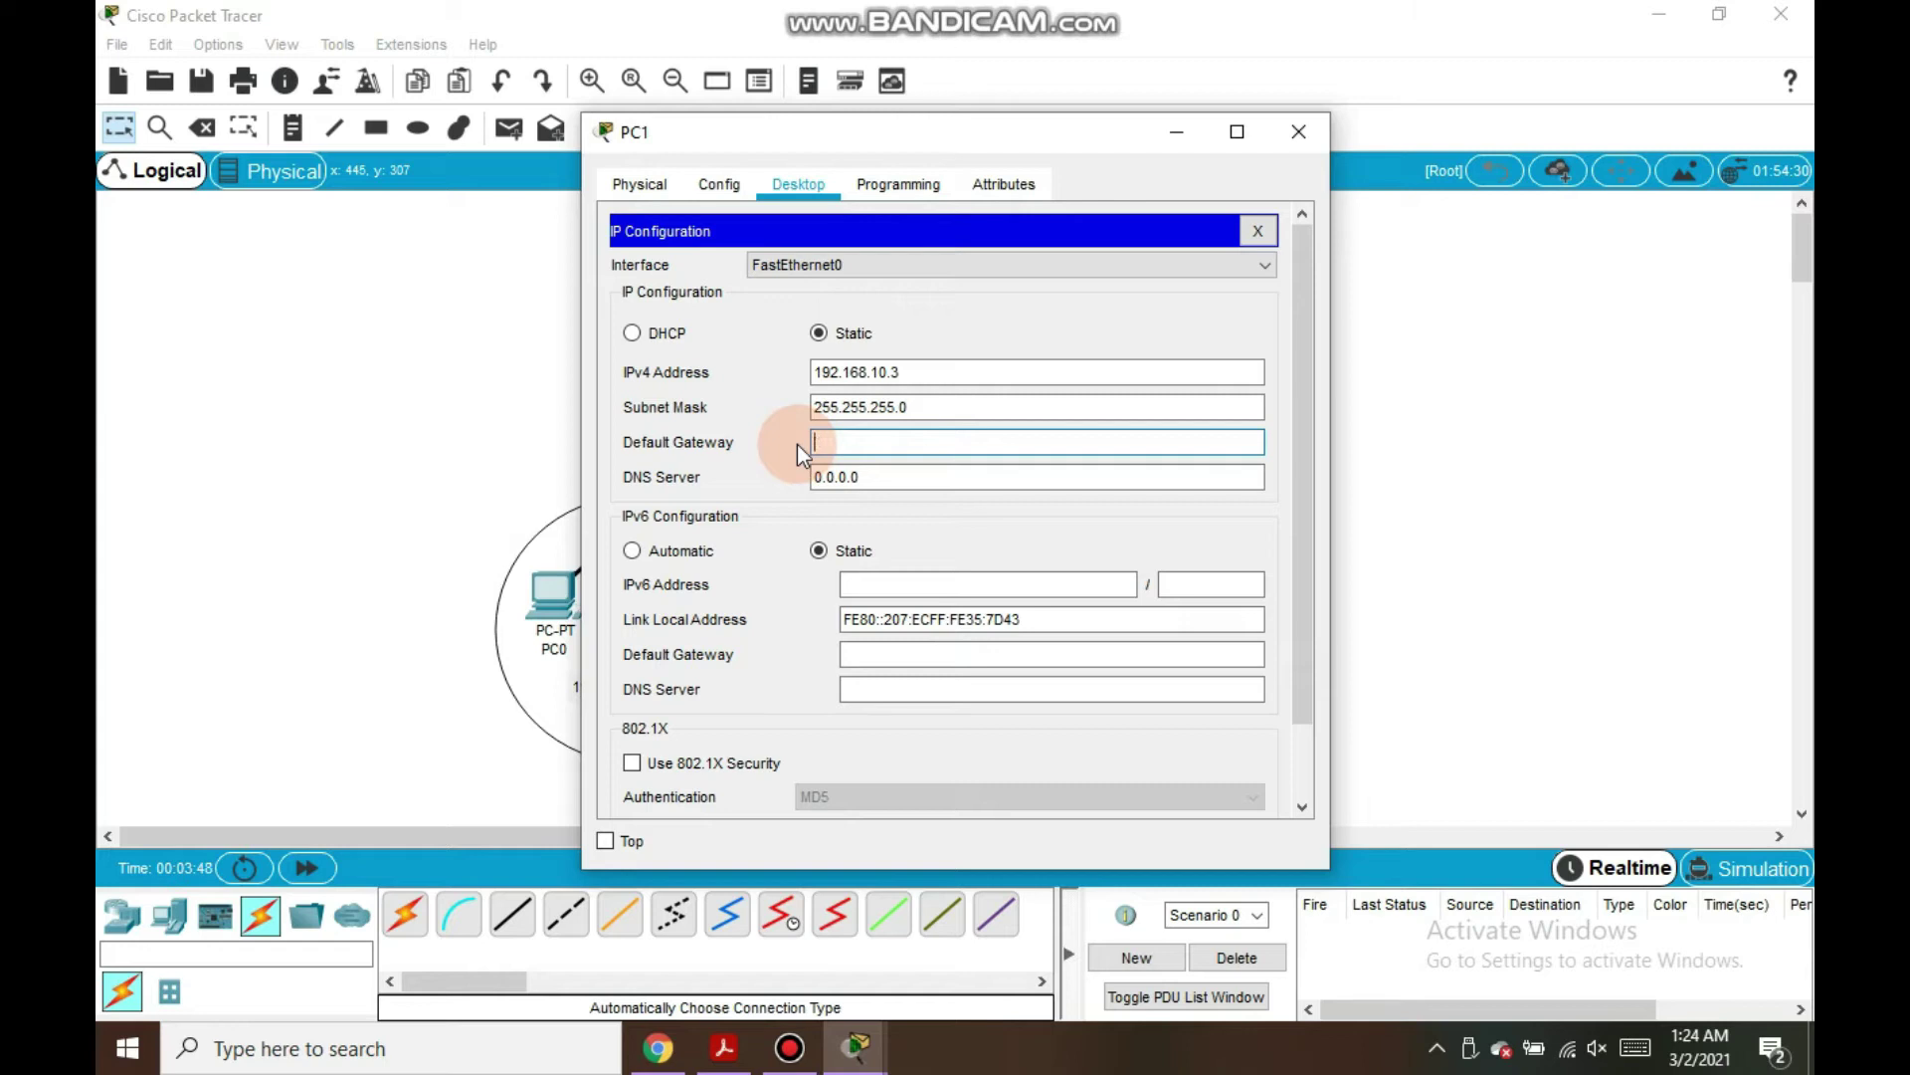
key(BackSpace)
text(192.168.10.1)
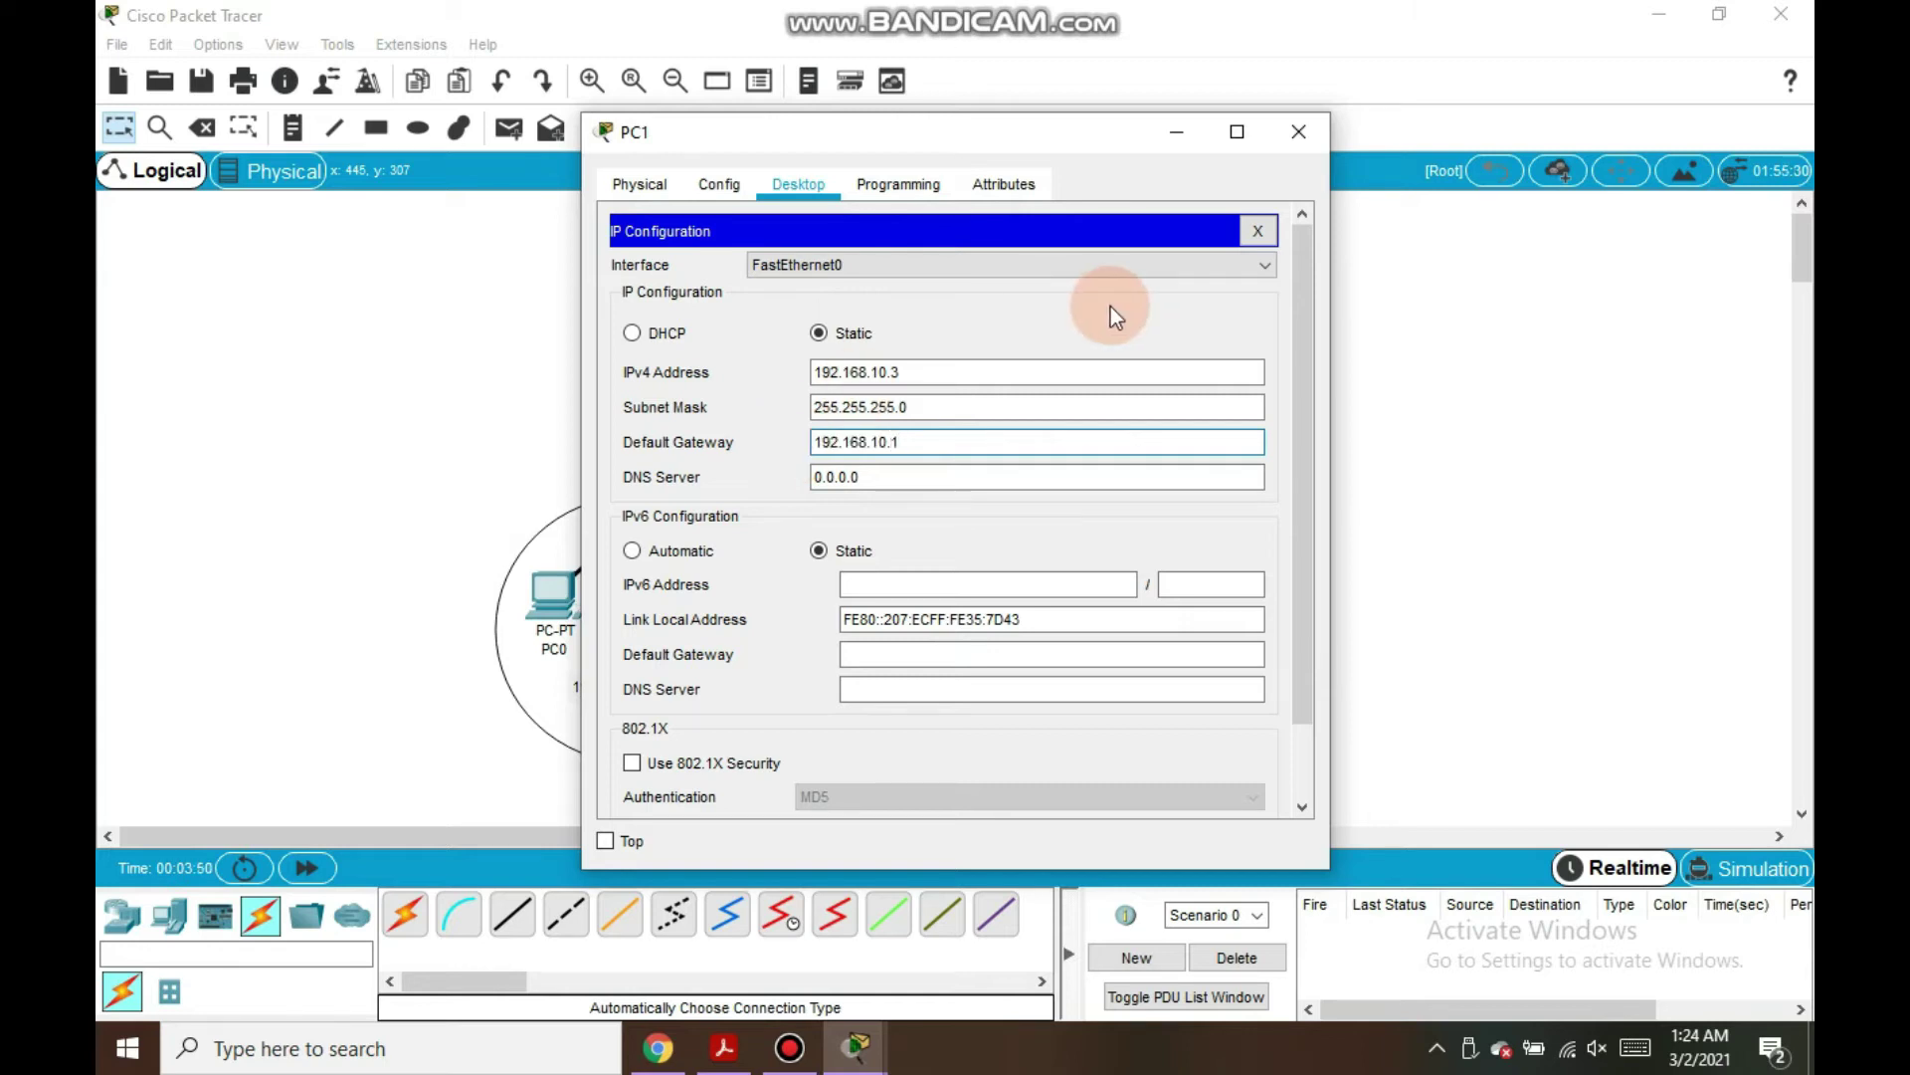
click(1283, 127)
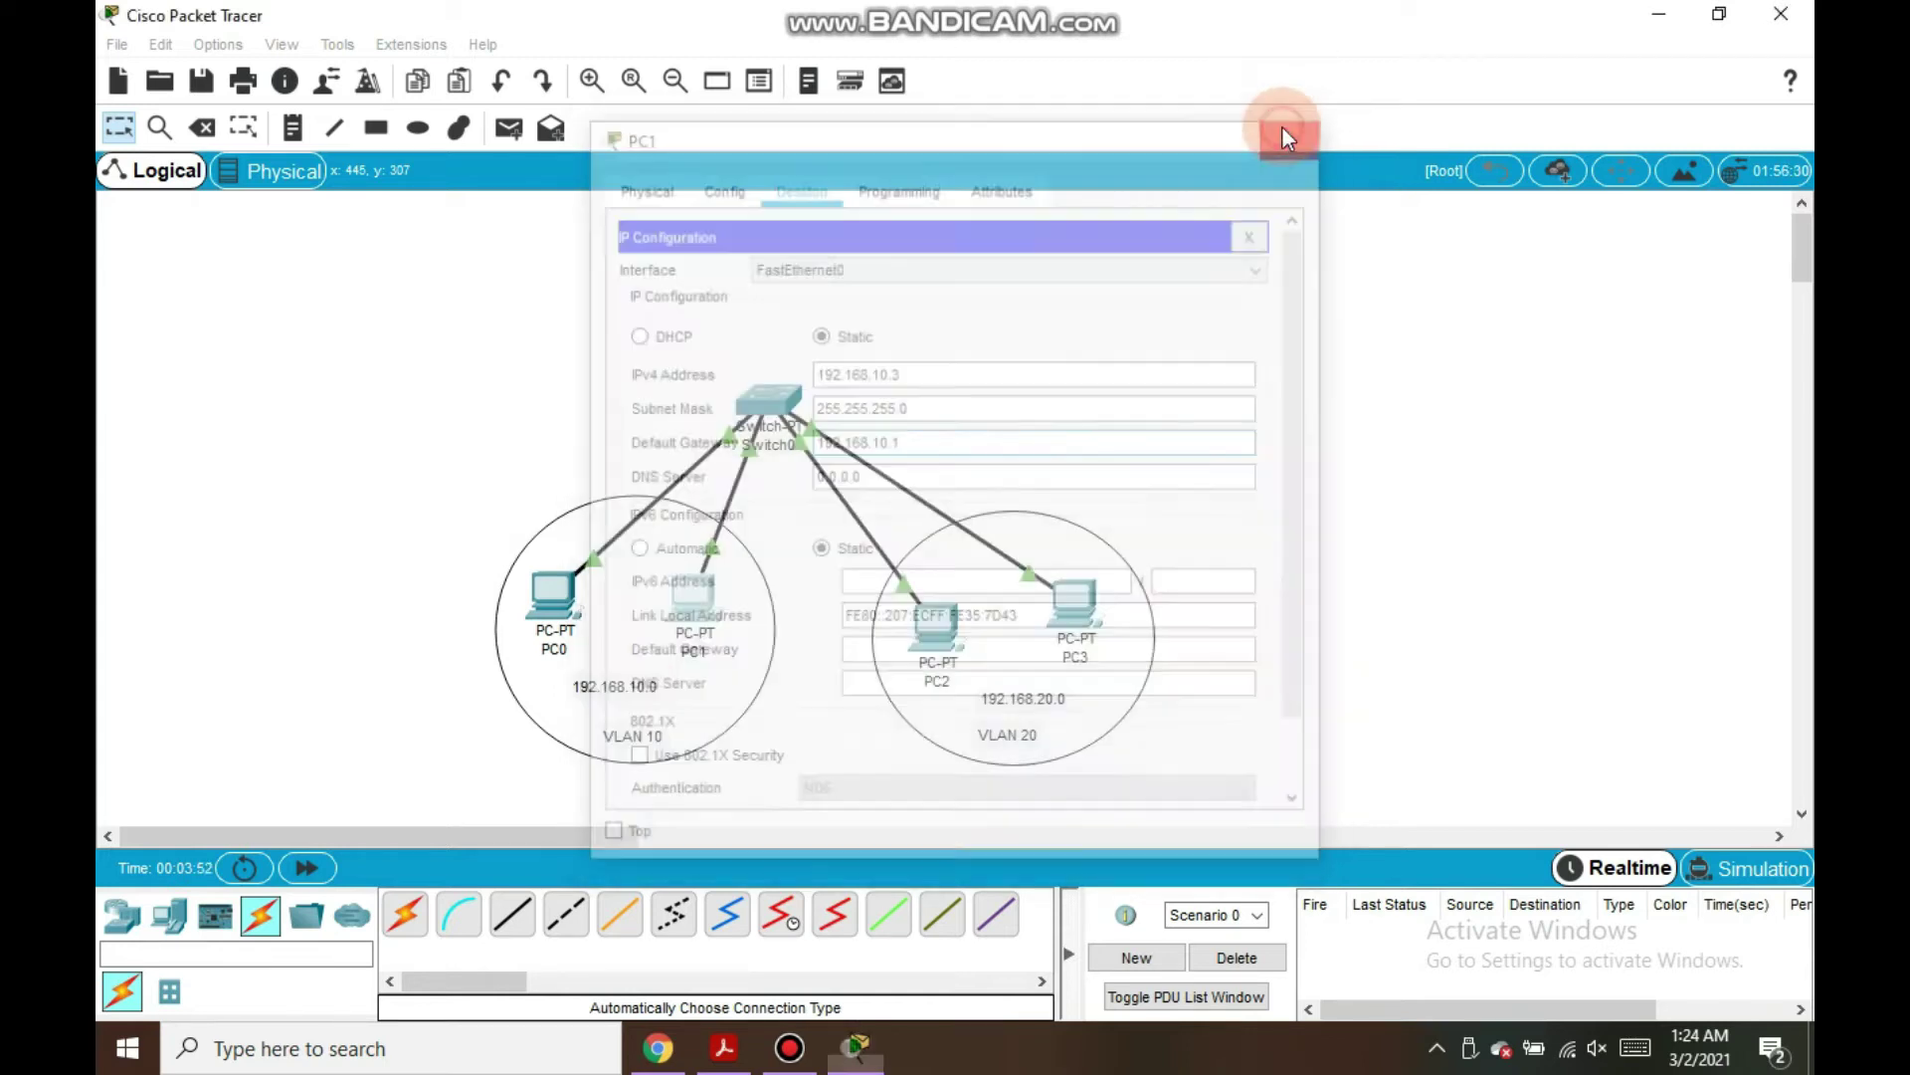
Open PC2's IP configuration and set its static IPv4 address to 192.168.20.2
click(939, 627)
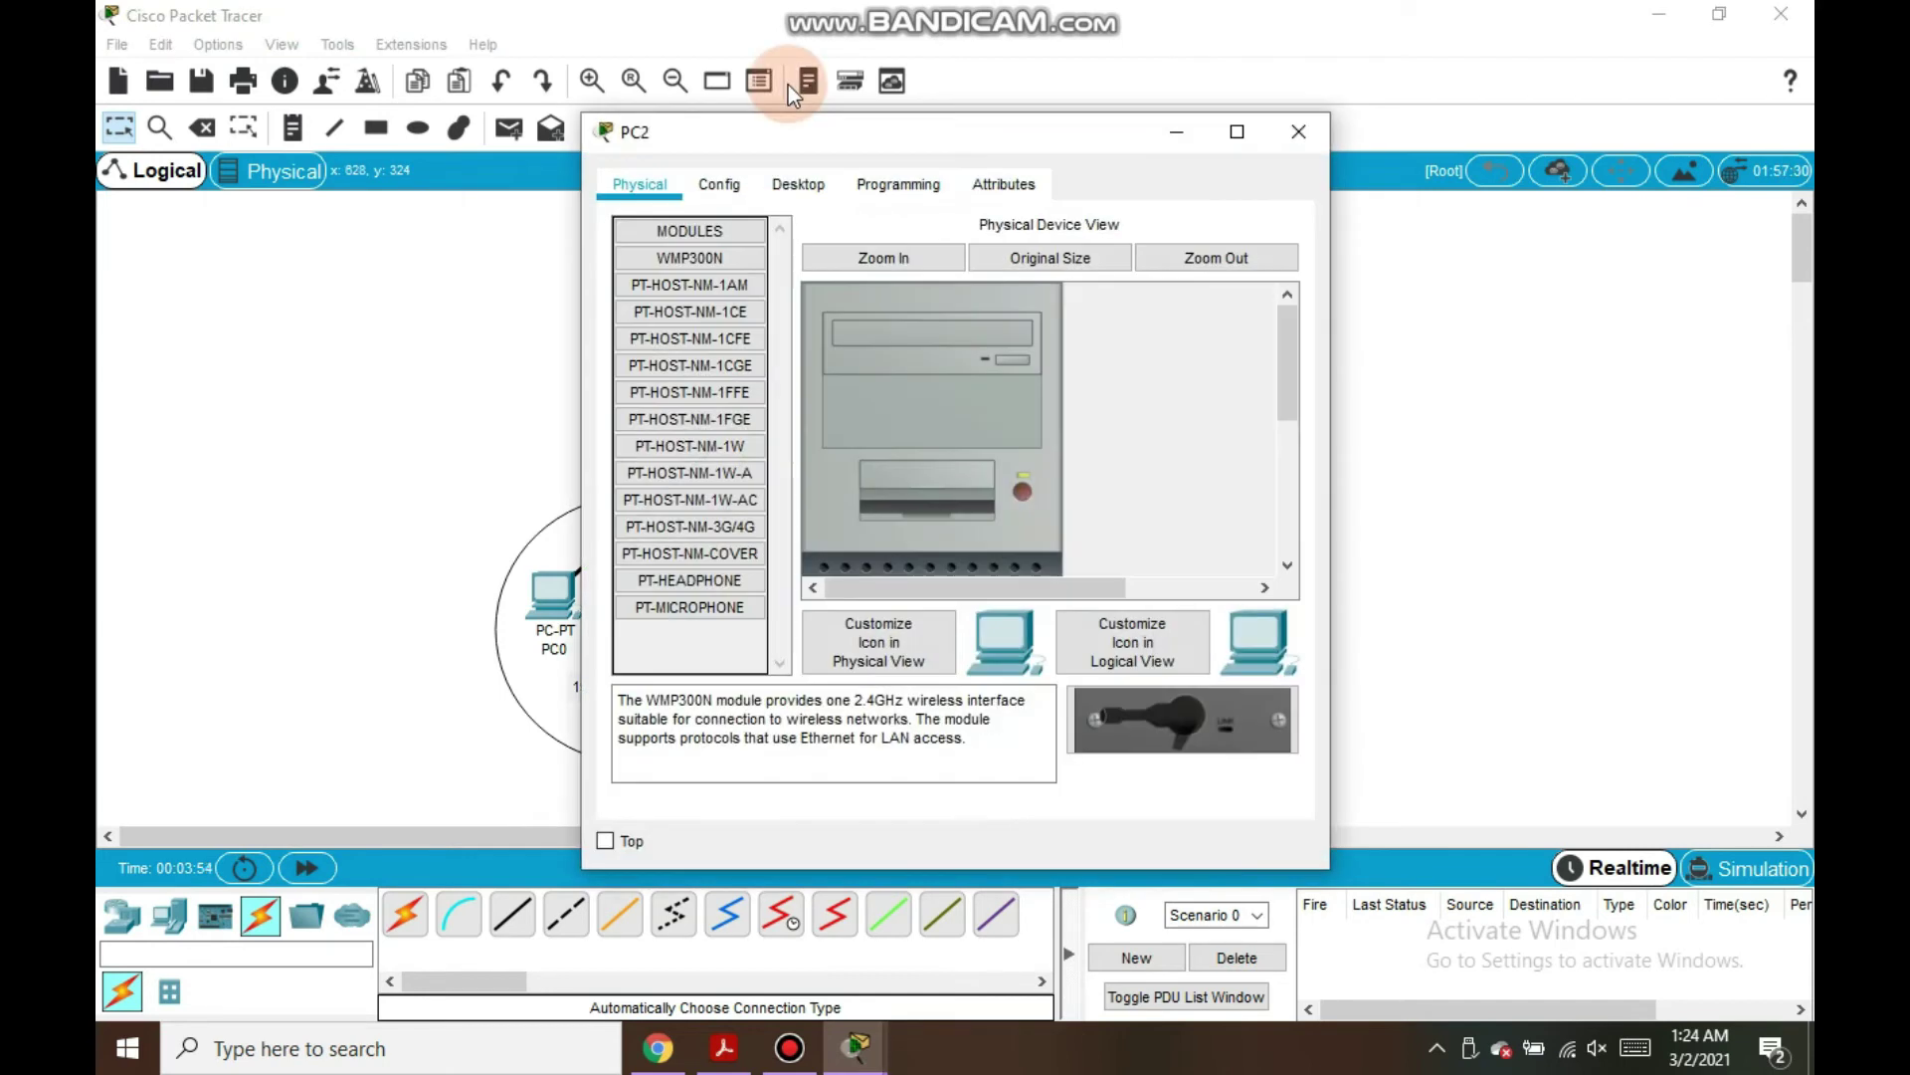
click(774, 189)
click(725, 271)
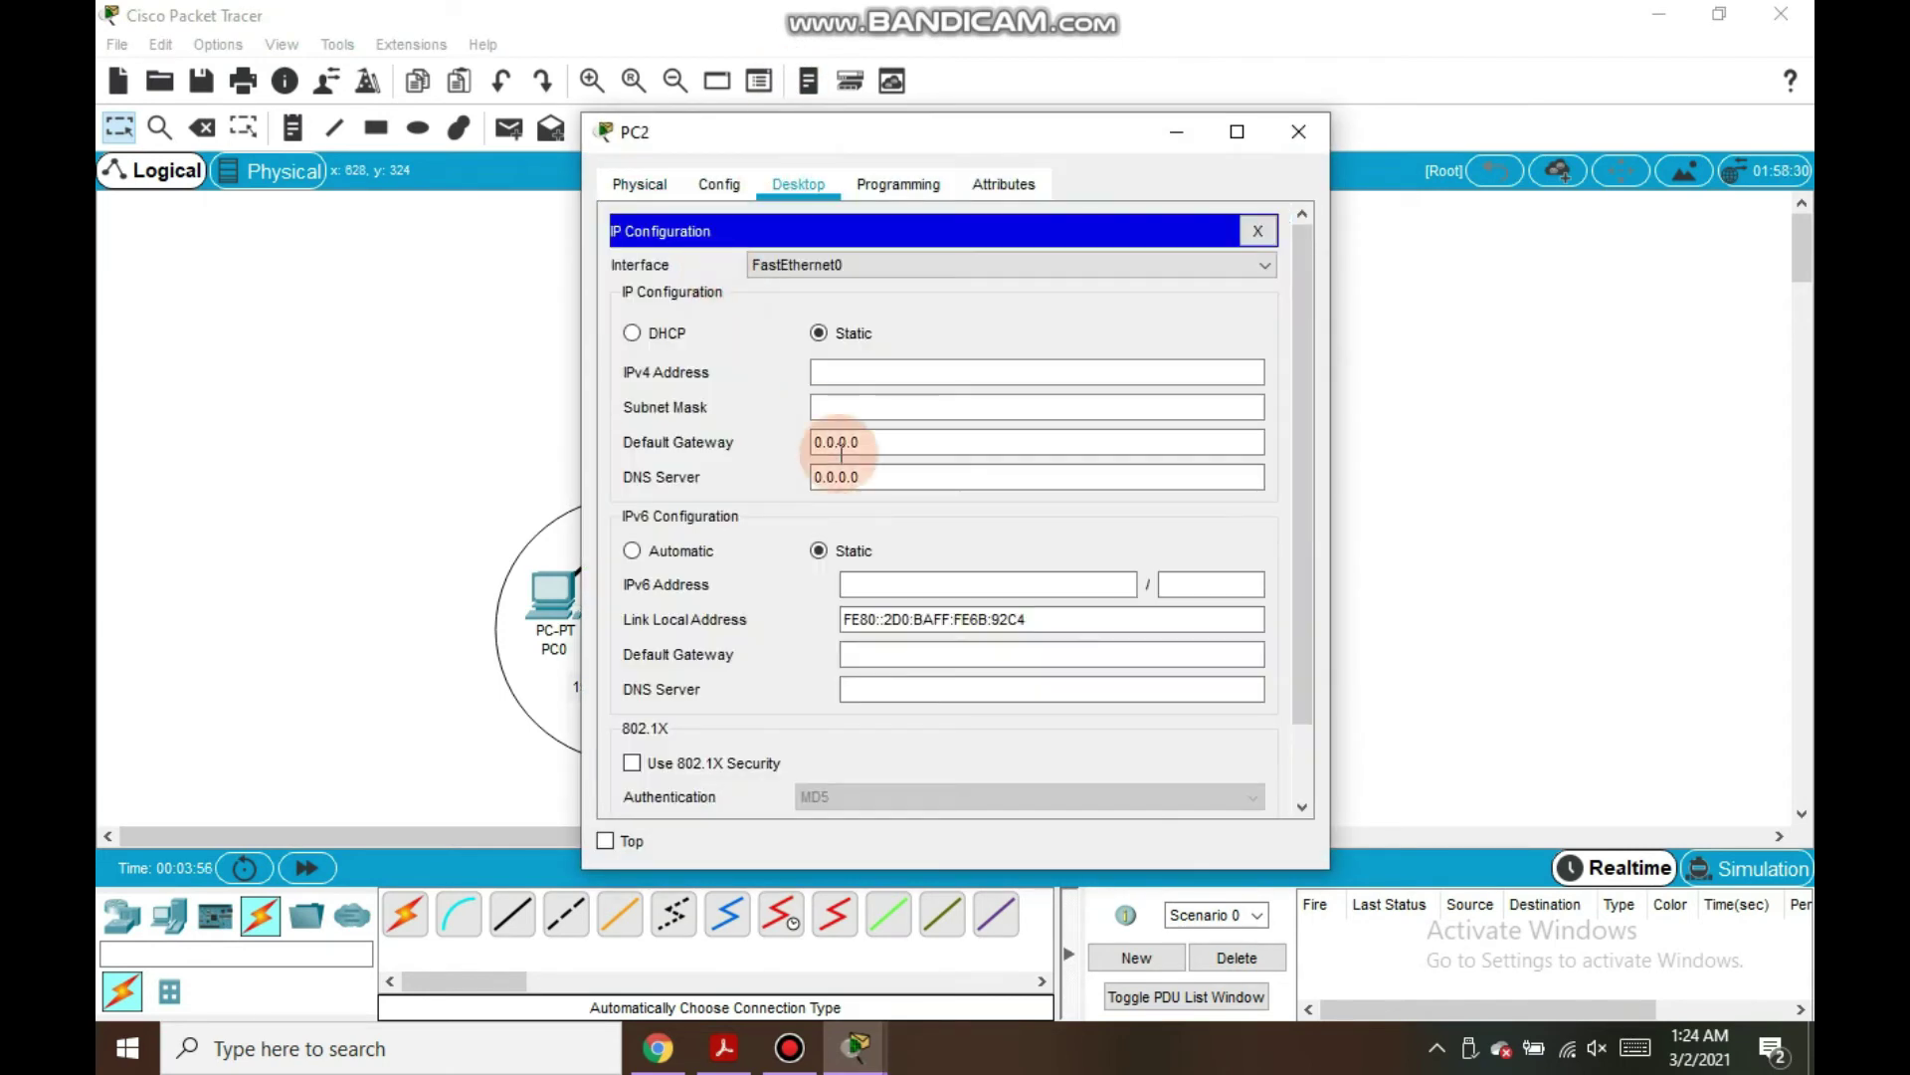
click(862, 370)
text(192.168.10.2)
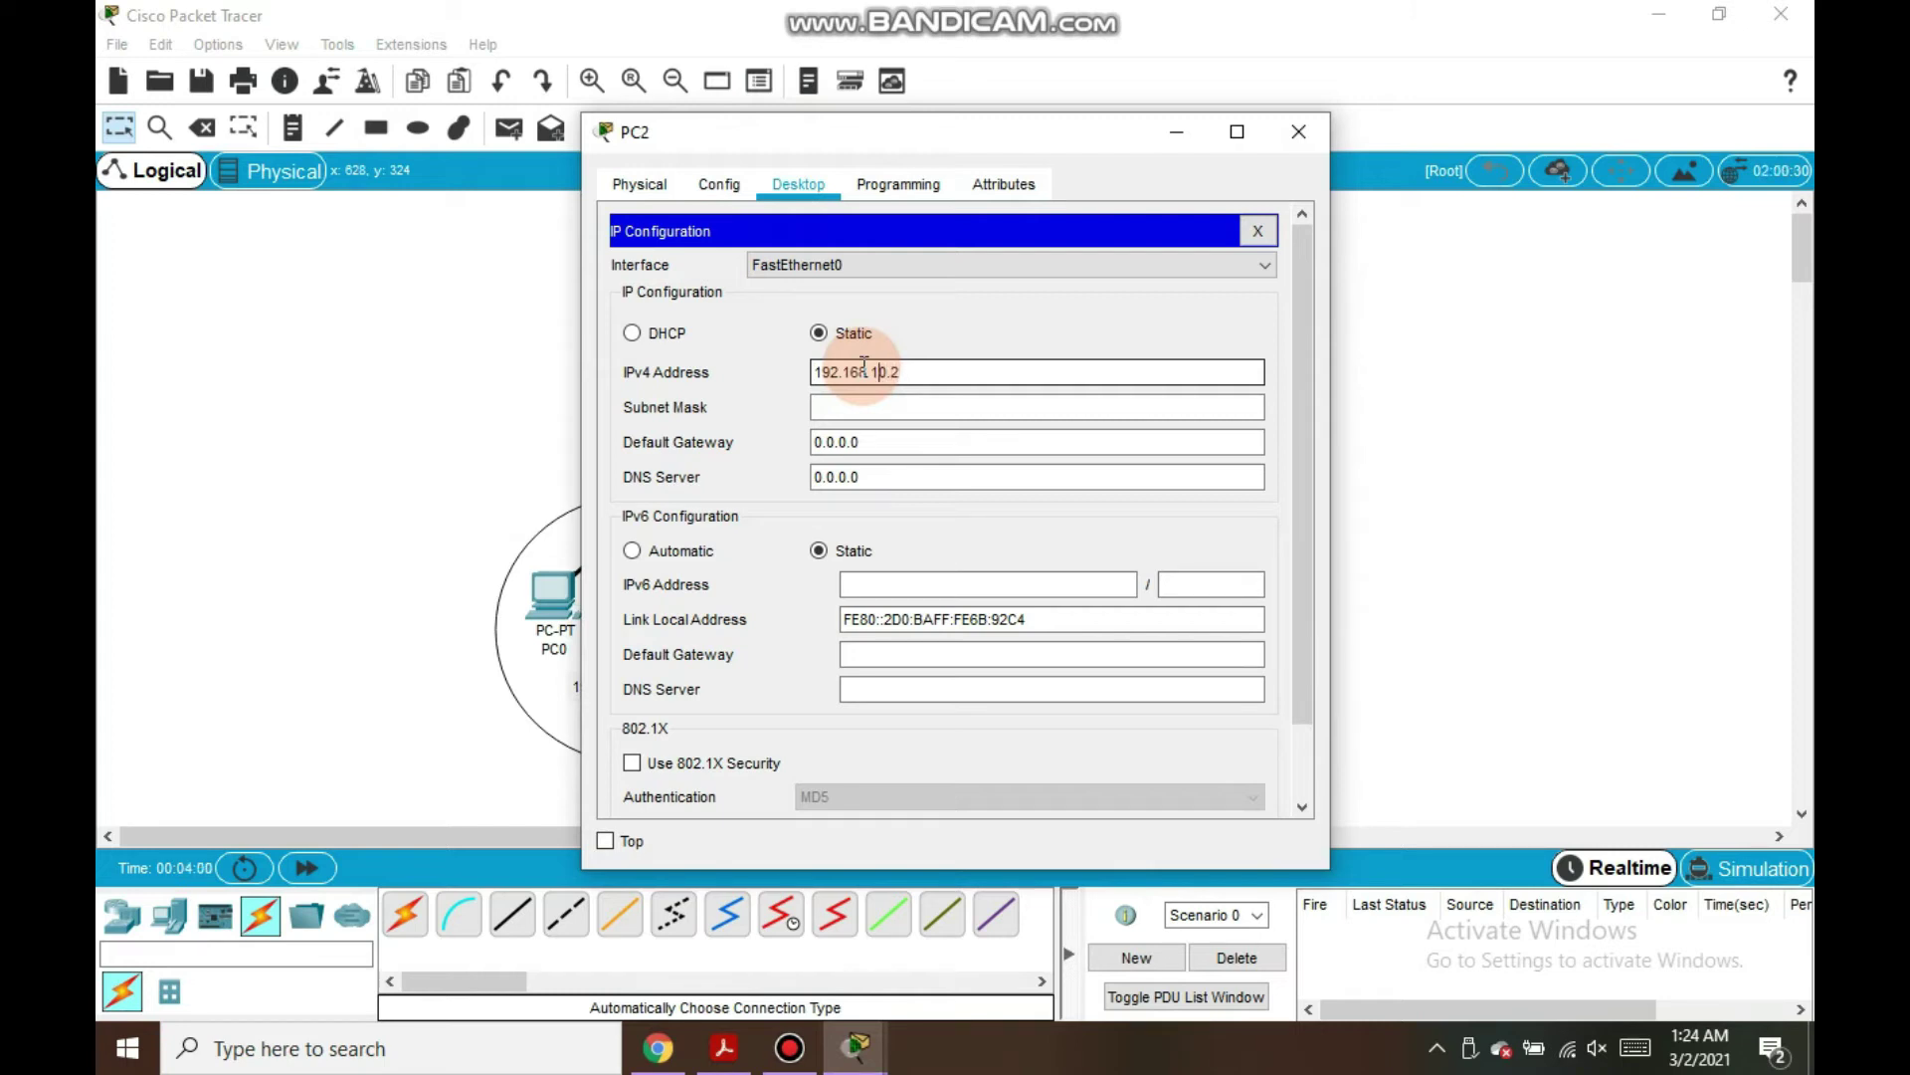
Give PC2 the subnet mask 255.255.255.0 and the default gateway 192.168.20.1
key(ctrl+a)
key(ctrl+c)
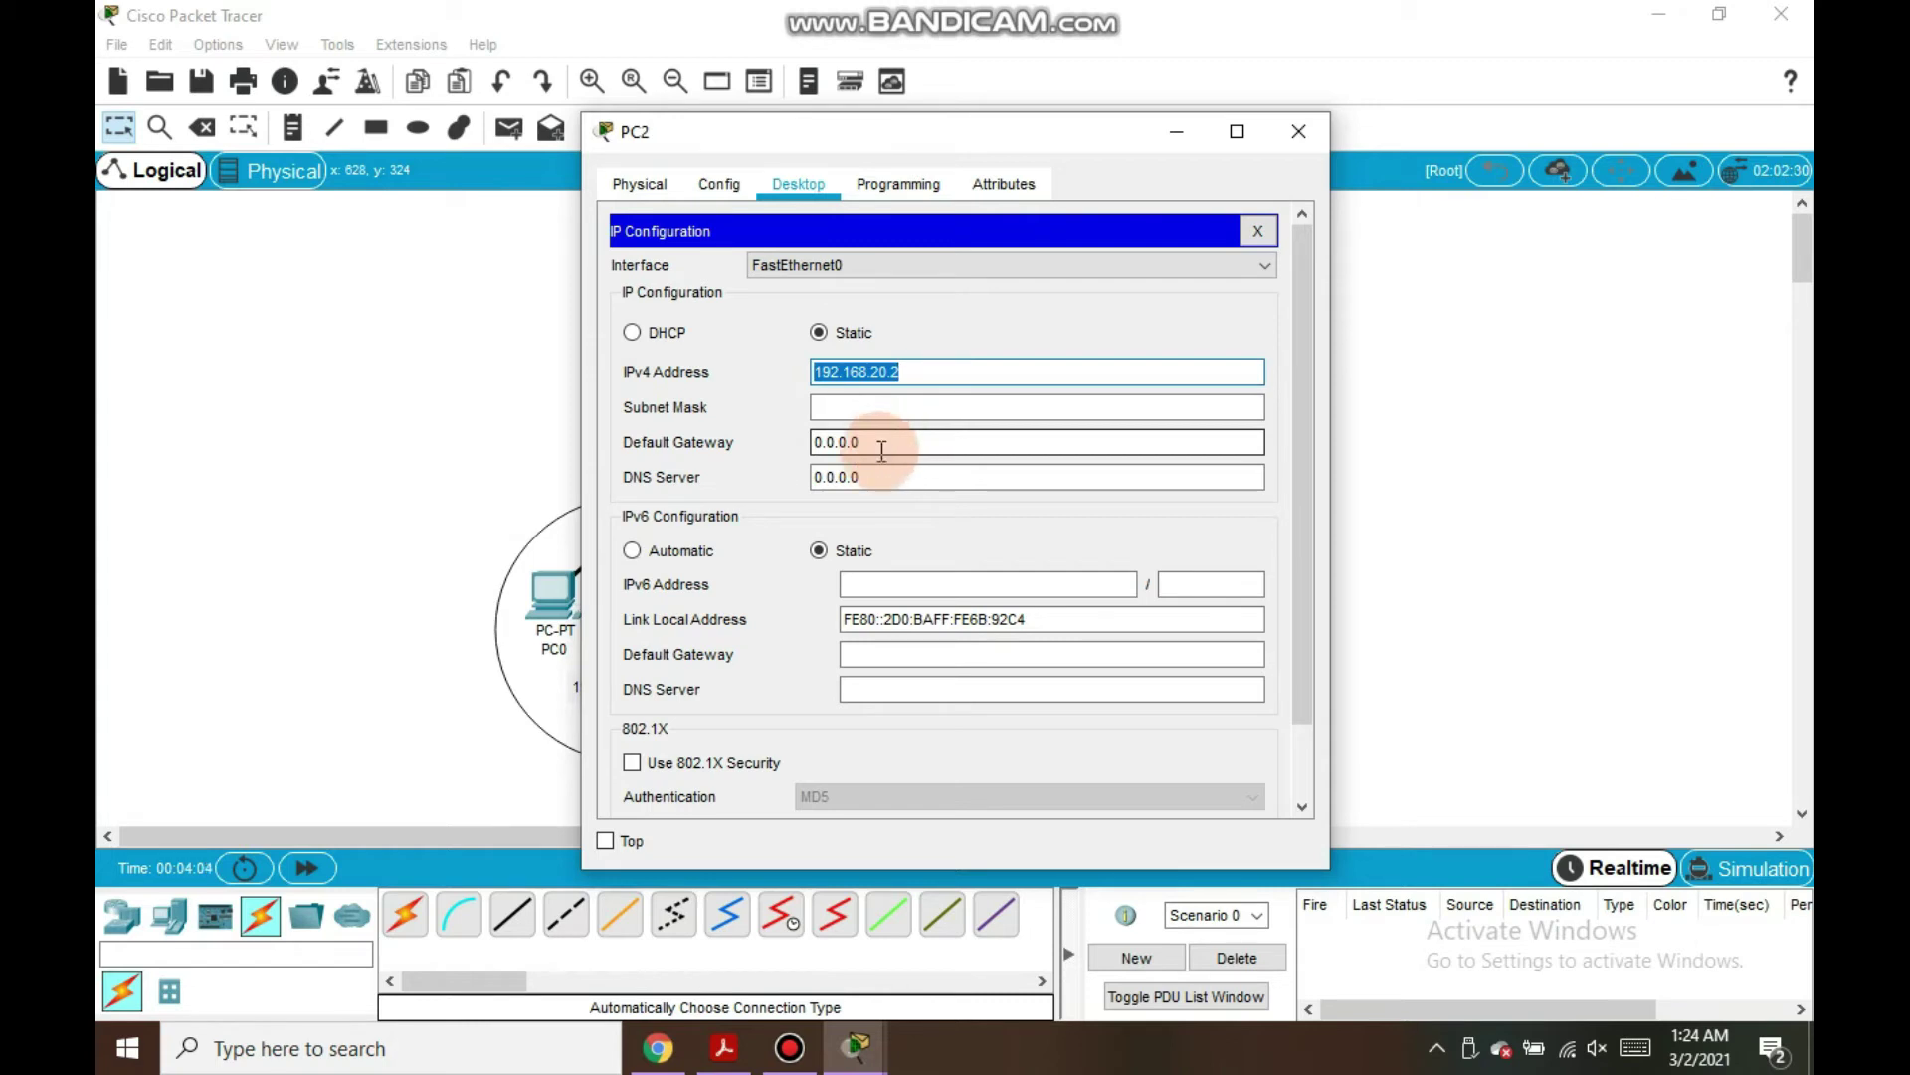
key(Tab)
key(Tab)
key(ctrl+v)
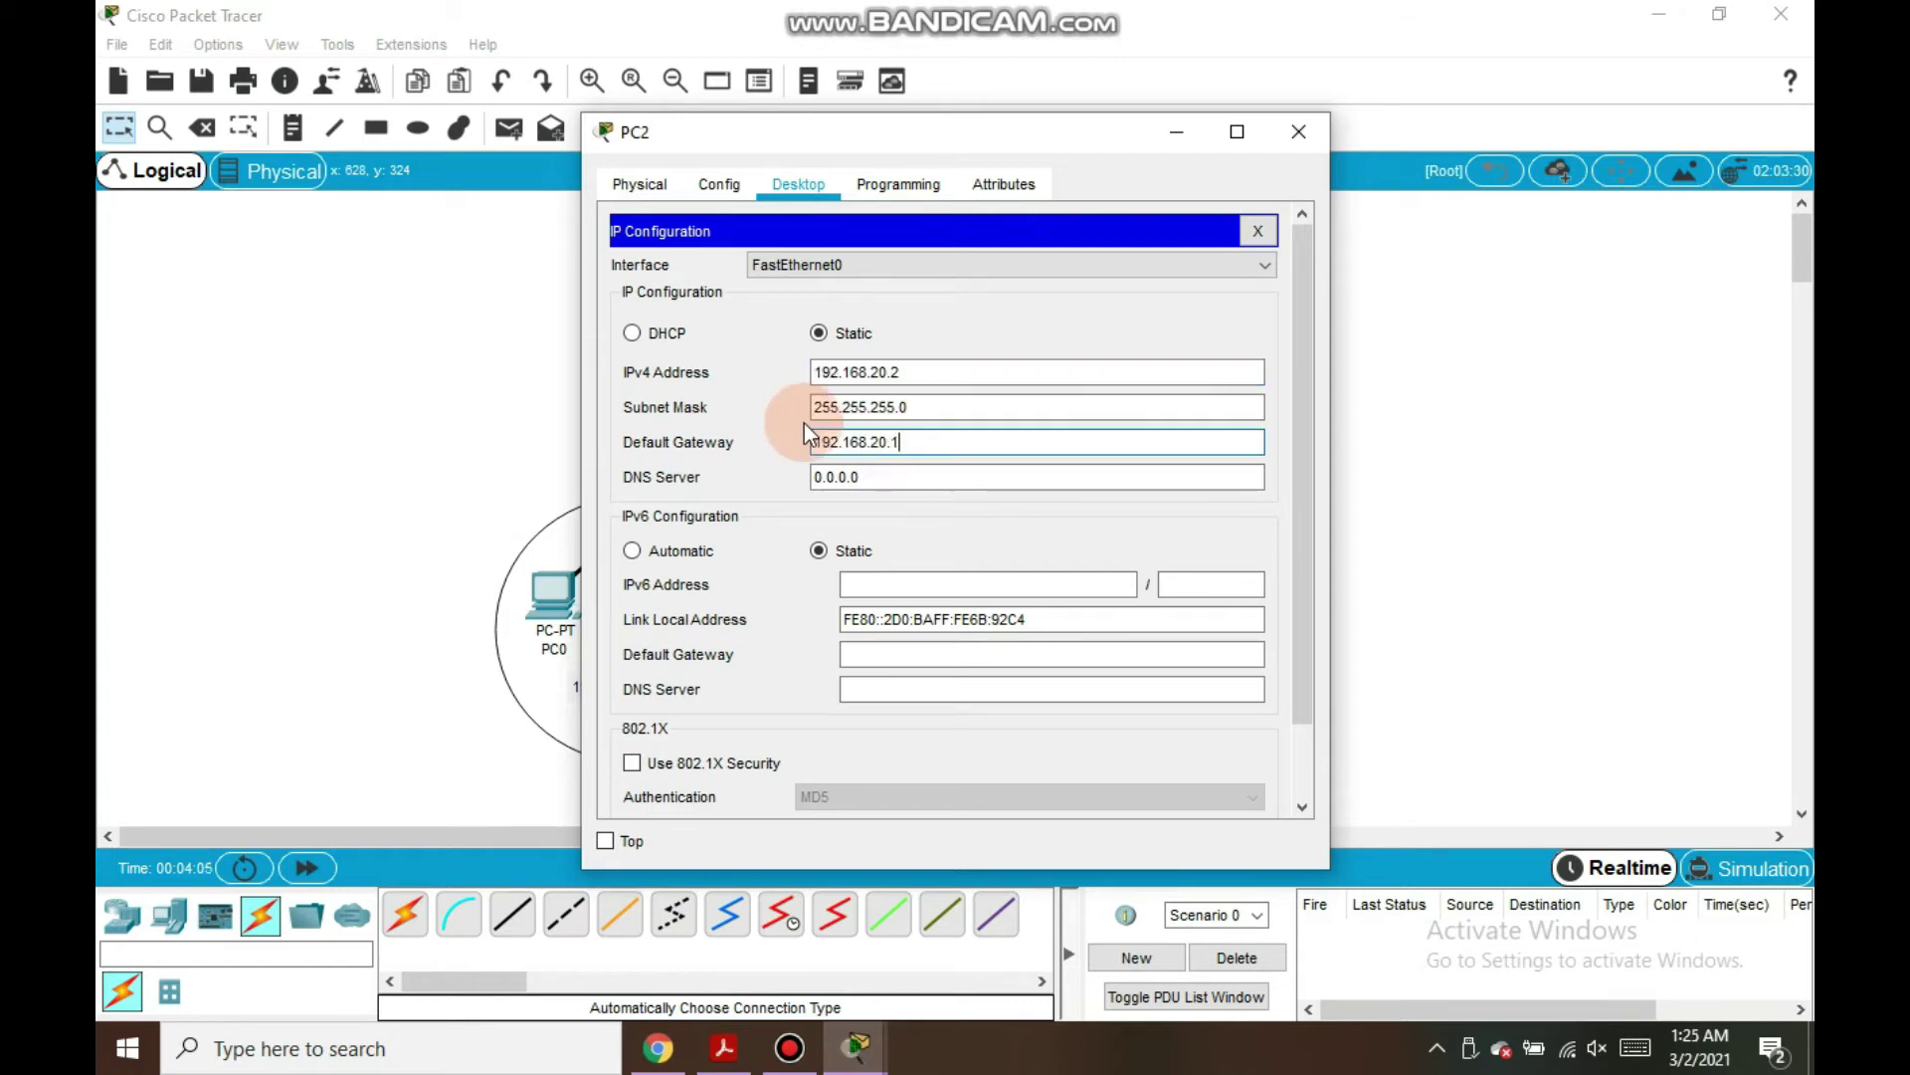
click(1011, 320)
click(1292, 136)
Open PC3's IP configuration and set its static IPv4 address to 192.168.20.3
click(1082, 587)
click(798, 184)
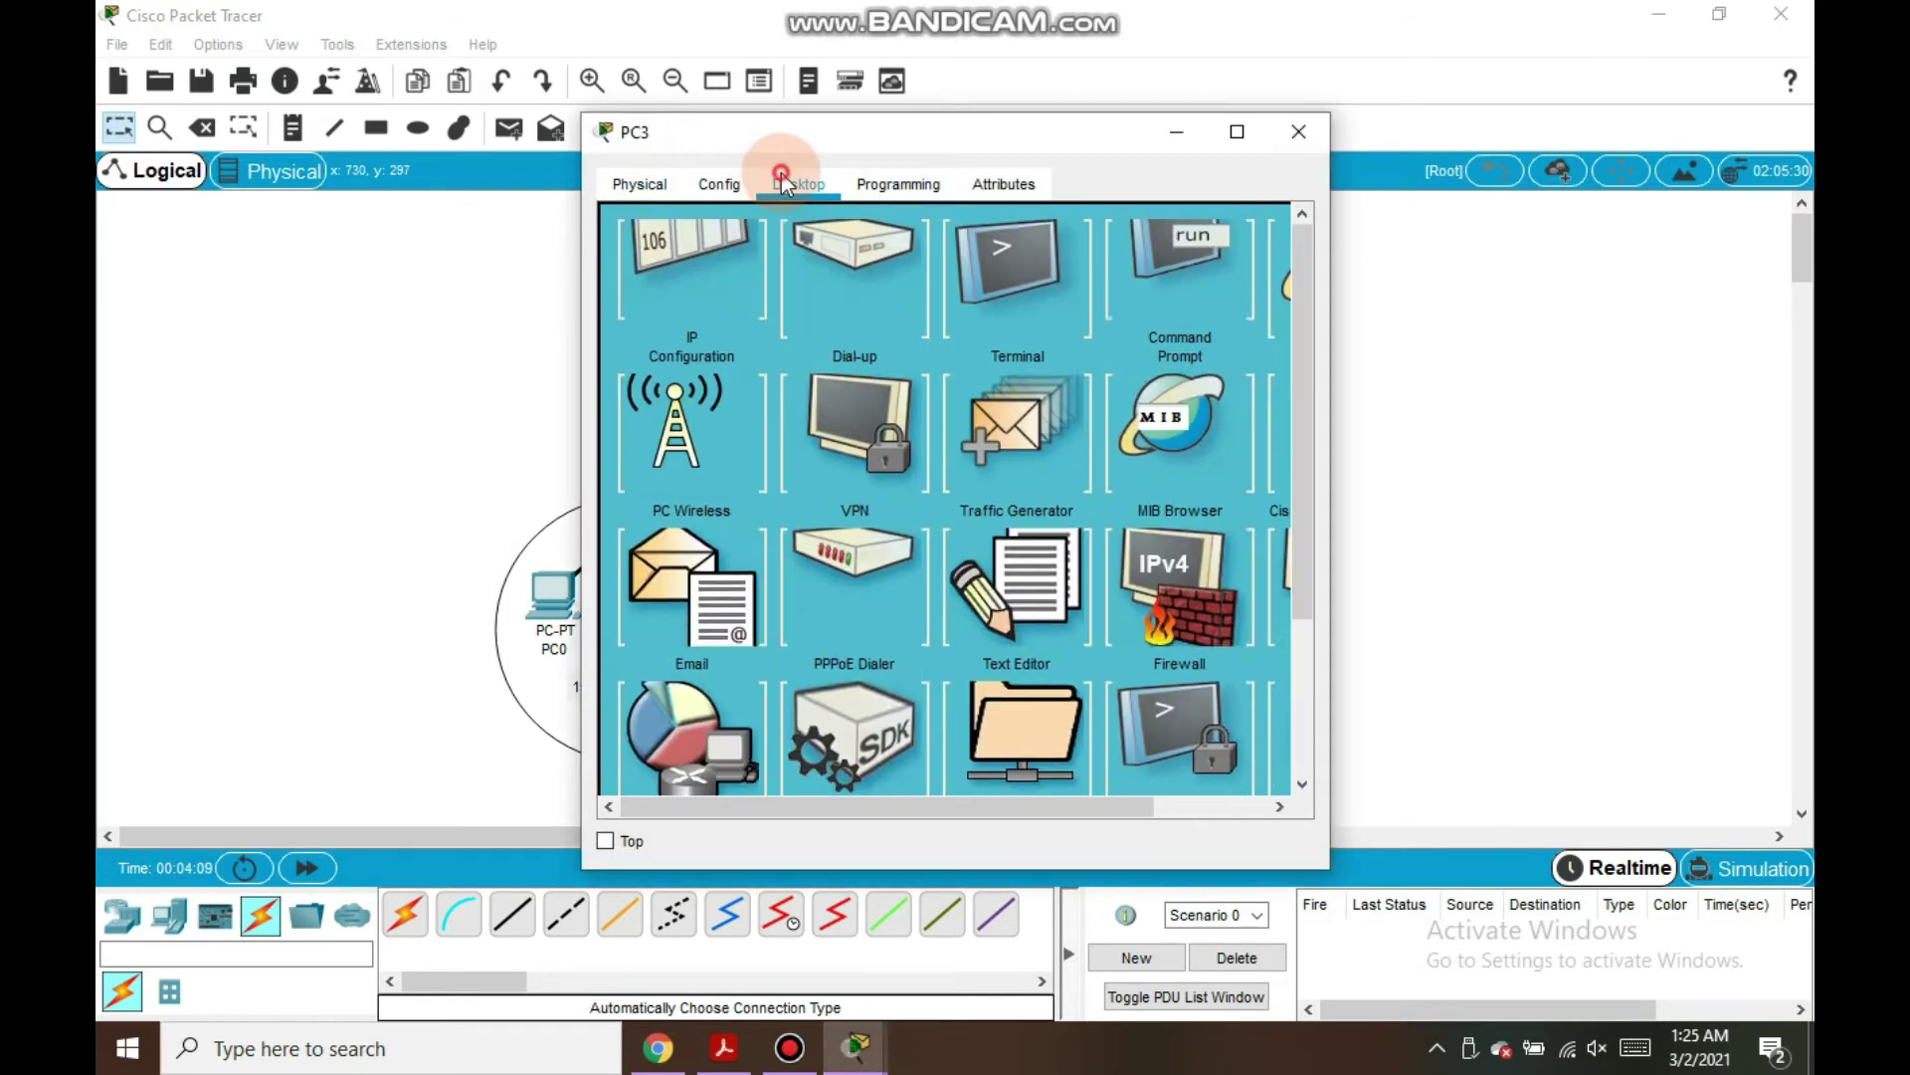
click(659, 323)
click(854, 371)
text(192.168.20.2)
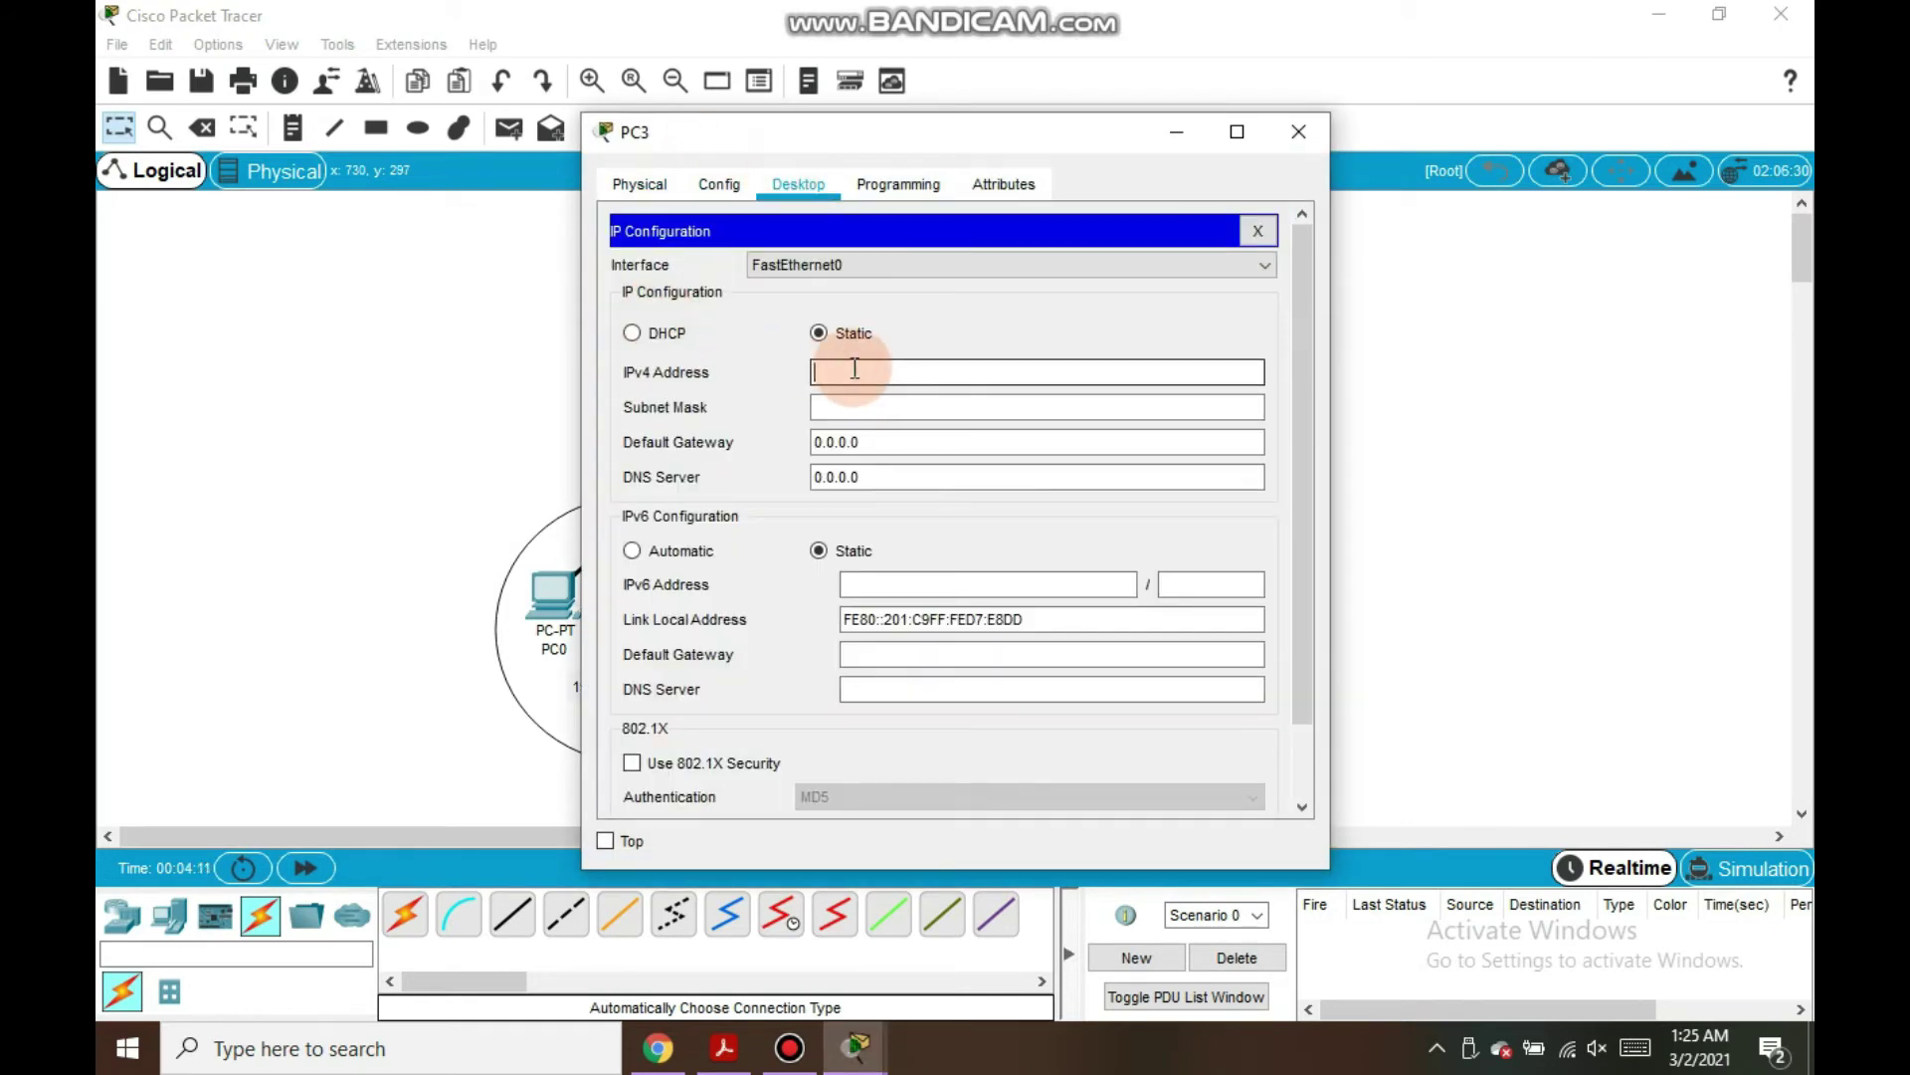
Give PC3 the subnet mask 255.255.255.0 and the default gateway 192.168.20.1
click(862, 413)
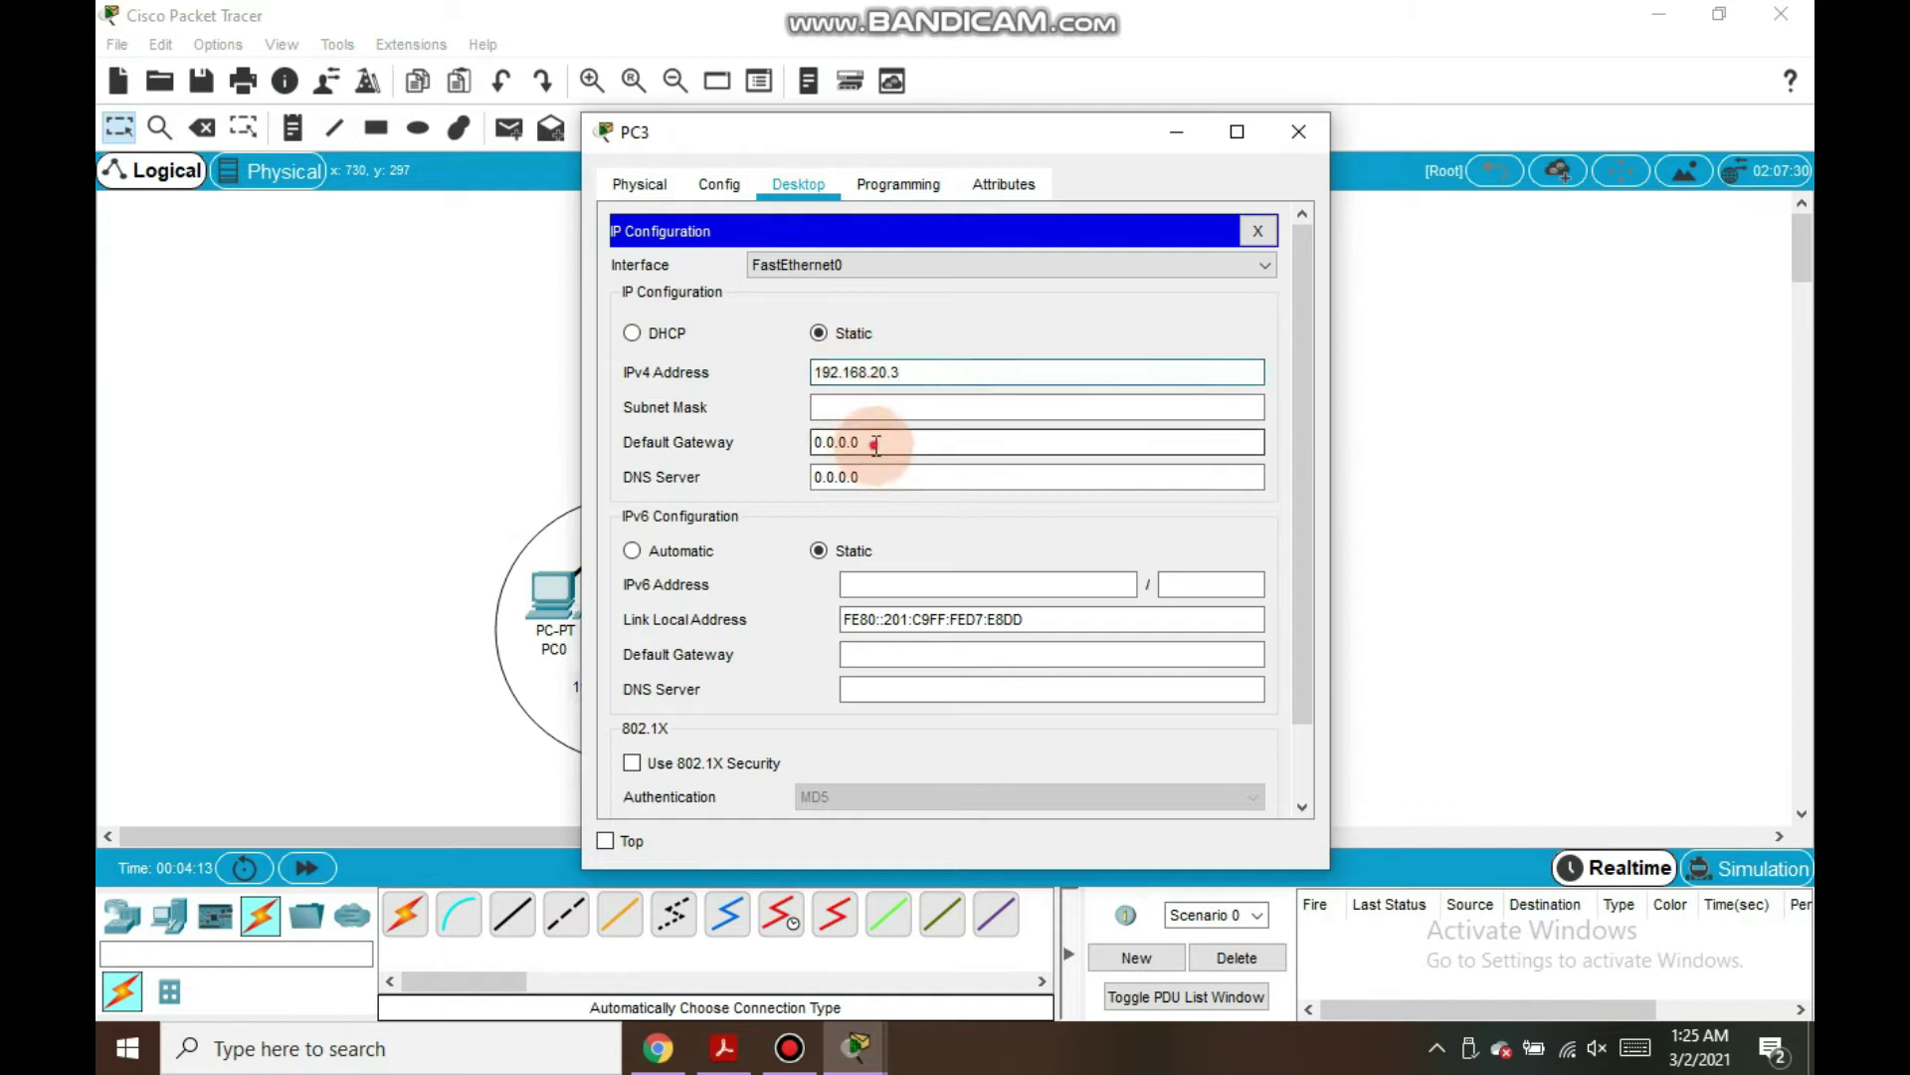
key(Tab)
text(192.168.20.1)
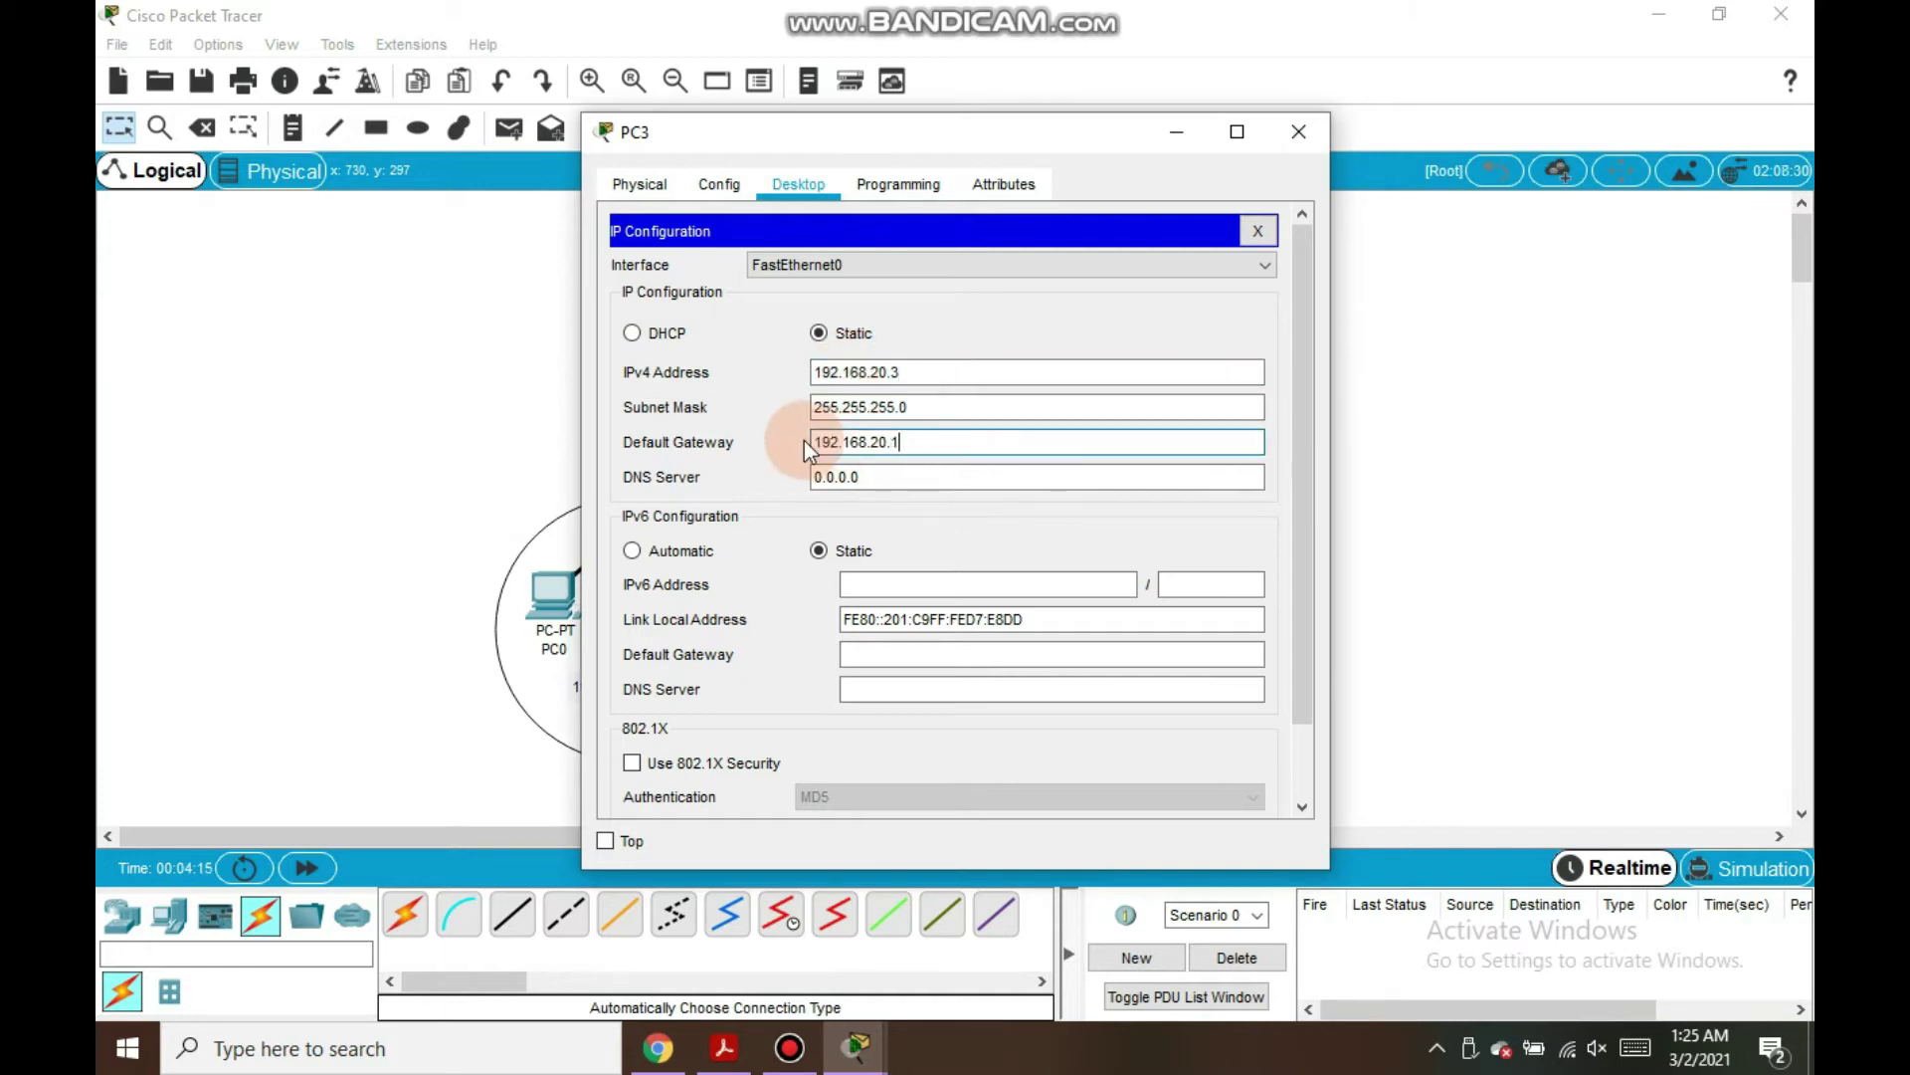
click(1017, 325)
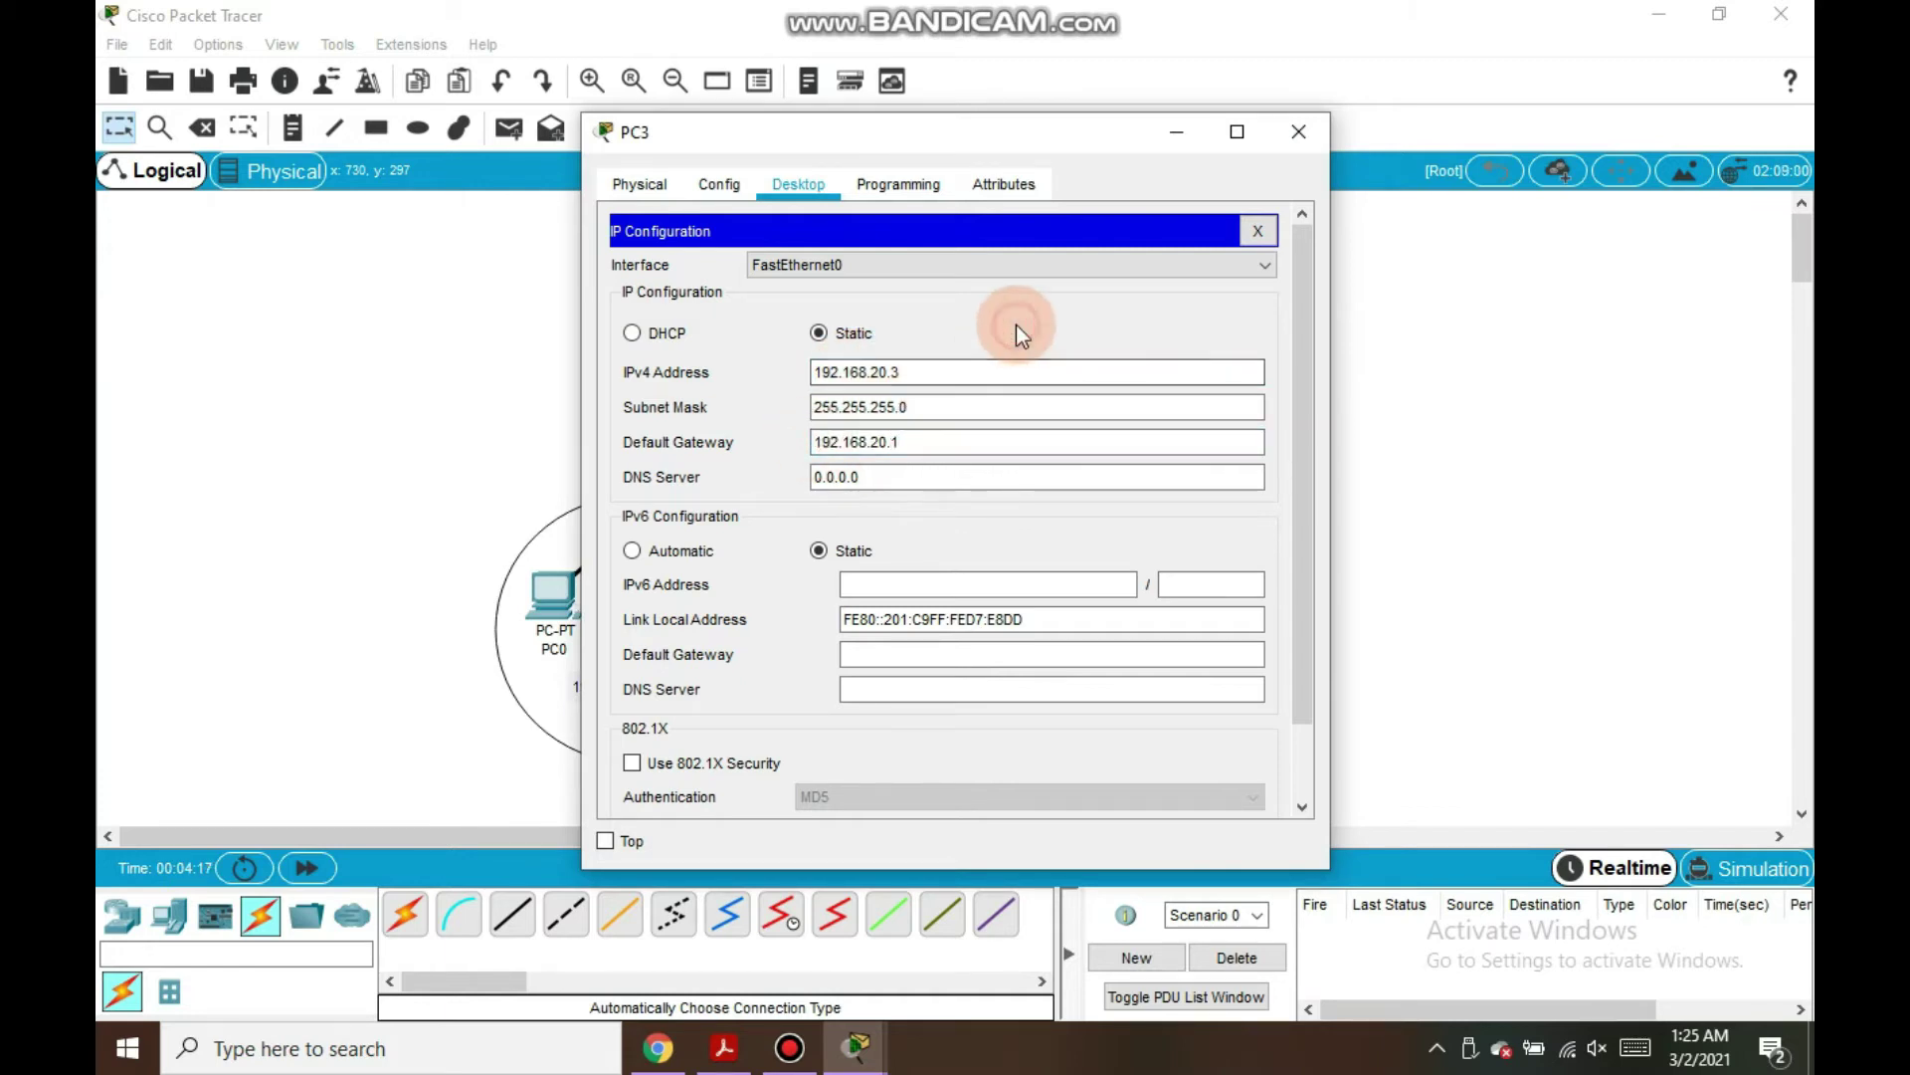
click(1298, 132)
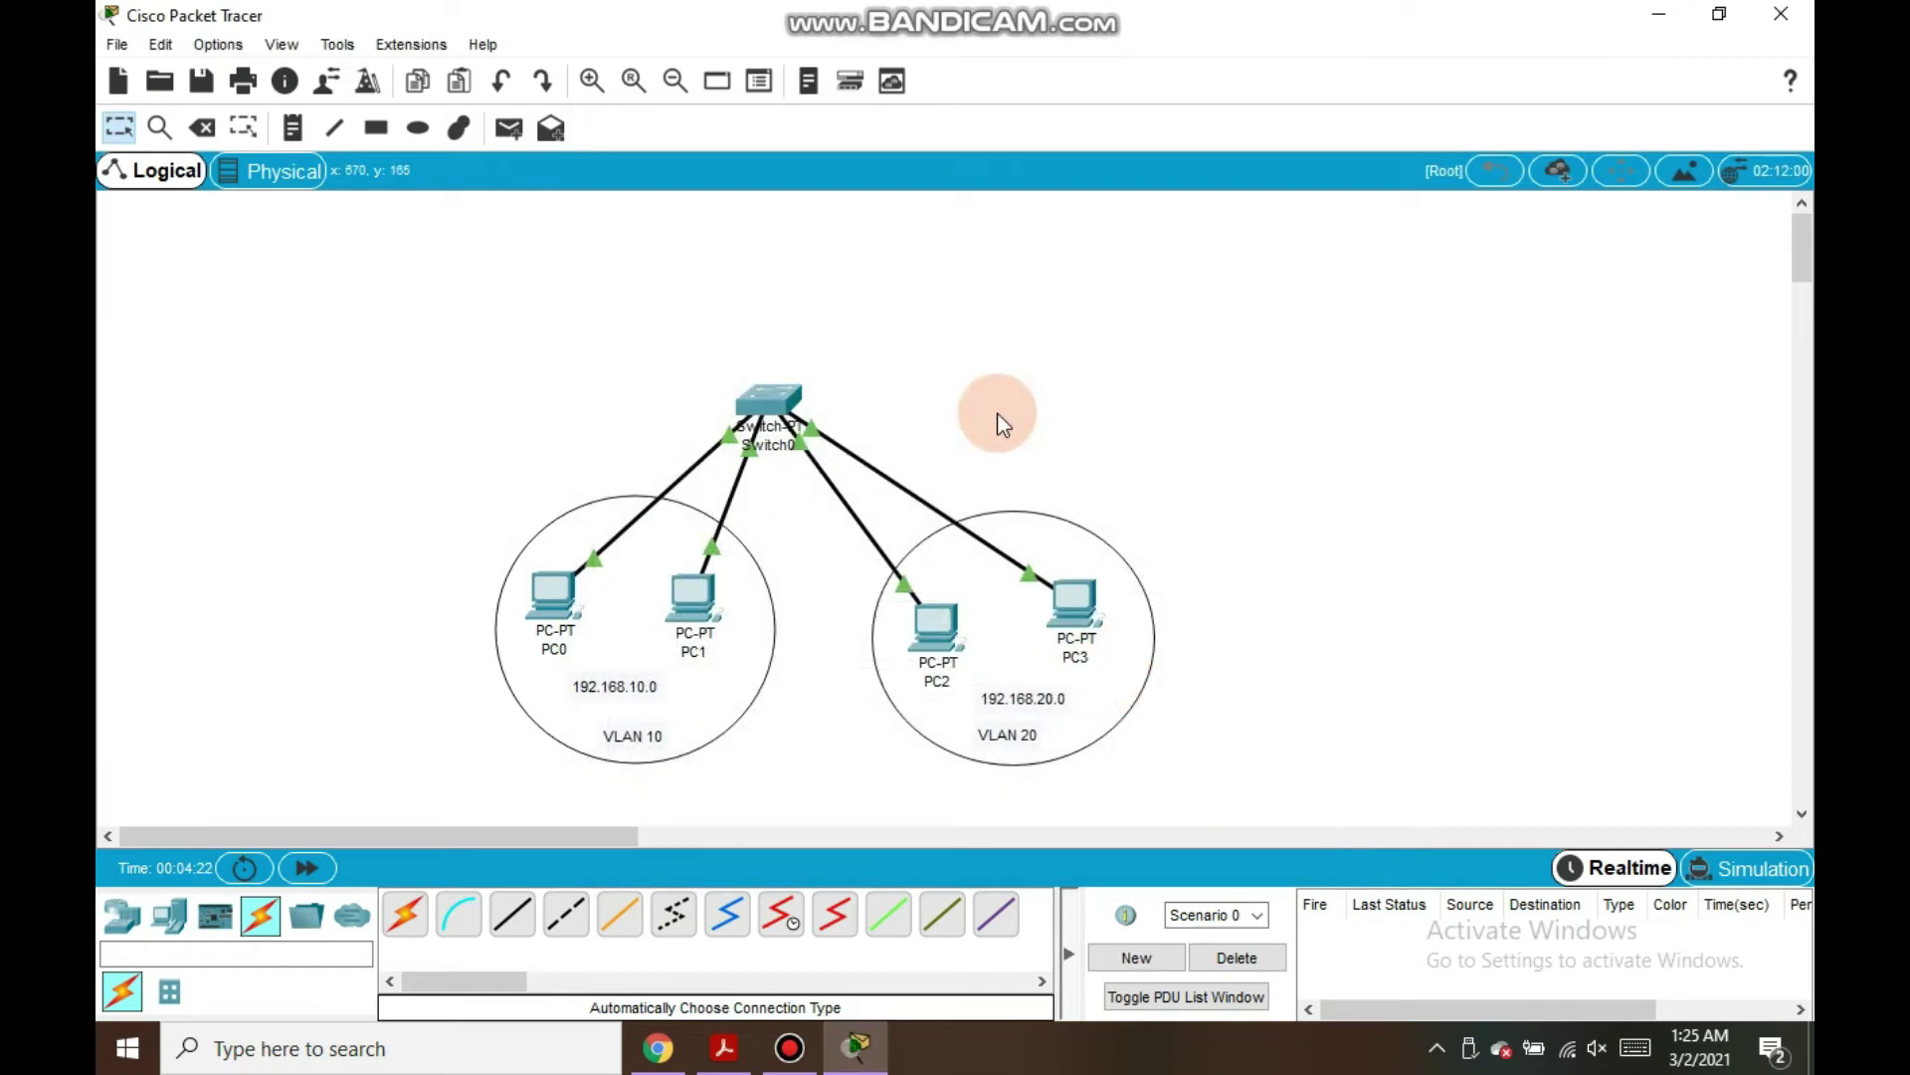
Open Switch0's command line interface, with its window moved clear of the VLAN 10 PCs, and bring up the Switch> prompt
click(755, 400)
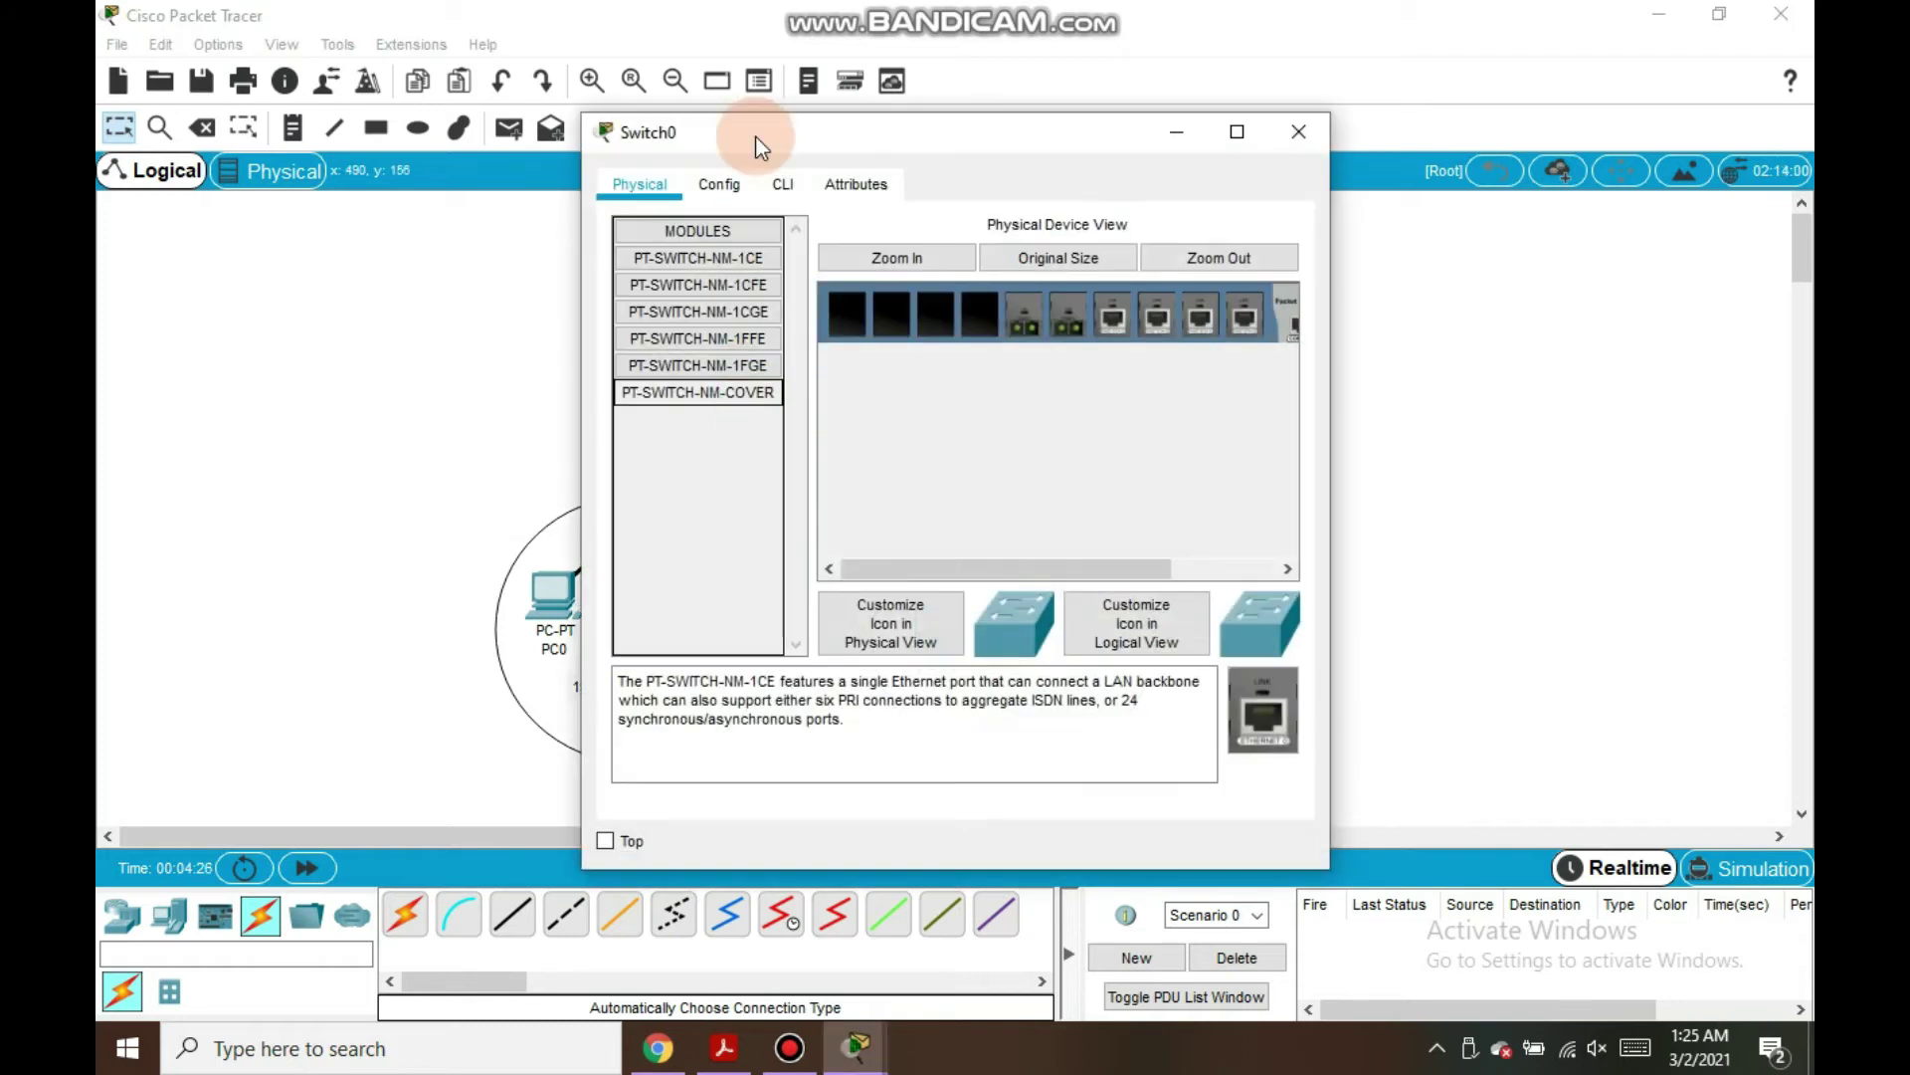
drag(878, 136, 1211, 123)
click(1116, 174)
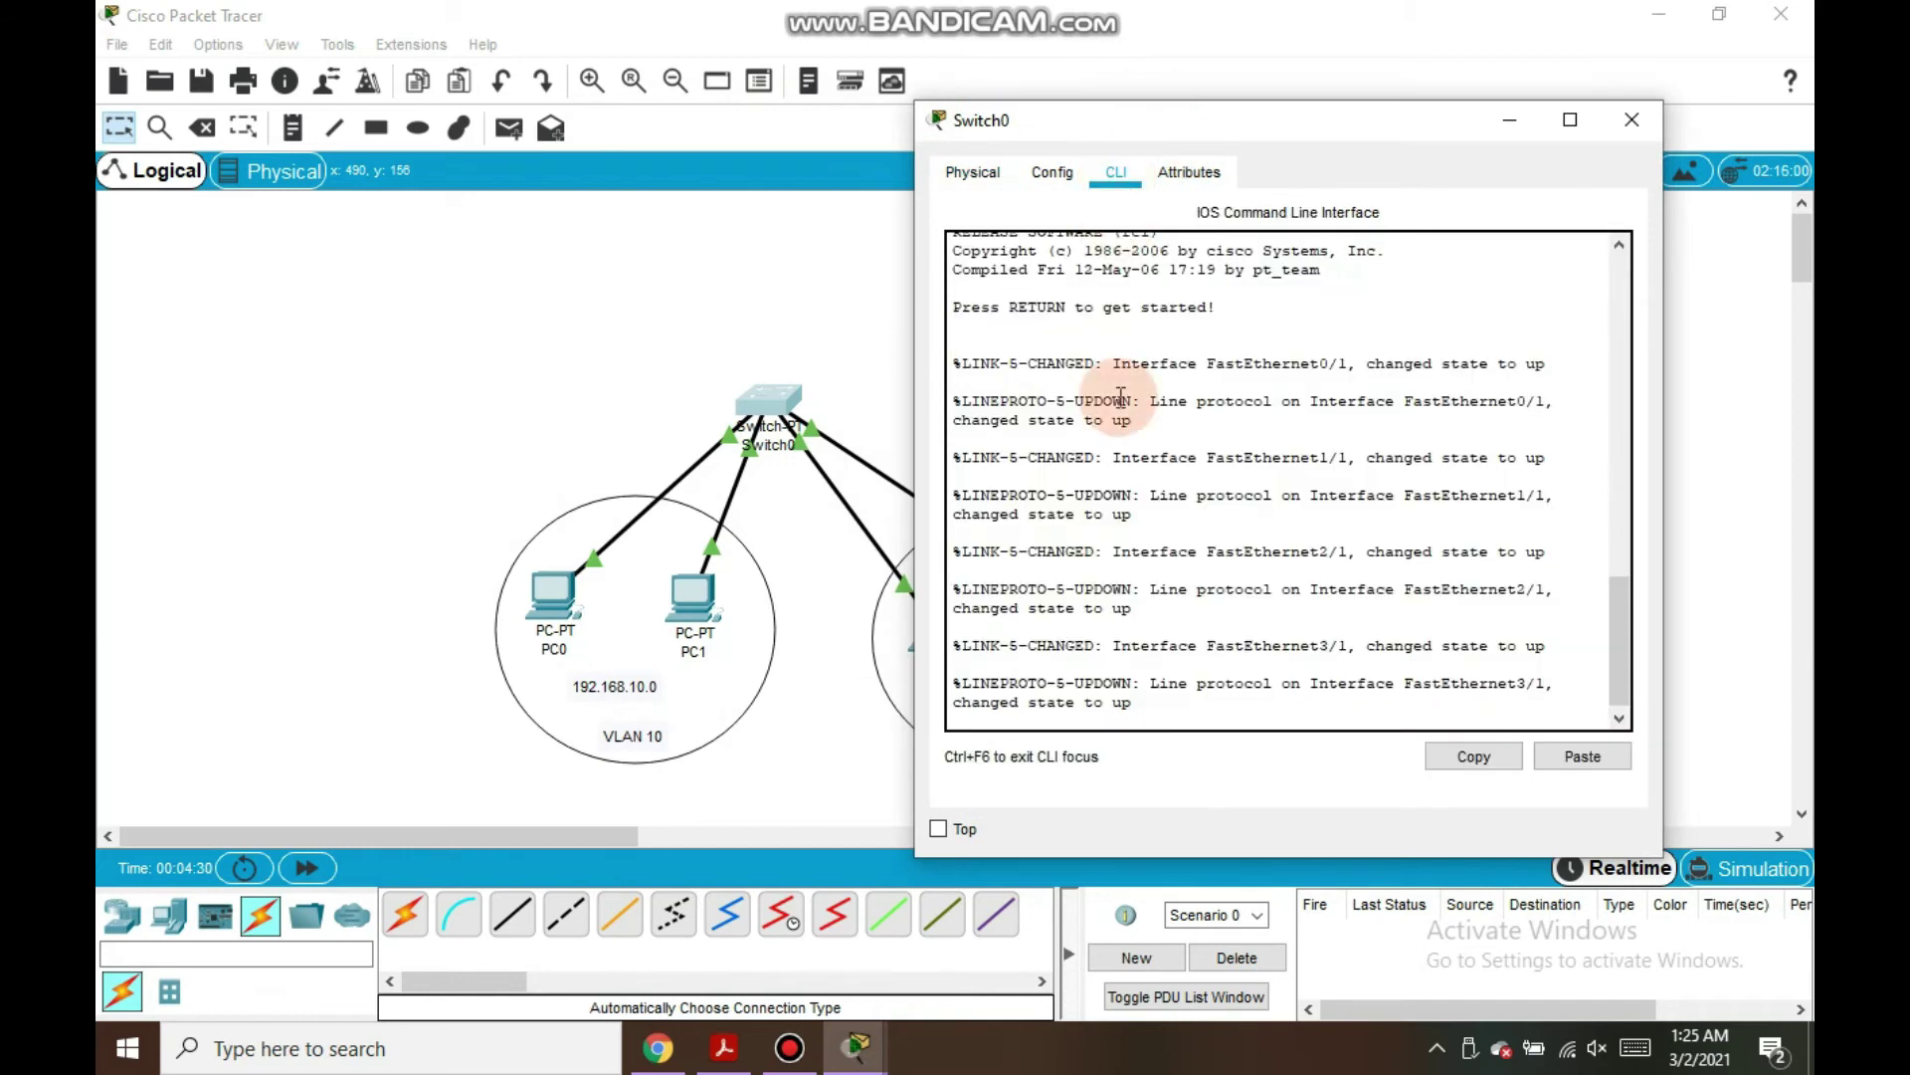
key(Return)
key(Return)
key(Return)
key(Return)
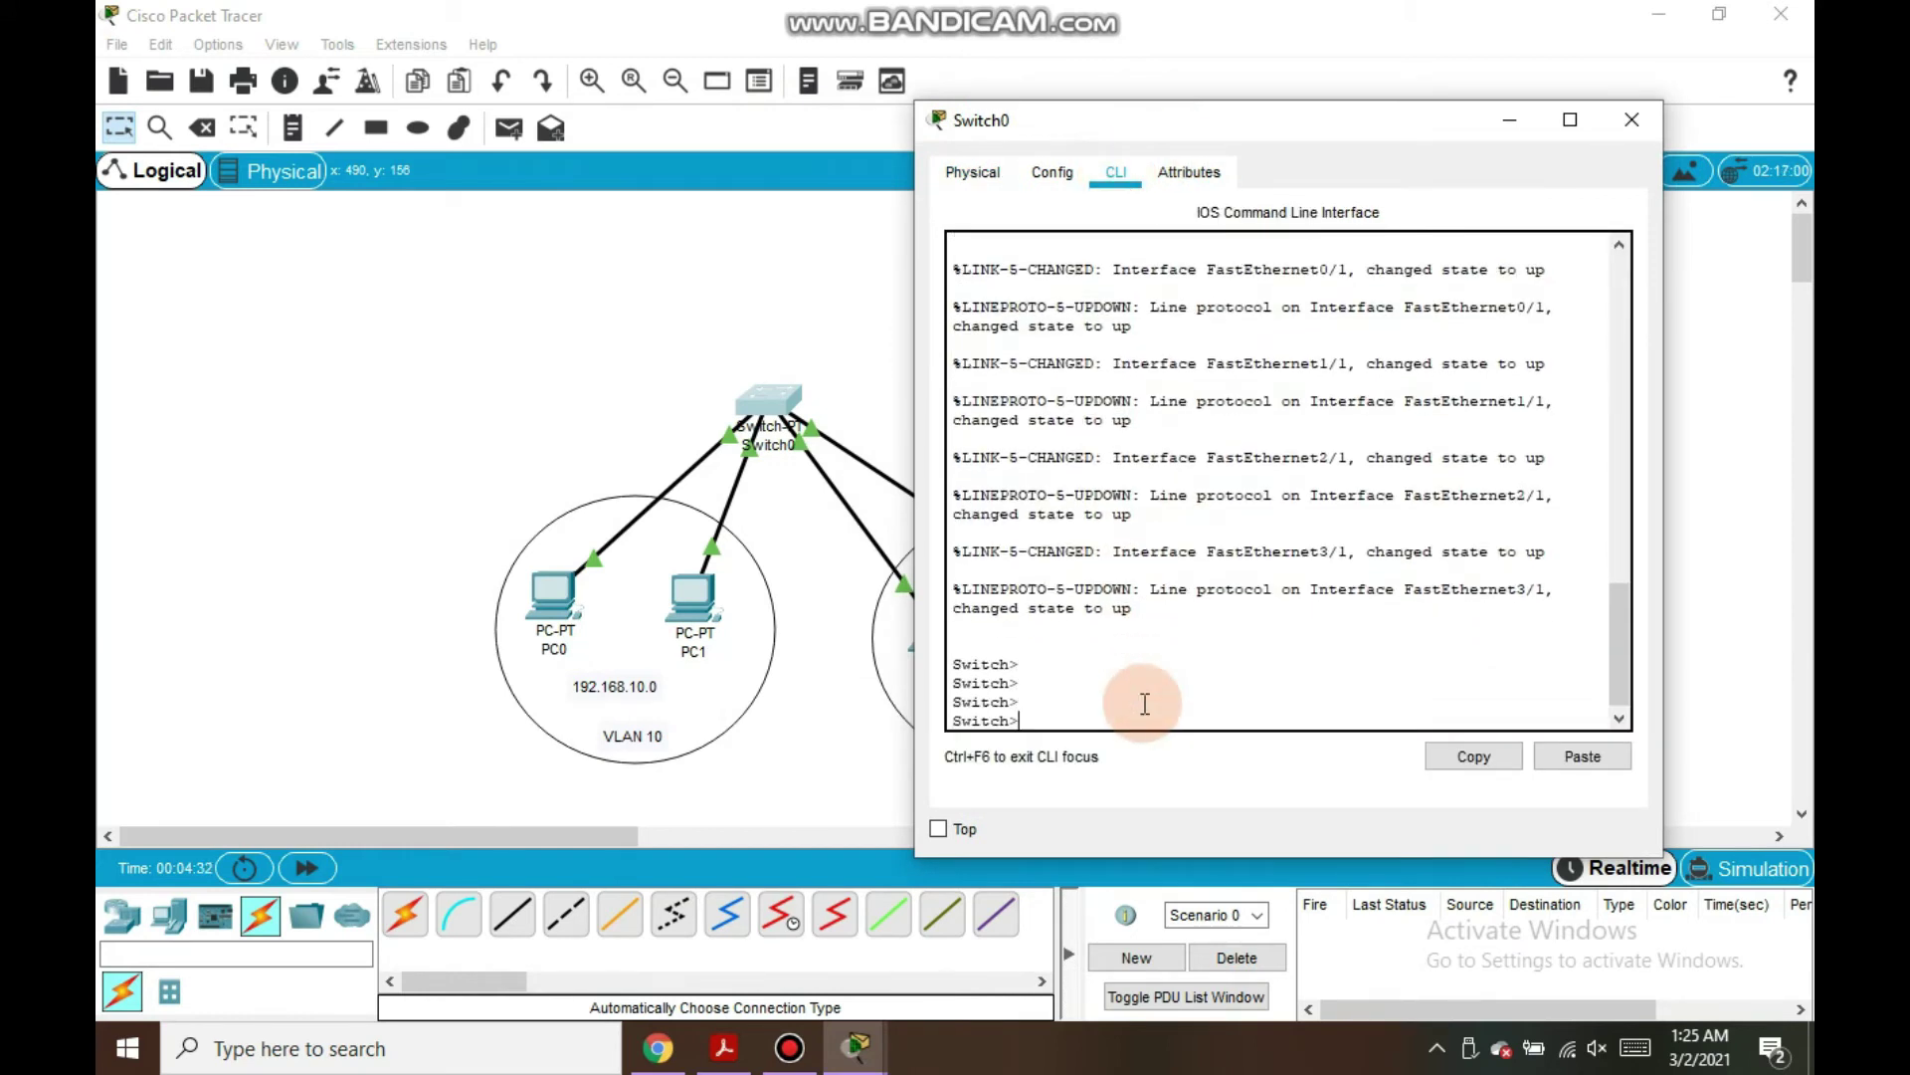
Enter privileged mode on Switch0 with EN and start global configuration mode from the terminal
text(EN)
key(Return)
key(Return)
key(Return)
key(Return)
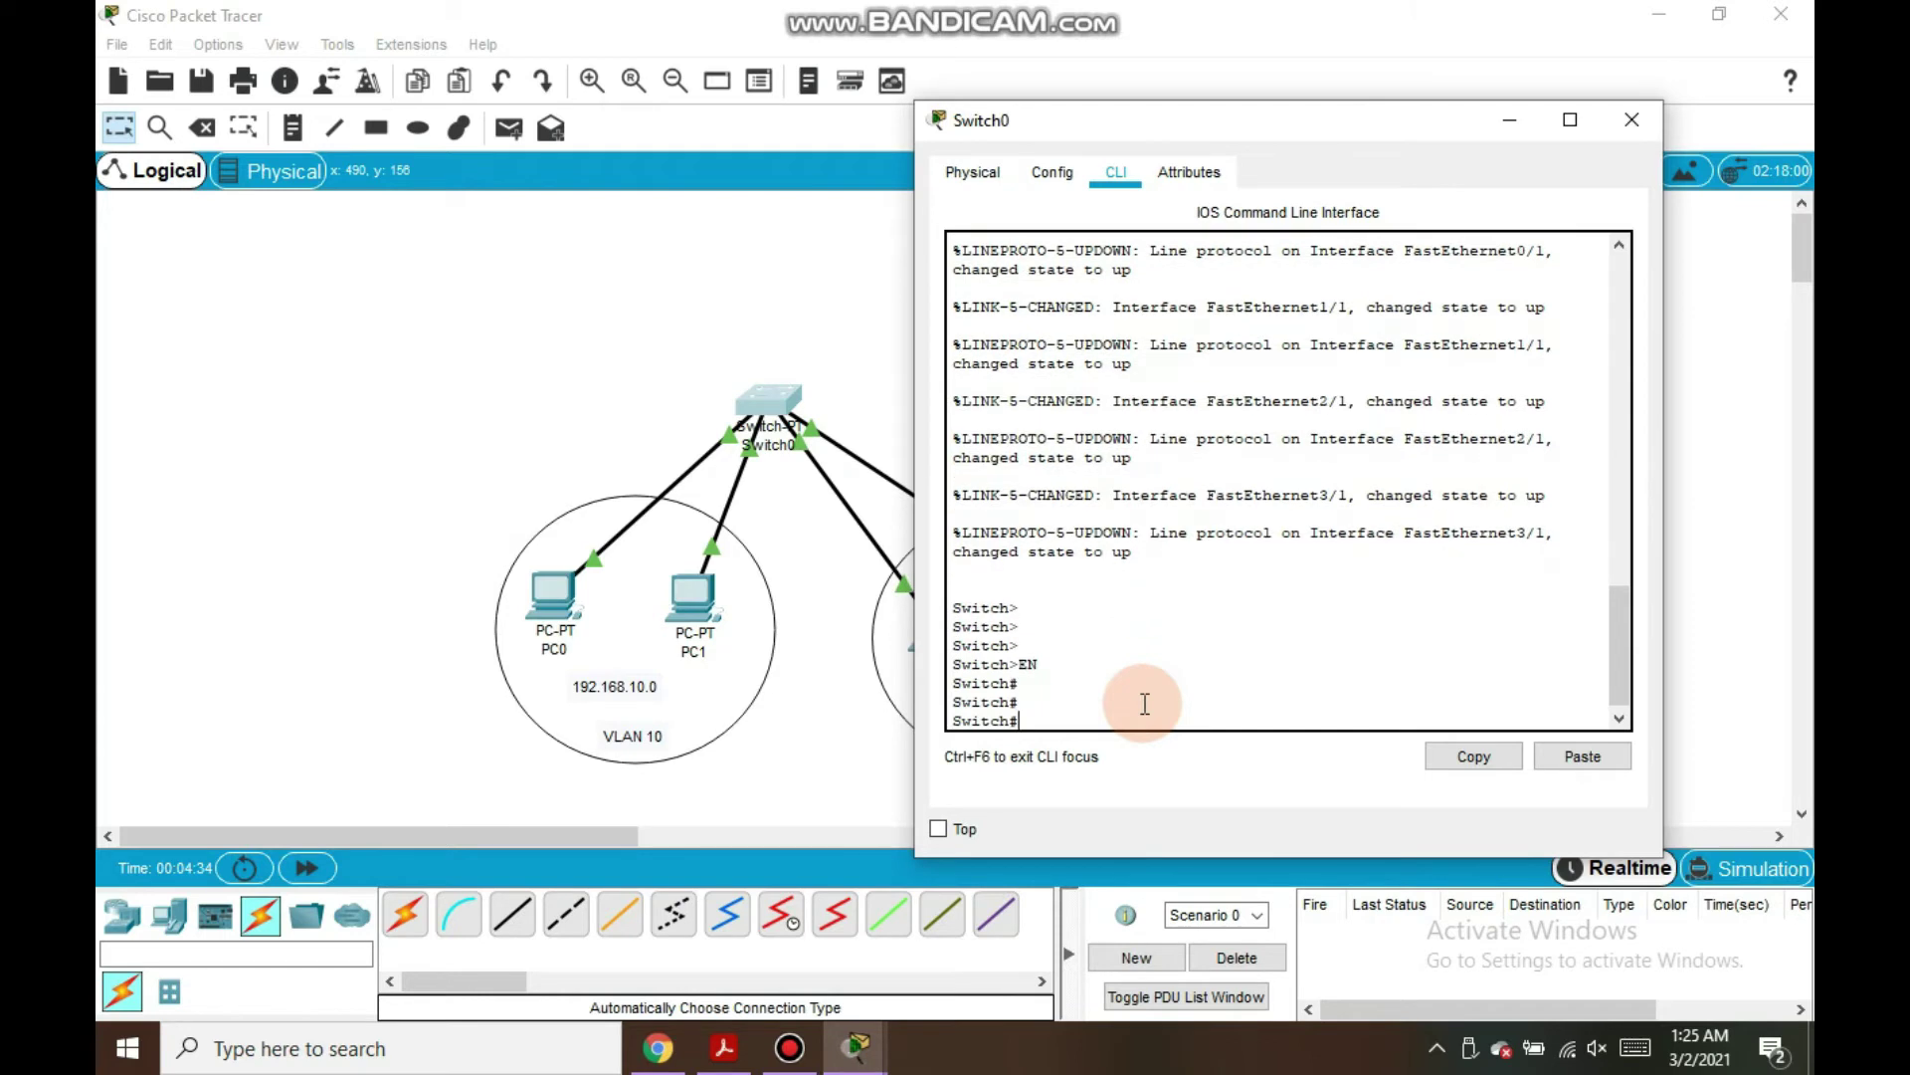
text(confi)
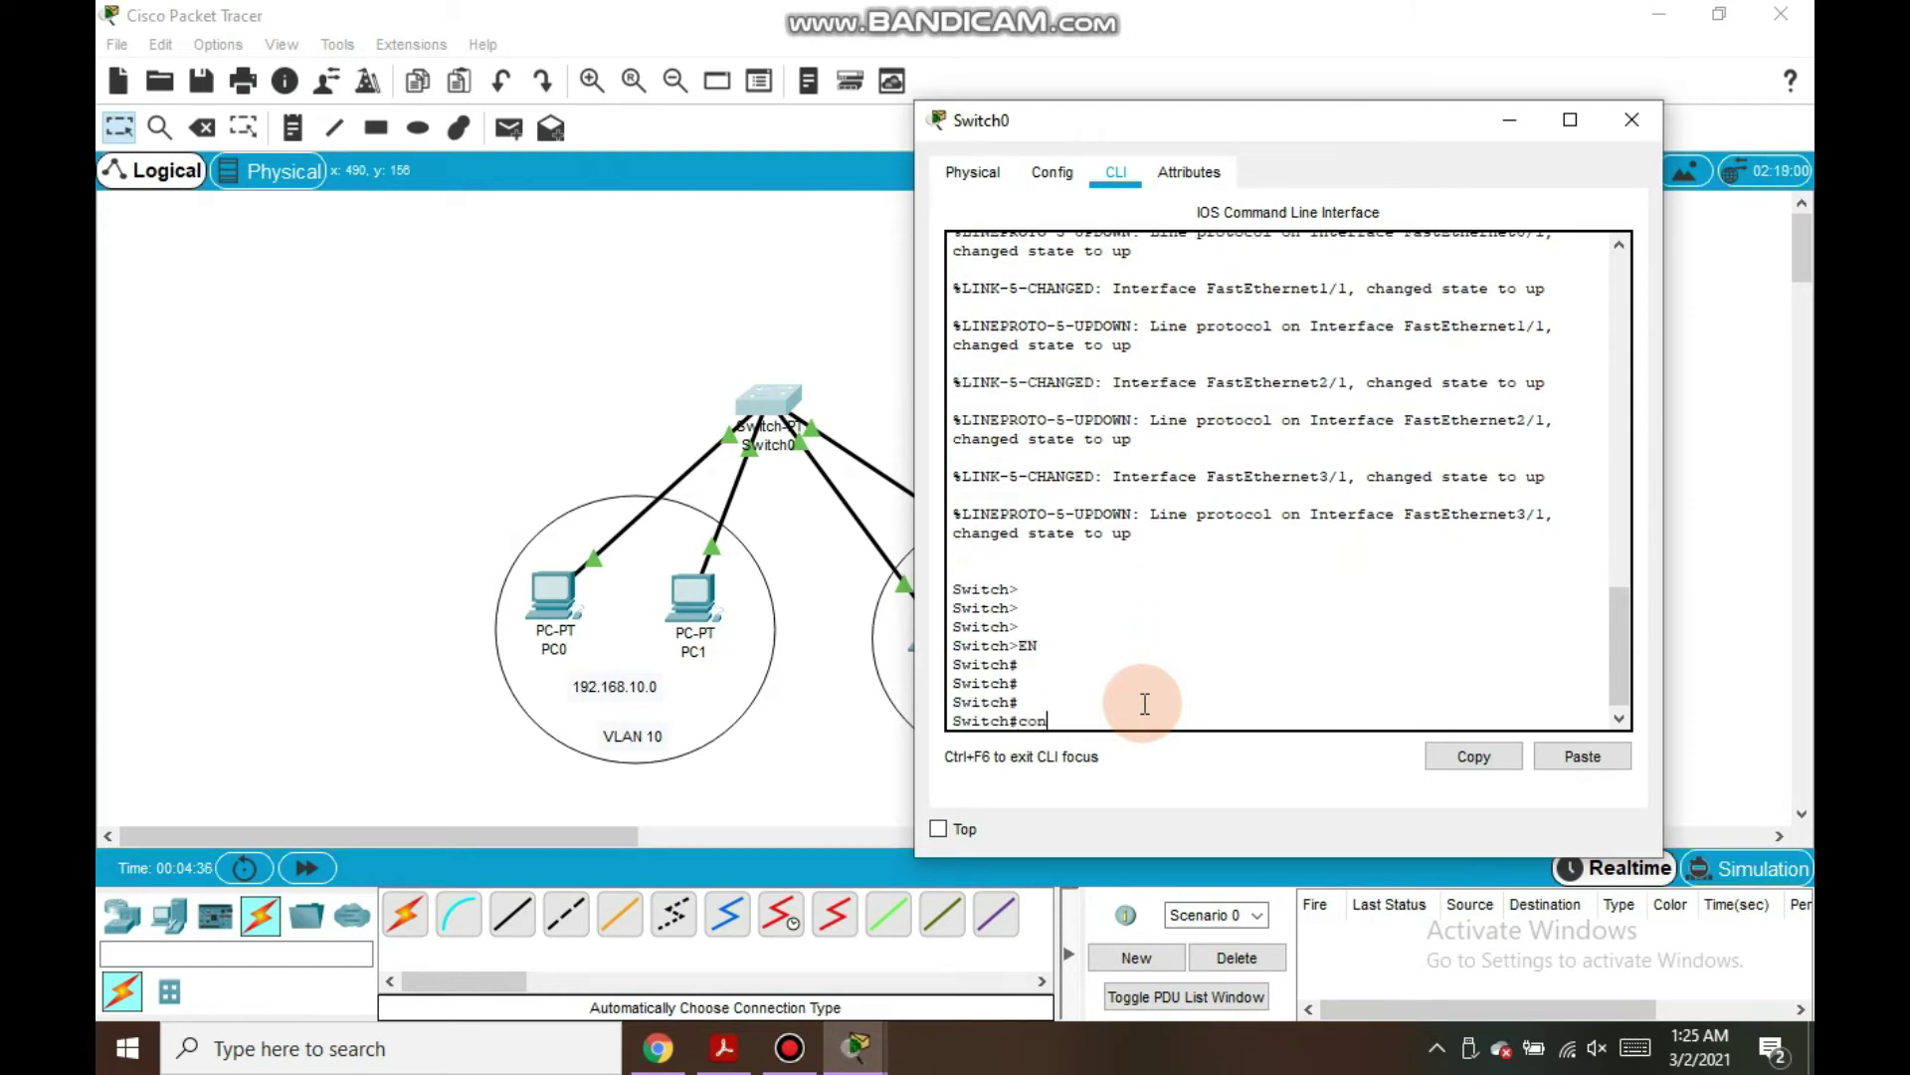
key(Return)
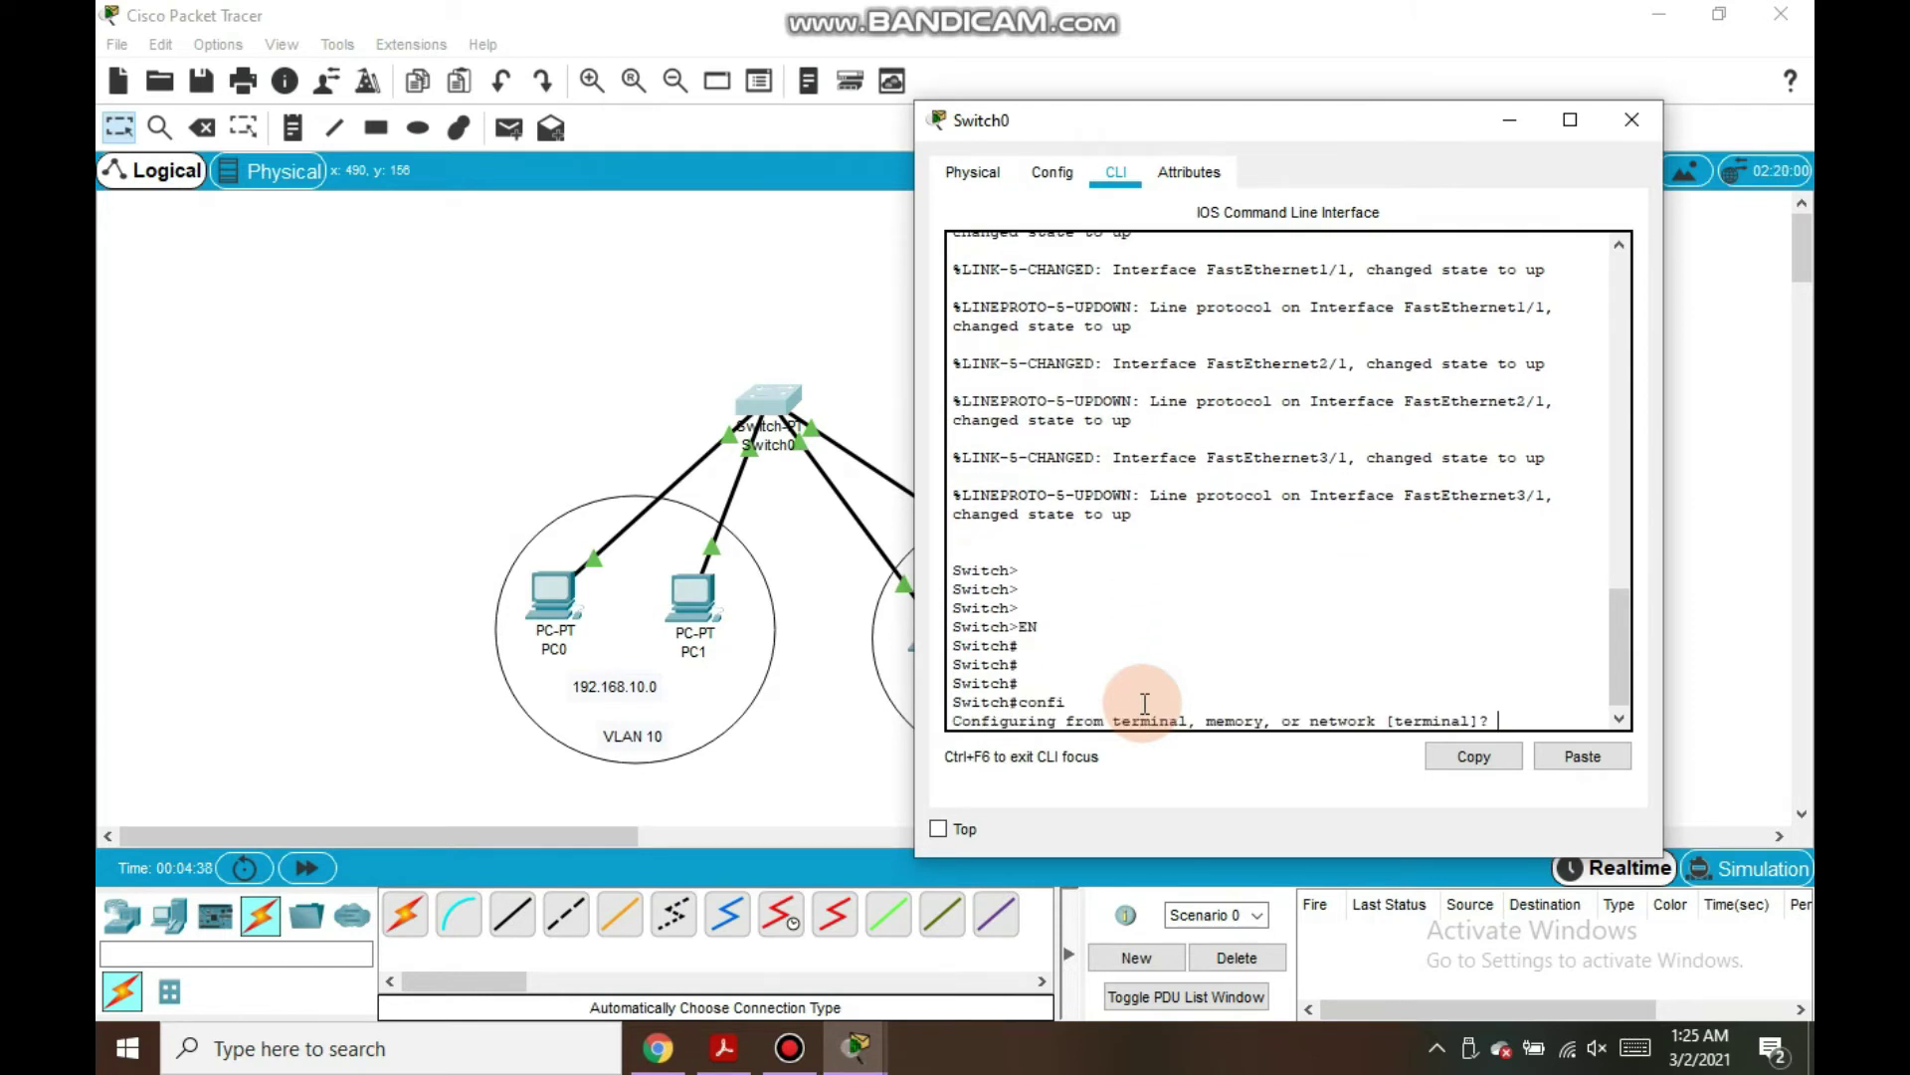
key(Return)
key(Return)
key(Return)
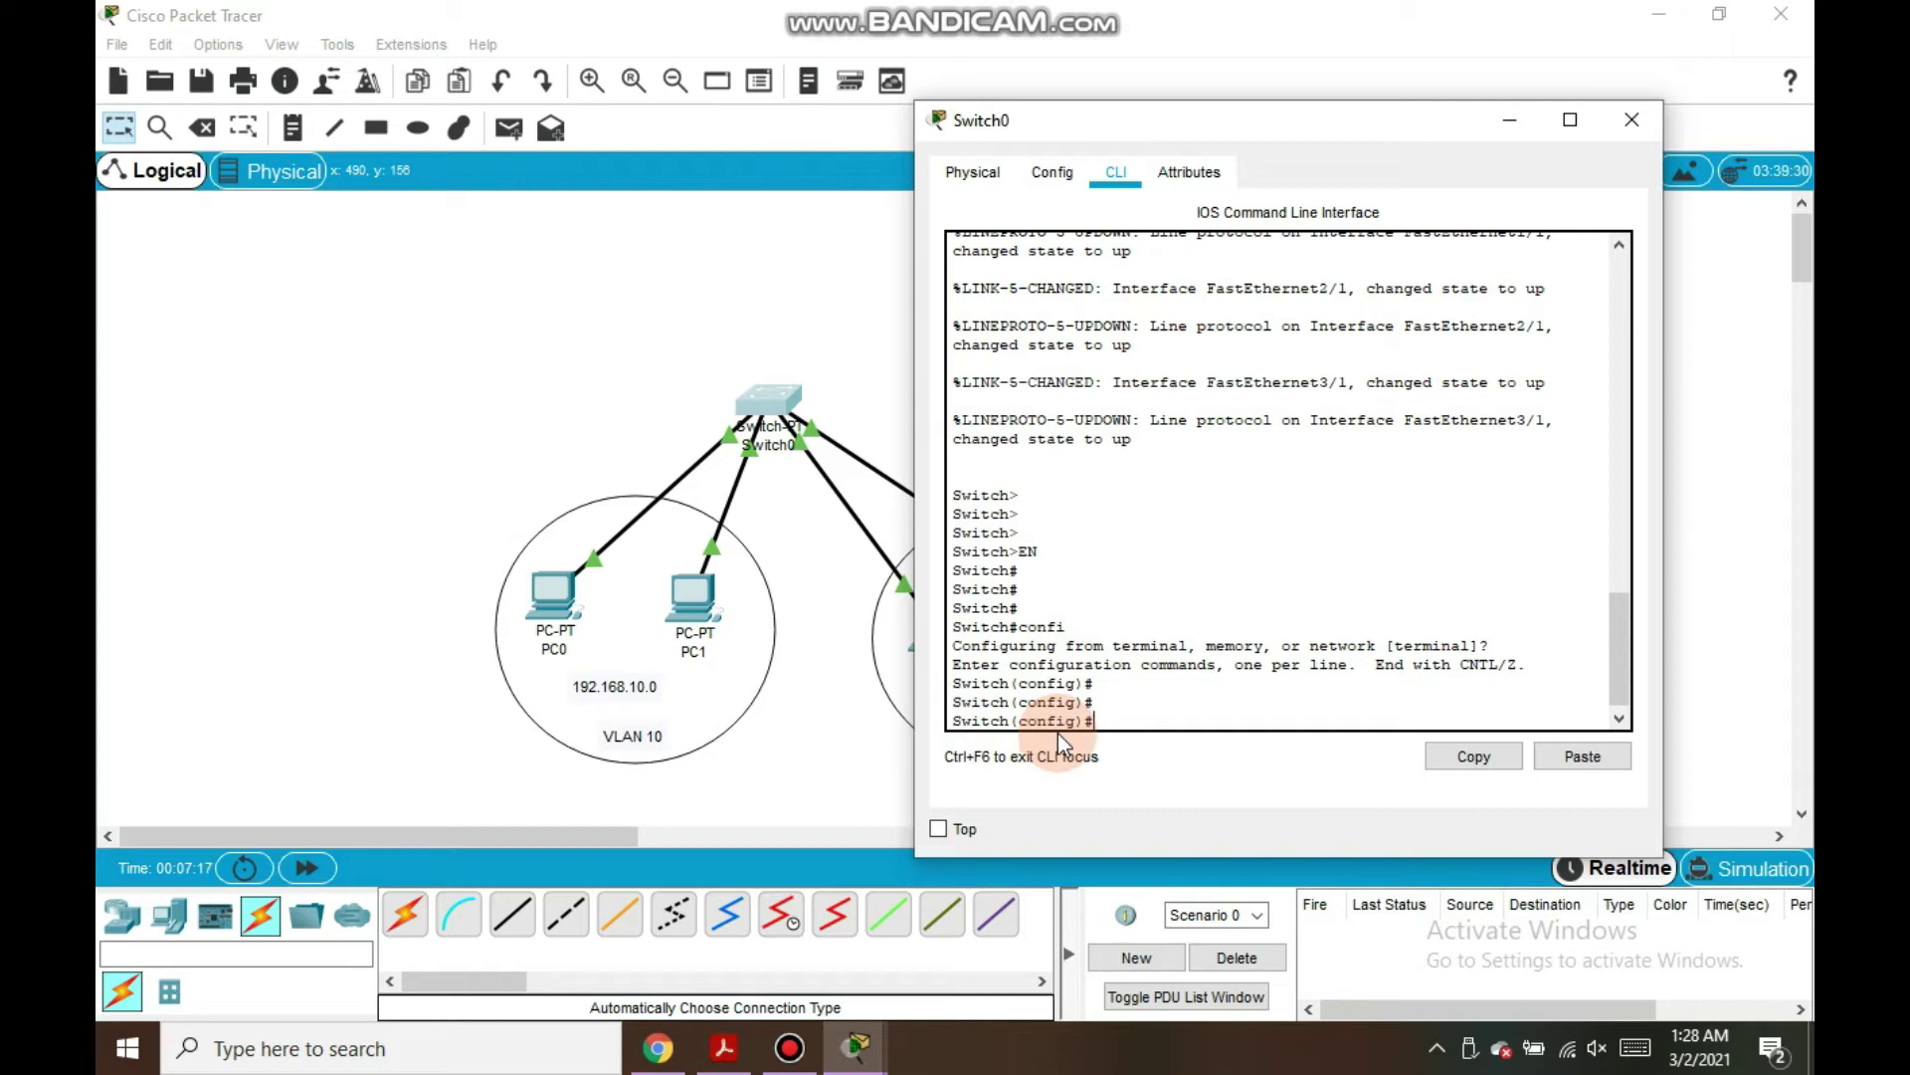
Create VLAN 10 on Switch0, name it vlanone, and exit back to global configuration mode
text(vlan 10)
key(Return)
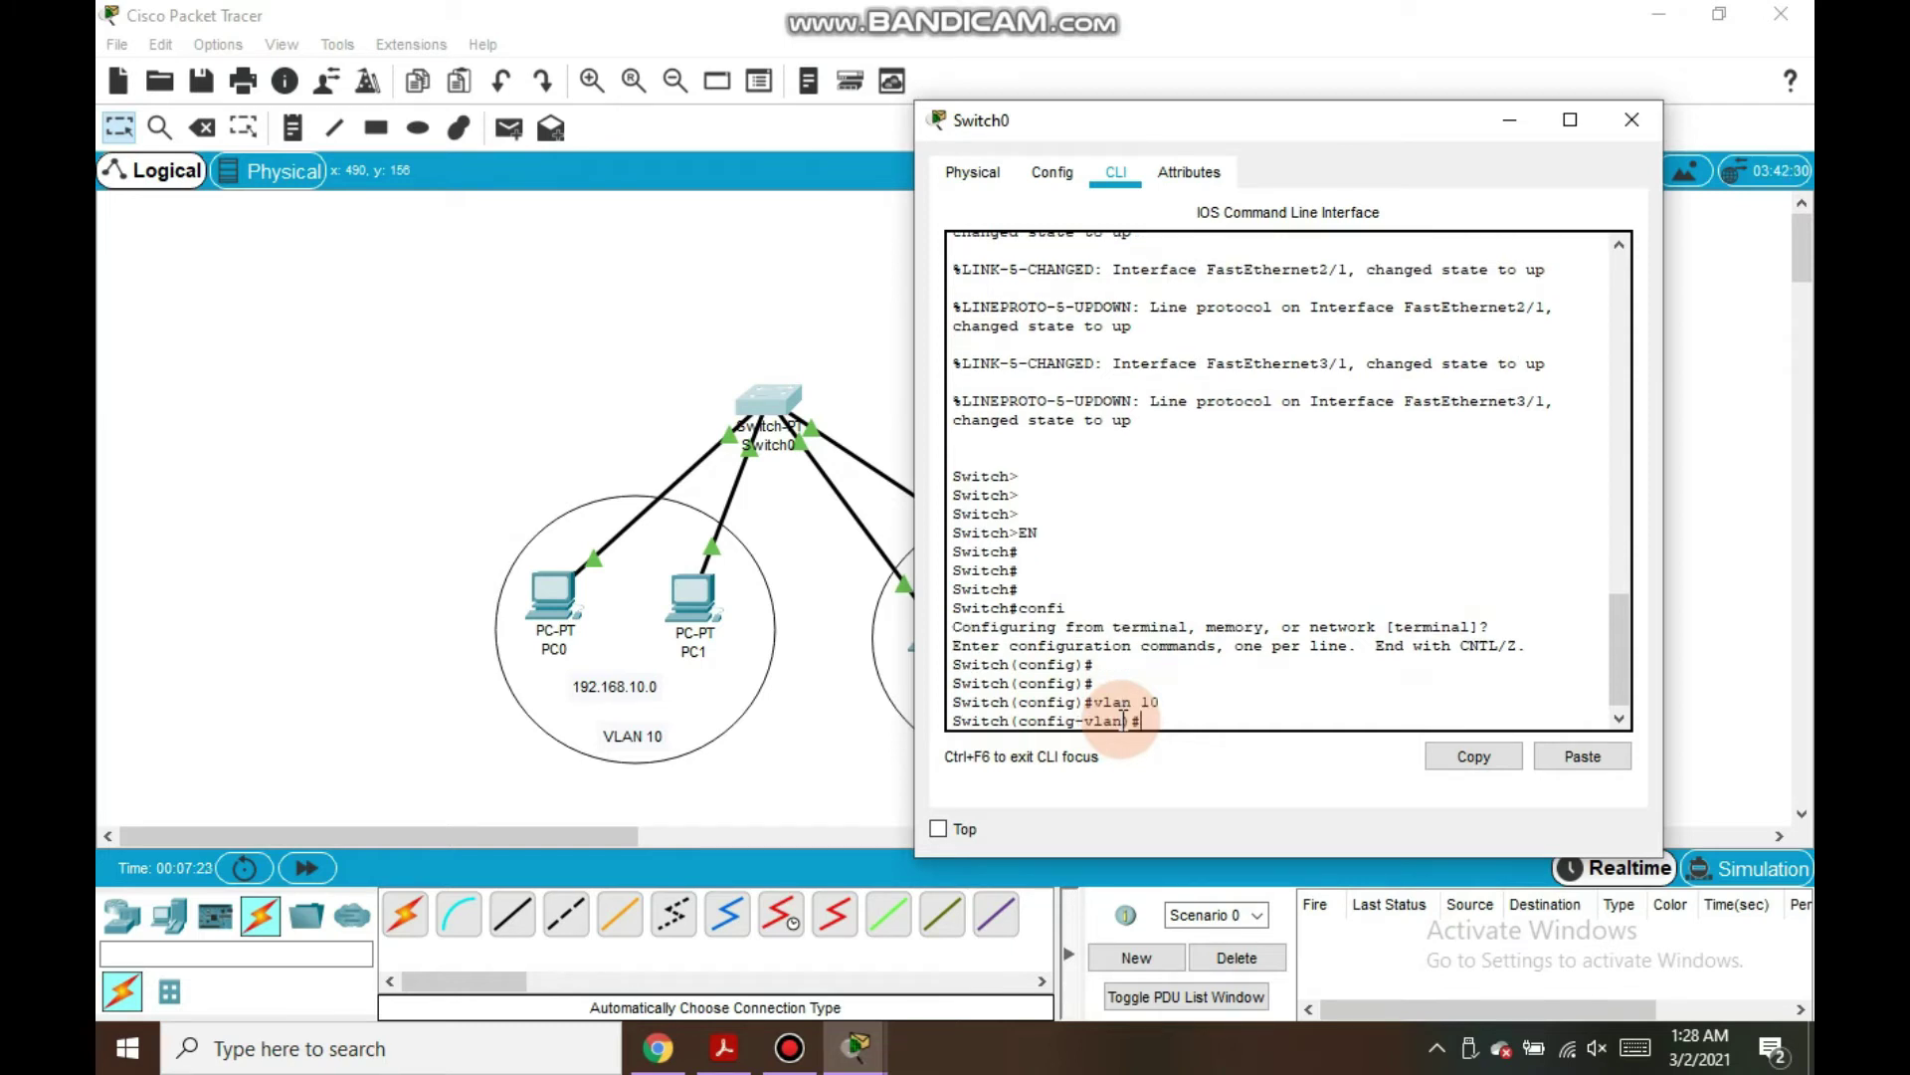
text(name)
text( vlan)
text(1)
text(one)
key(Return)
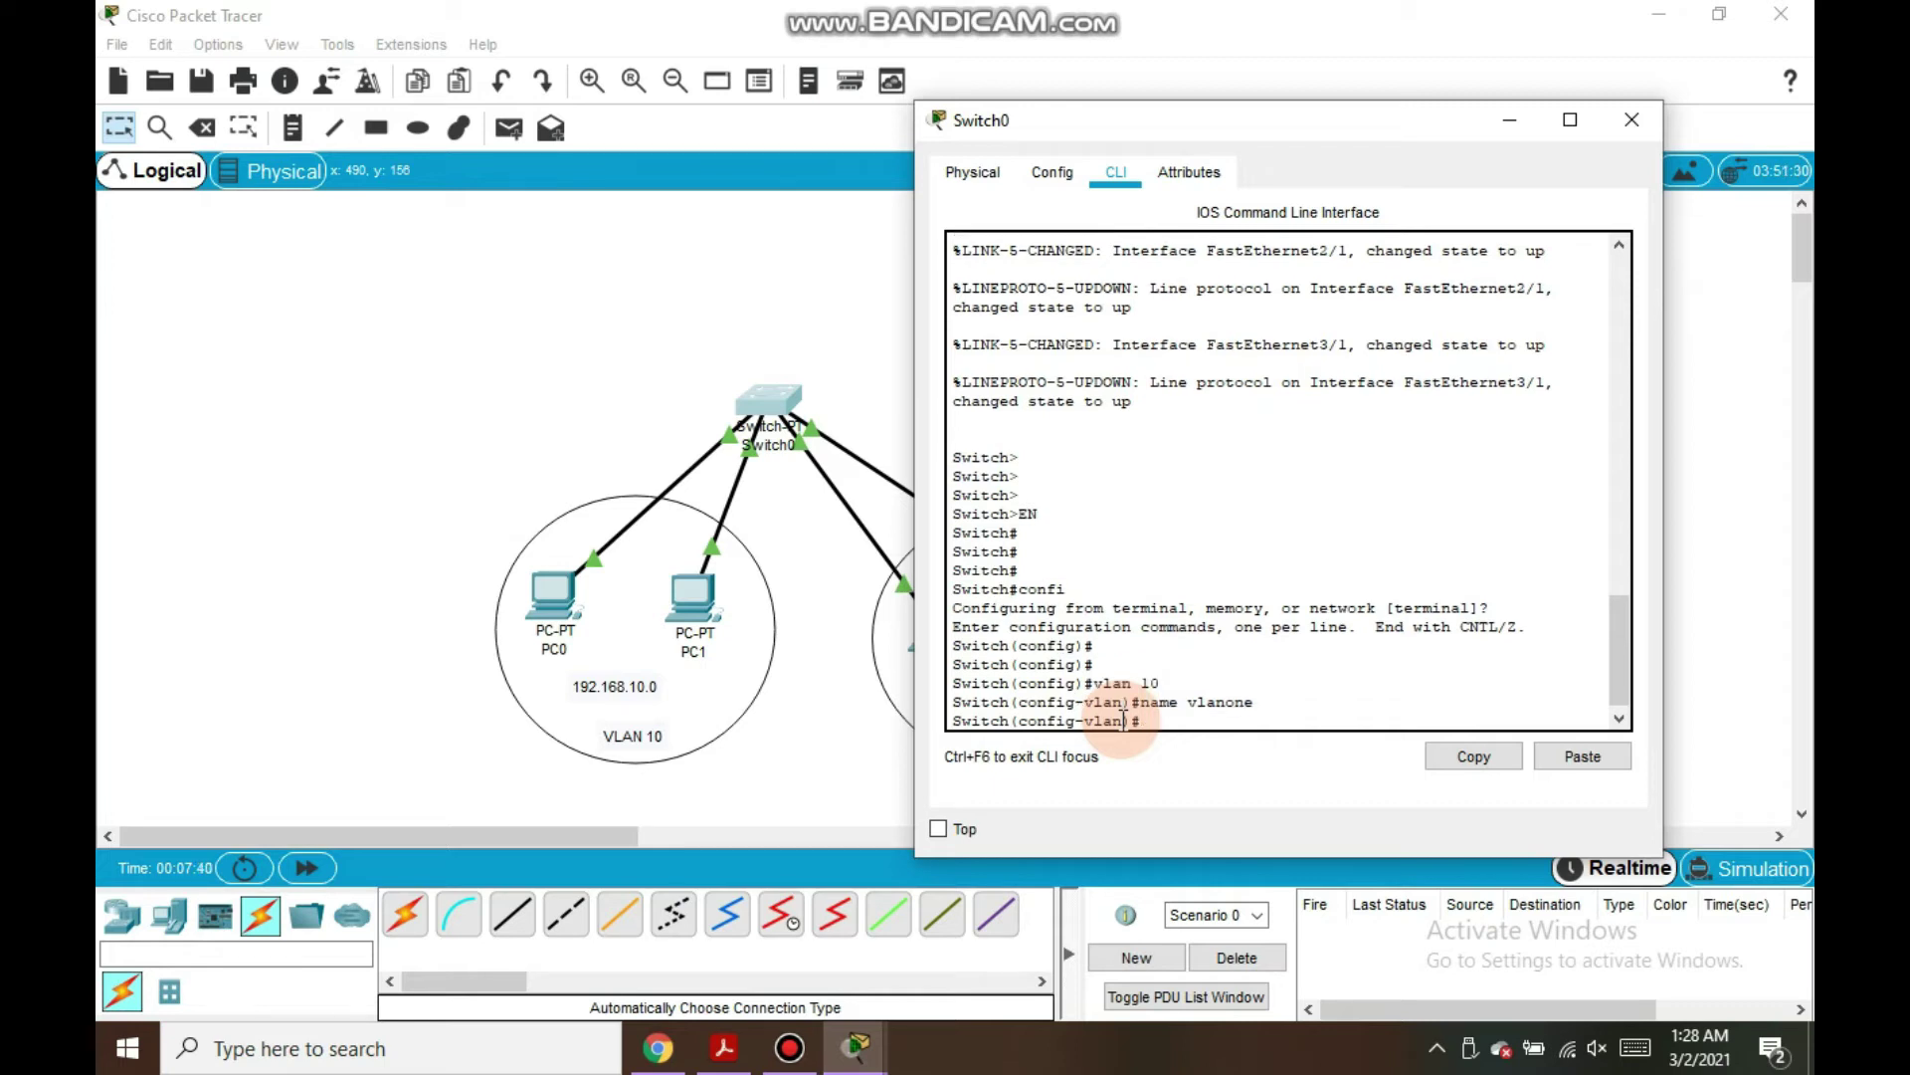
text(exit)
key(Return)
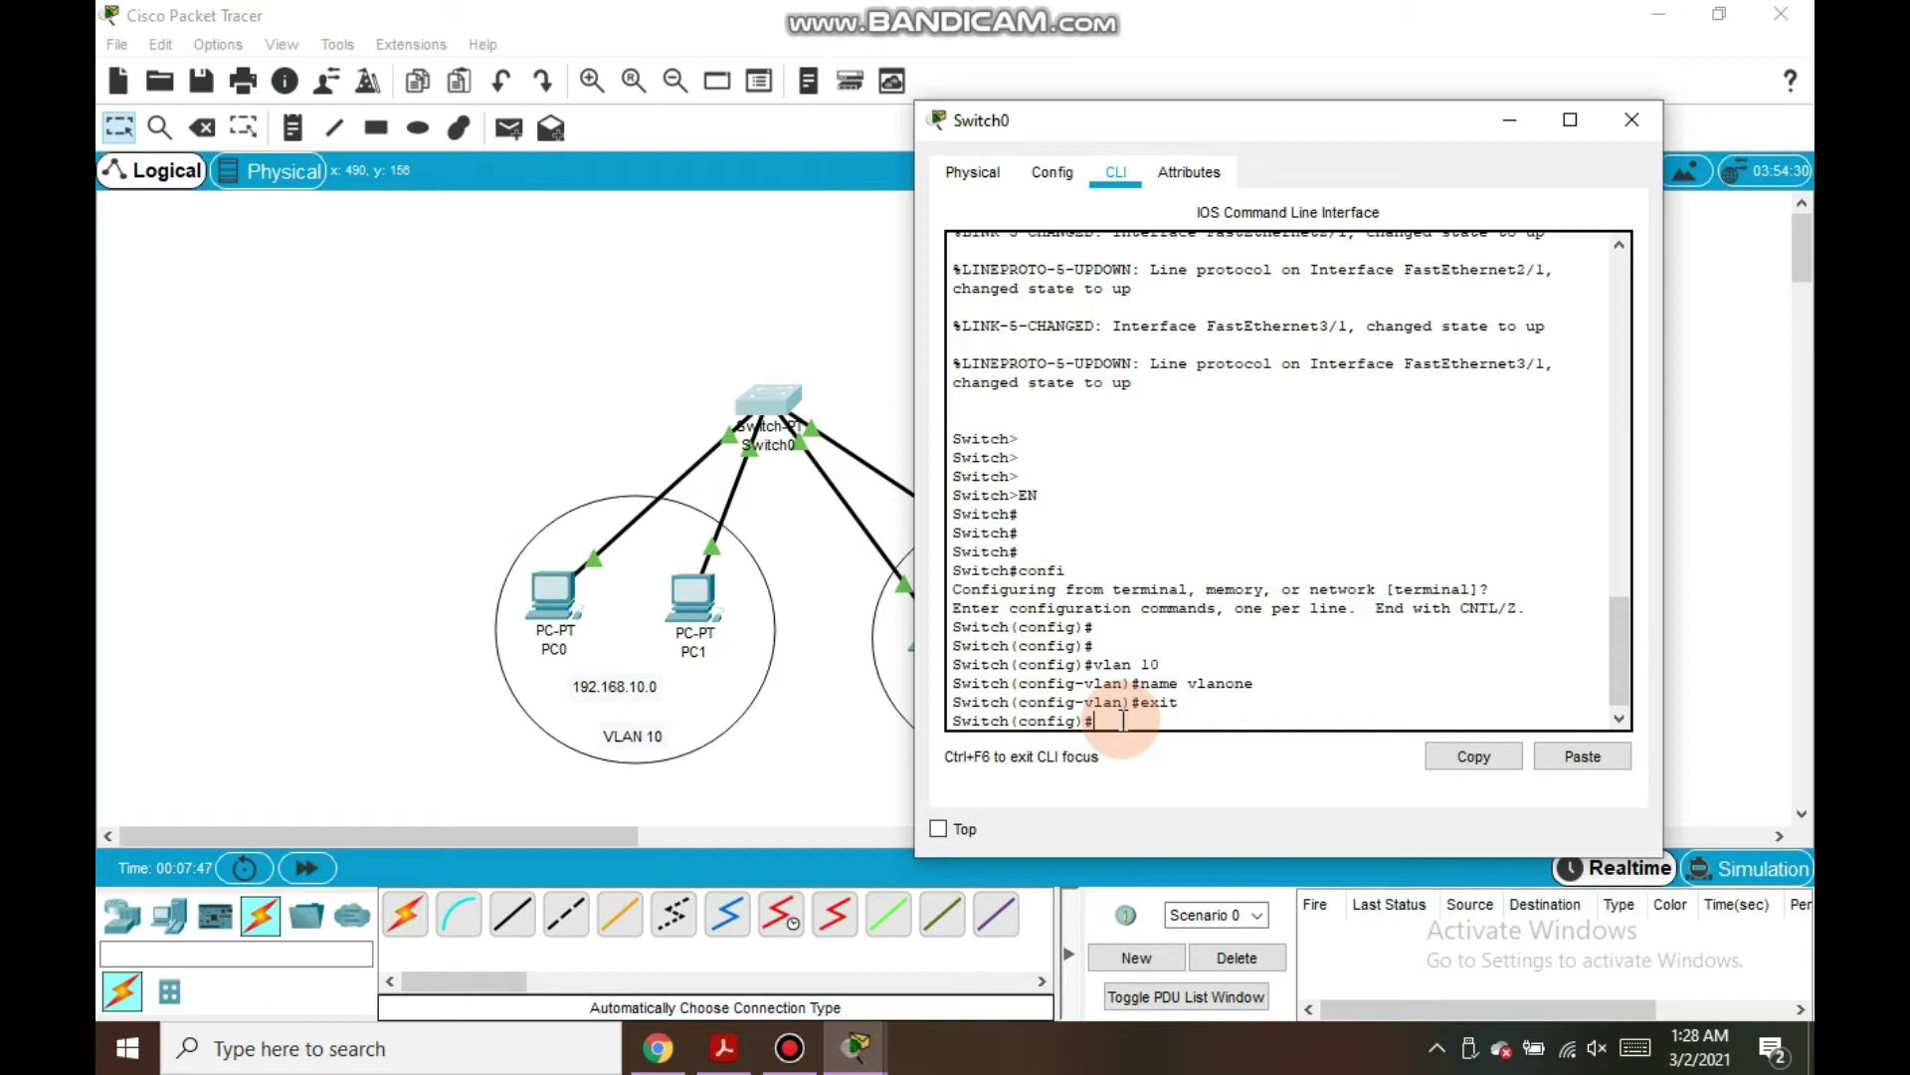
Create VLAN 20 on Switch0, name it vlantwo, and exit back to global configuration mode
text(vlan 20)
key(Return)
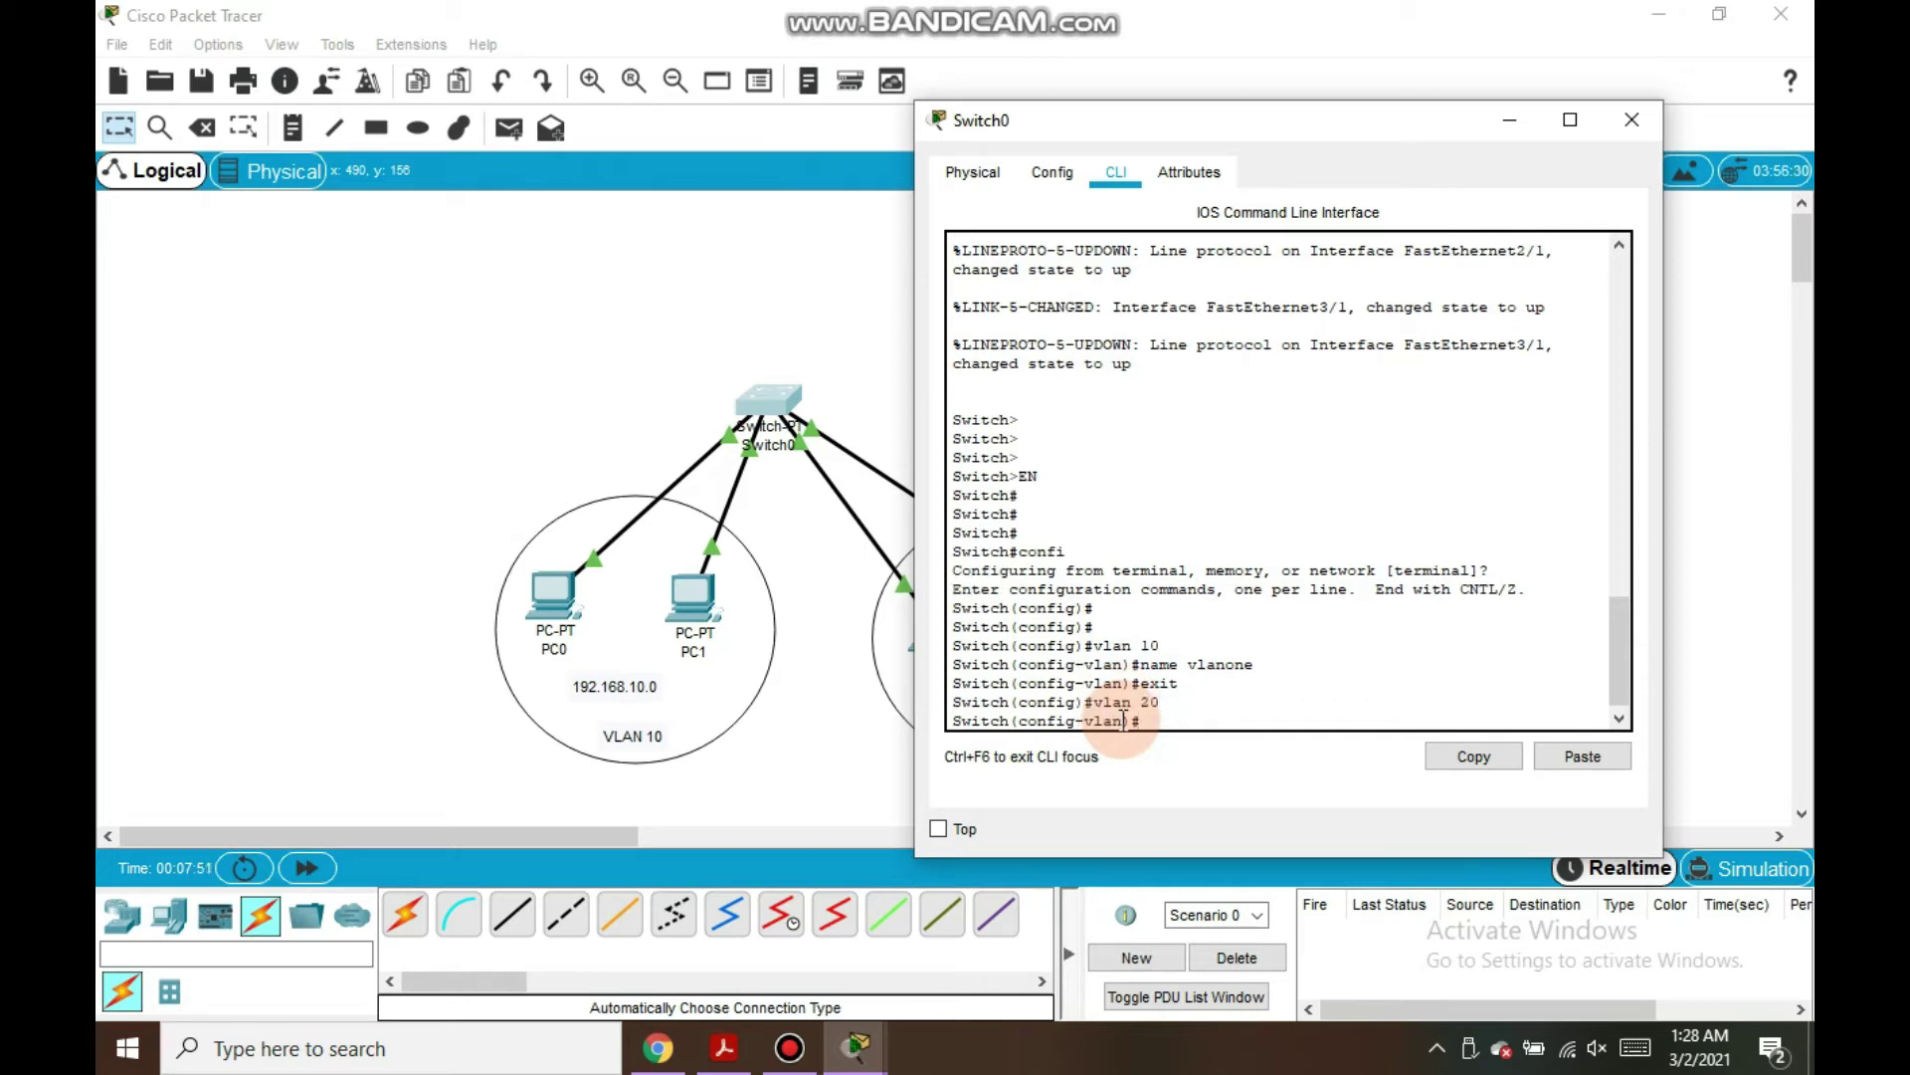
key(Return)
text(name vlan2)
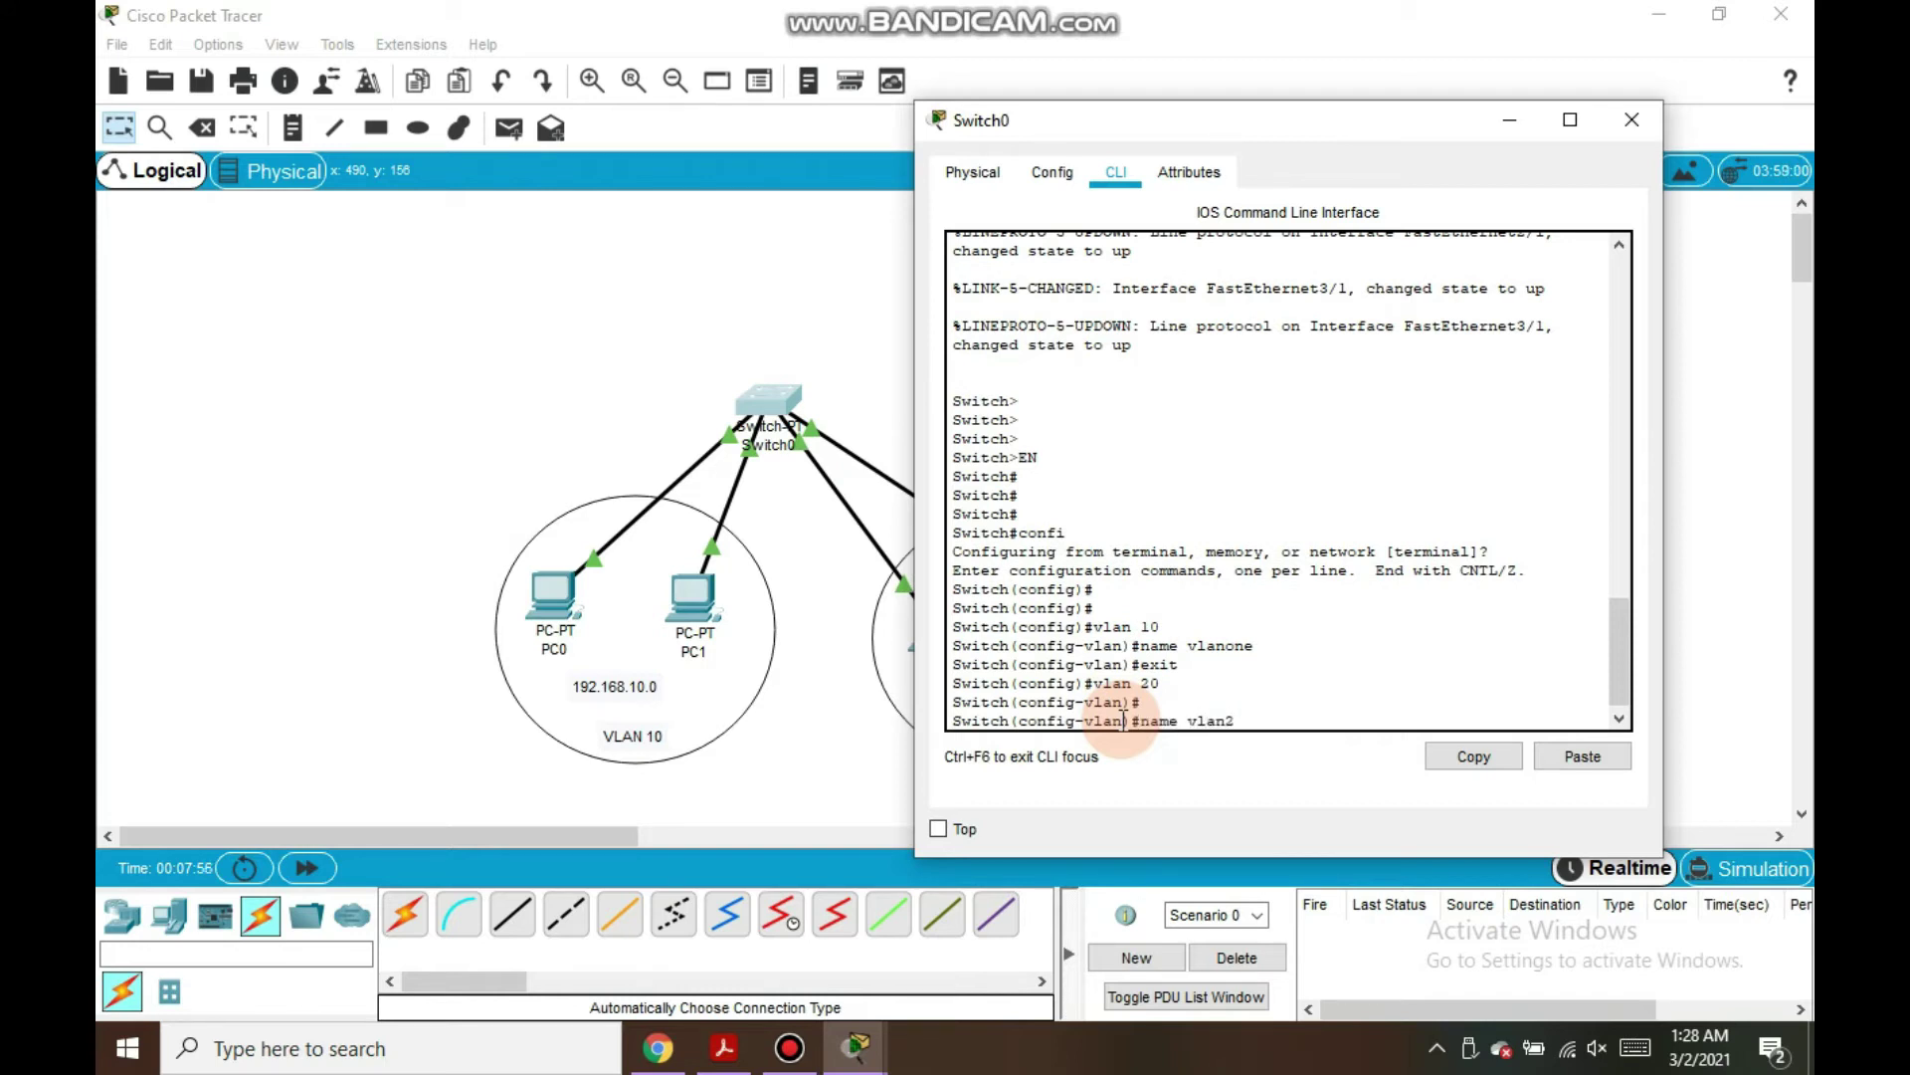
key(BackSpace)
text(two)
key(Return)
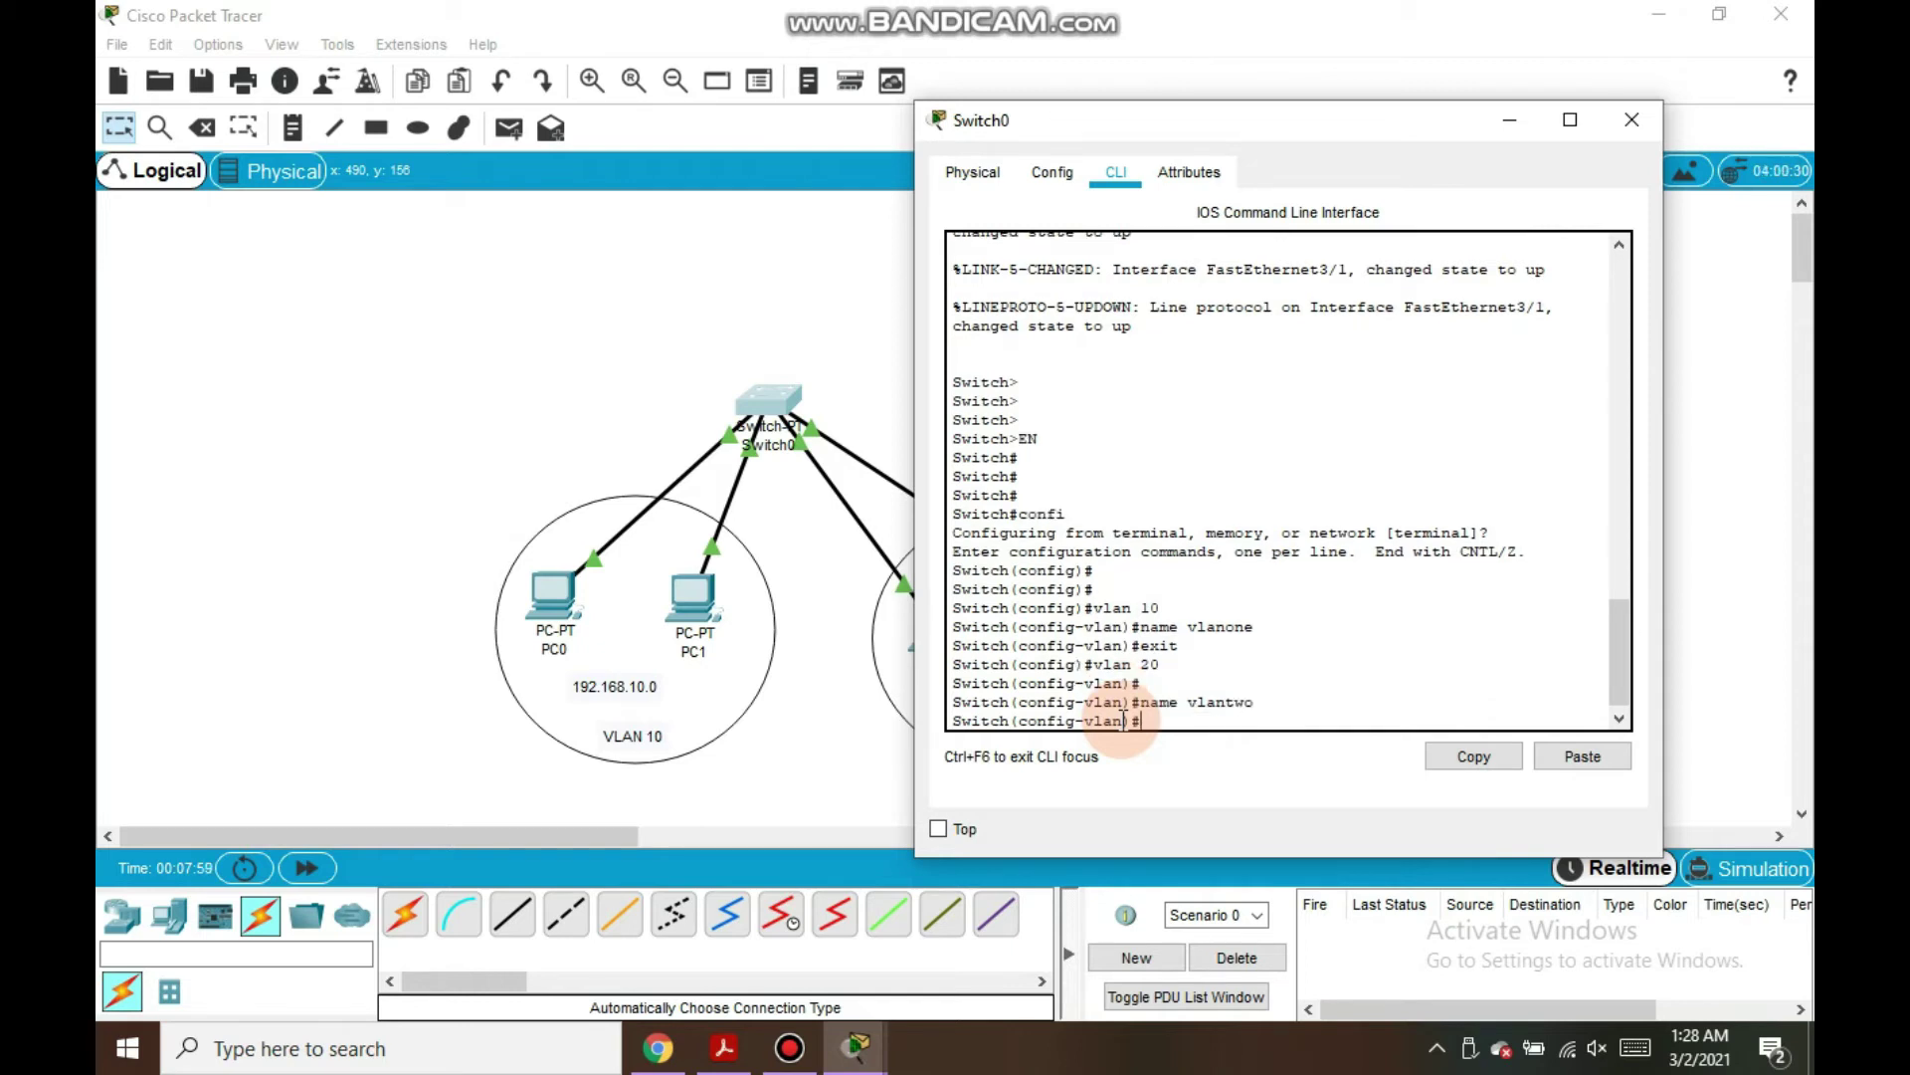
text(exit)
key(Return)
key(Return)
key(Return)
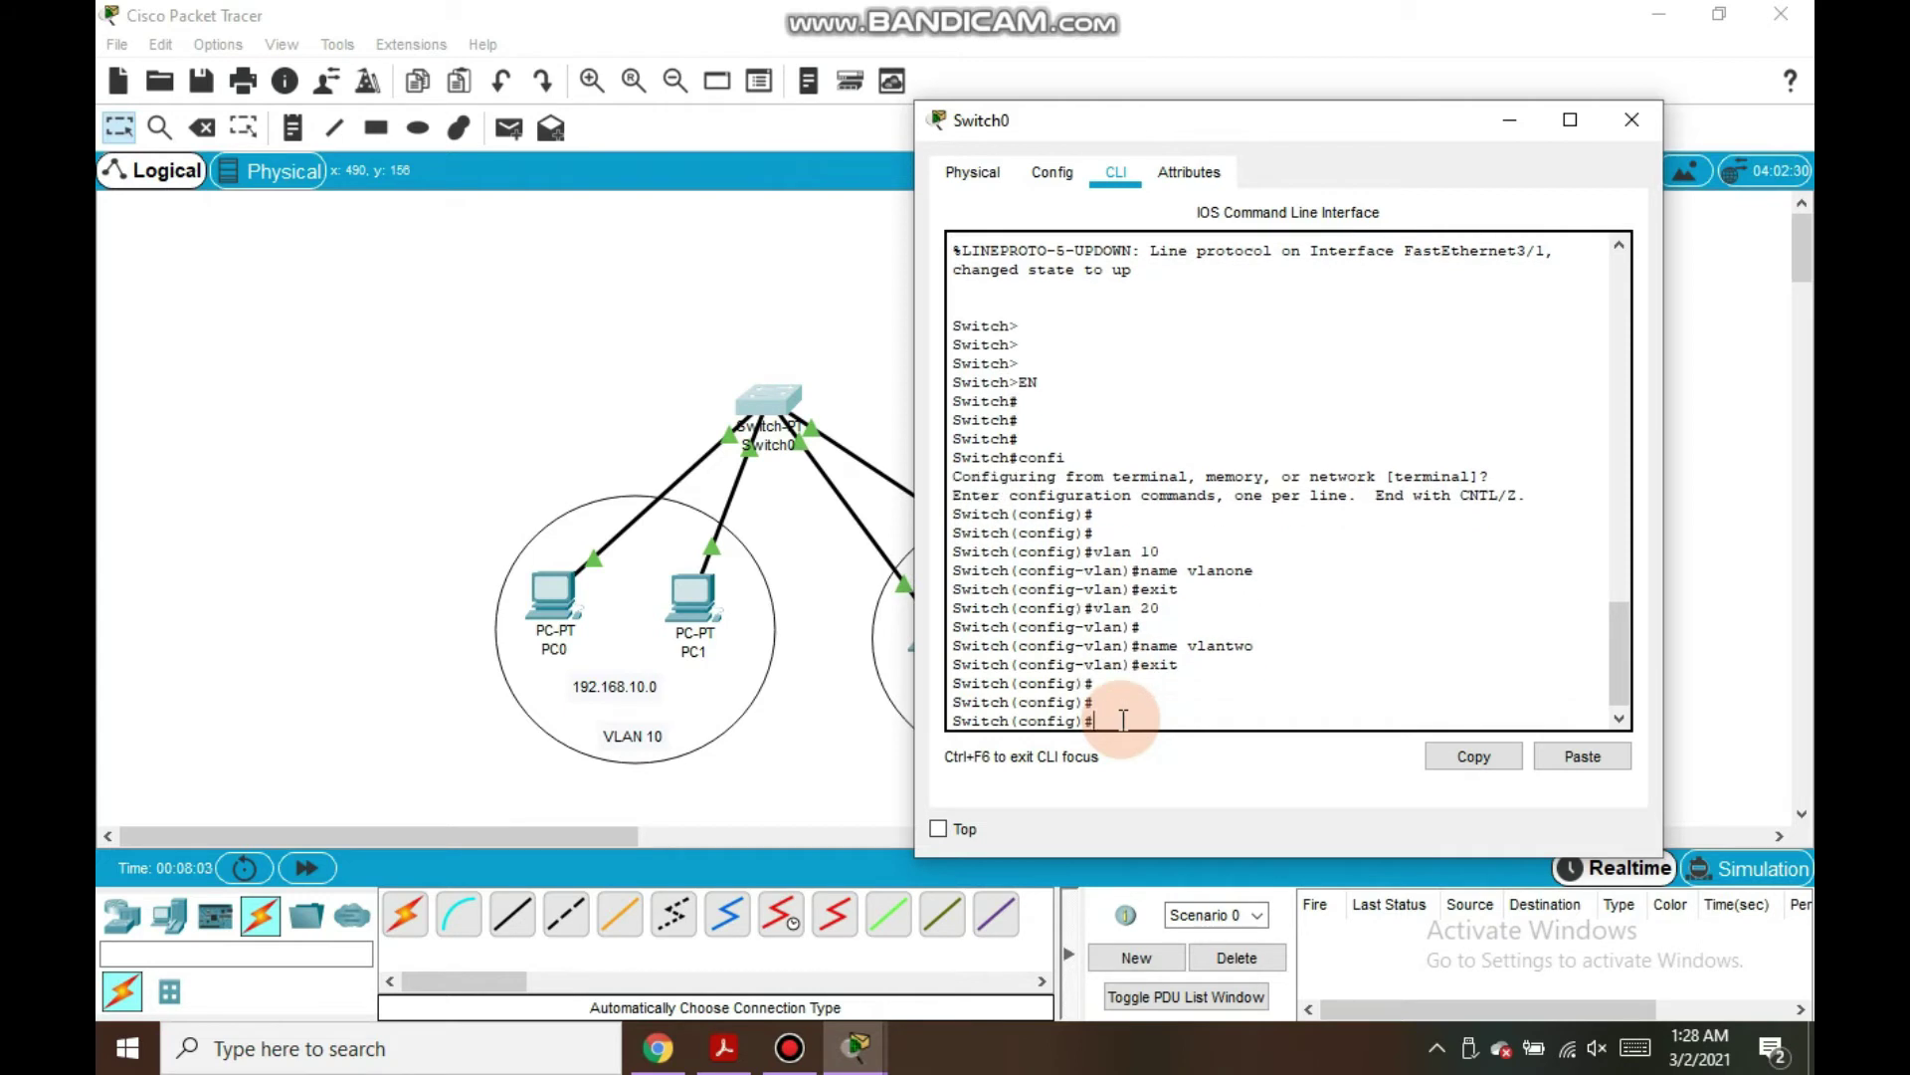
Return Switch0 to privileged mode and run show vlan to examine the VLAN names, status and assigned ports
text(exit)
key(Return)
key(Return)
key(Return)
text(show)
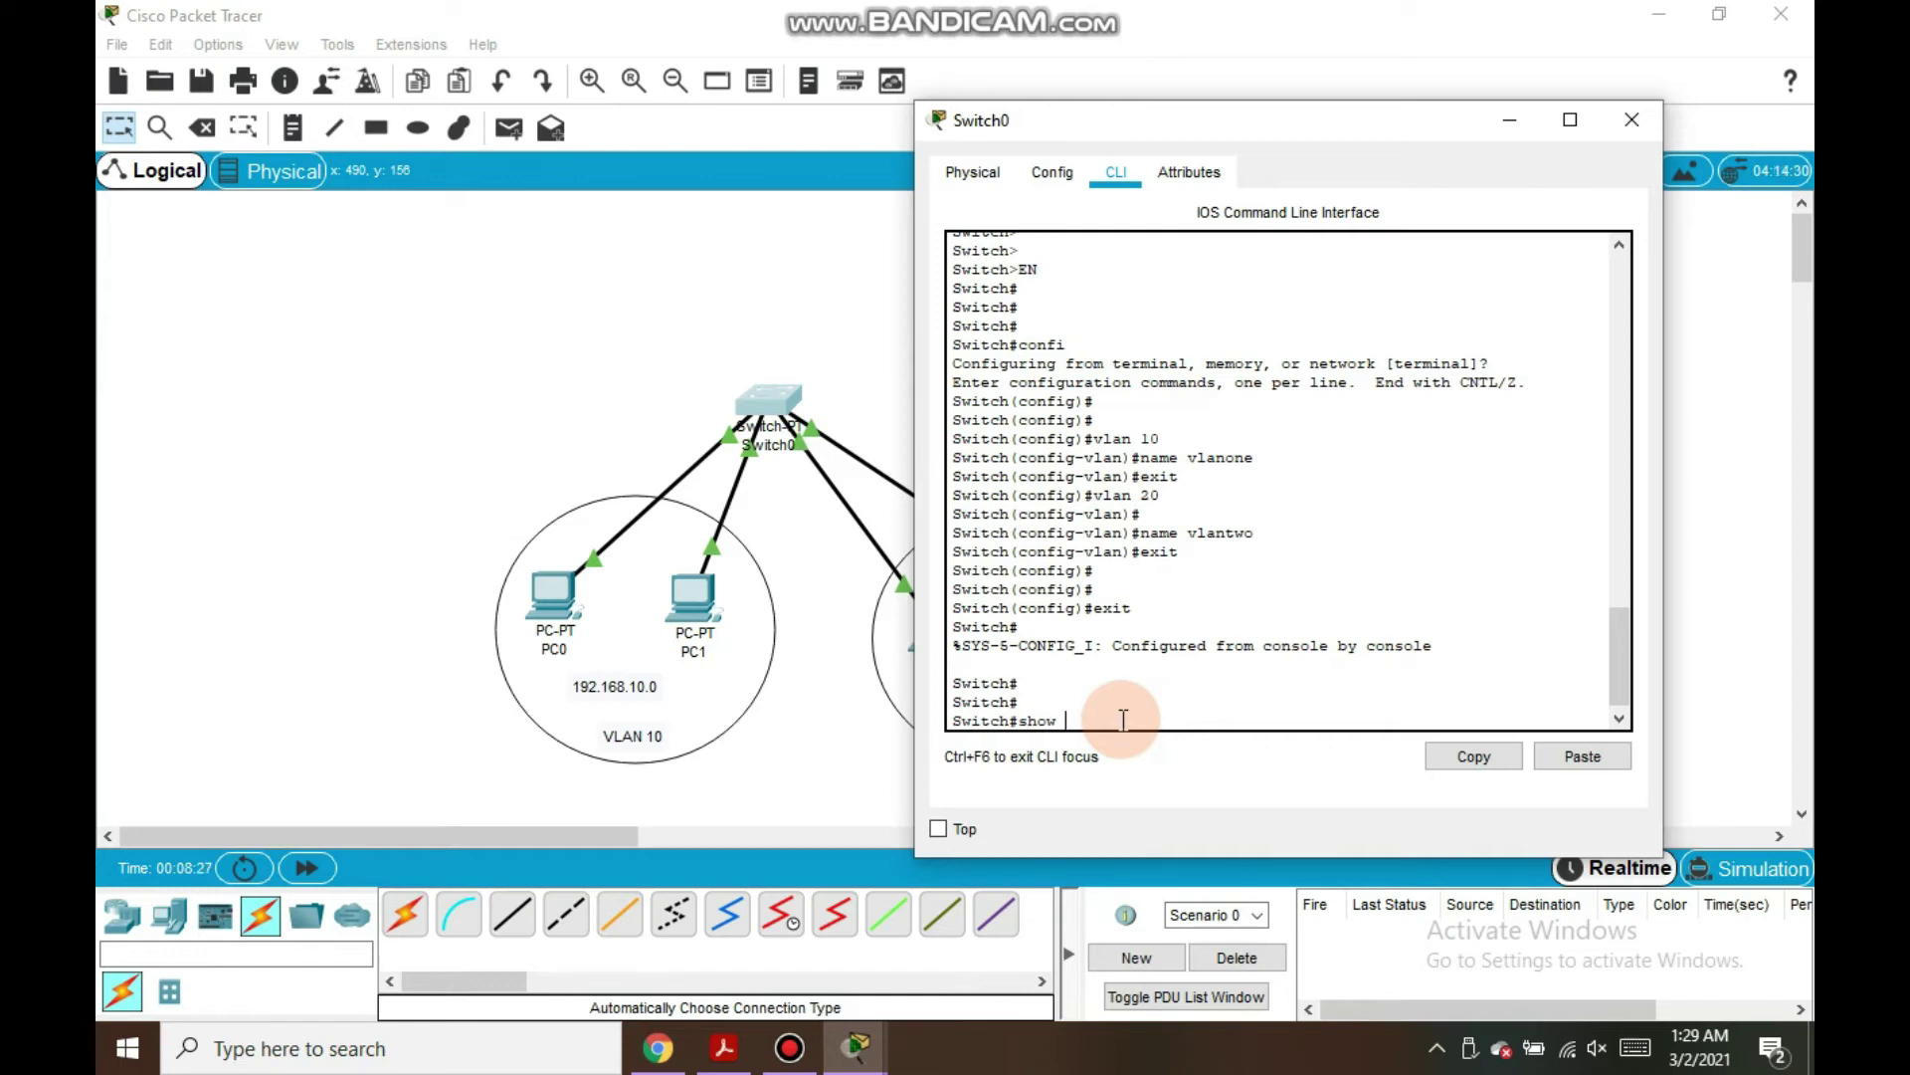
text(vlan)
key(Return)
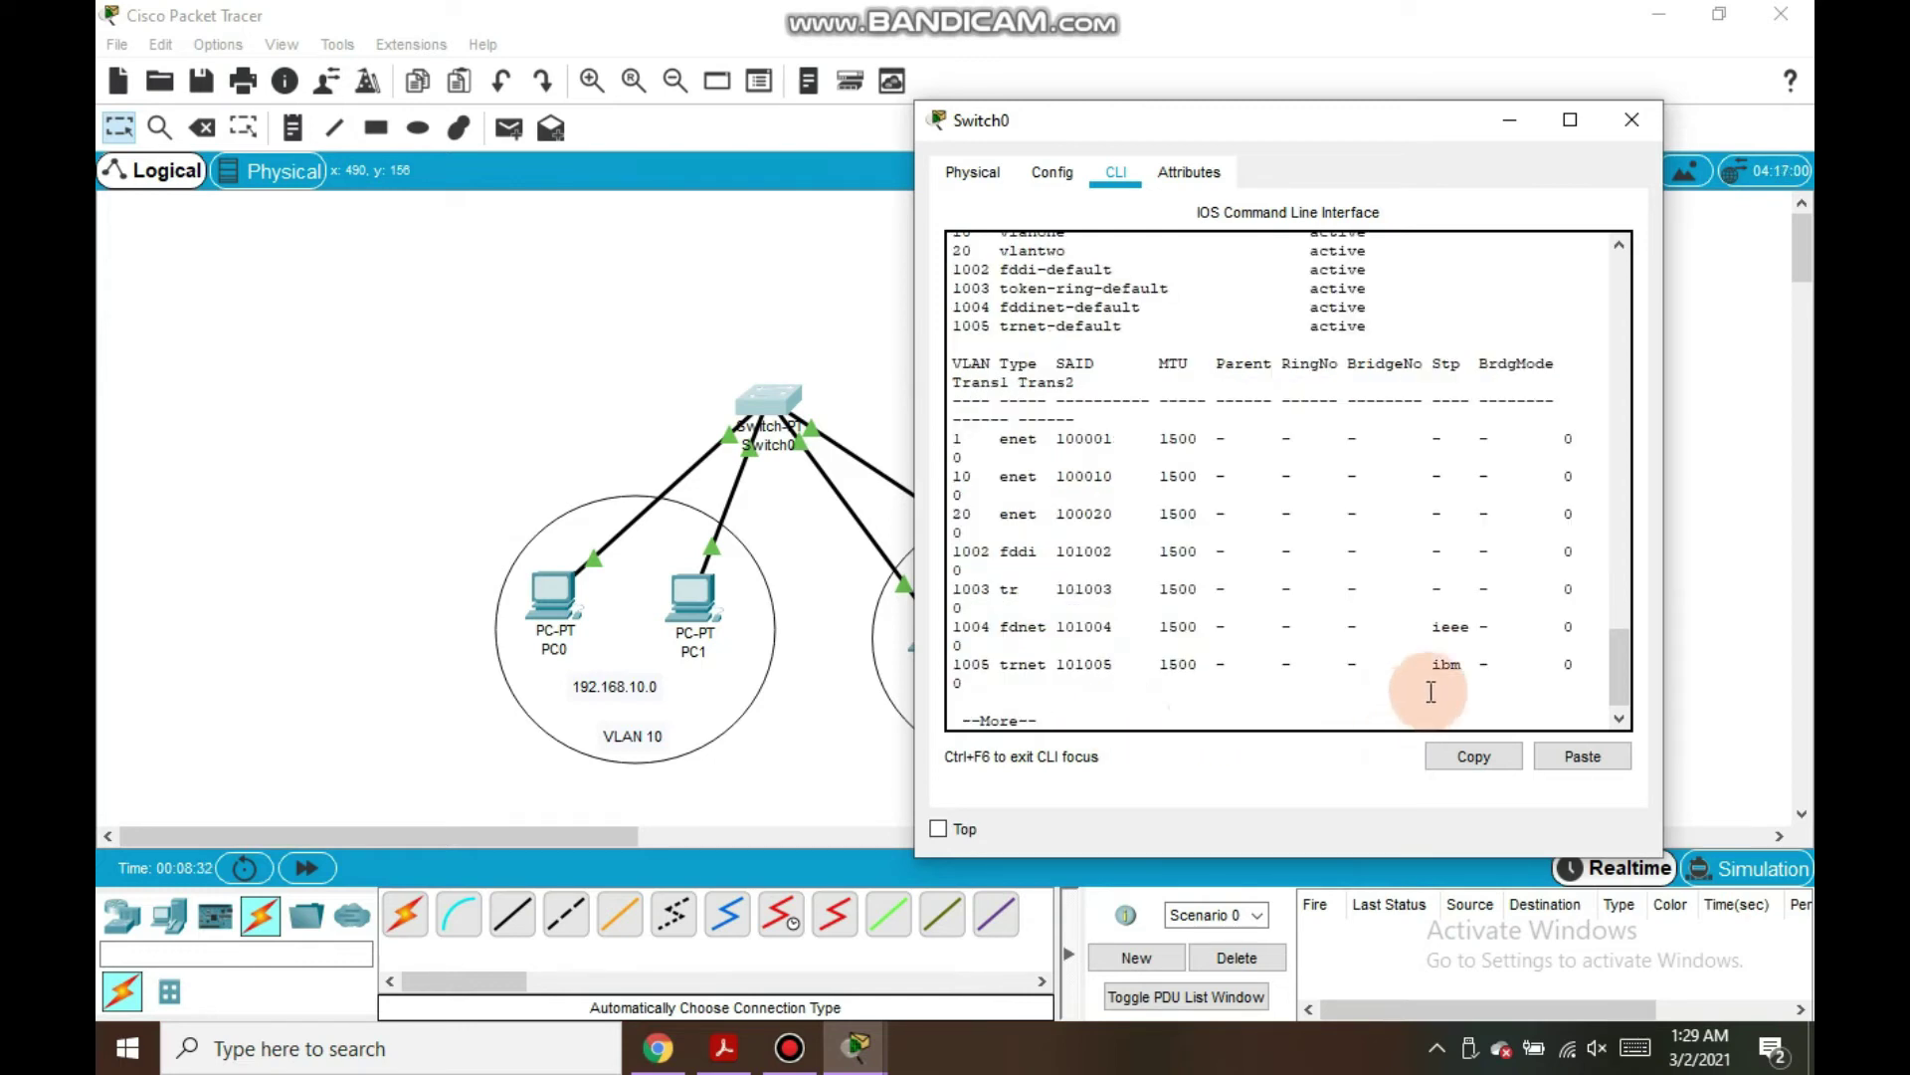
scroll(1629, 637, up, 3)
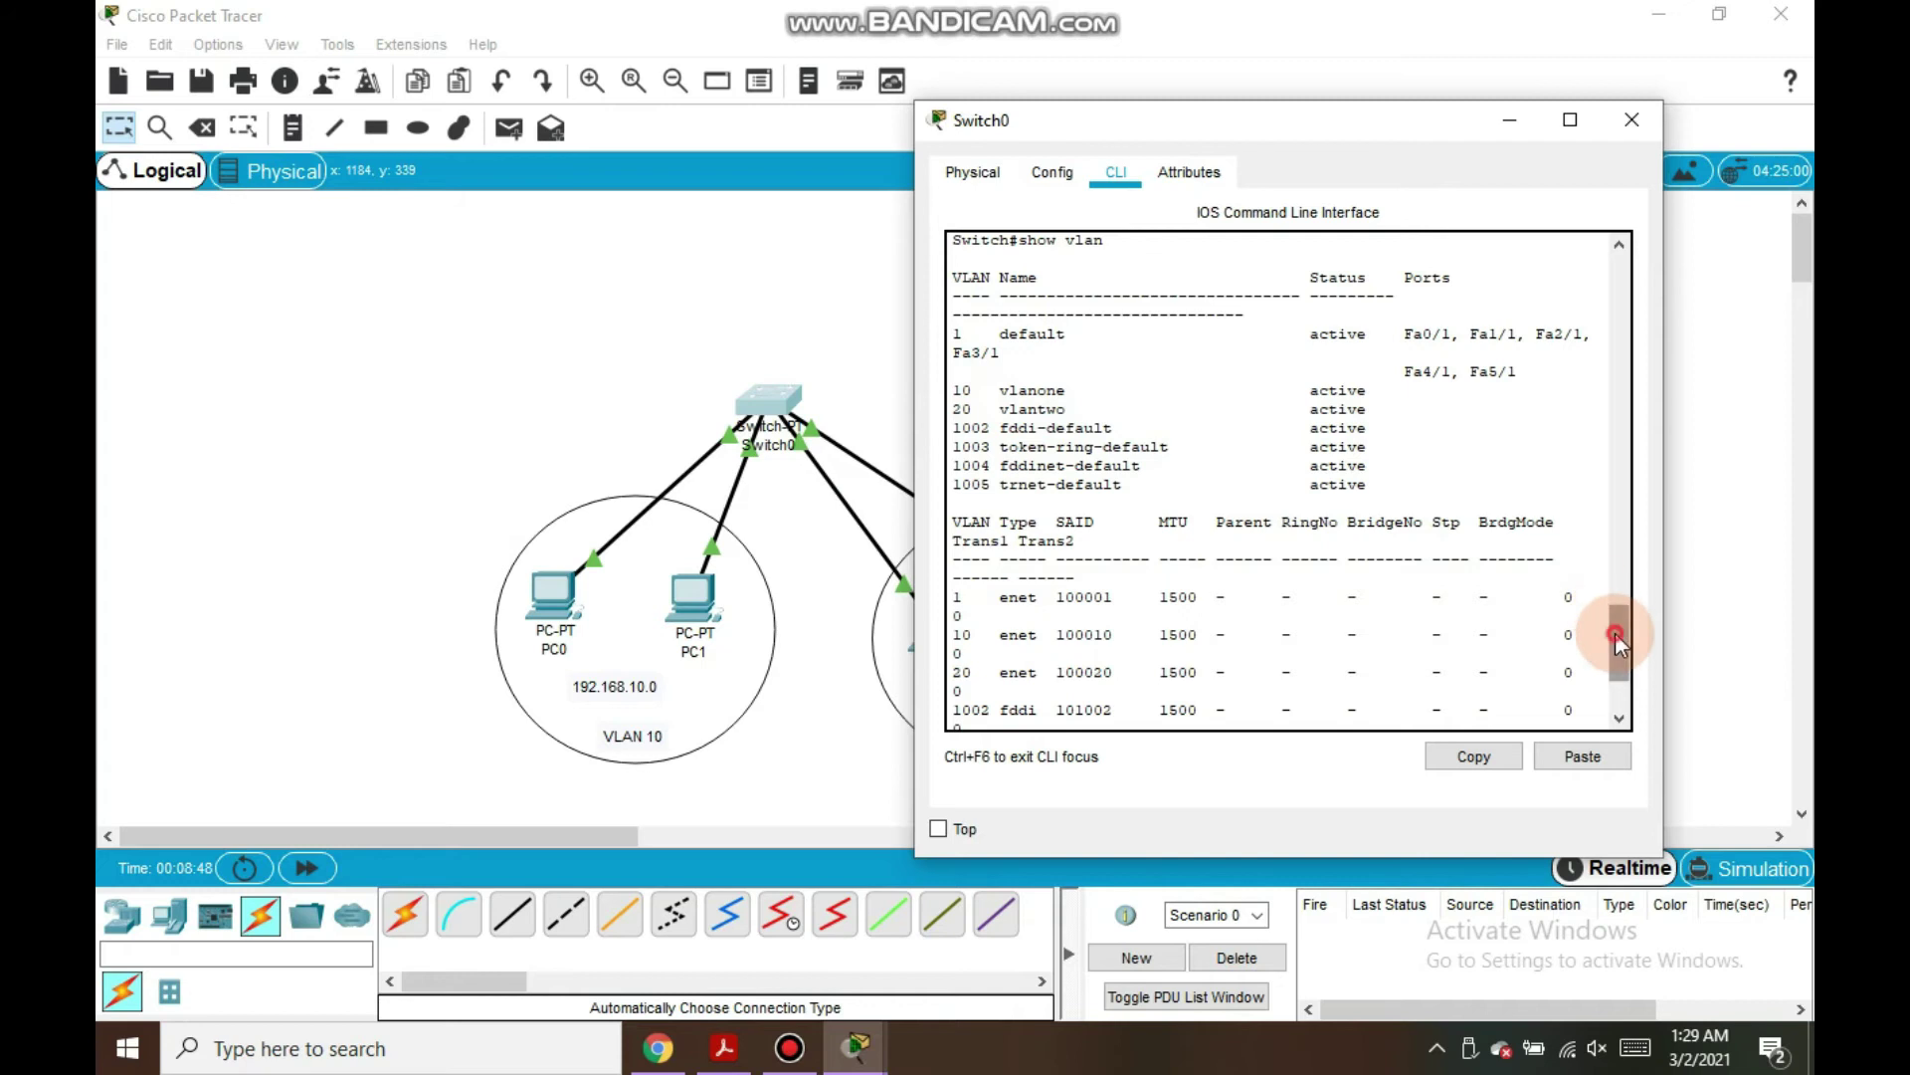
drag(1615, 639, 1615, 665)
Advance through the rest of the VLAN listing until the Switch# prompt is back
click(1196, 720)
key(Return)
key(Return)
key(Return)
key(Return)
key(Return)
key(Return)
key(Return)
key(Return)
key(Return)
key(Return)
key(Return)
key(Return)
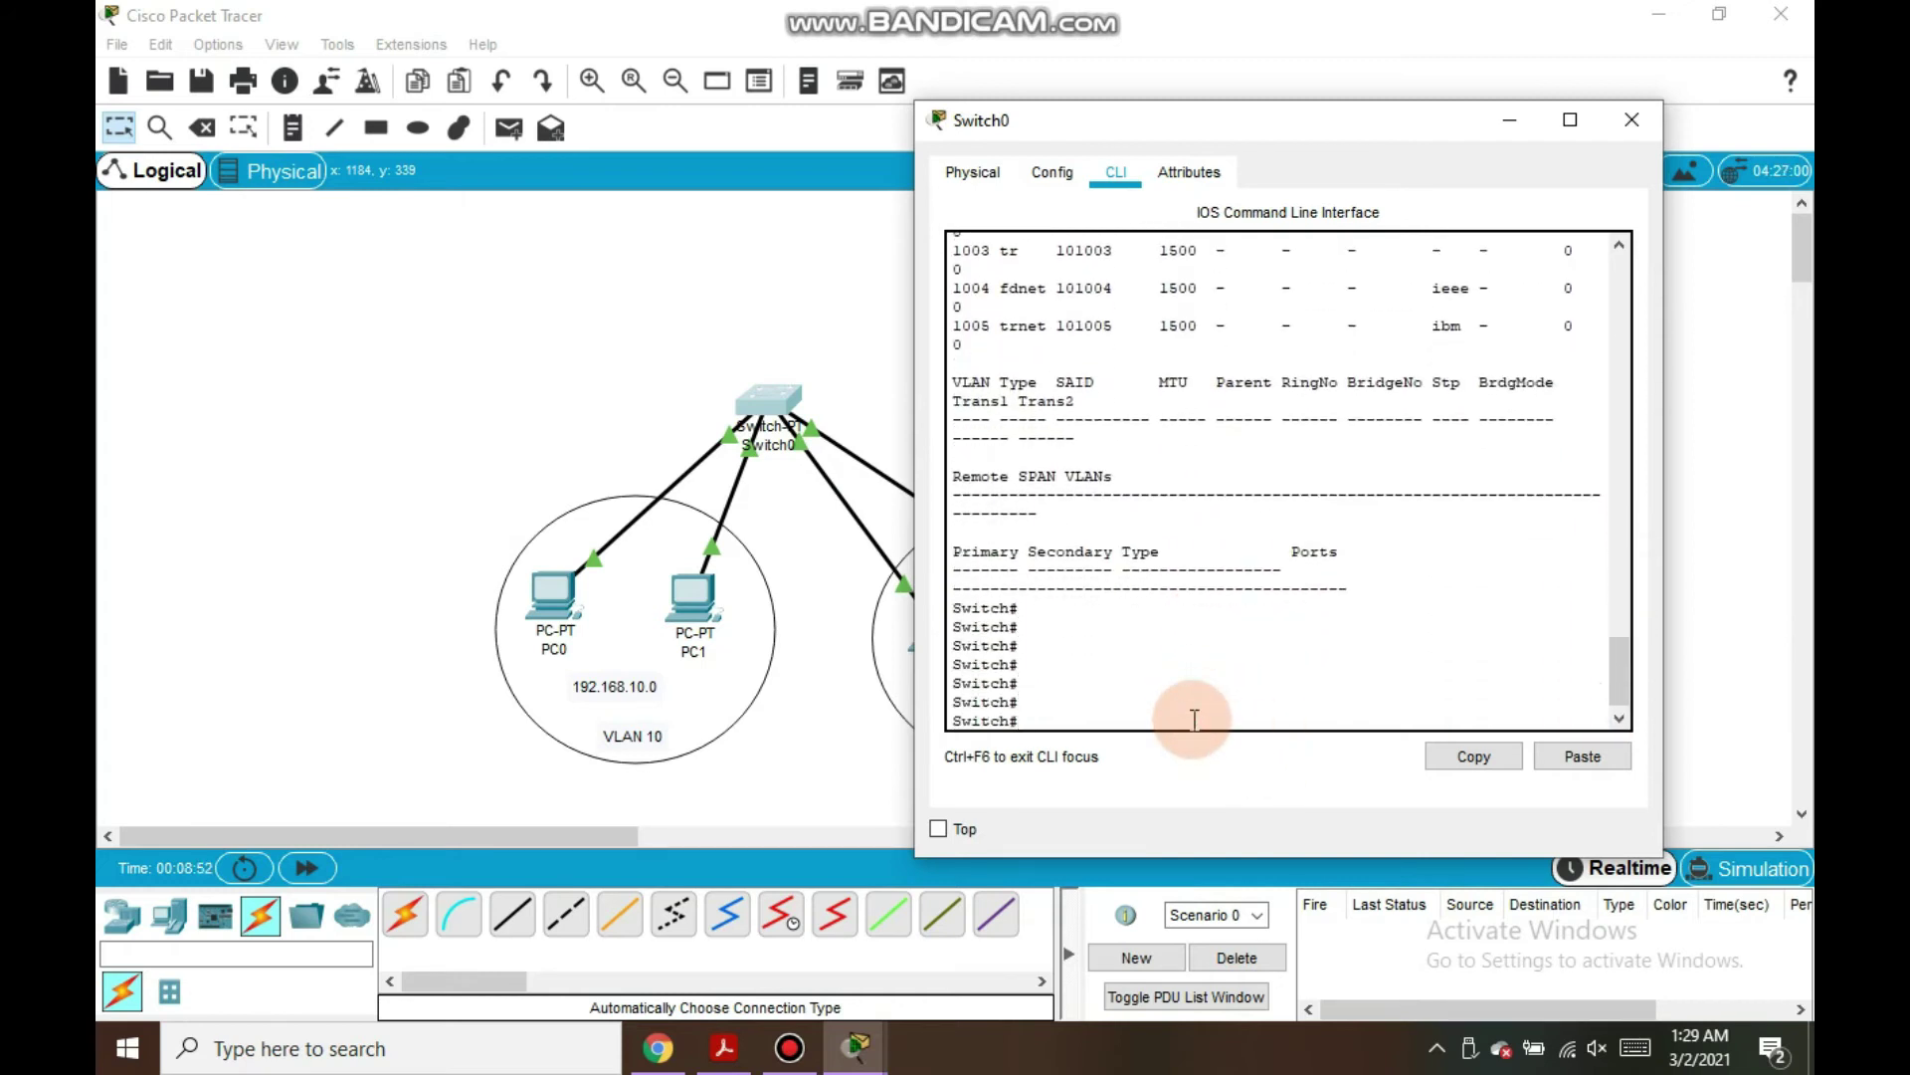
Enter global configuration mode on Switch0 from the terminal
text(confi)
key(Return)
key(Return)
key(Return)
key(Return)
key(Return)
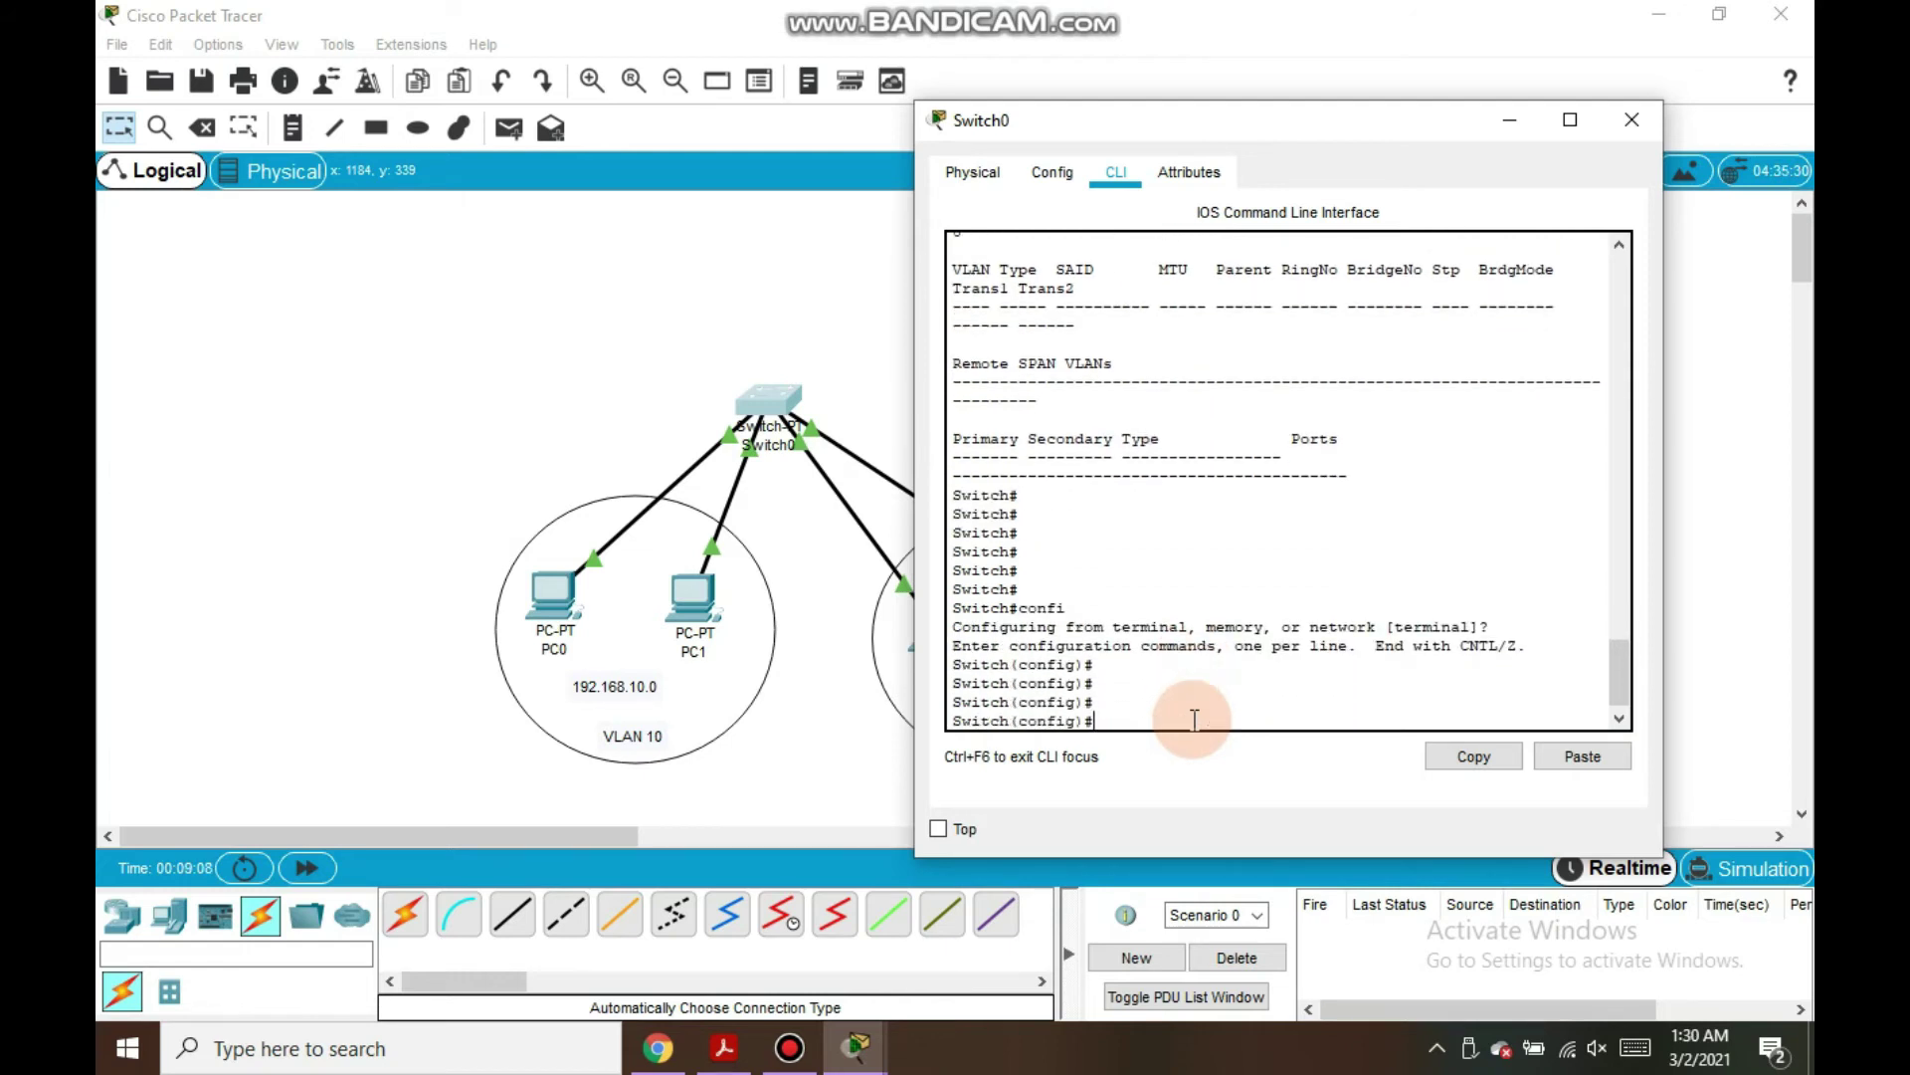
Check which Switch0 port PC0's link uses and enter interface configuration mode for fa0/1
click(1512, 122)
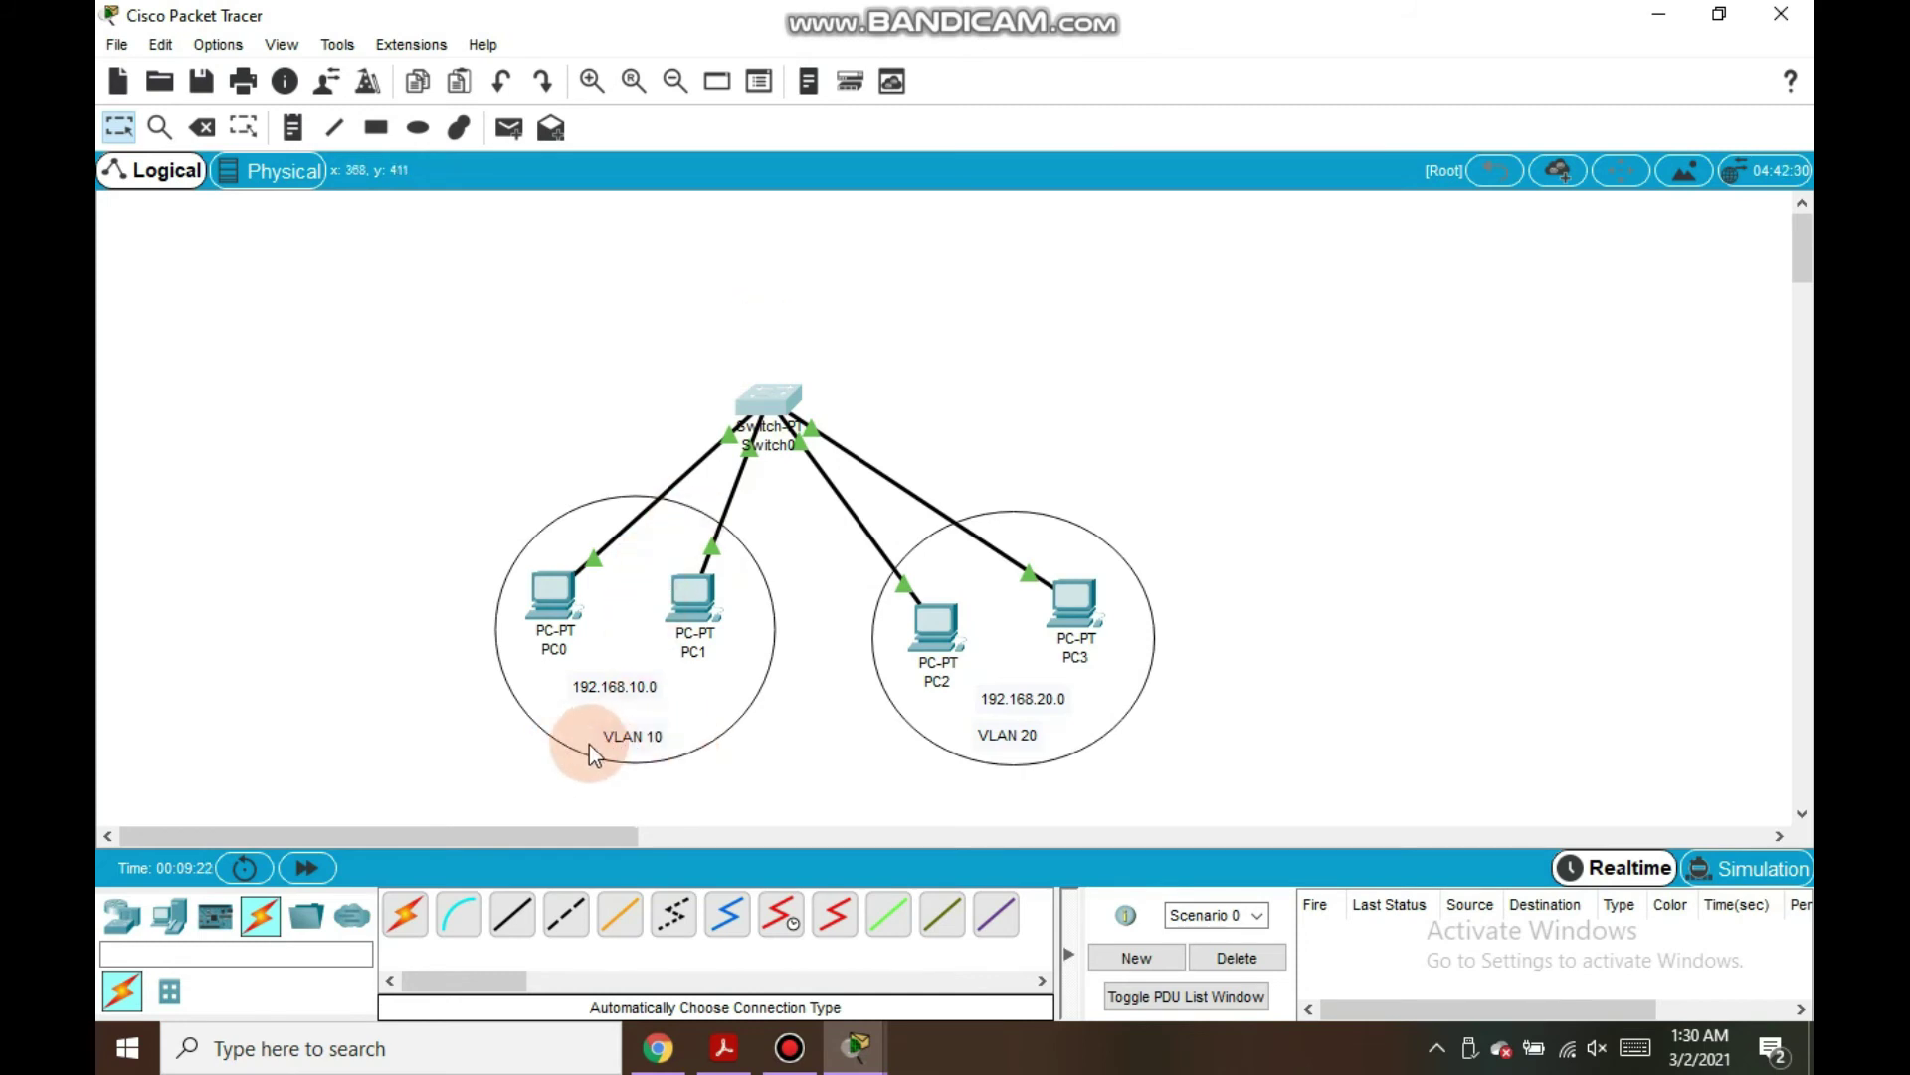
mouse_move(731, 438)
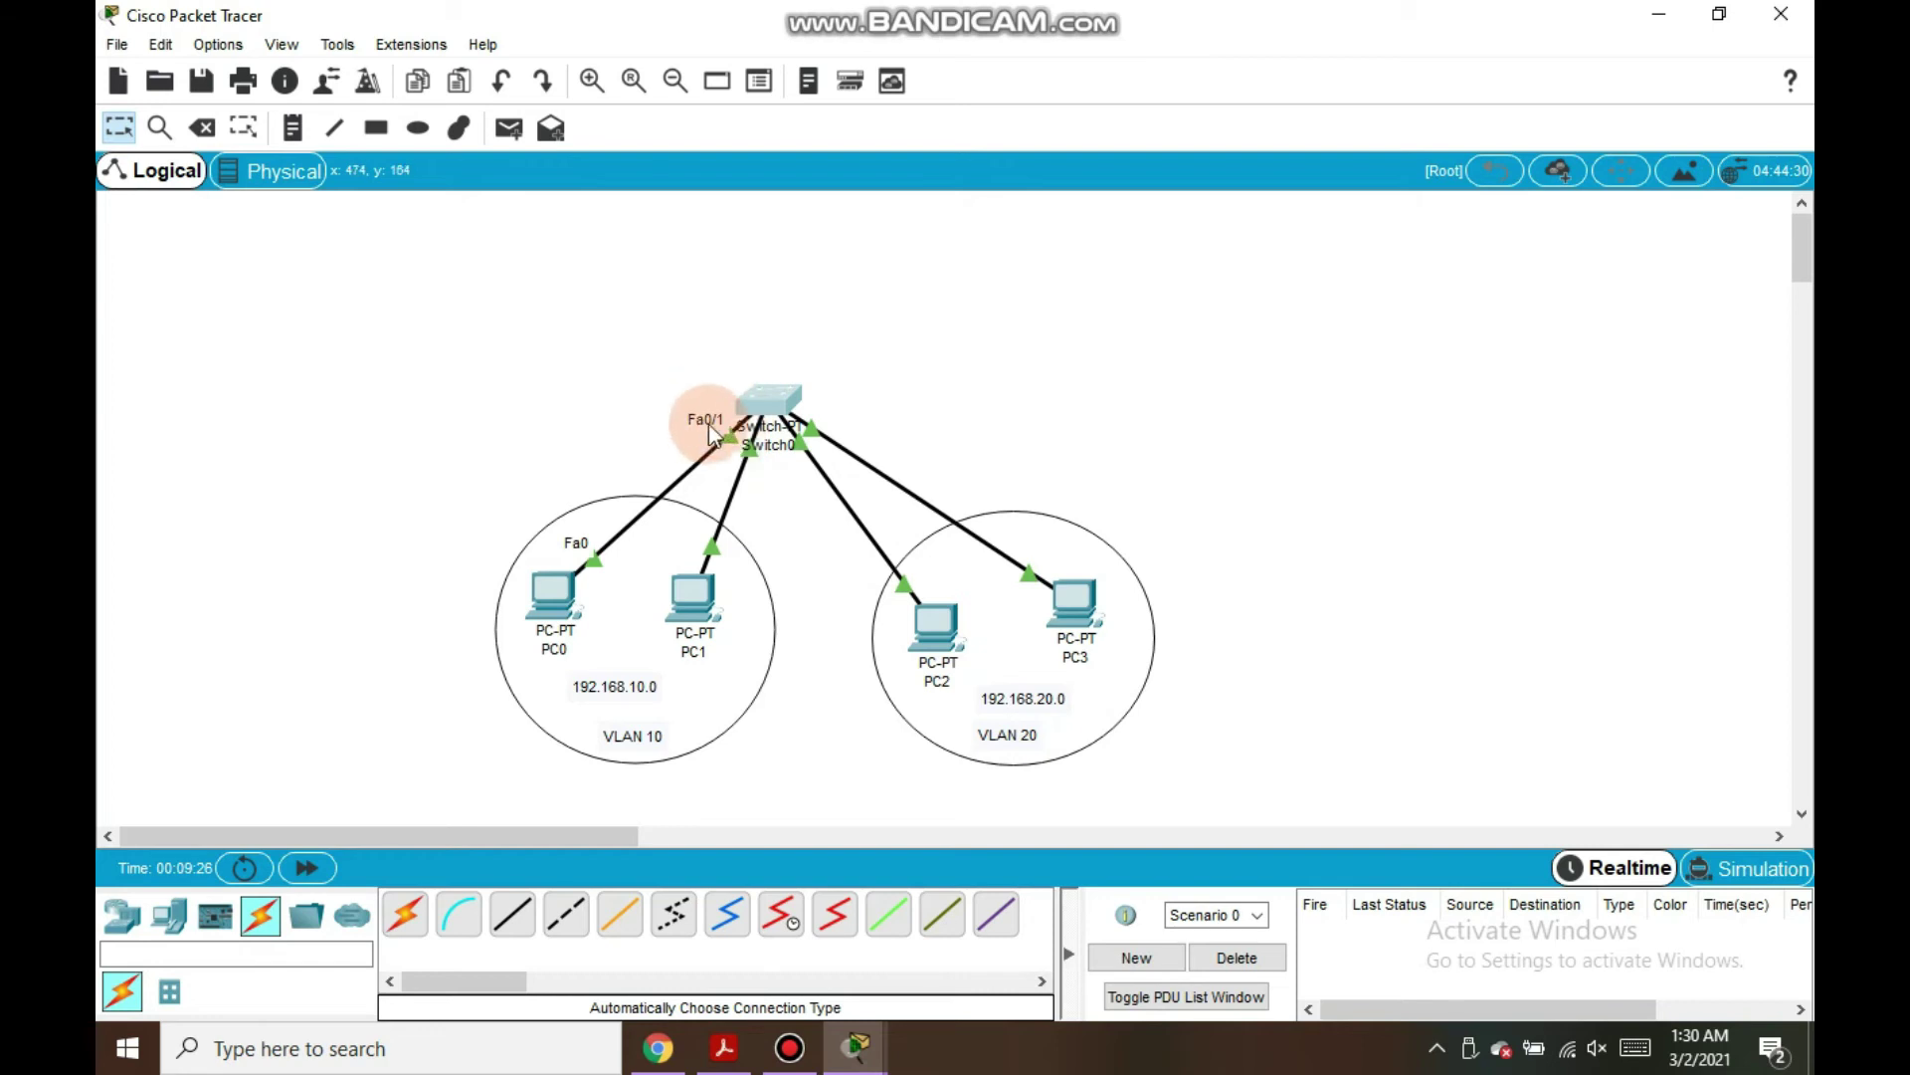
click(764, 403)
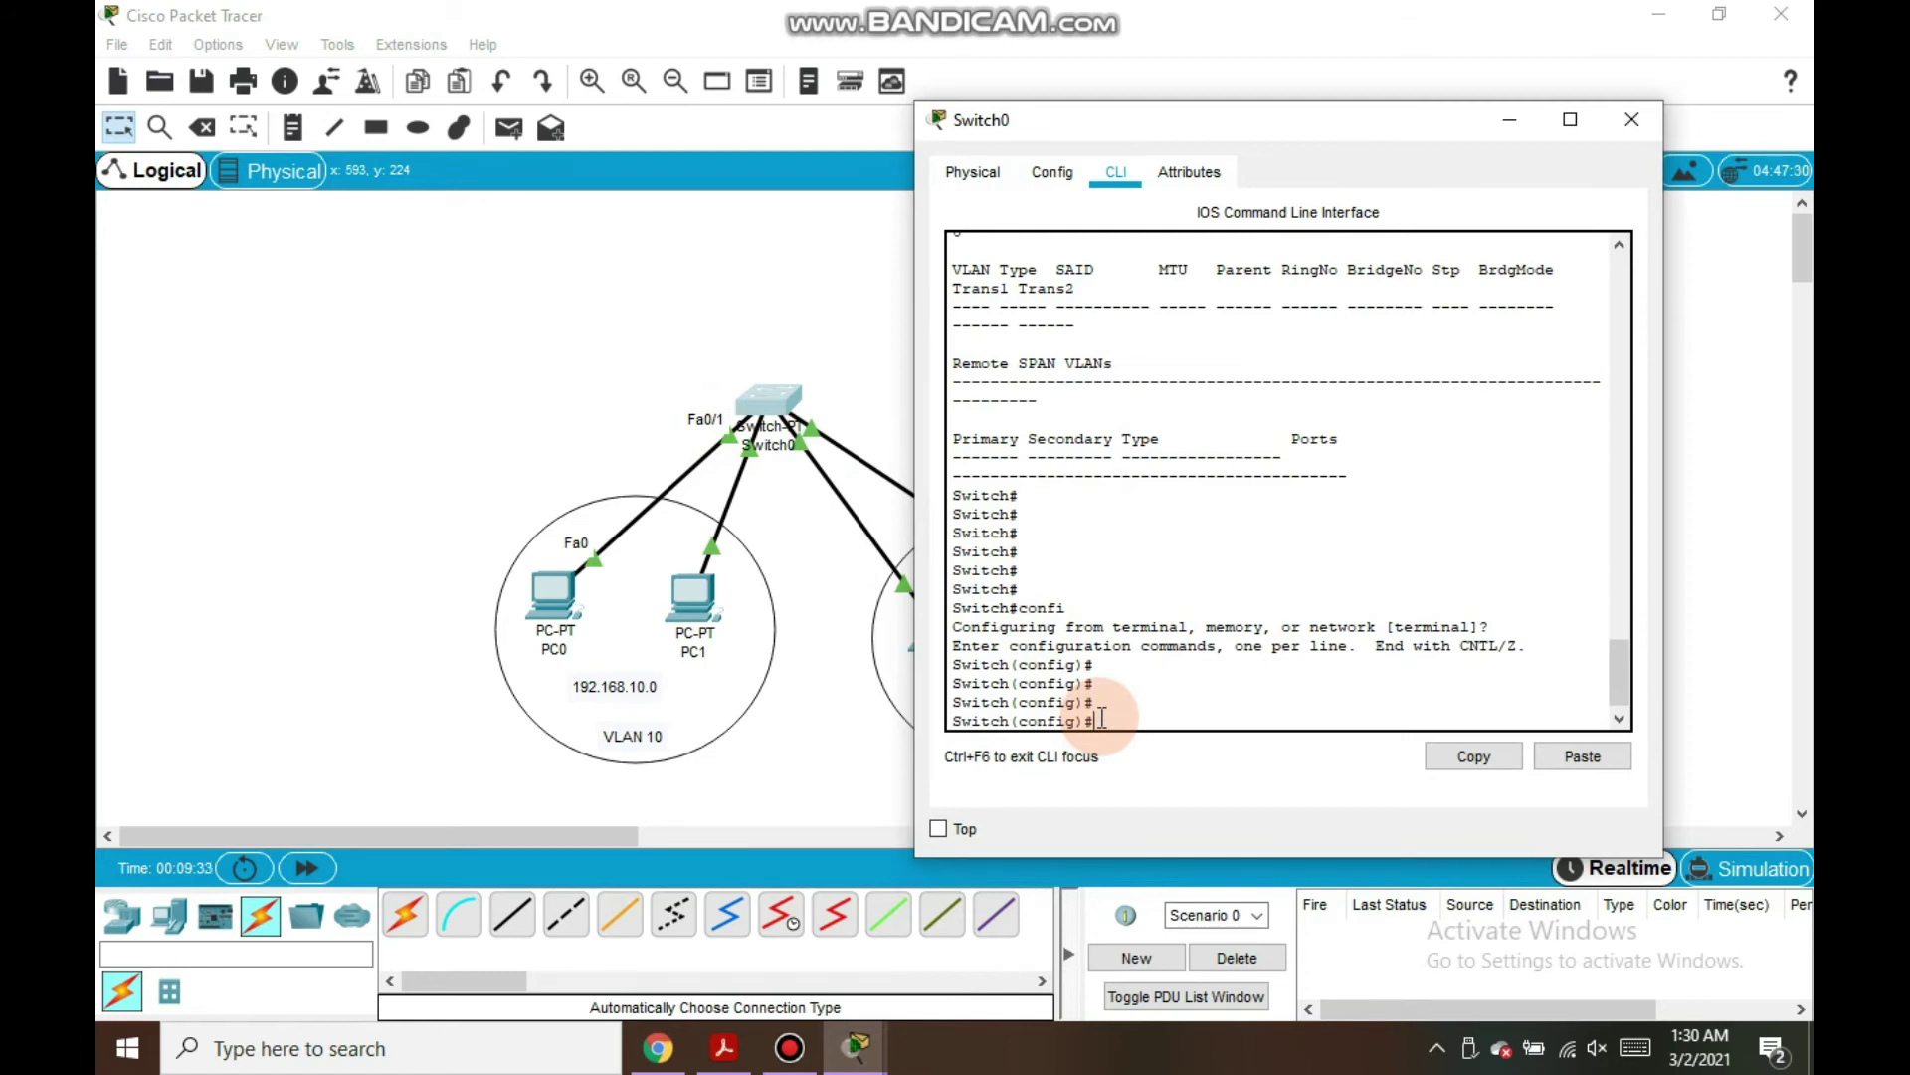
text(inte)
text(face fa)
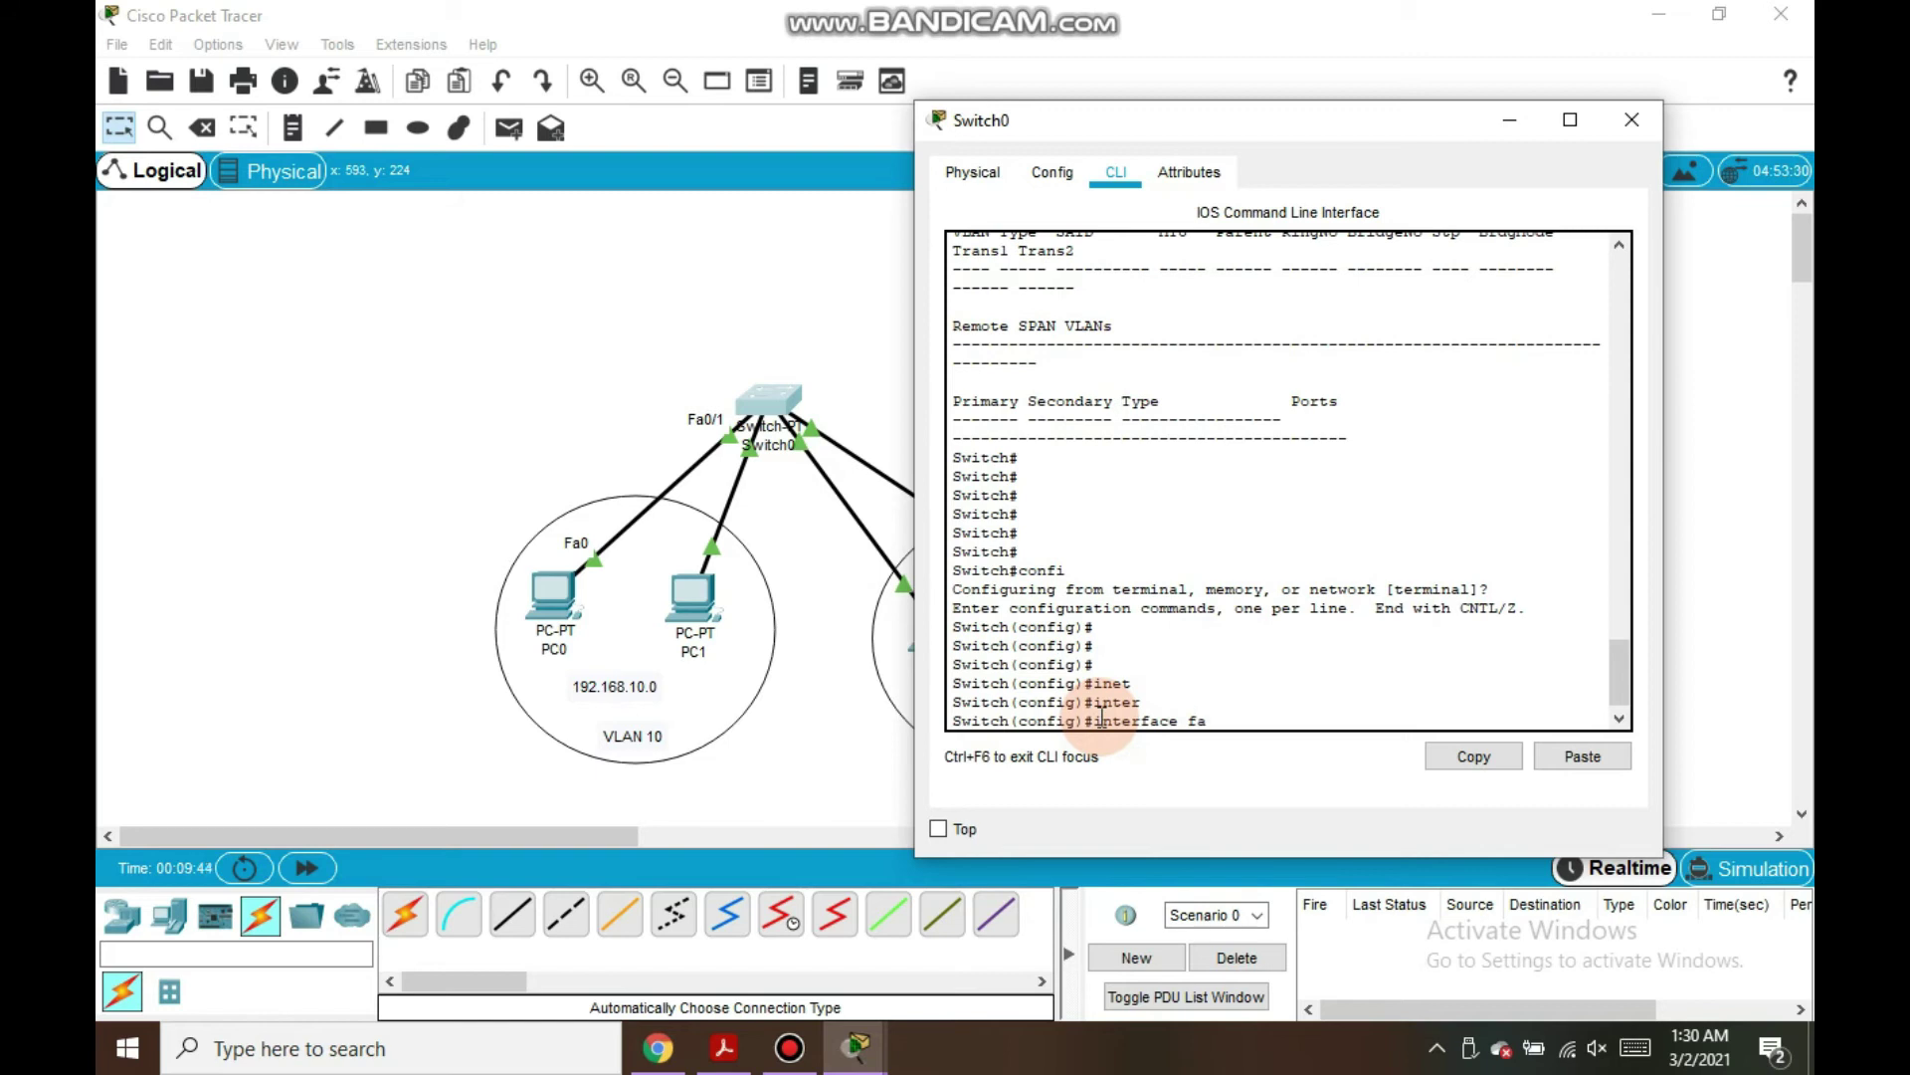
text(0/1)
key(Return)
key(Return)
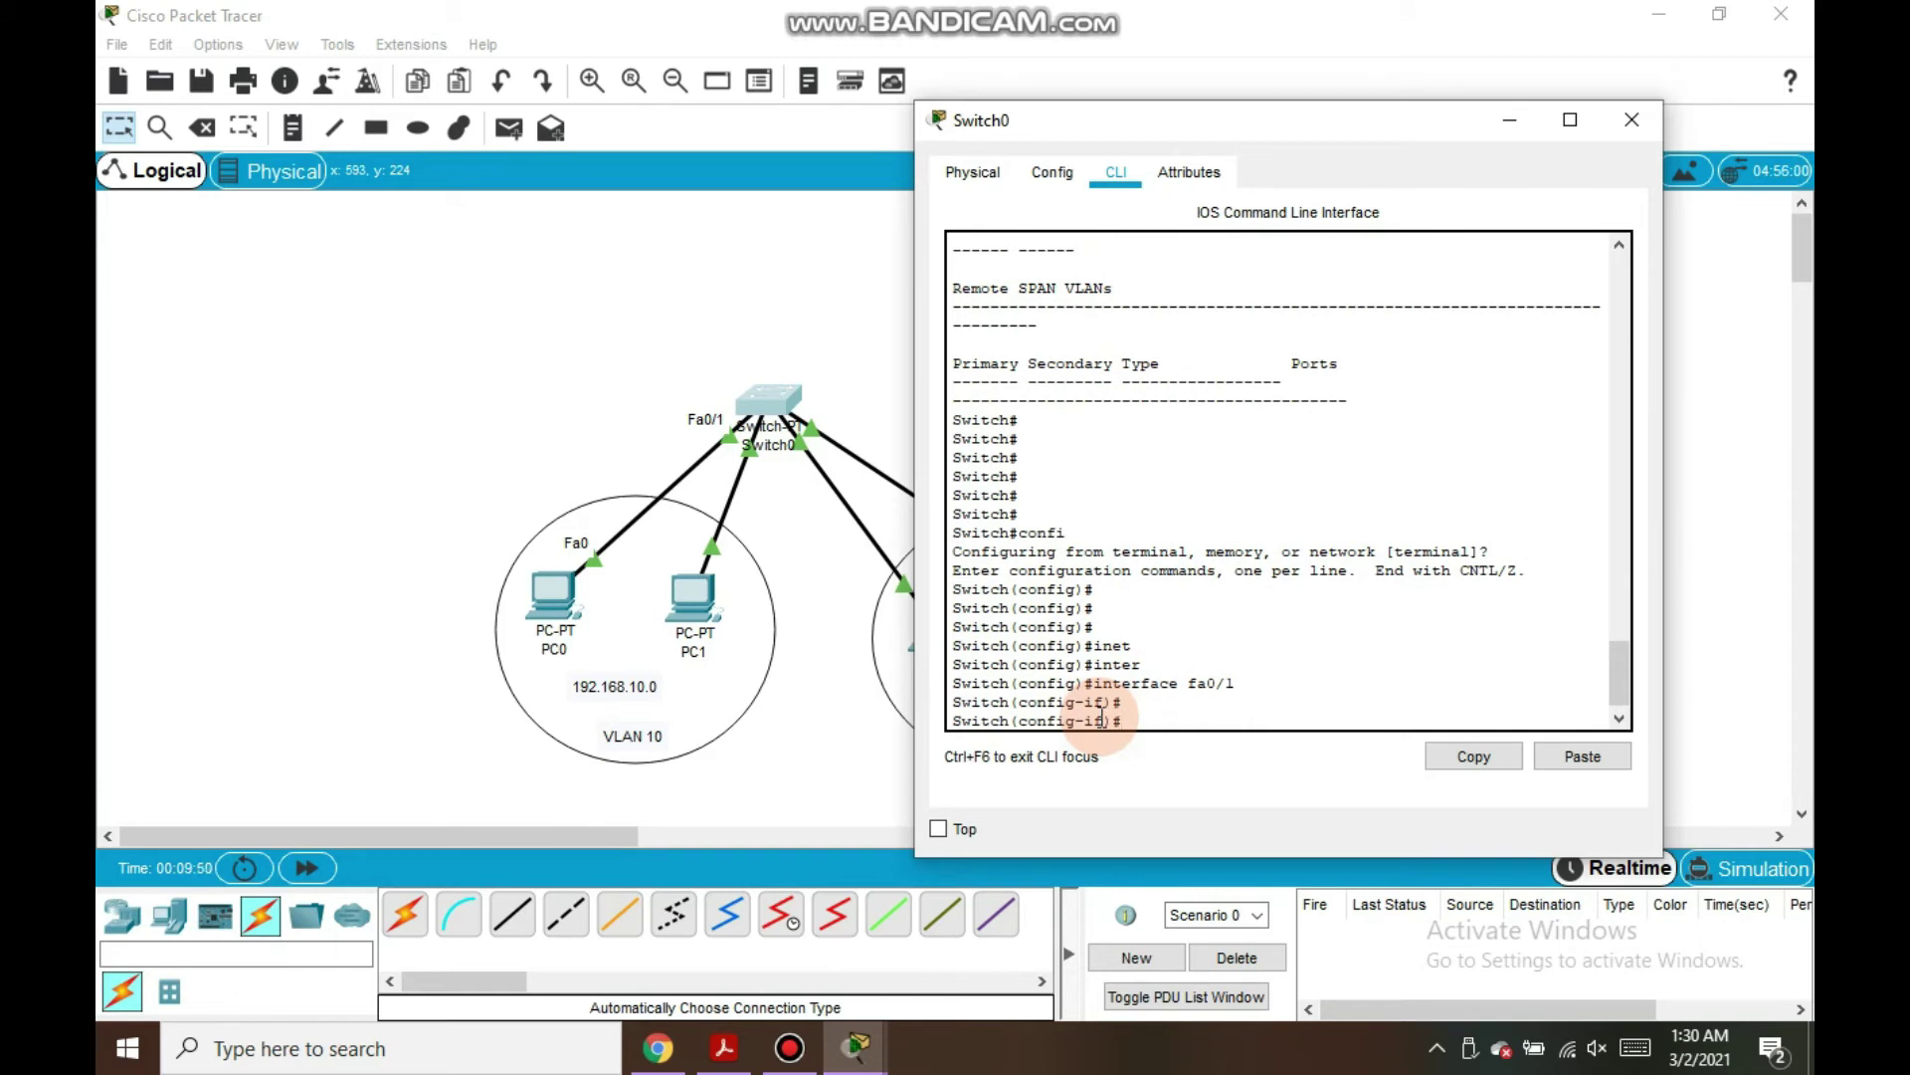
Assign port fa0/1 to access VLAN 10 and exit back to global configuration mode
text(switchport acc)
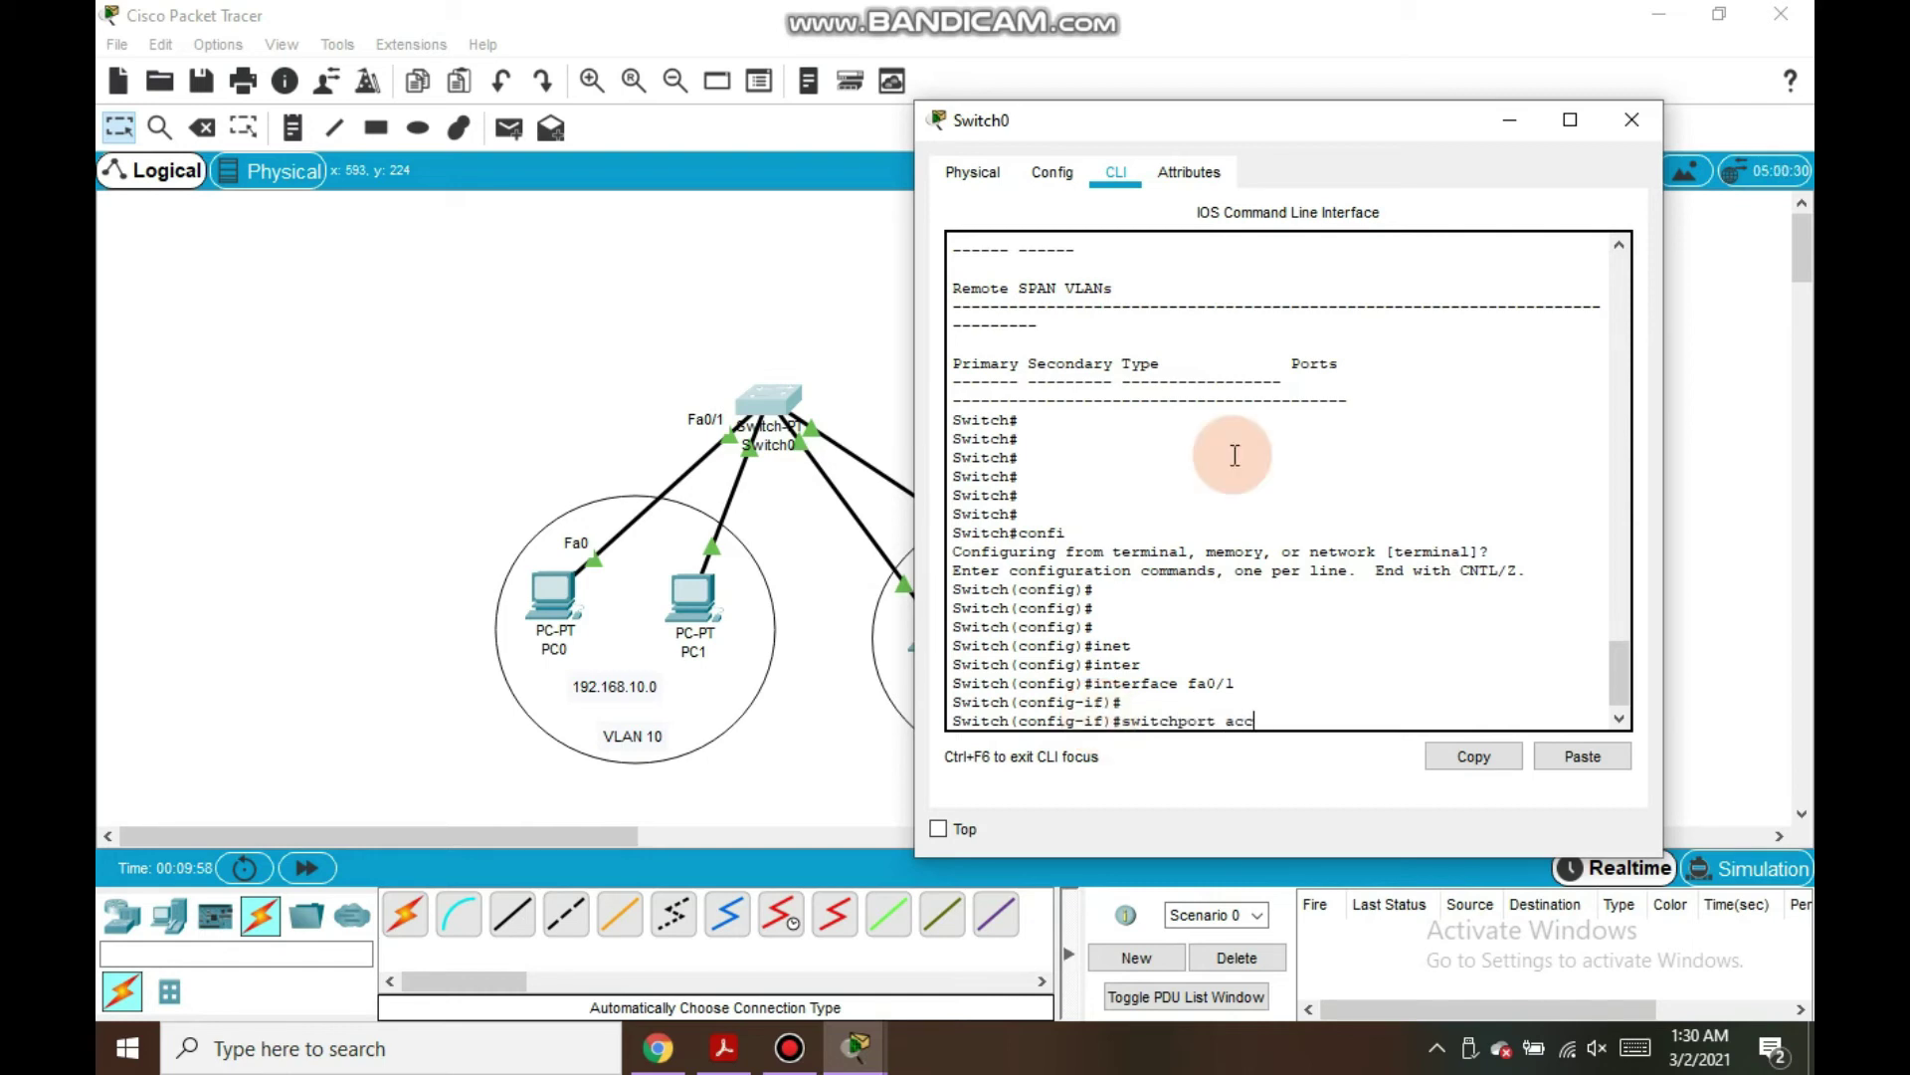
text(ess vlan 10)
key(Return)
text(exit)
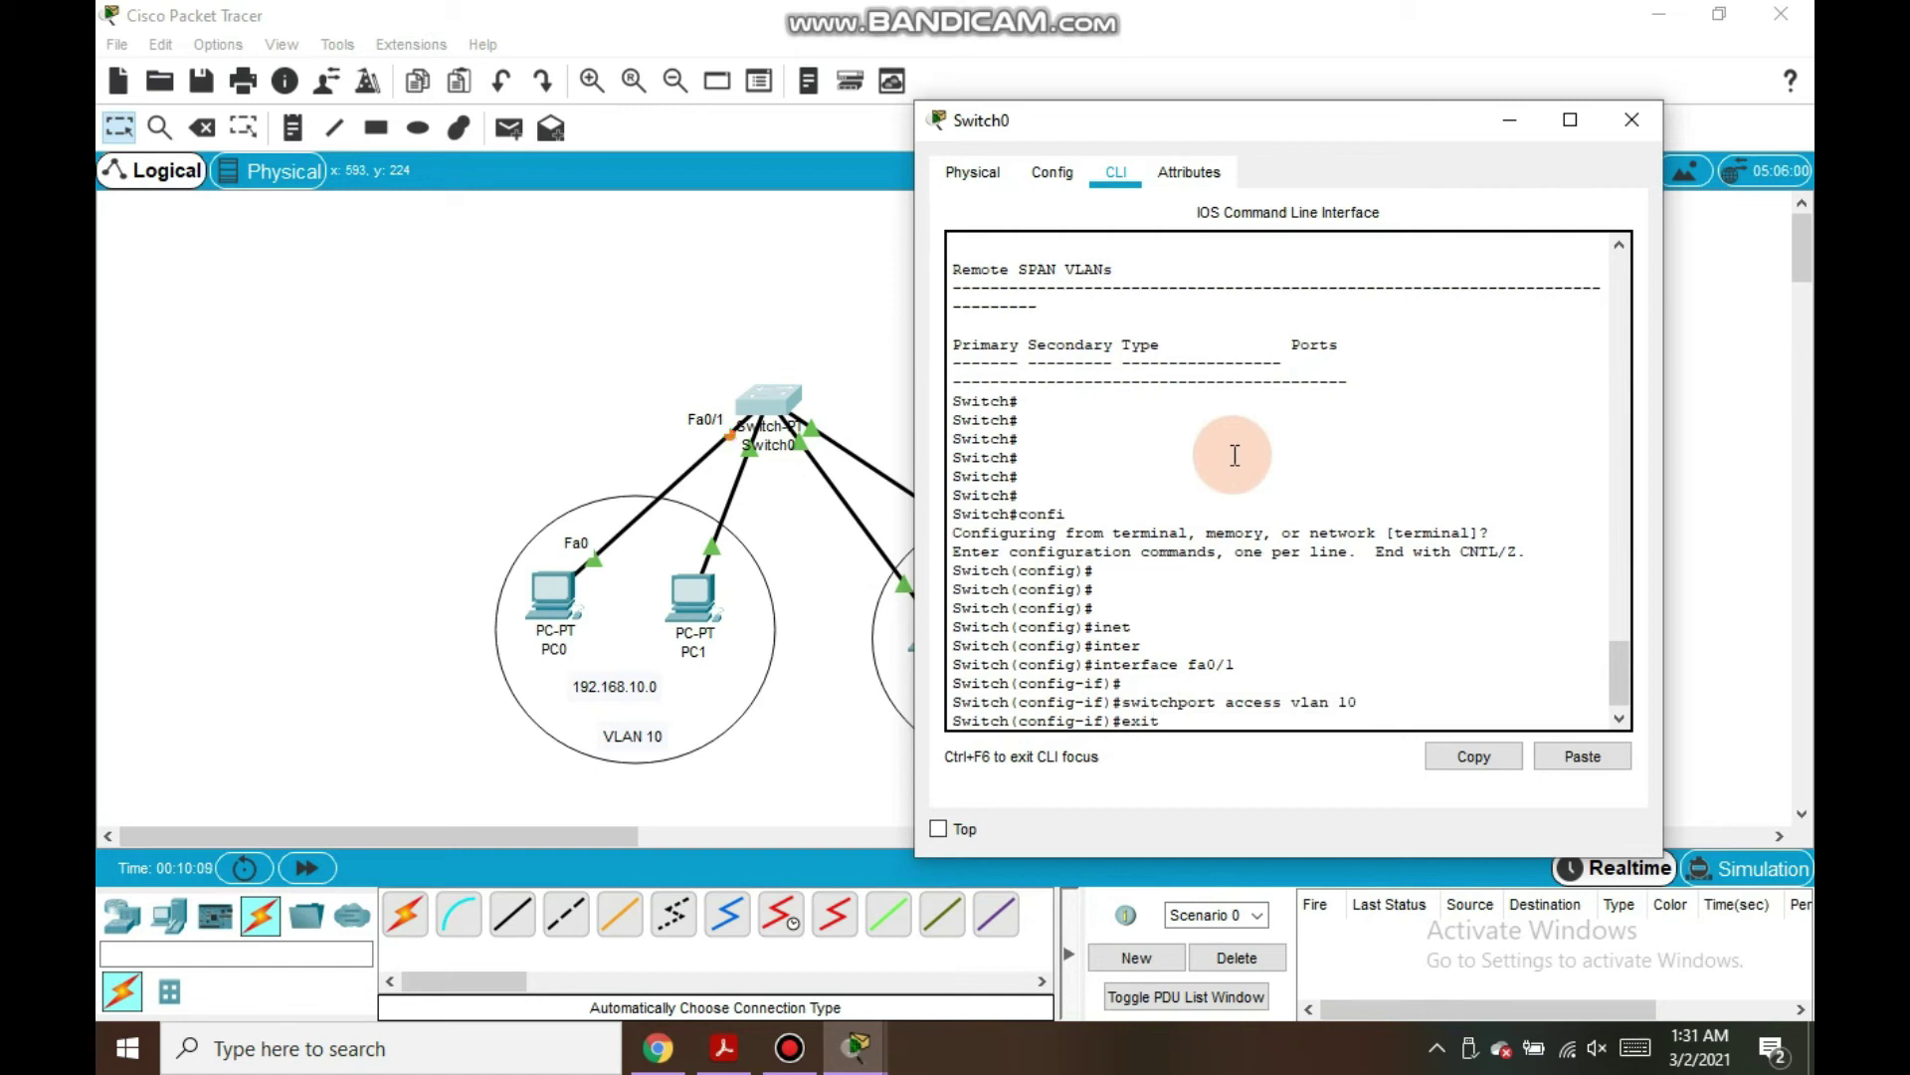
key(Return)
key(Return)
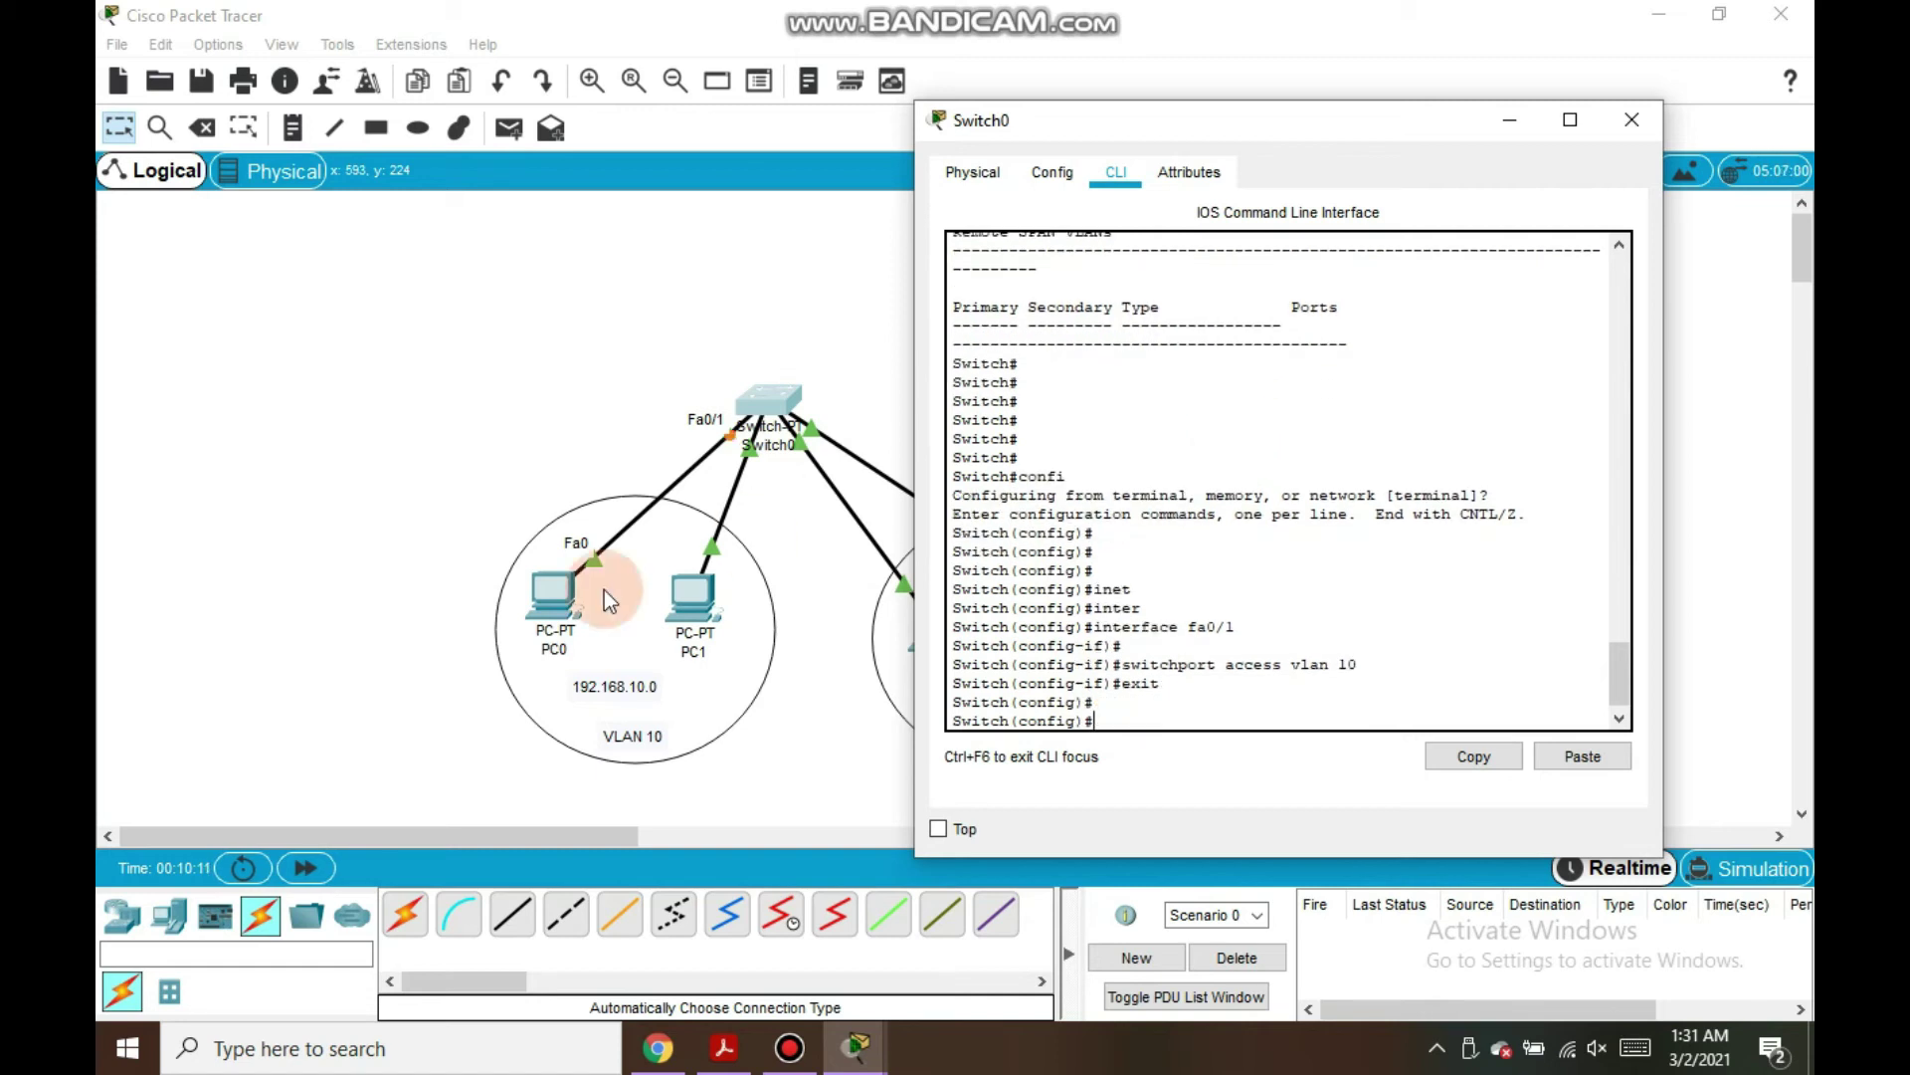
Check which Switch0 port PC1's link uses and enter interface configuration mode for fa1/1
click(791, 492)
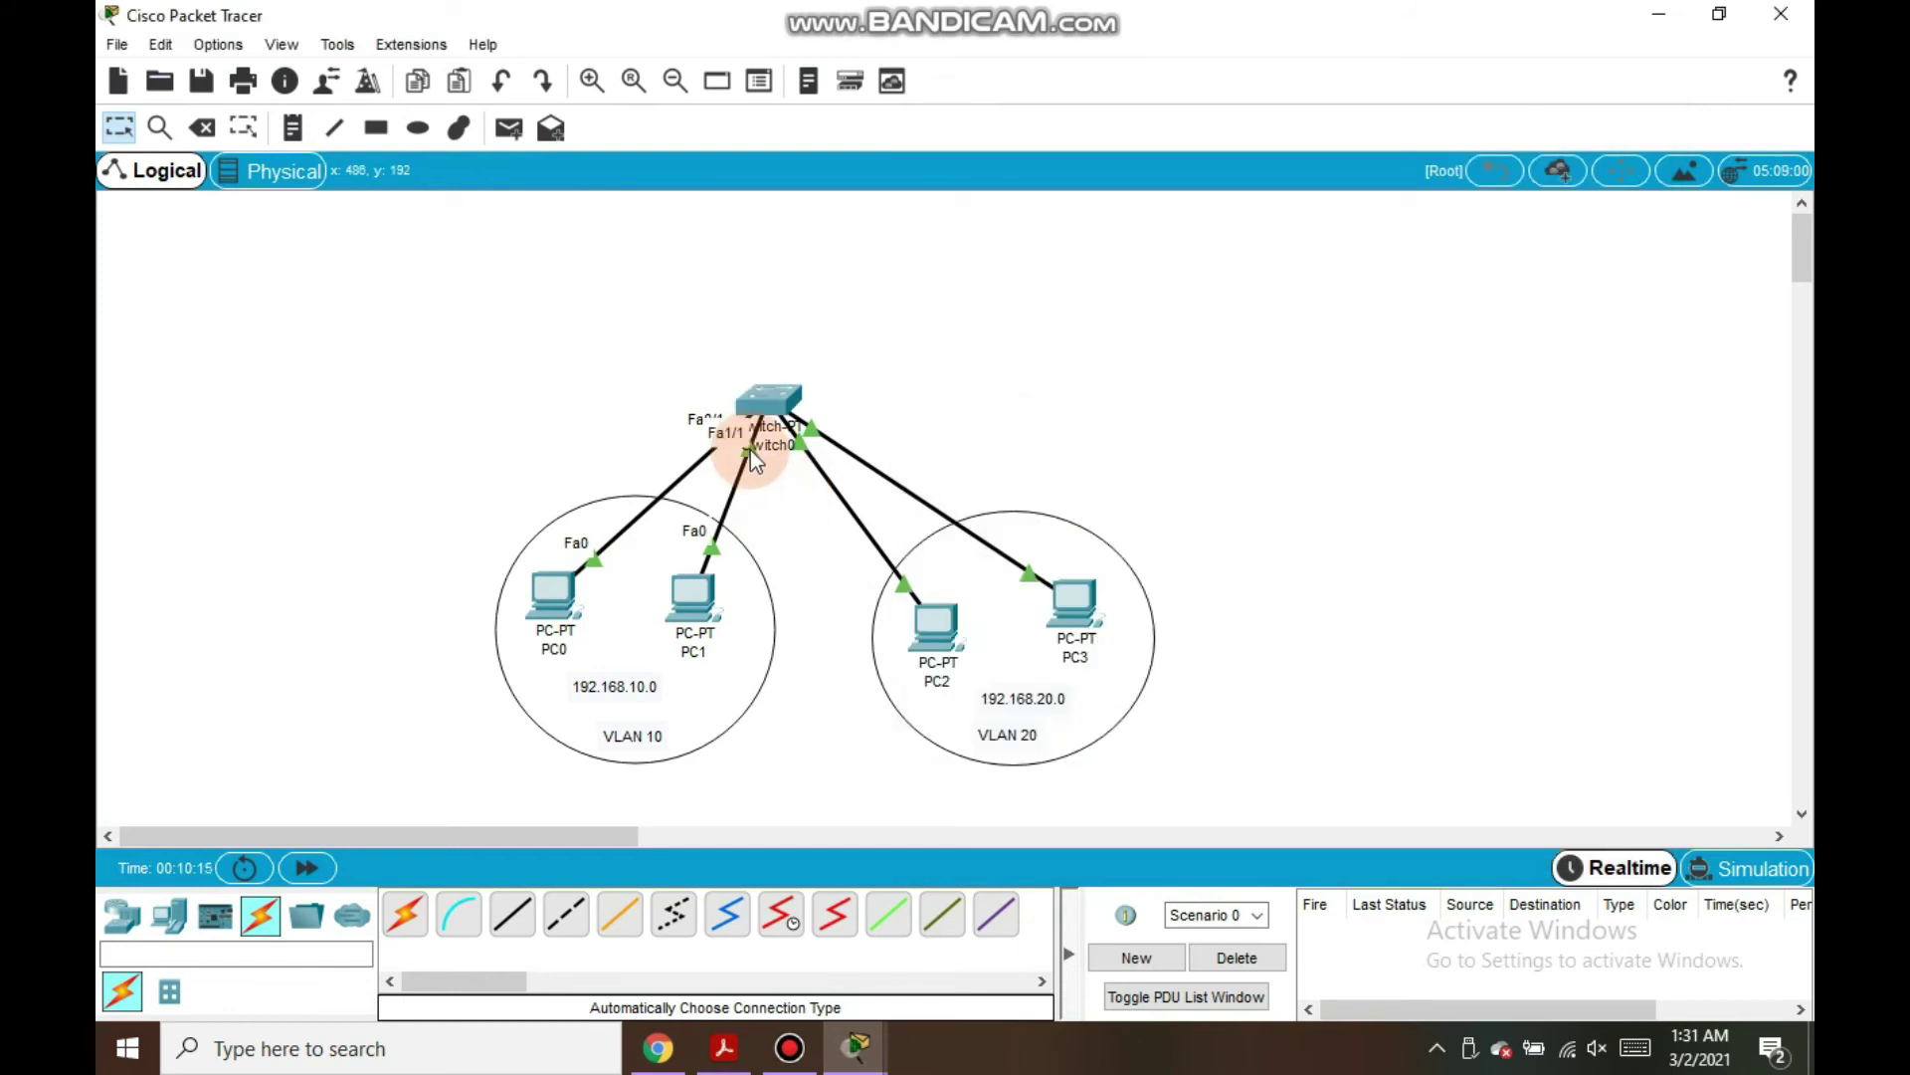
click(766, 396)
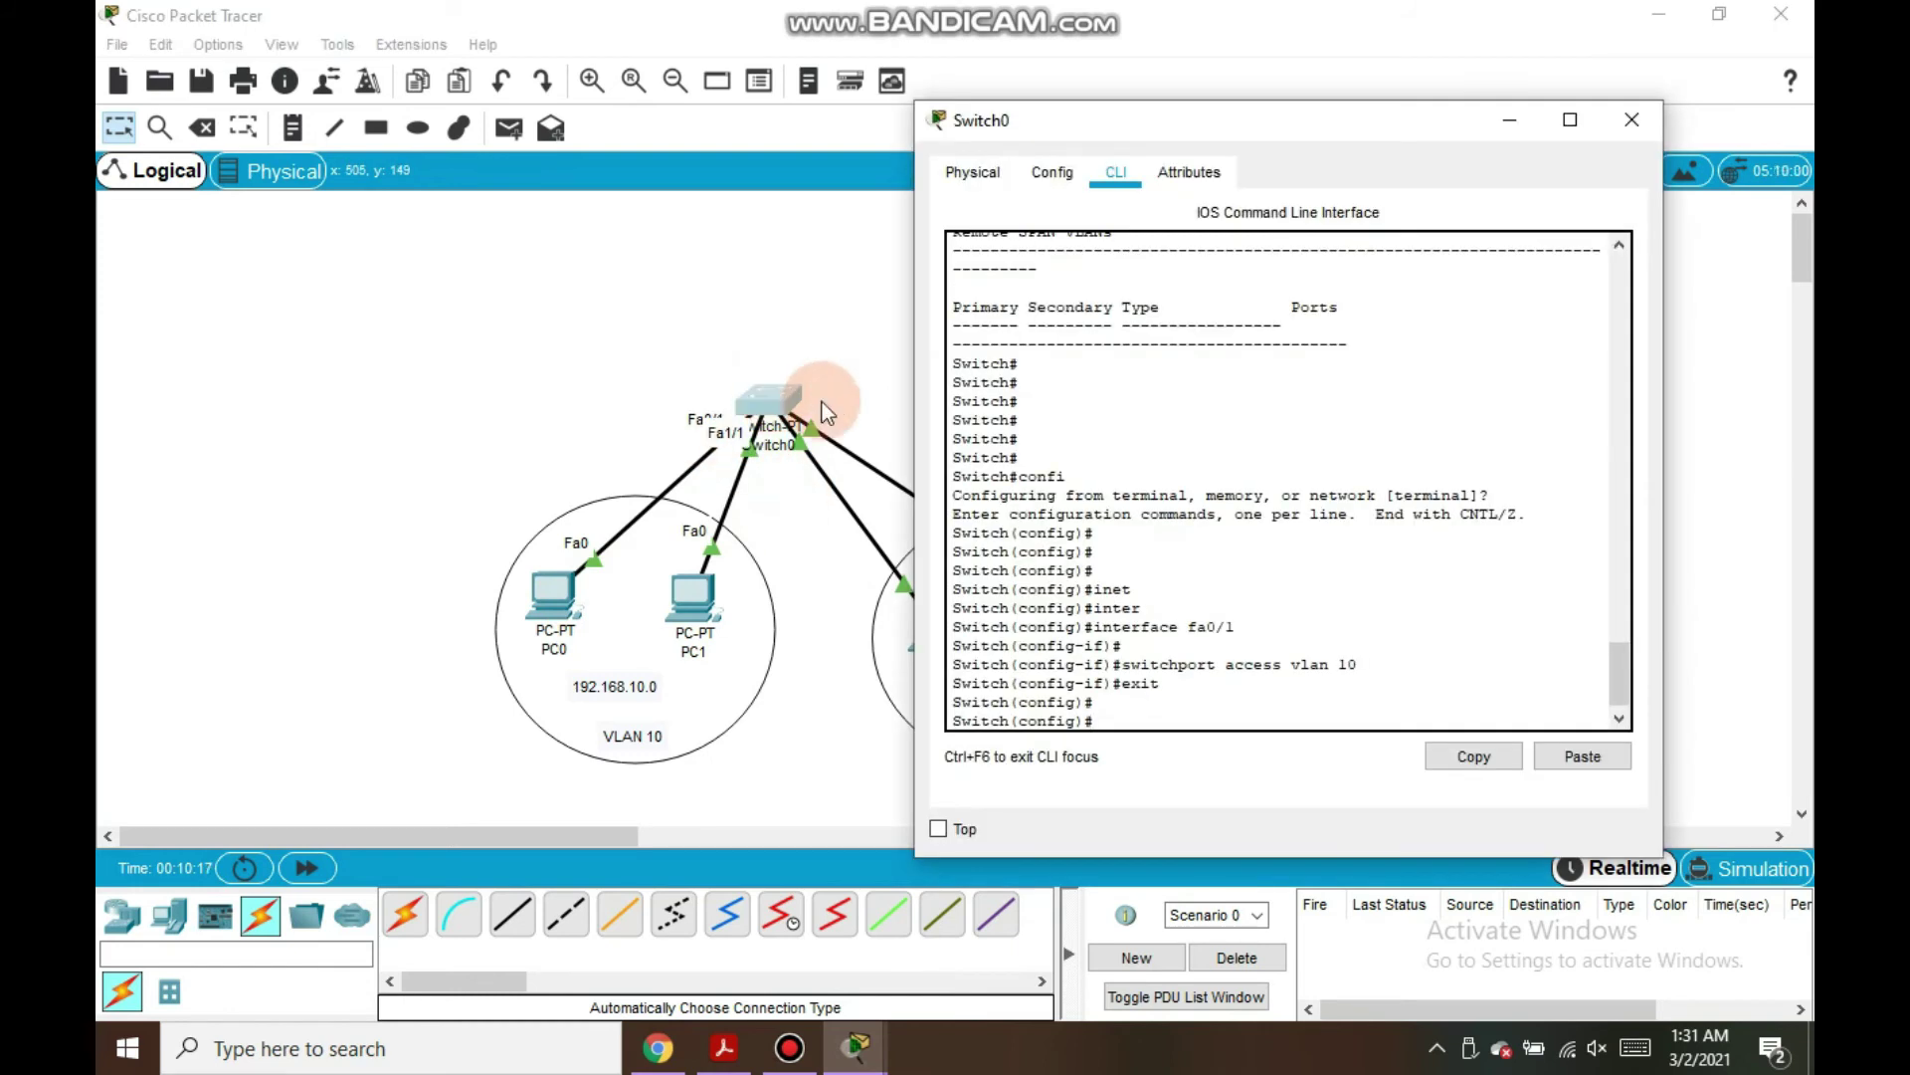
click(1161, 642)
key(Up)
key(Up)
key(Up)
key(Left)
key(Left)
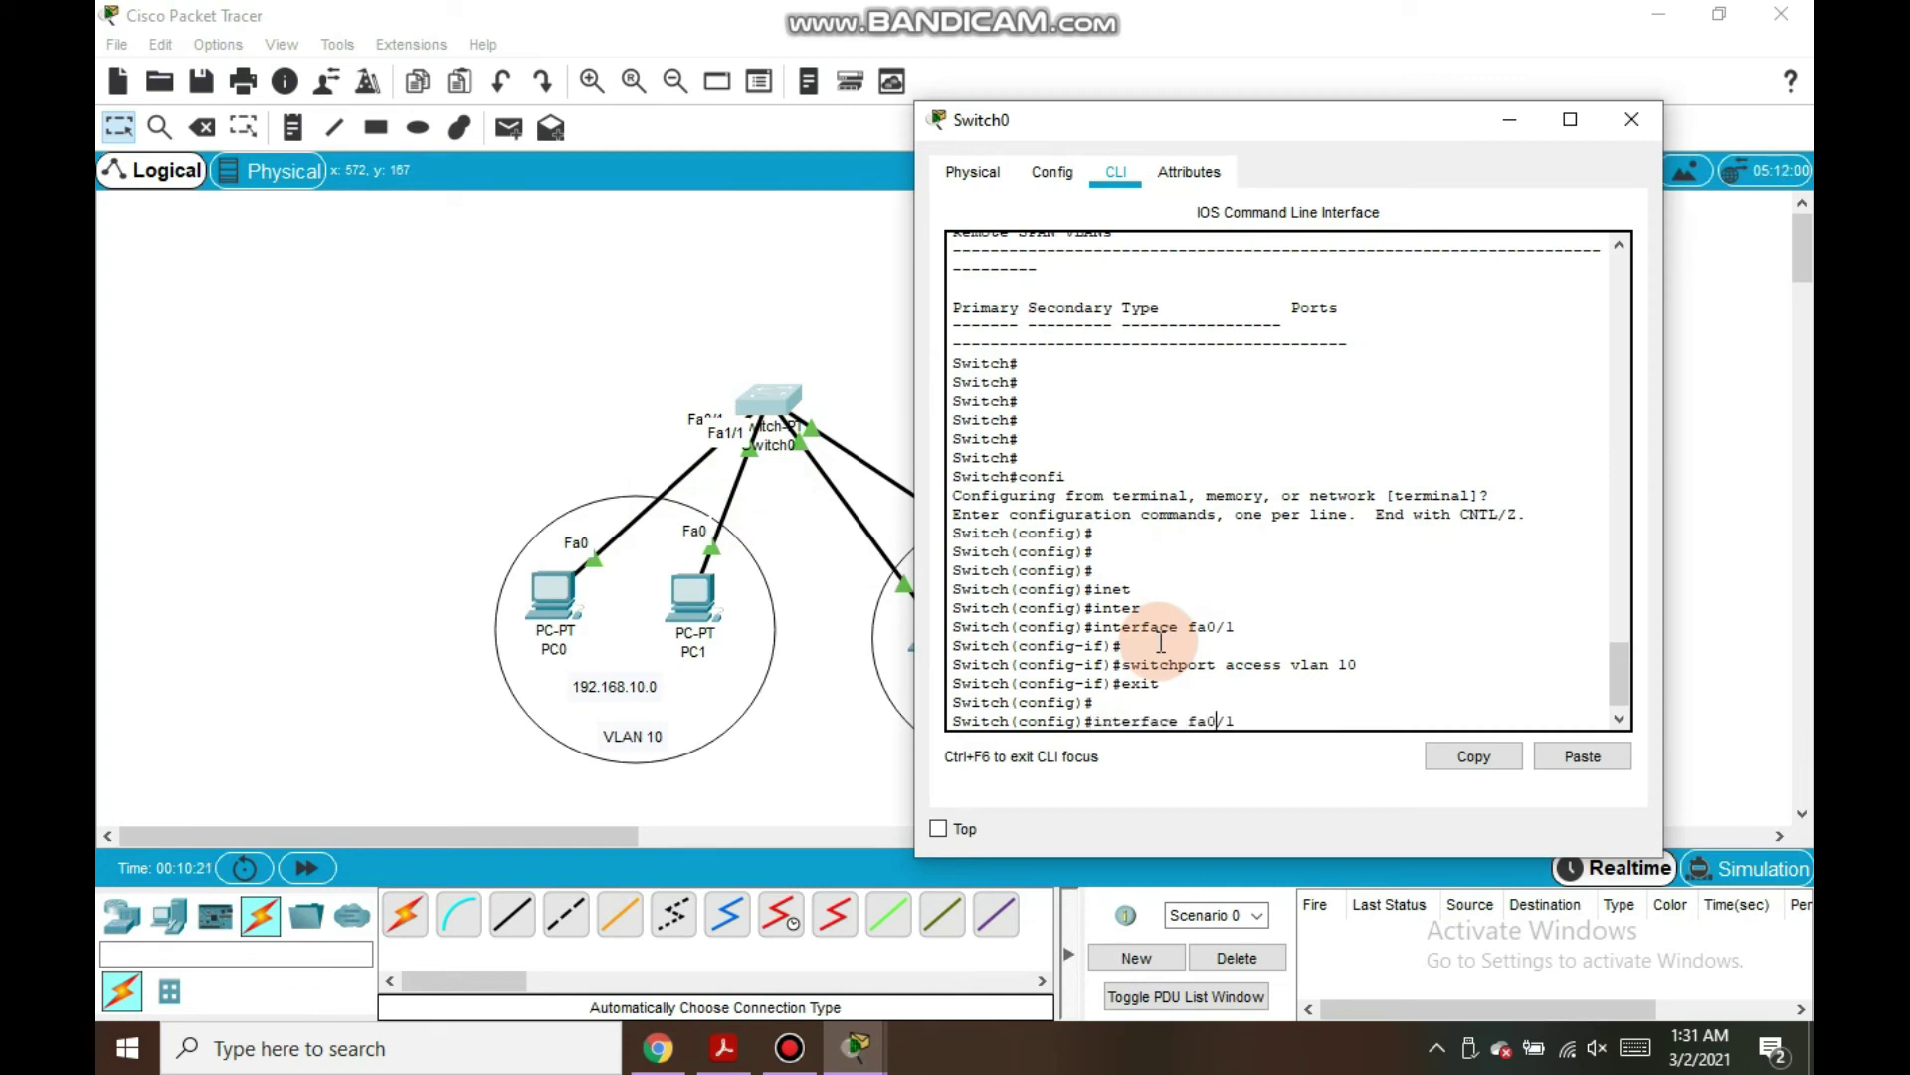
key(BackSpace)
text(1)
key(Return)
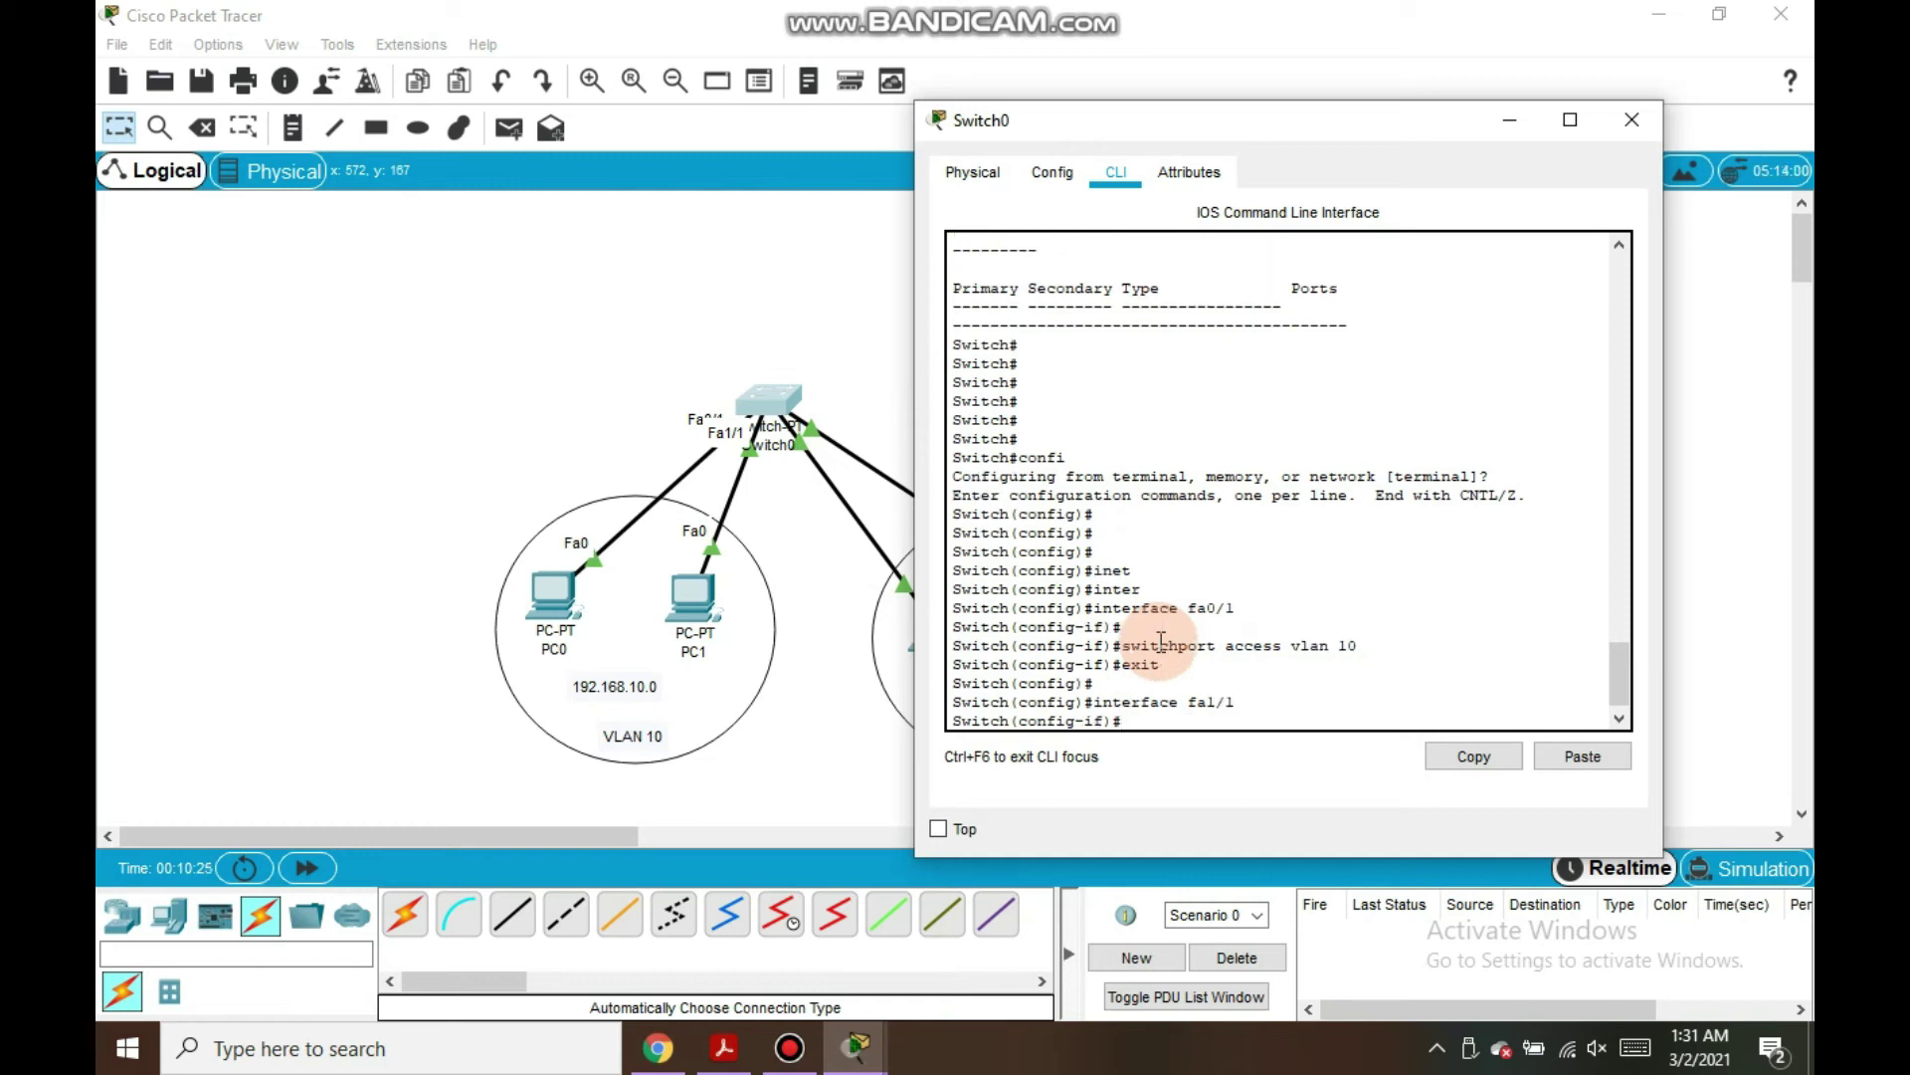
Assign port fa1/1 to access VLAN 10 and exit back to global configuration mode
key(Up)
key(Up)
key(Up)
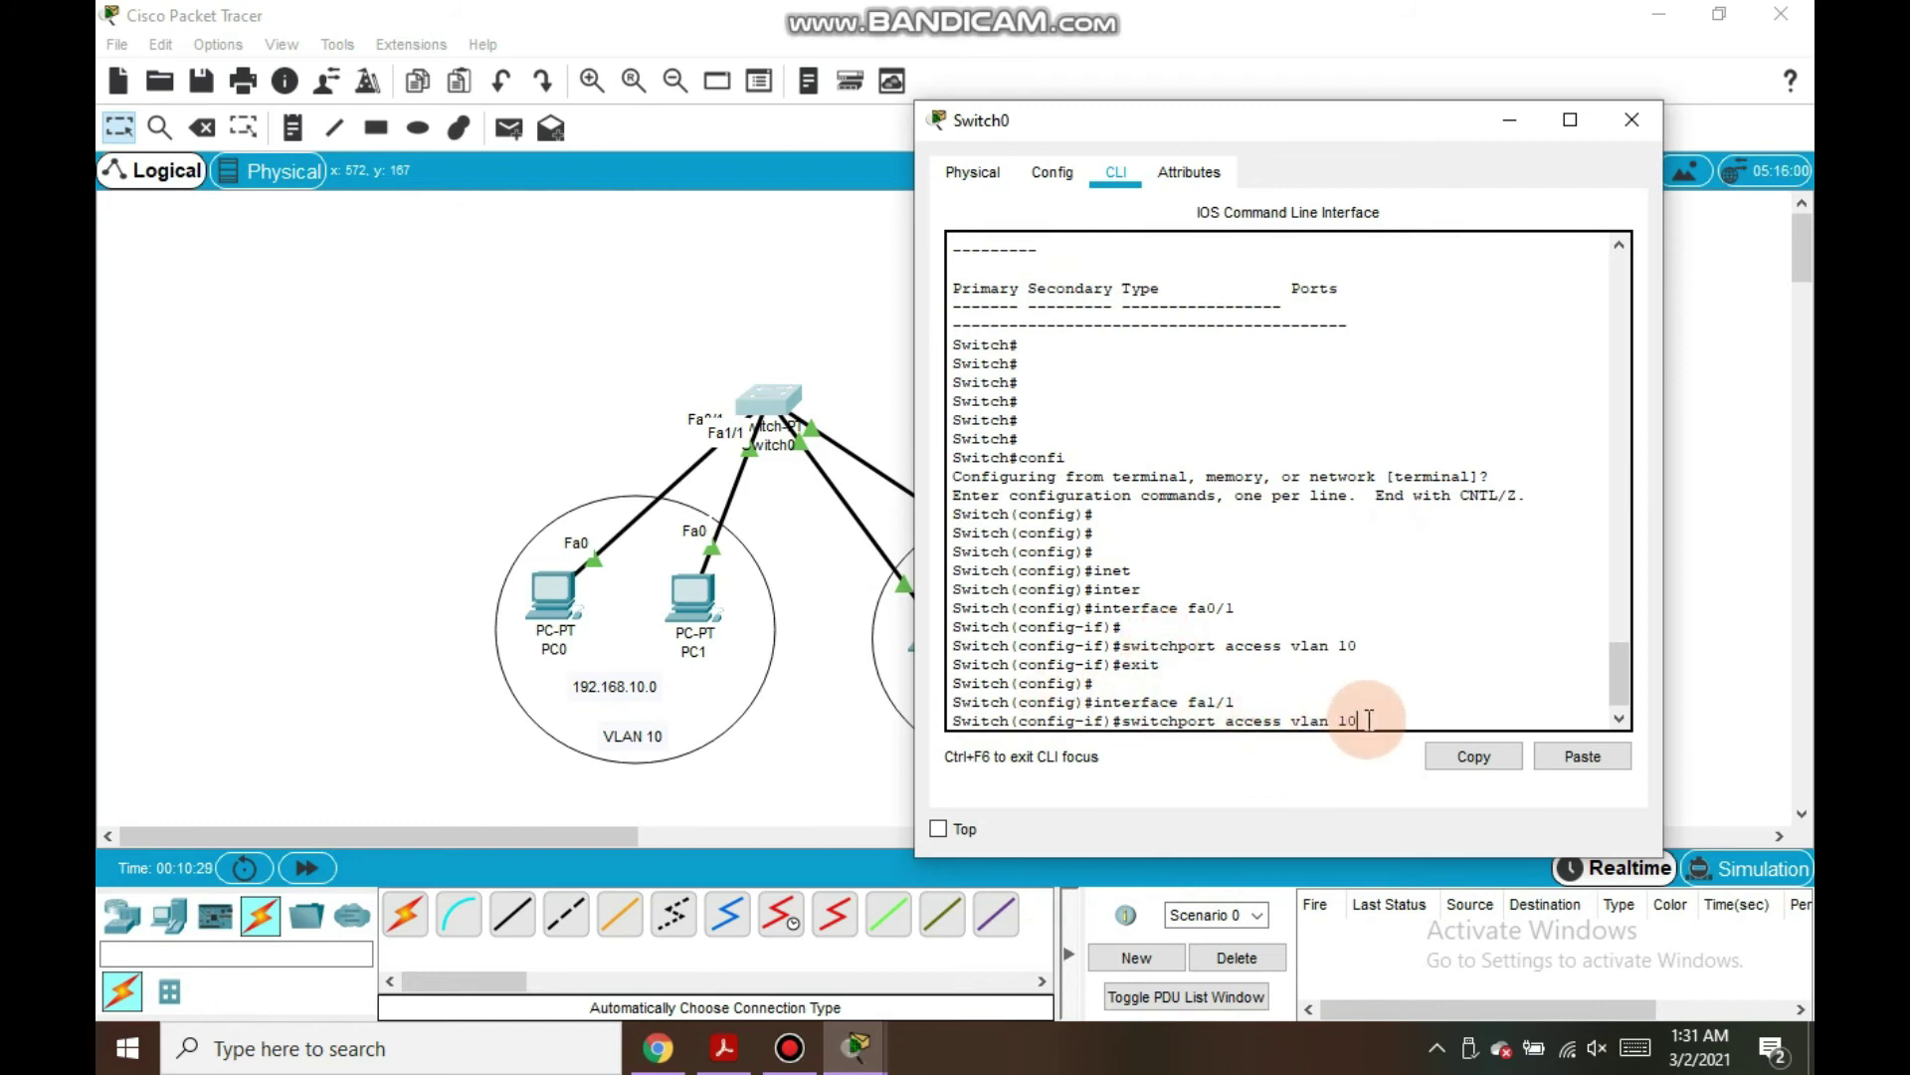
key(Return)
key(Return)
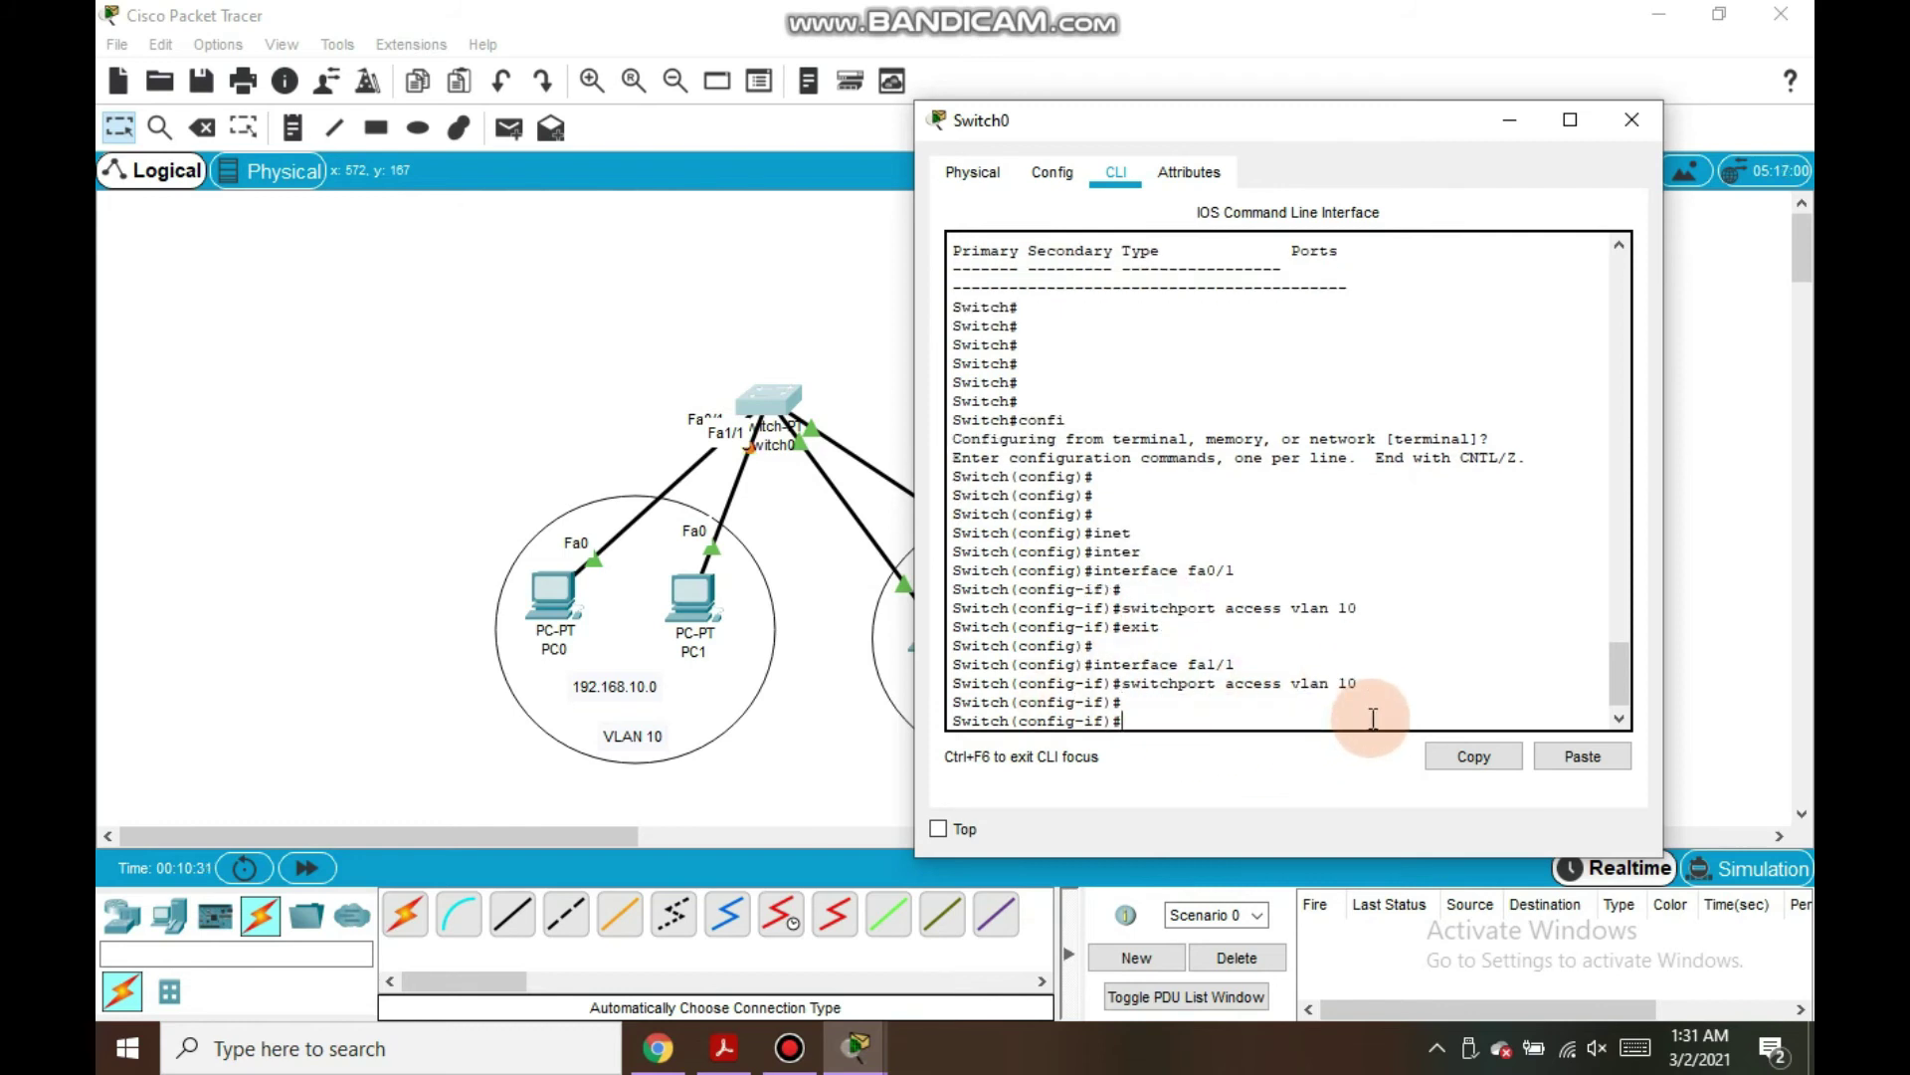
key(Up)
key(Up)
key(Up)
key(Return)
key(Return)
key(Return)
Check which Switch0 port PC2's link uses and enter interface configuration mode for fa2/1
key(Up)
key(Up)
key(Up)
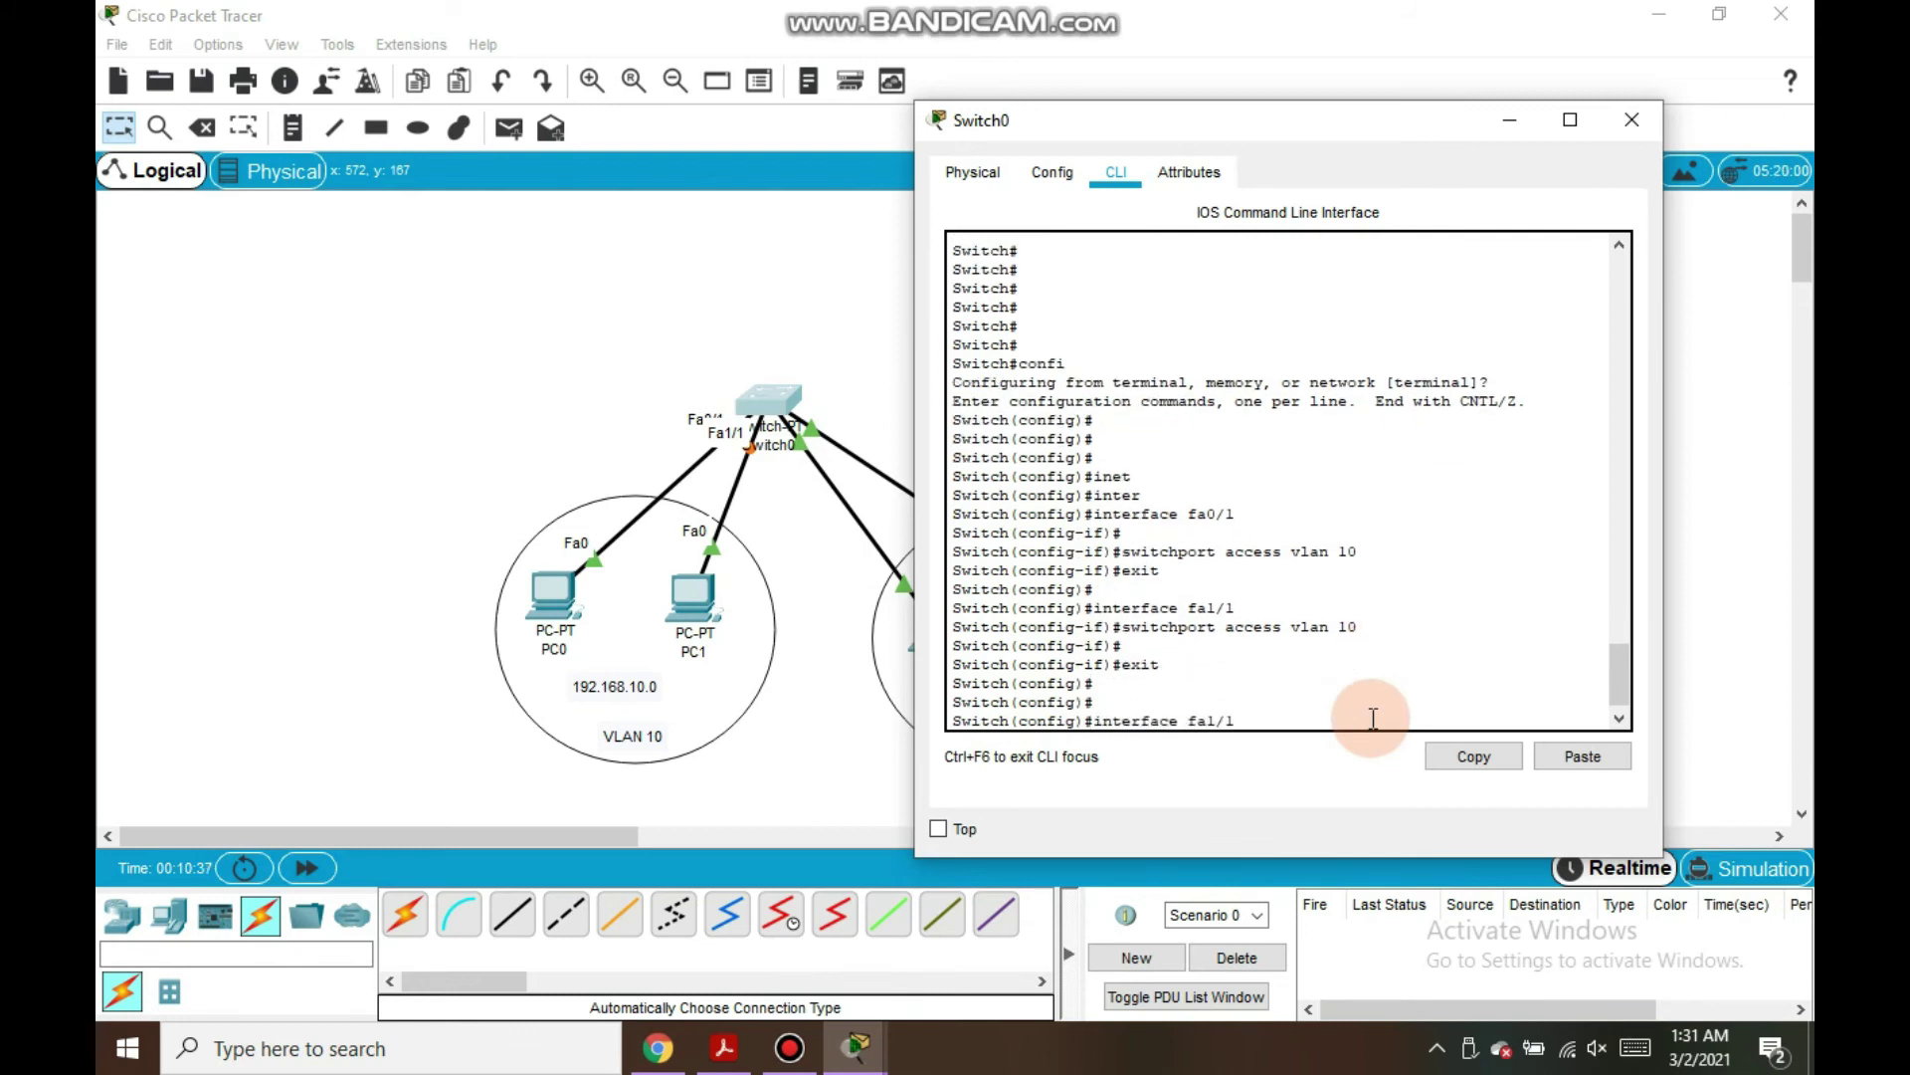
click(1631, 119)
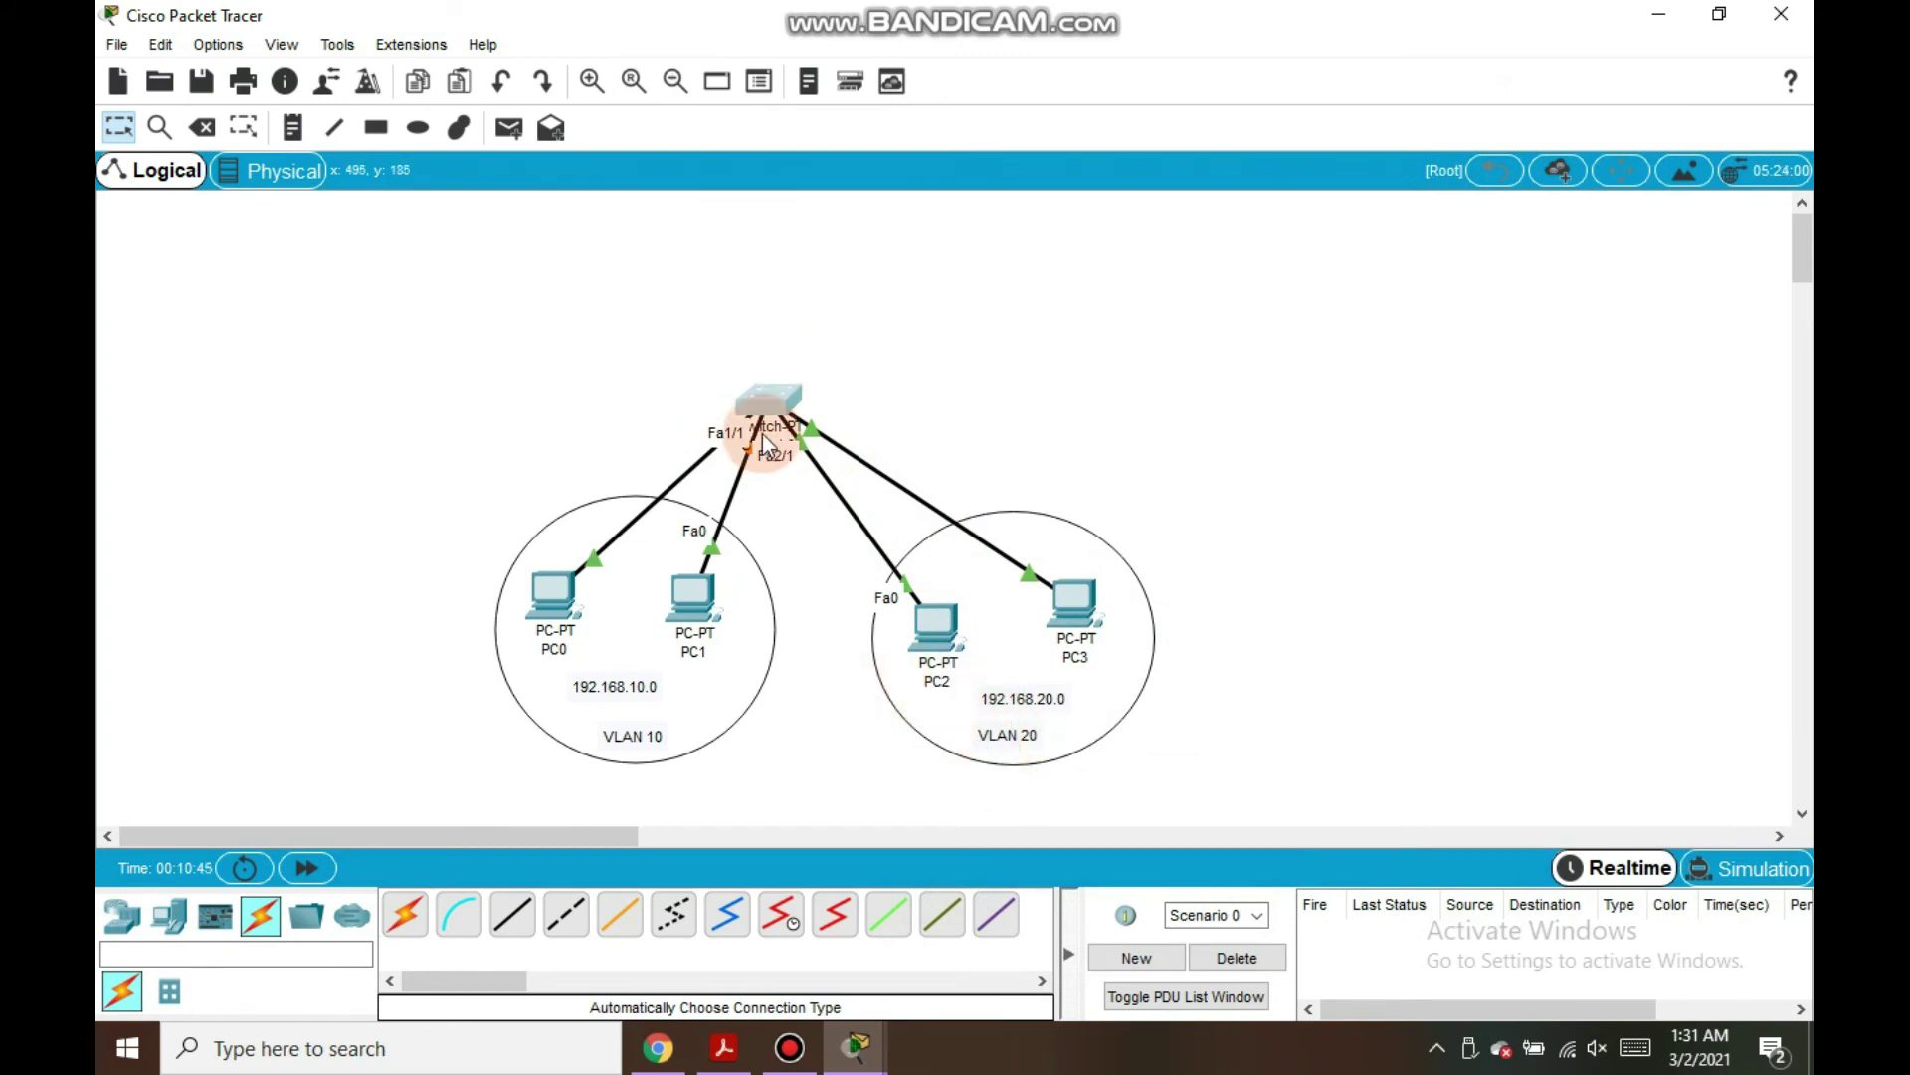
click(771, 396)
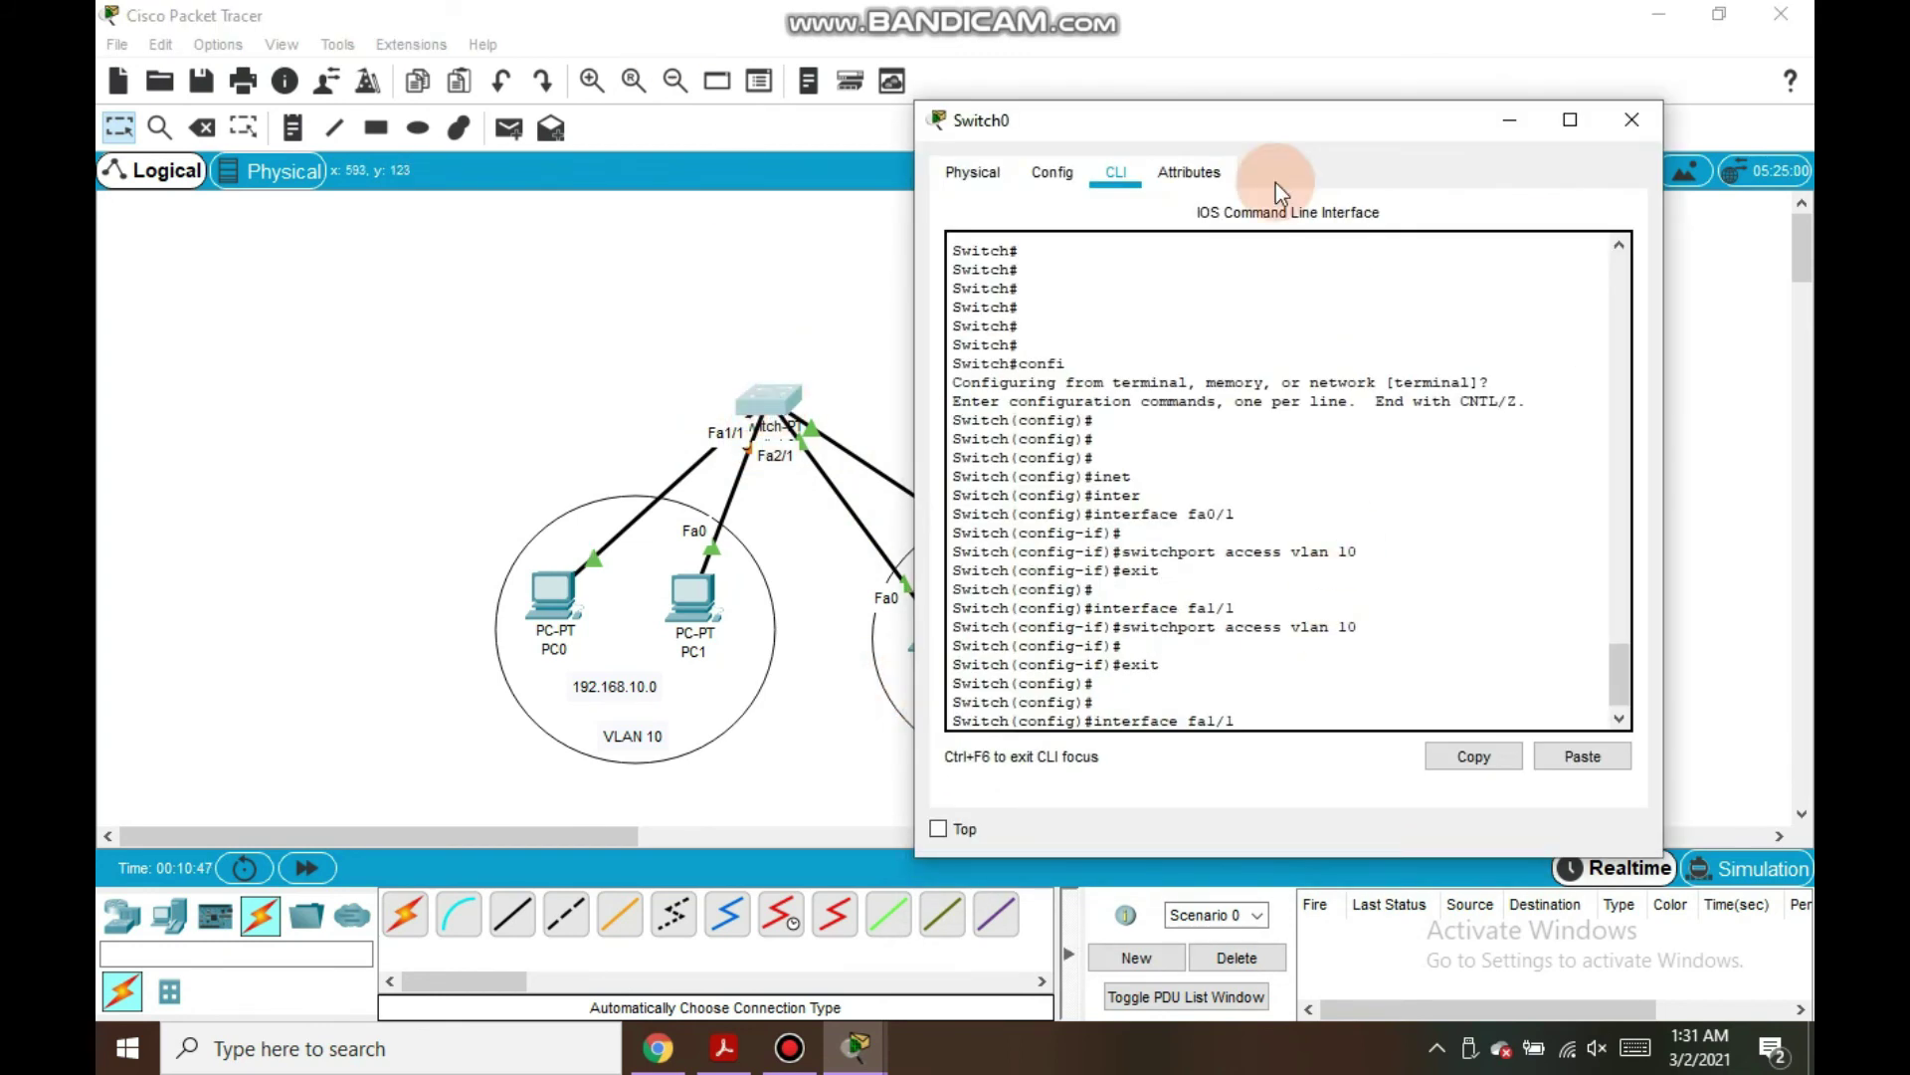
drag(1230, 121, 1348, 112)
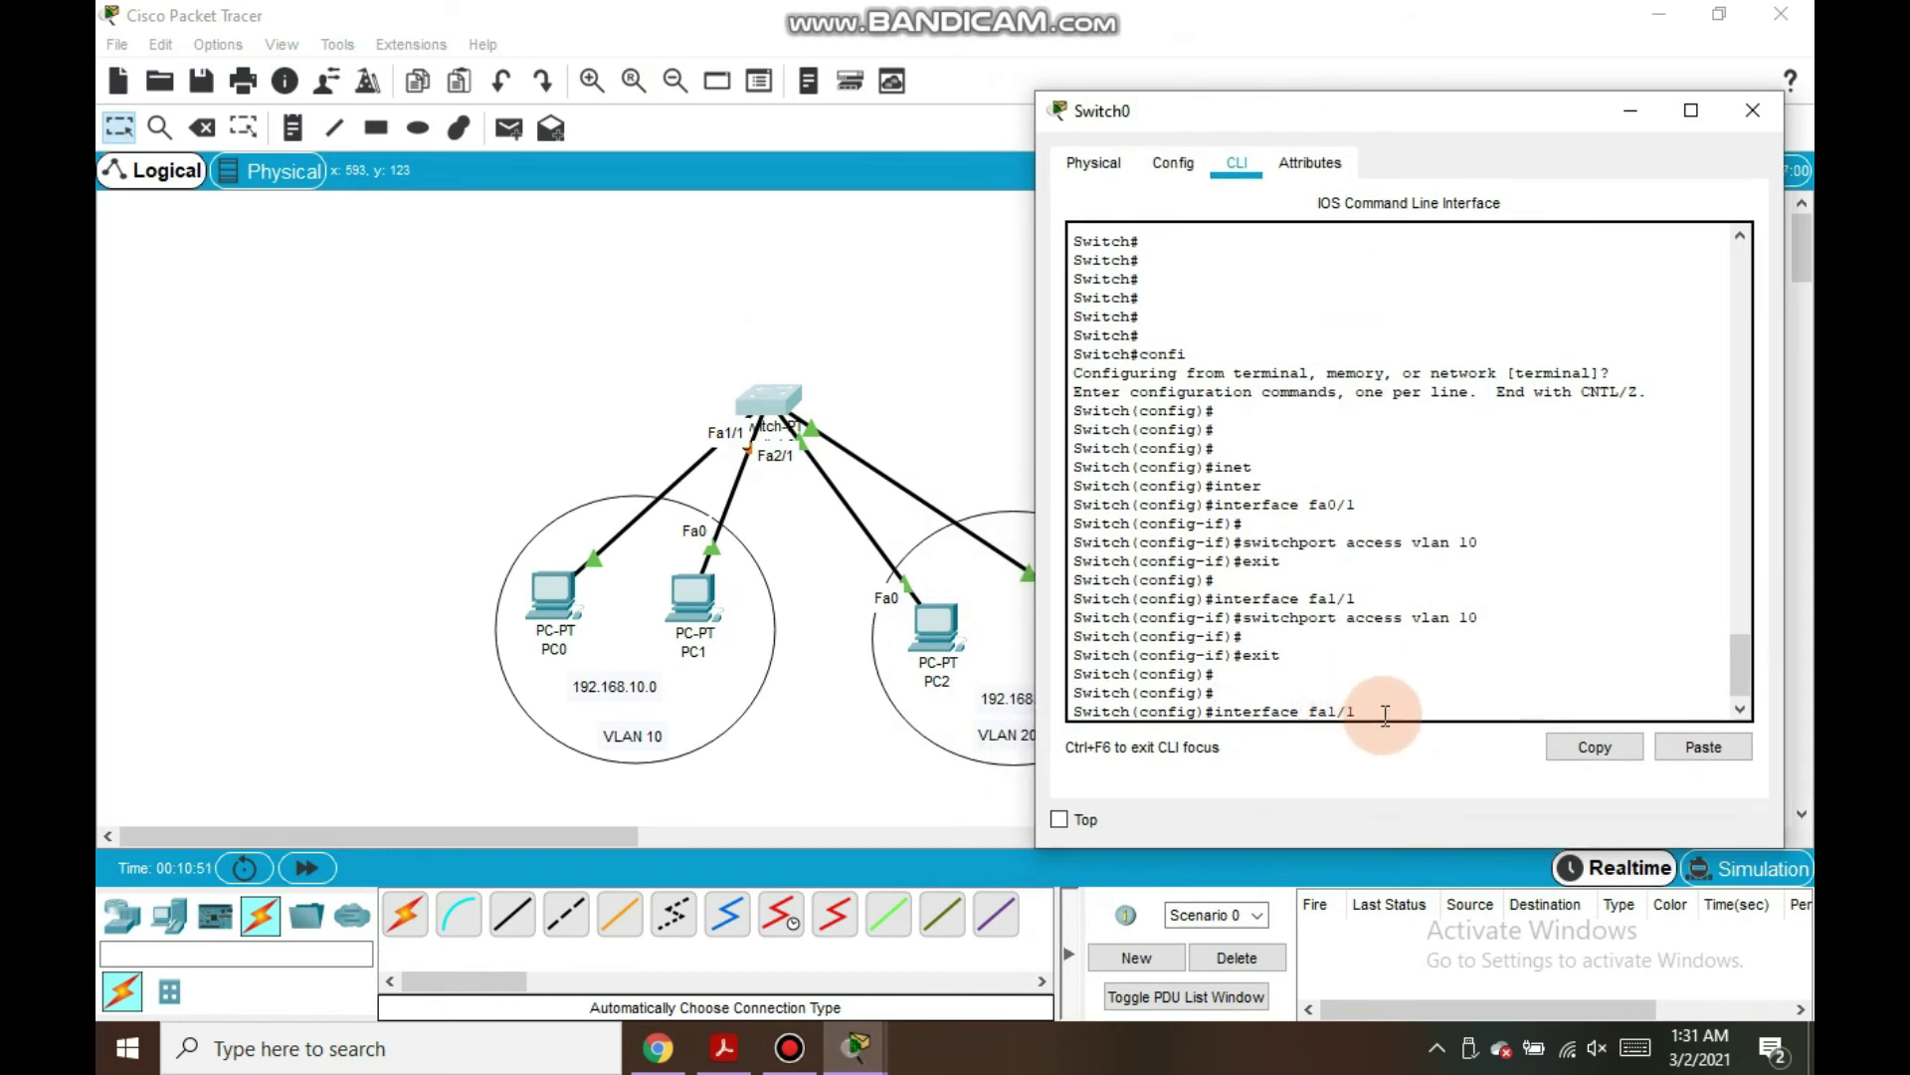
key(Left)
key(Left)
key(BackSpace)
text(2)
key(Return)
key(Return)
key(Return)
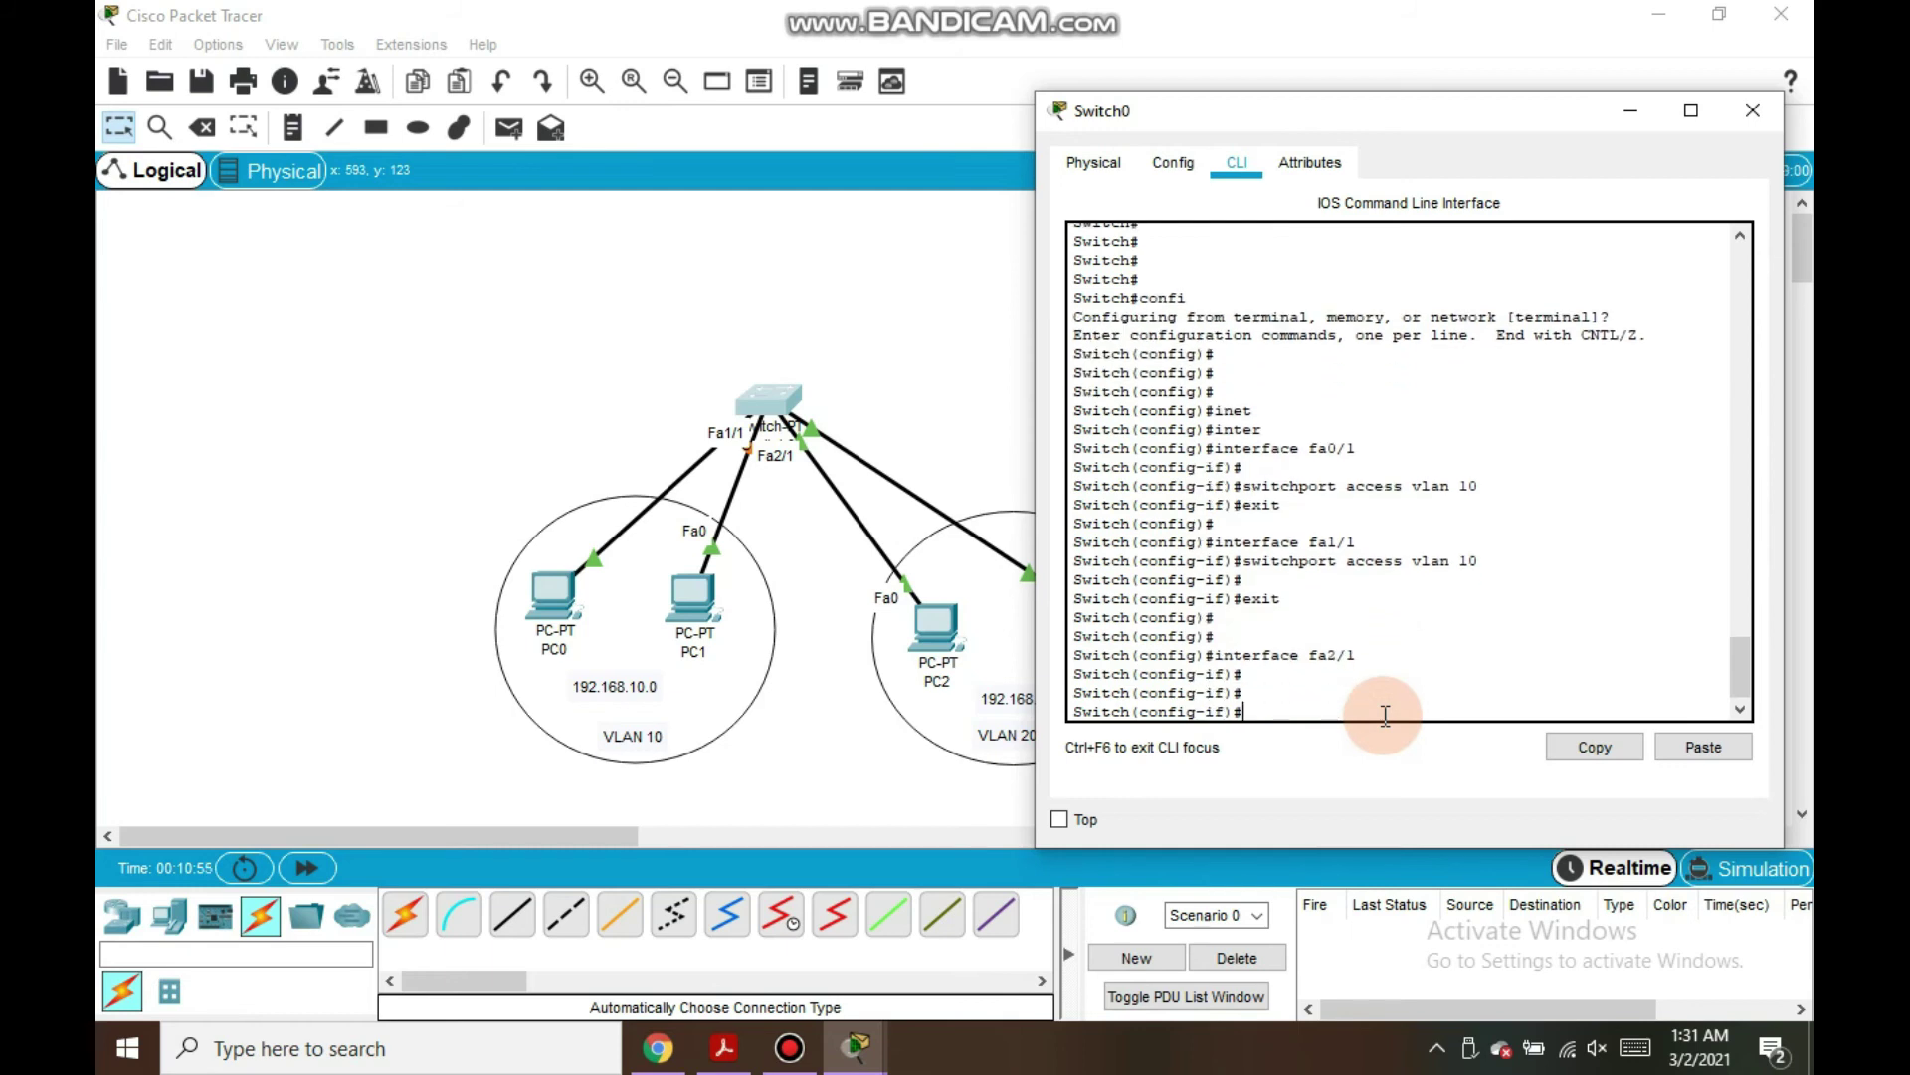
Assign port fa2/1 to access VLAN 20 and exit back to global configuration mode
key(Up)
key(Up)
key(Up)
key(Left)
key(BackSpace)
text(2)
key(Return)
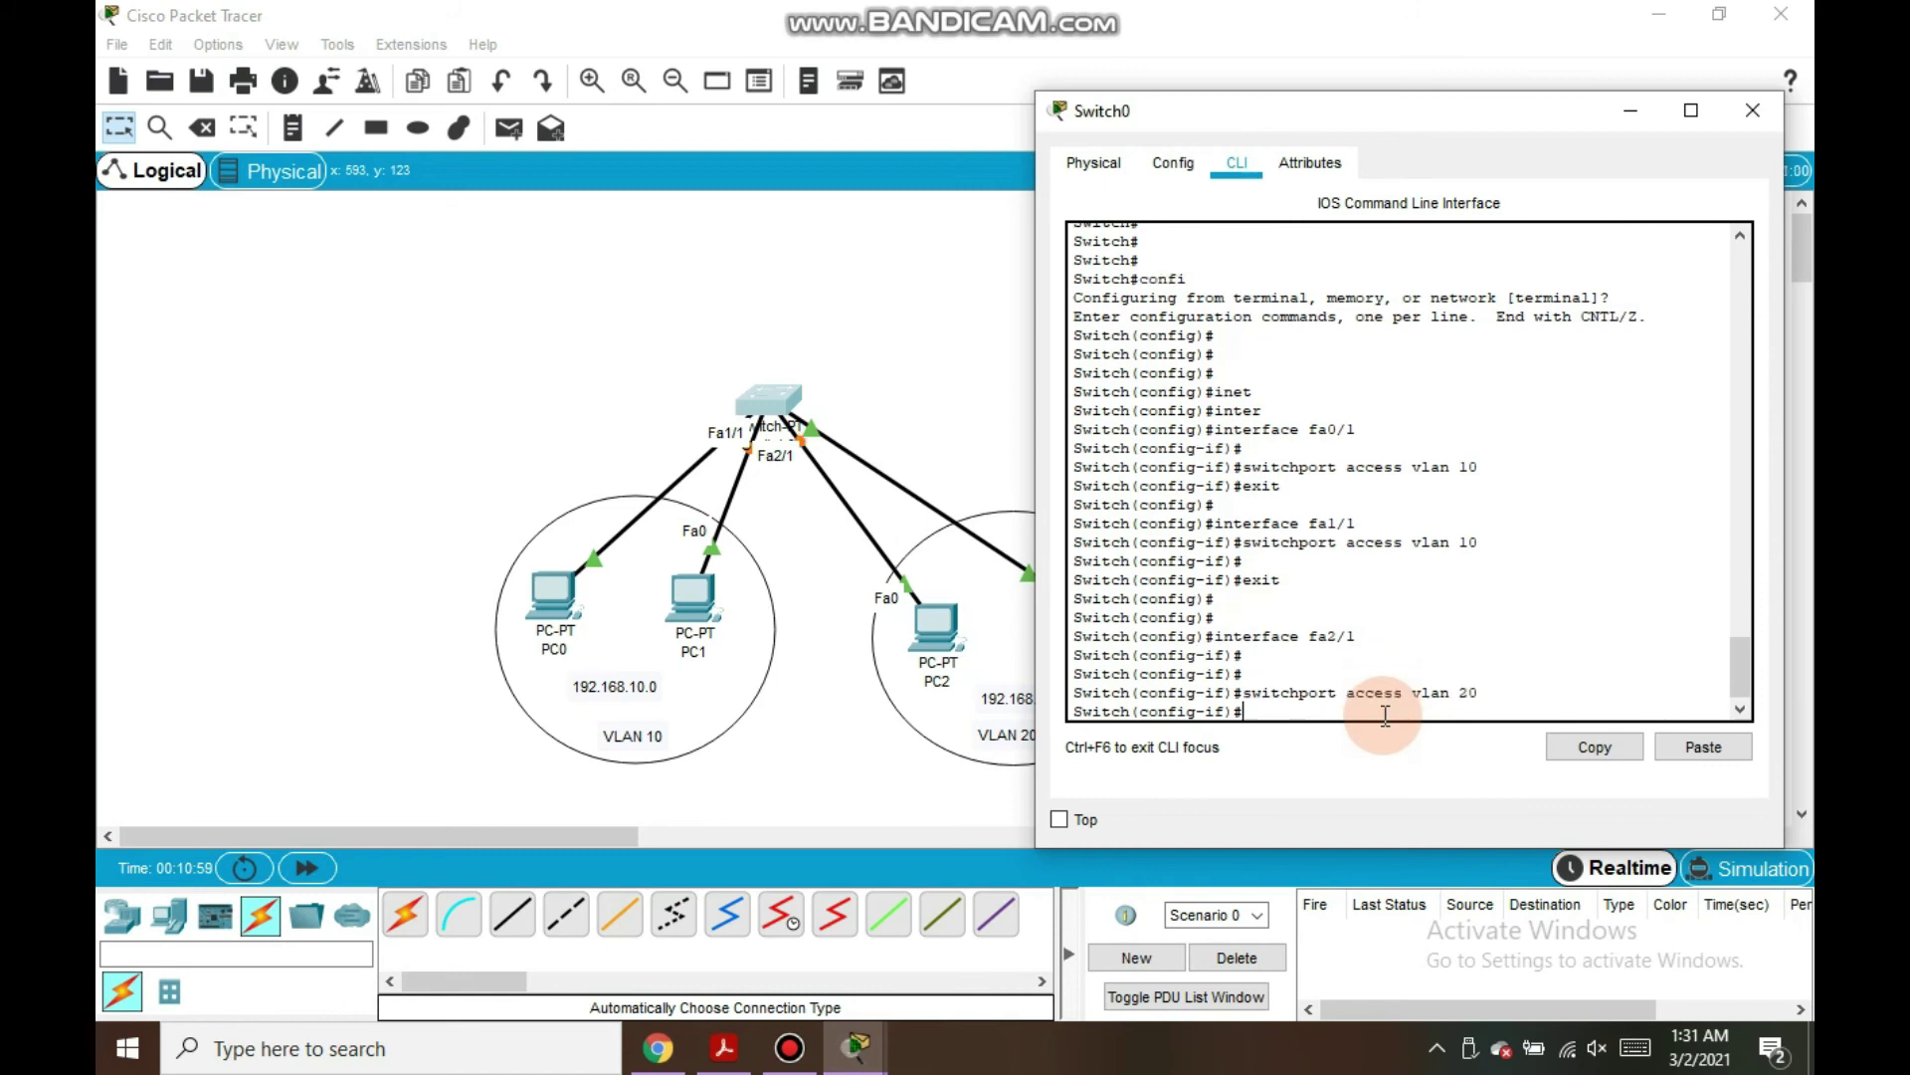
key(Return)
text(exit)
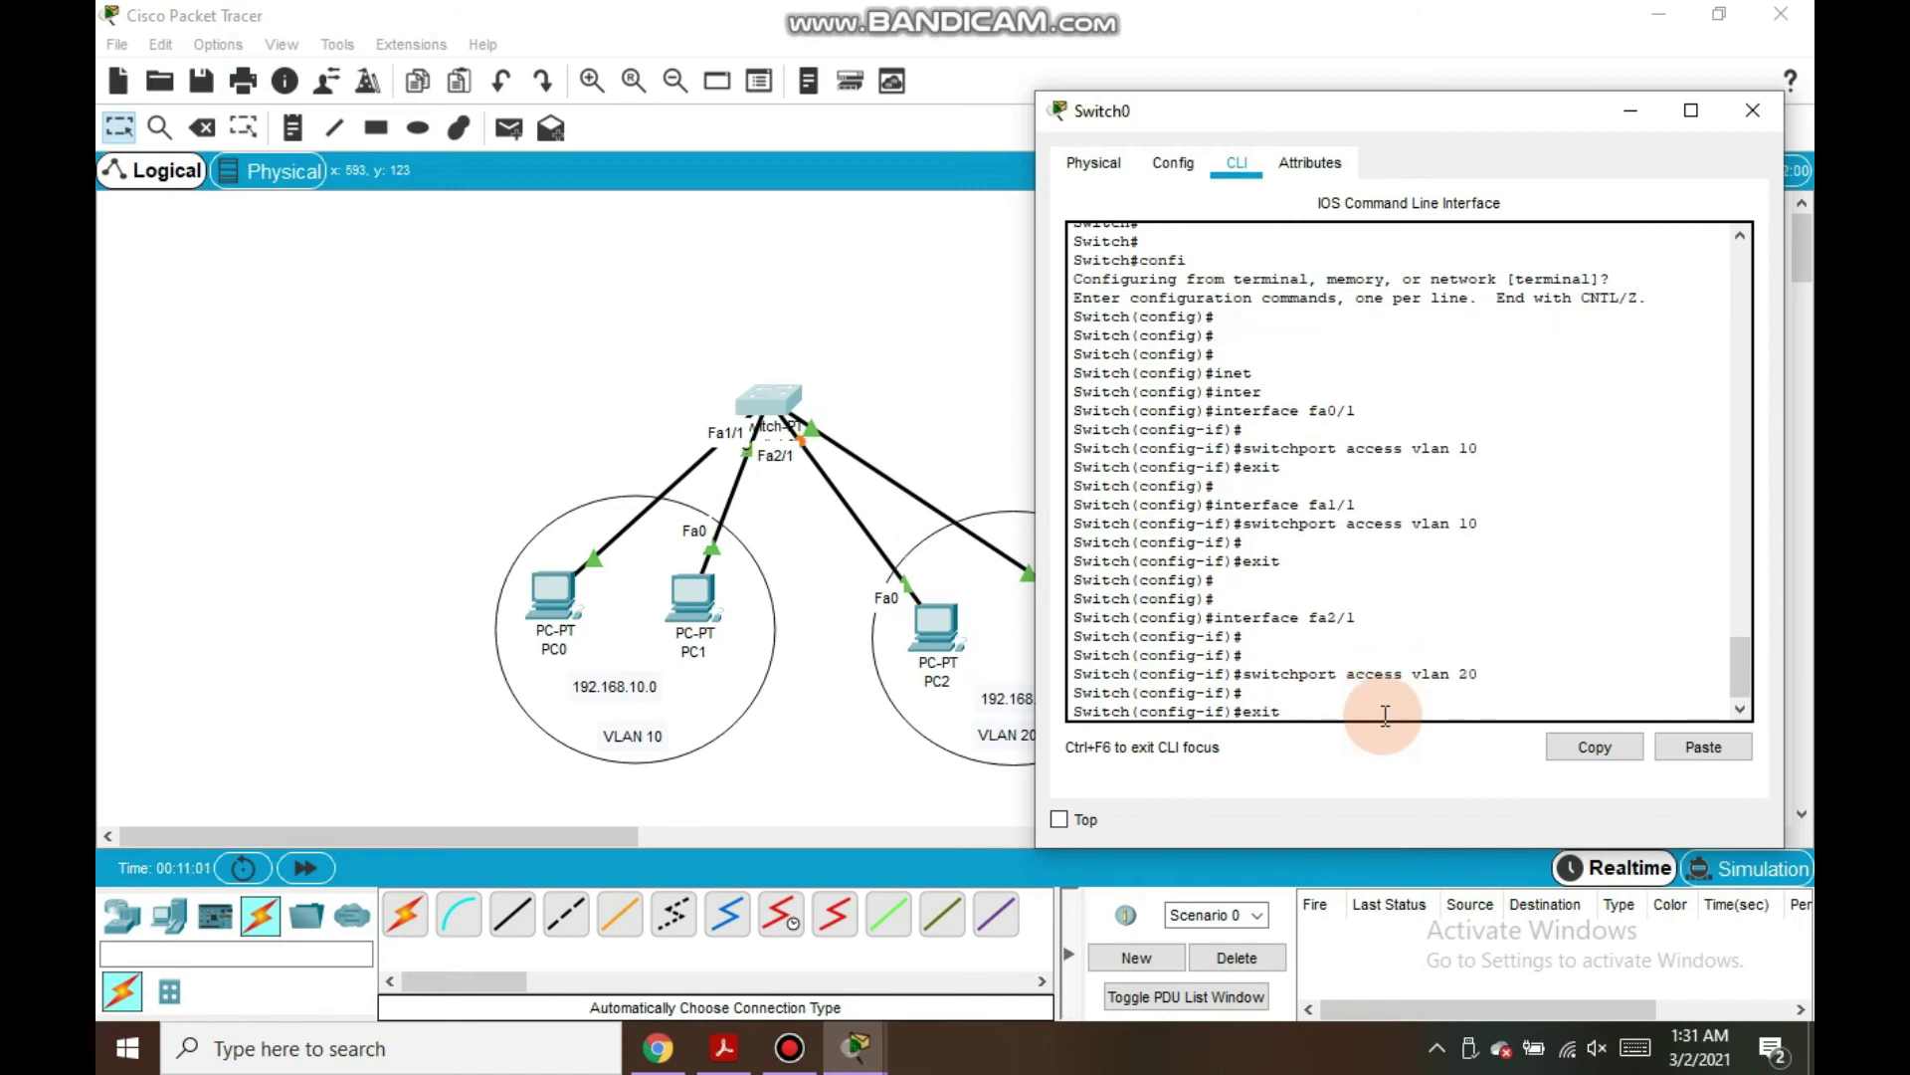
key(Return)
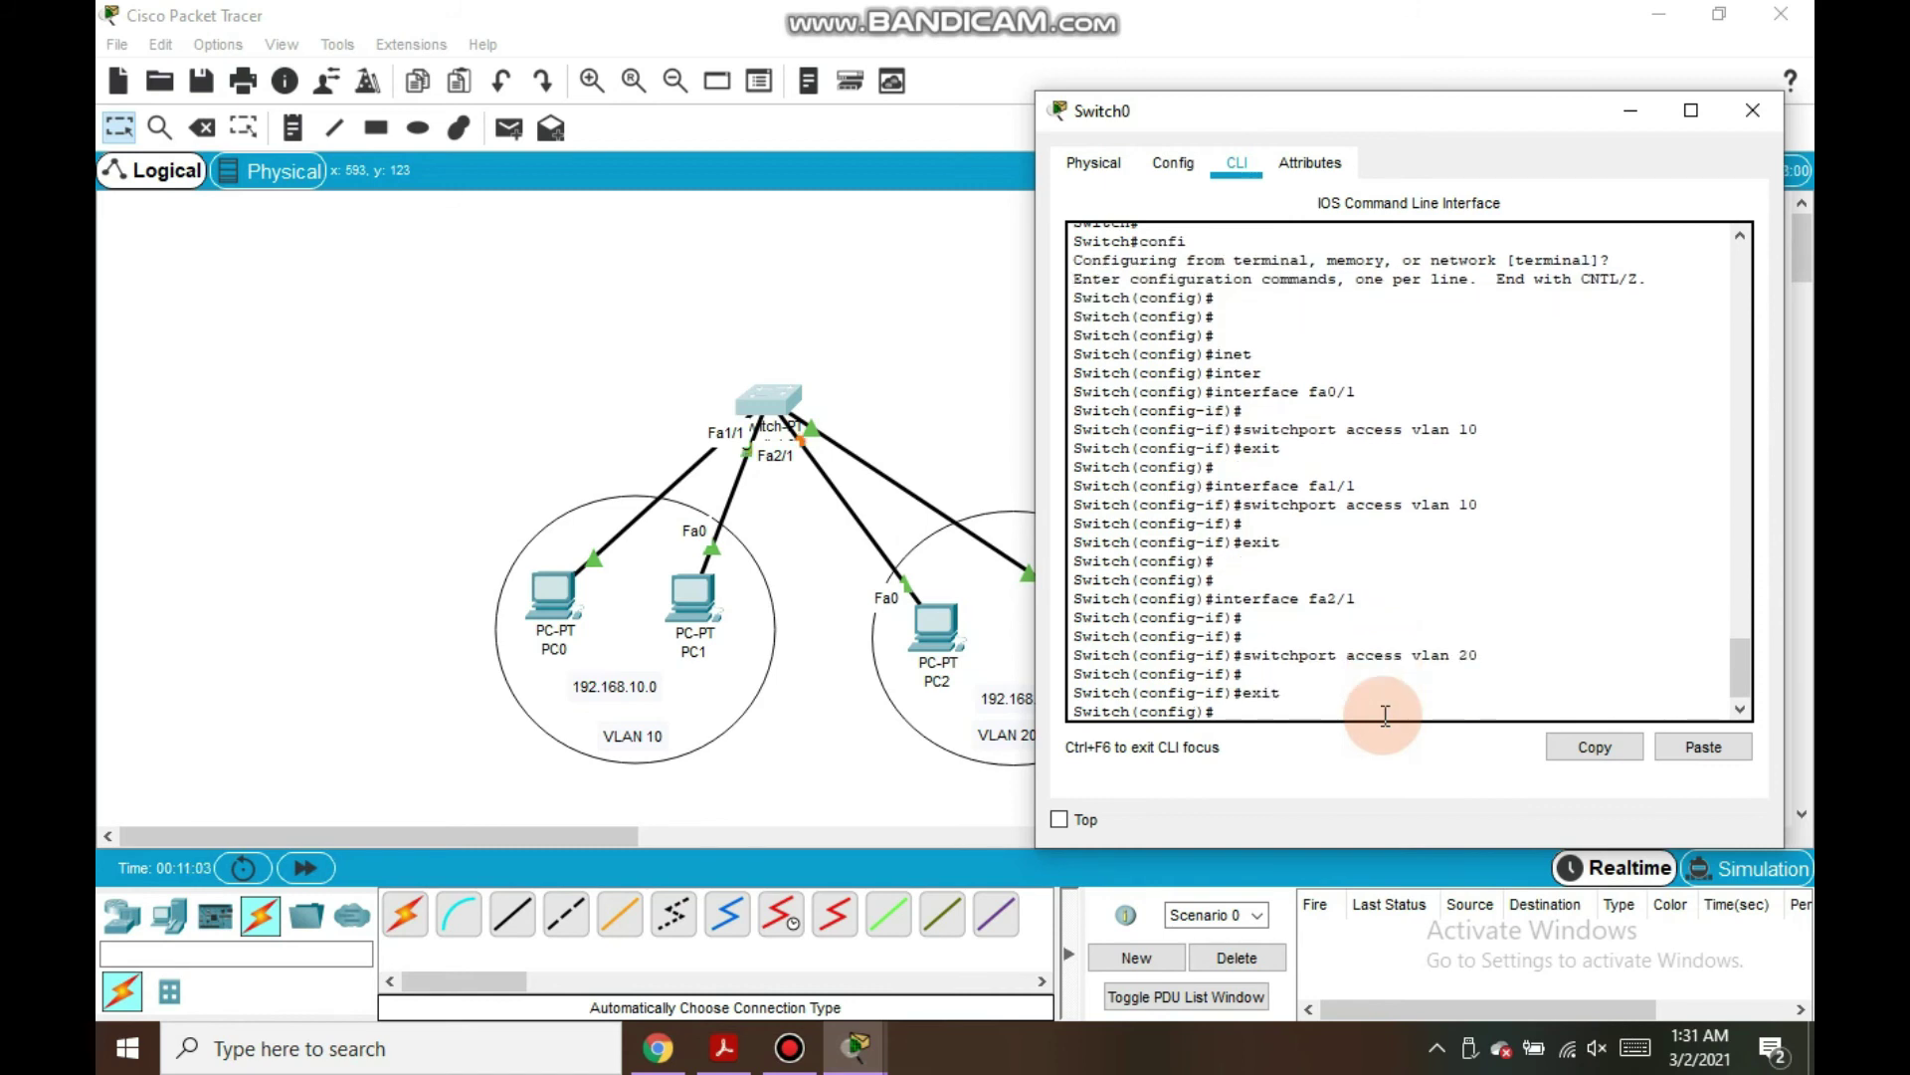
key(Return)
Check which Switch0 port PC3's link uses and enter interface configuration mode for fa3/1
text(exit)
key(Up)
key(Up)
key(Up)
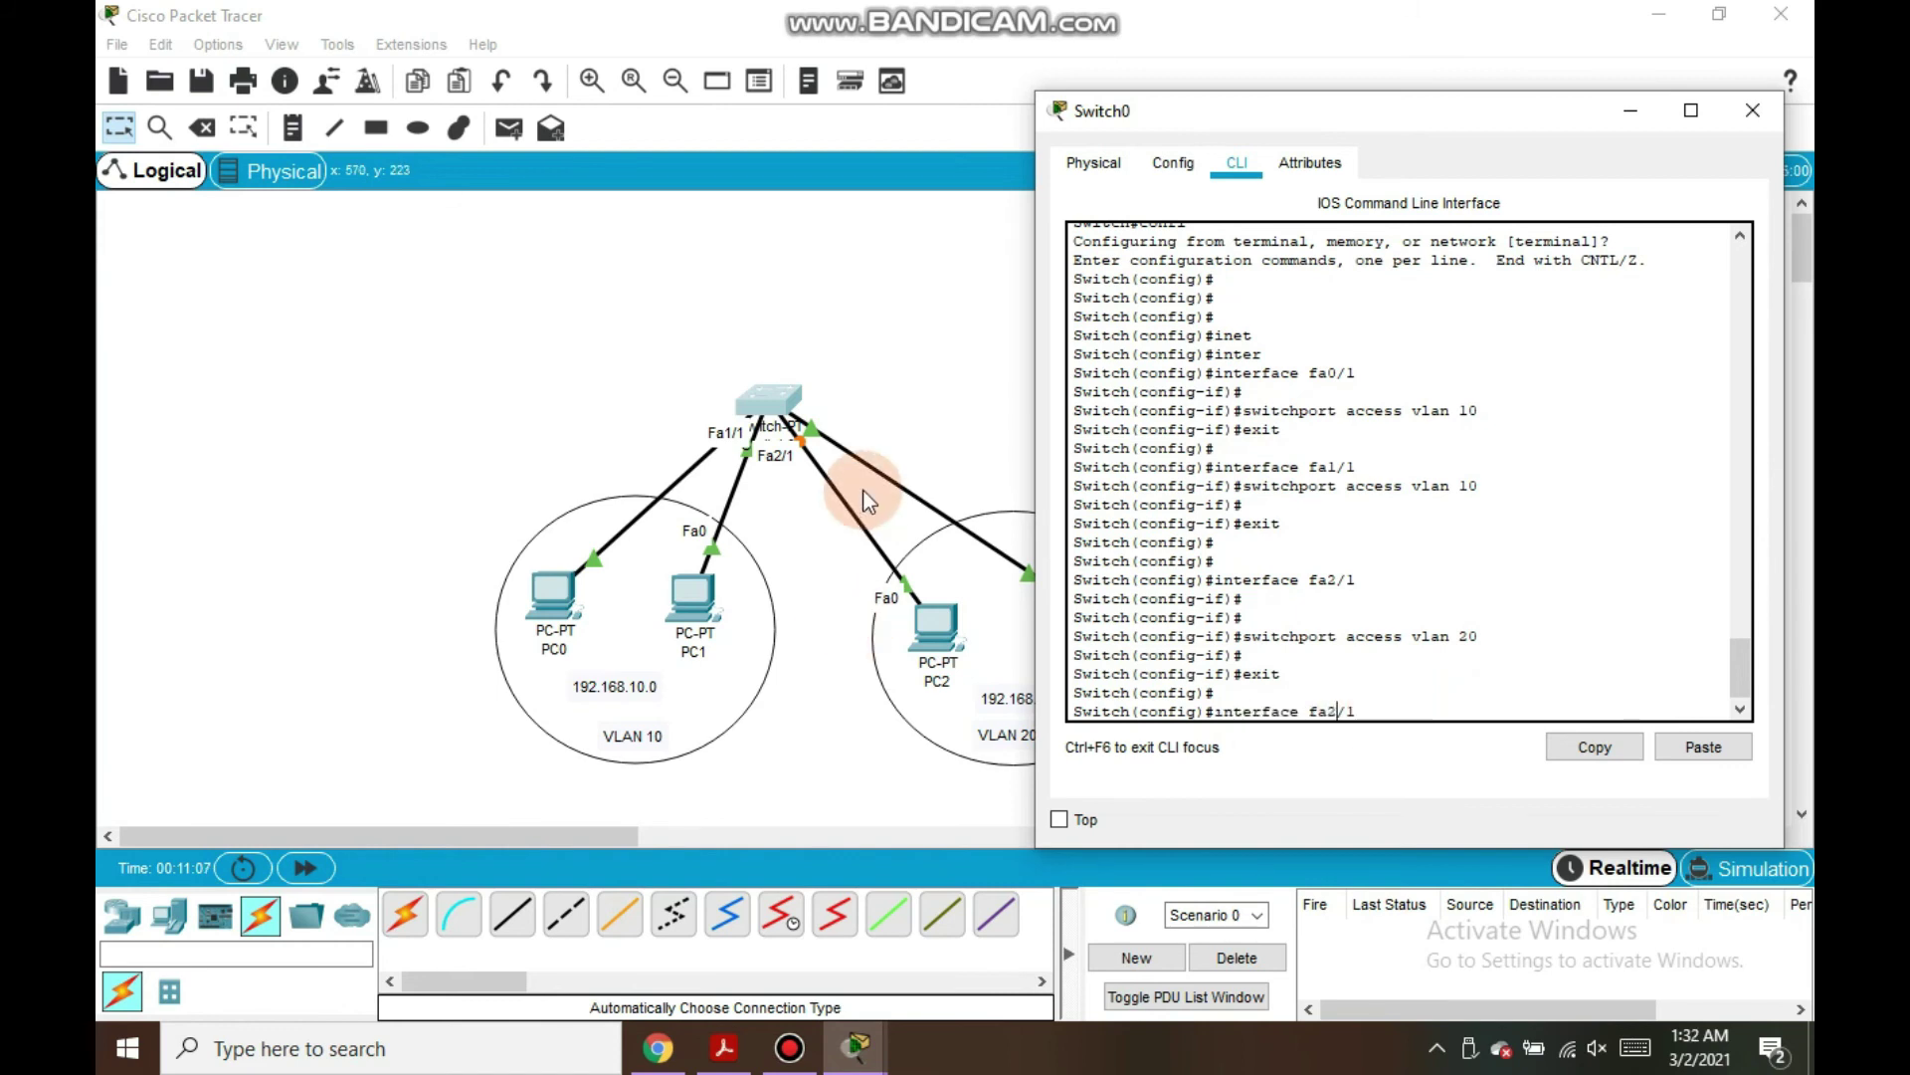
click(816, 434)
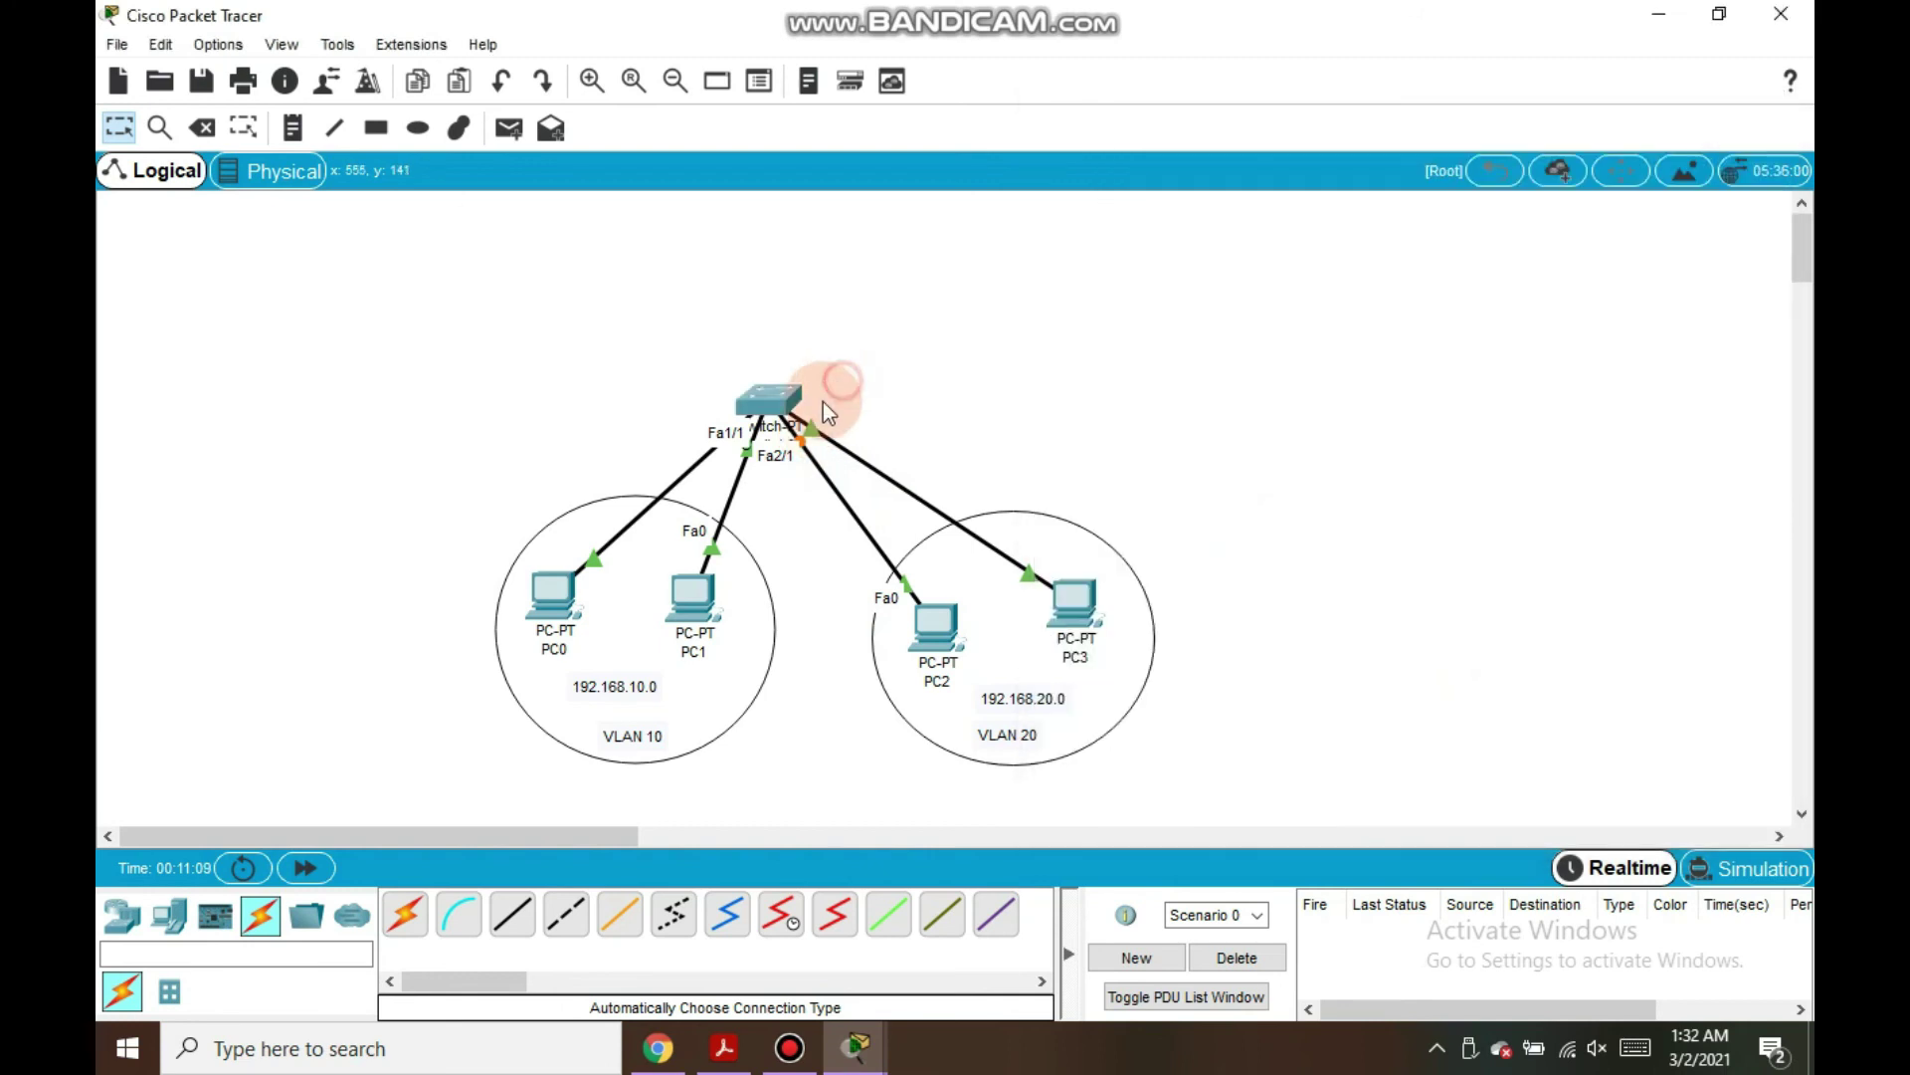
click(794, 453)
click(1347, 780)
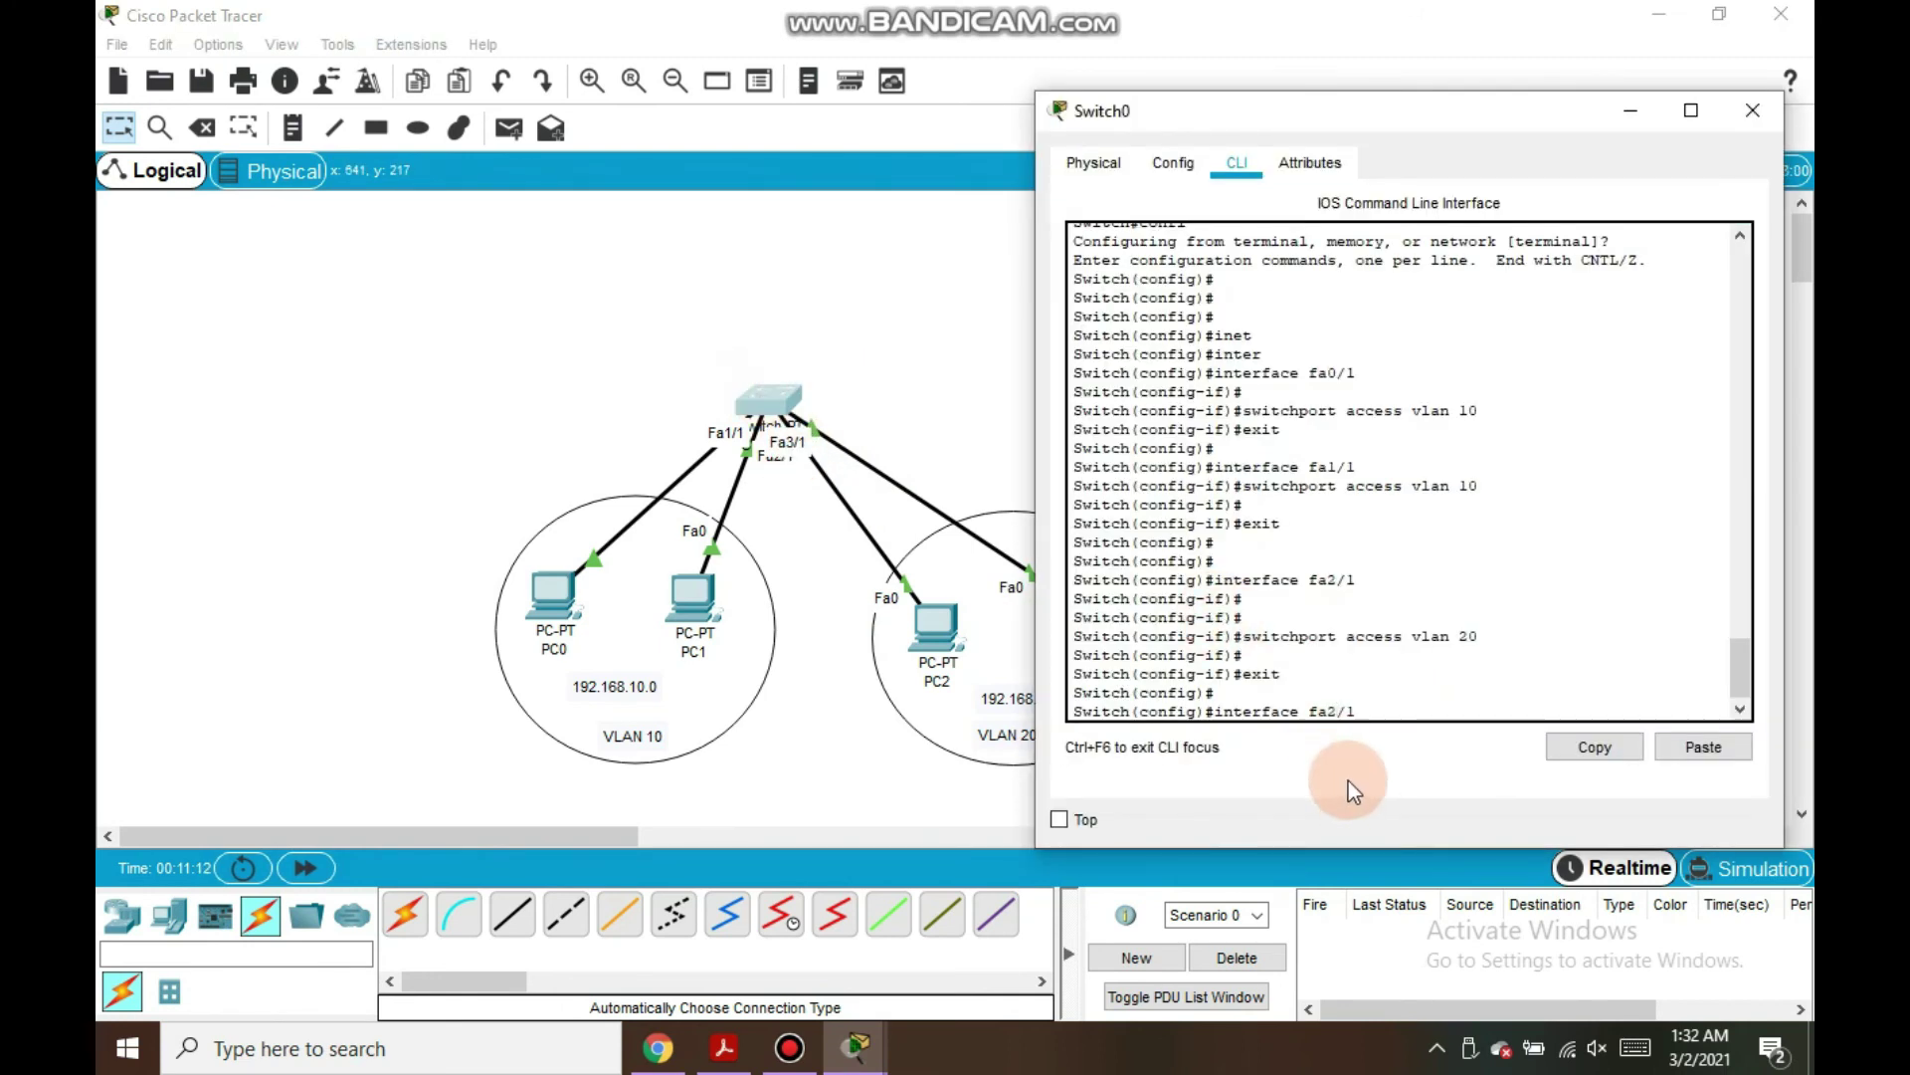
text(3)
key(Return)
Assign port fa3/1 to access VLAN 20 and exit back to global configuration mode
key(Up)
key(Up)
key(Up)
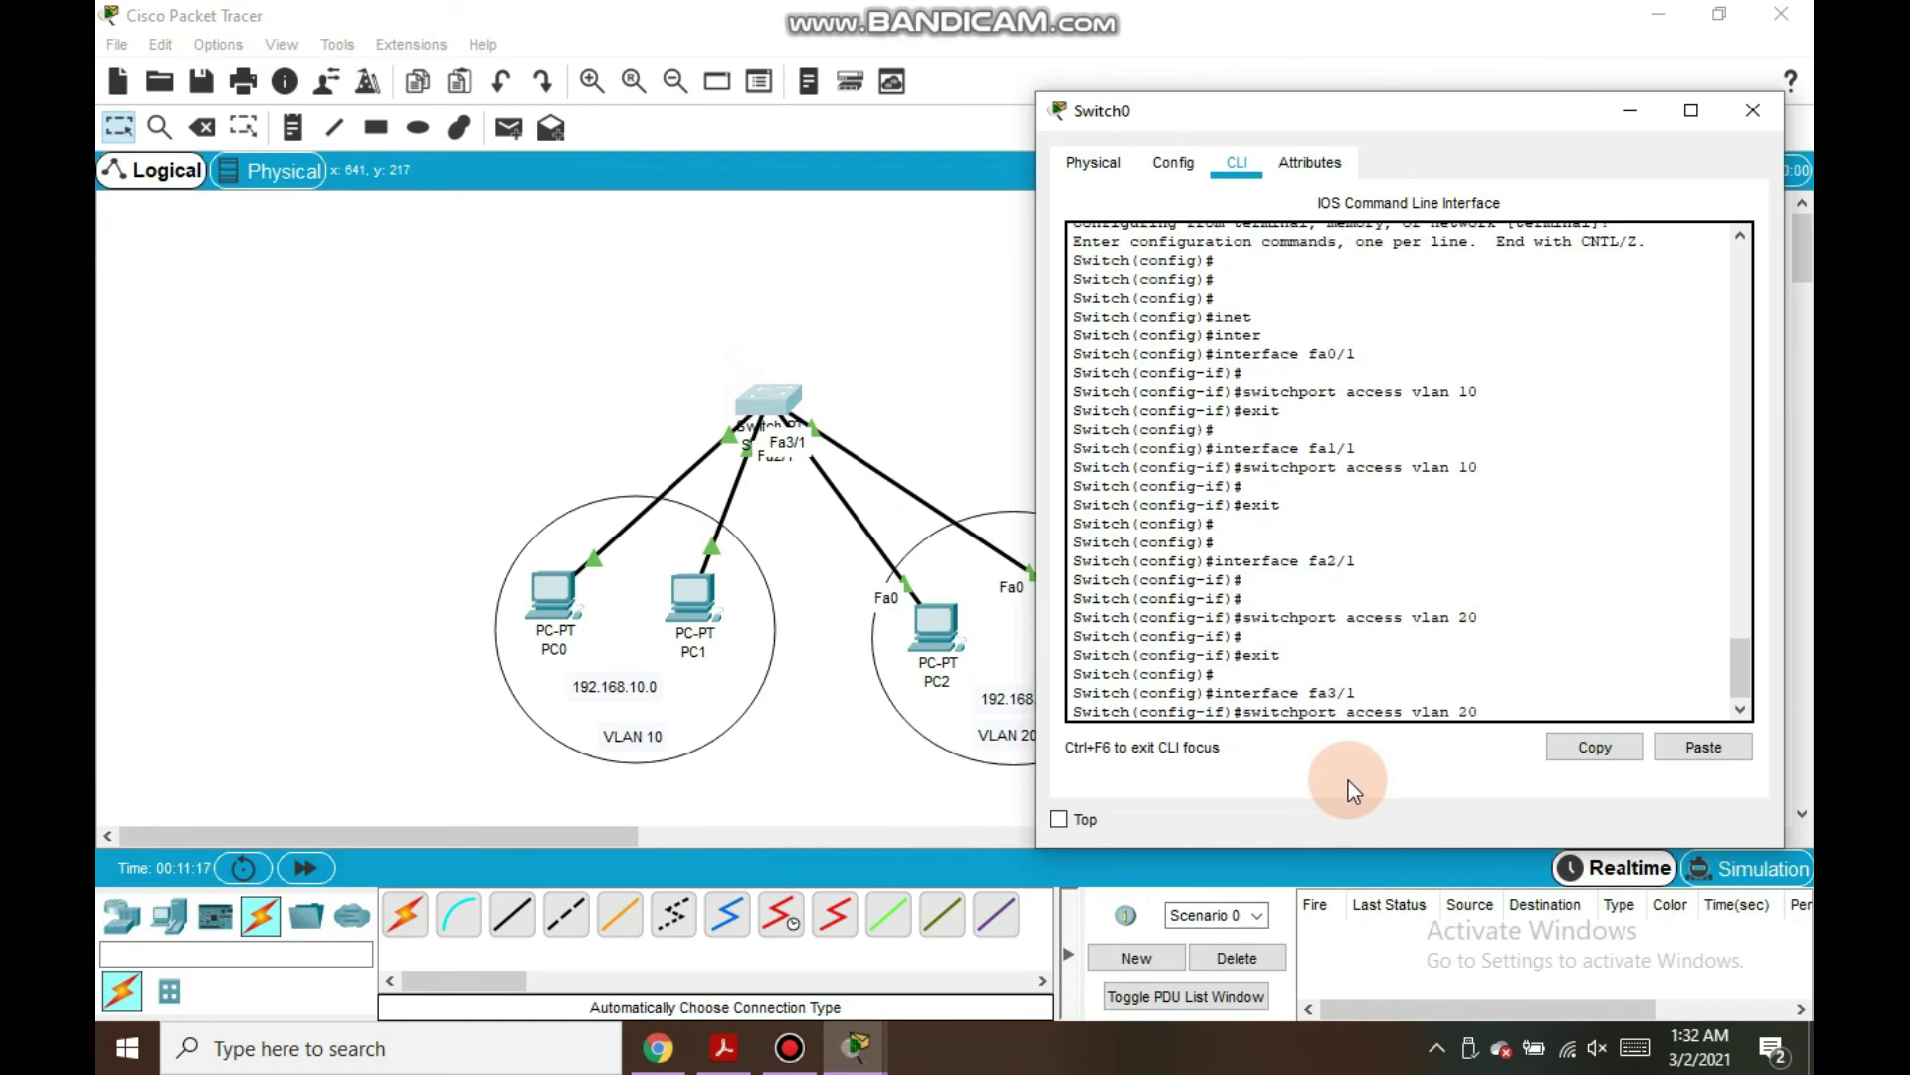
key(Return)
text(exi)
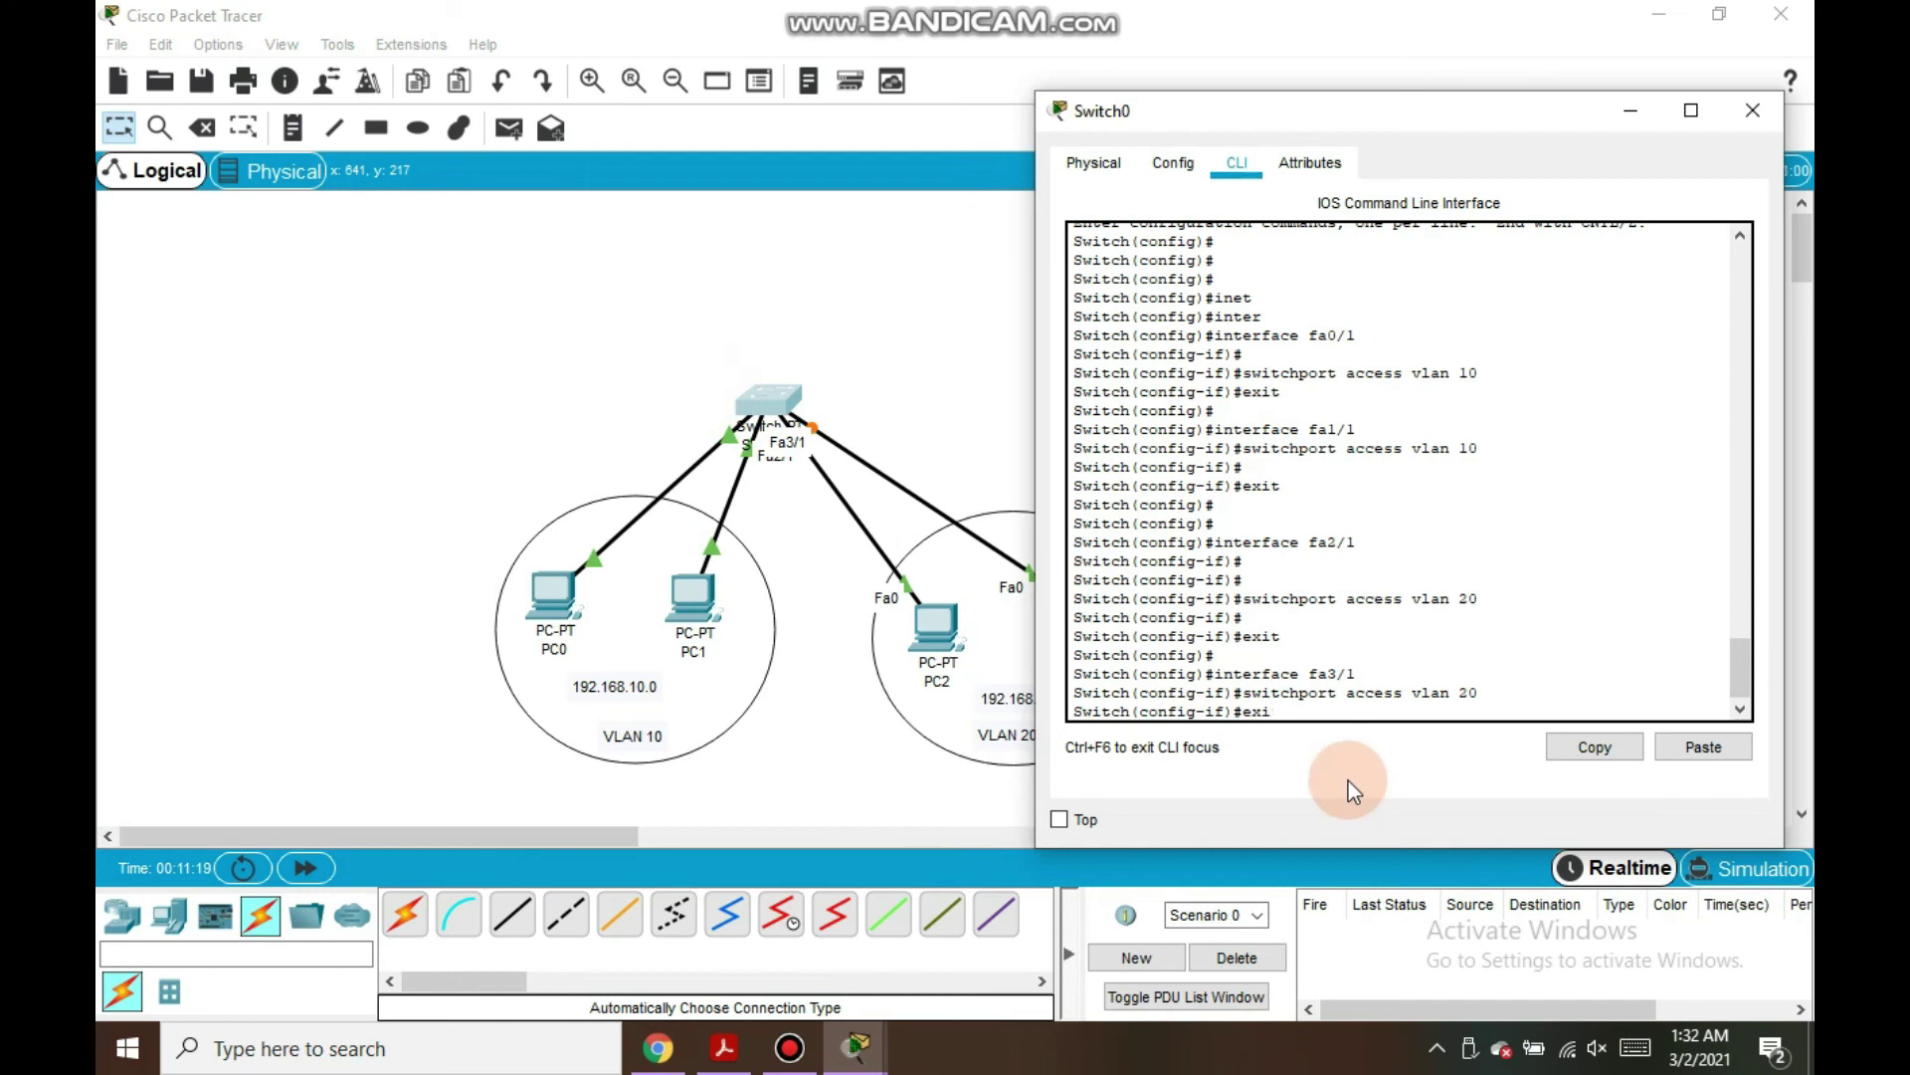
text(t)
key(Return)
key(Return)
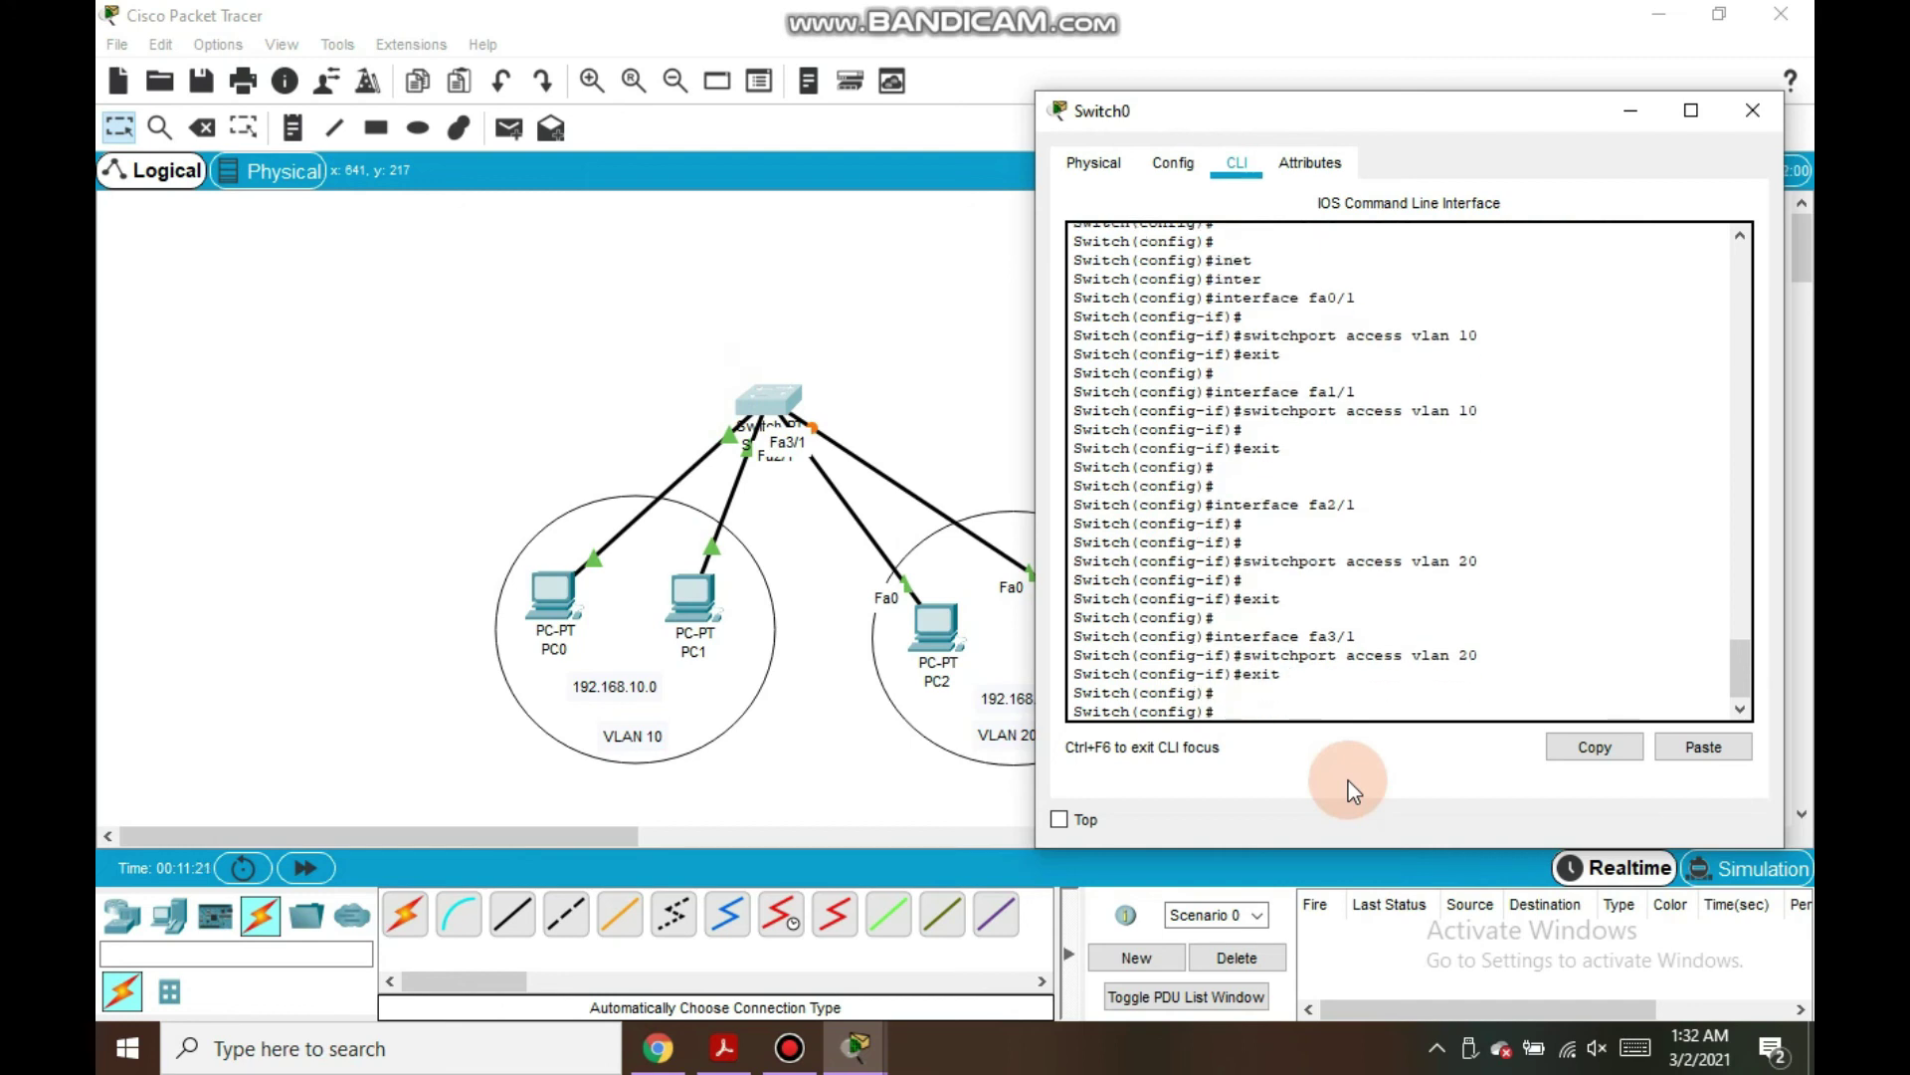
Return Switch0 to privileged mode and close its configuration window
text(exit)
key(Return)
key(Return)
key(Return)
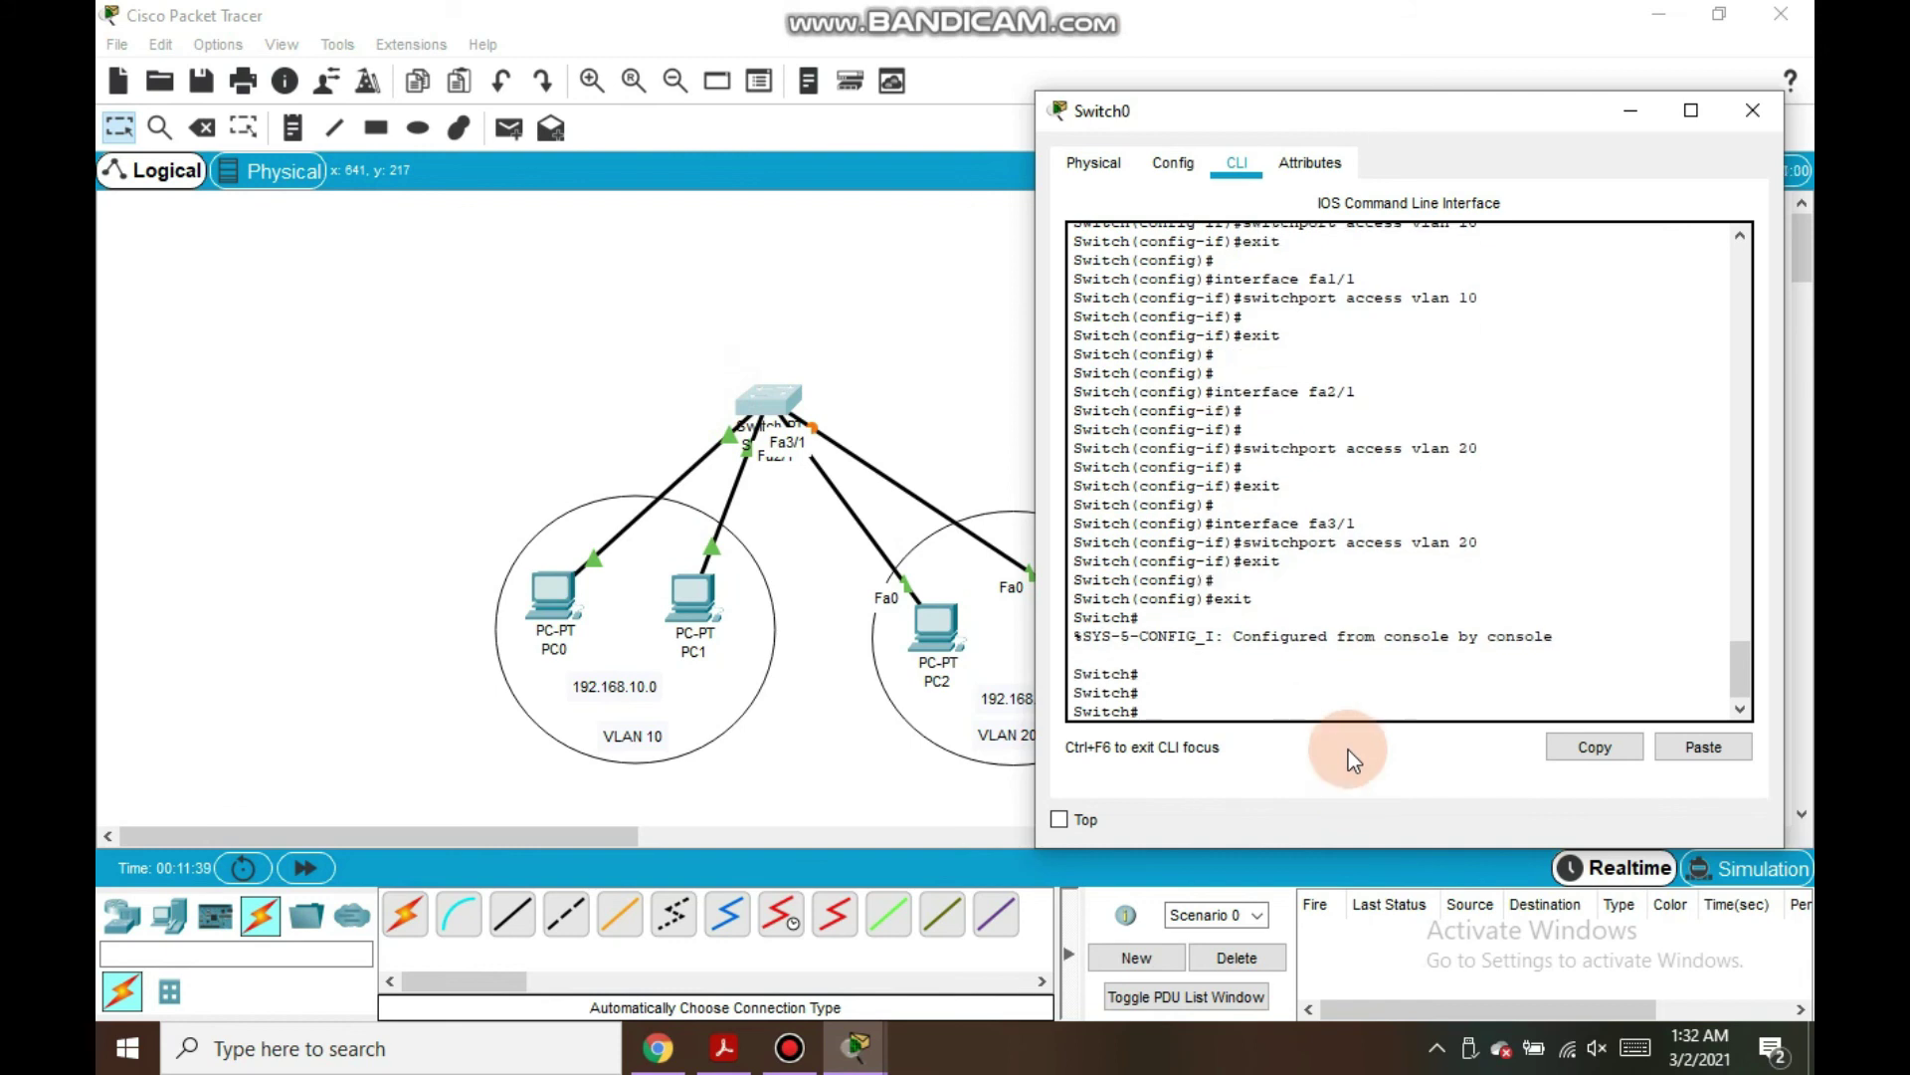
click(1755, 123)
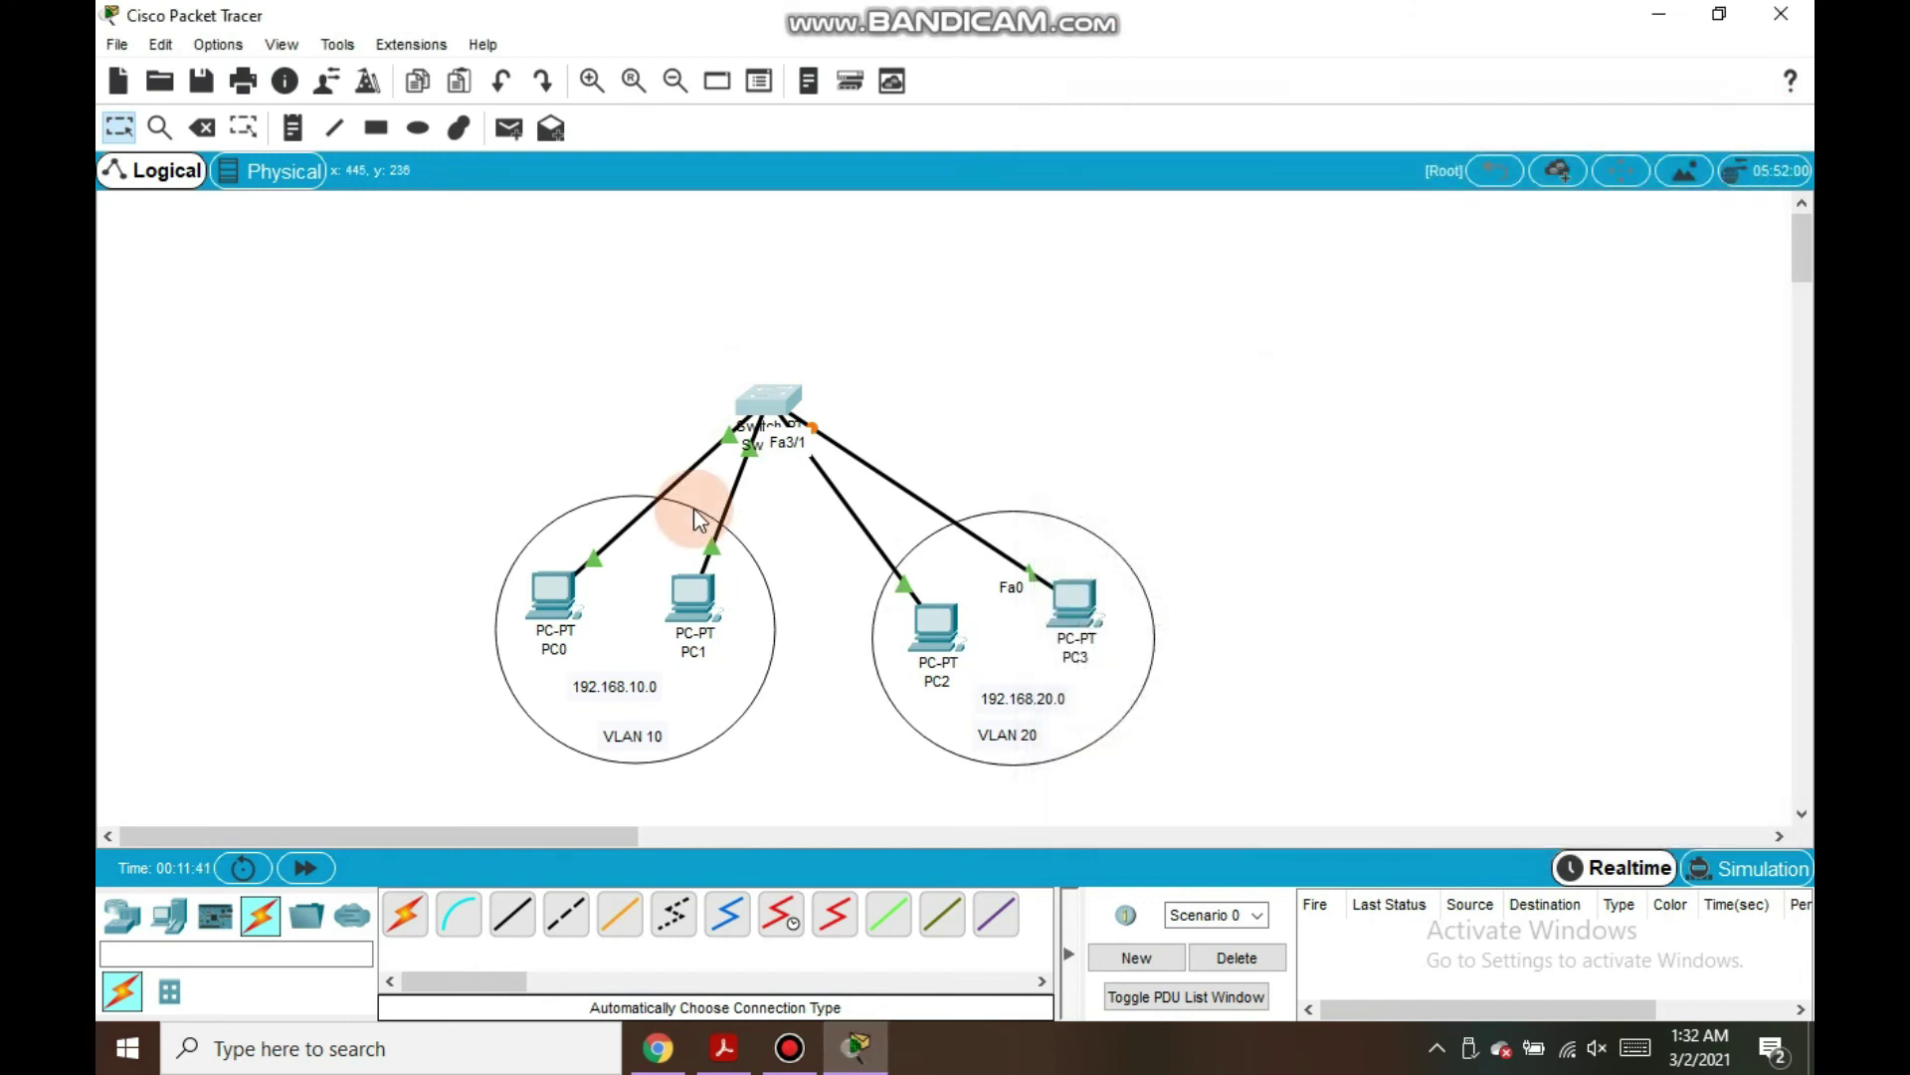